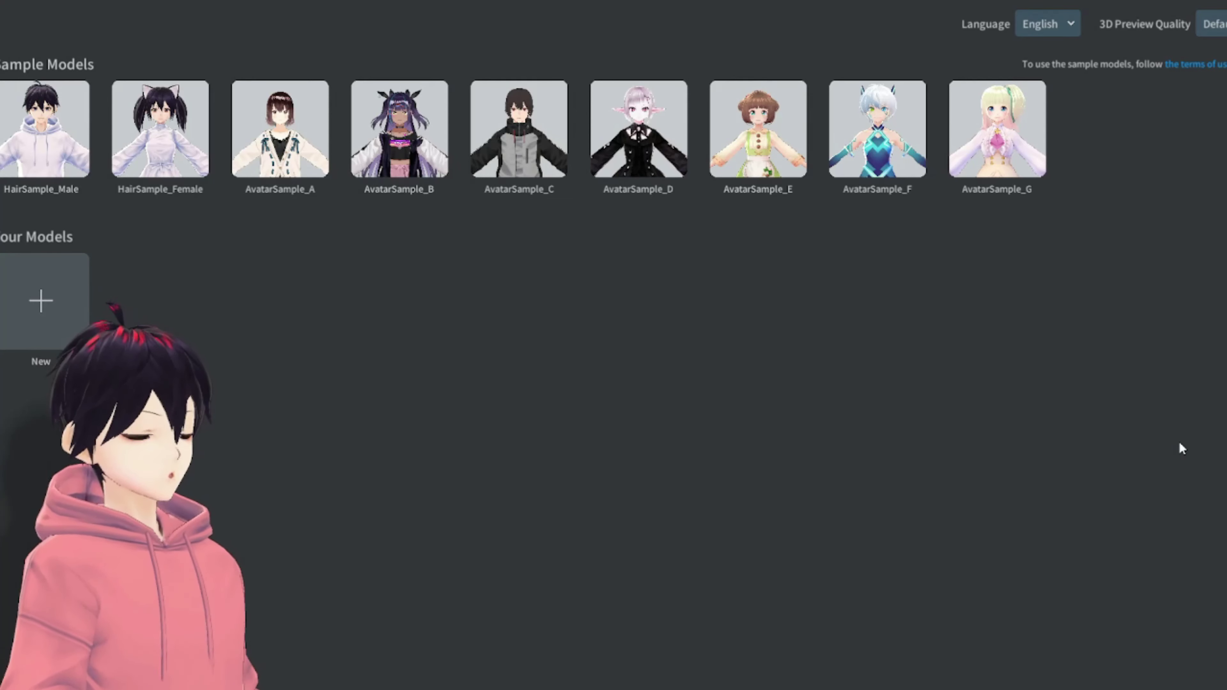
- Open the HairSample_Male sample model and examine its hoodie and face up close from several angles
left_click(29, 164)
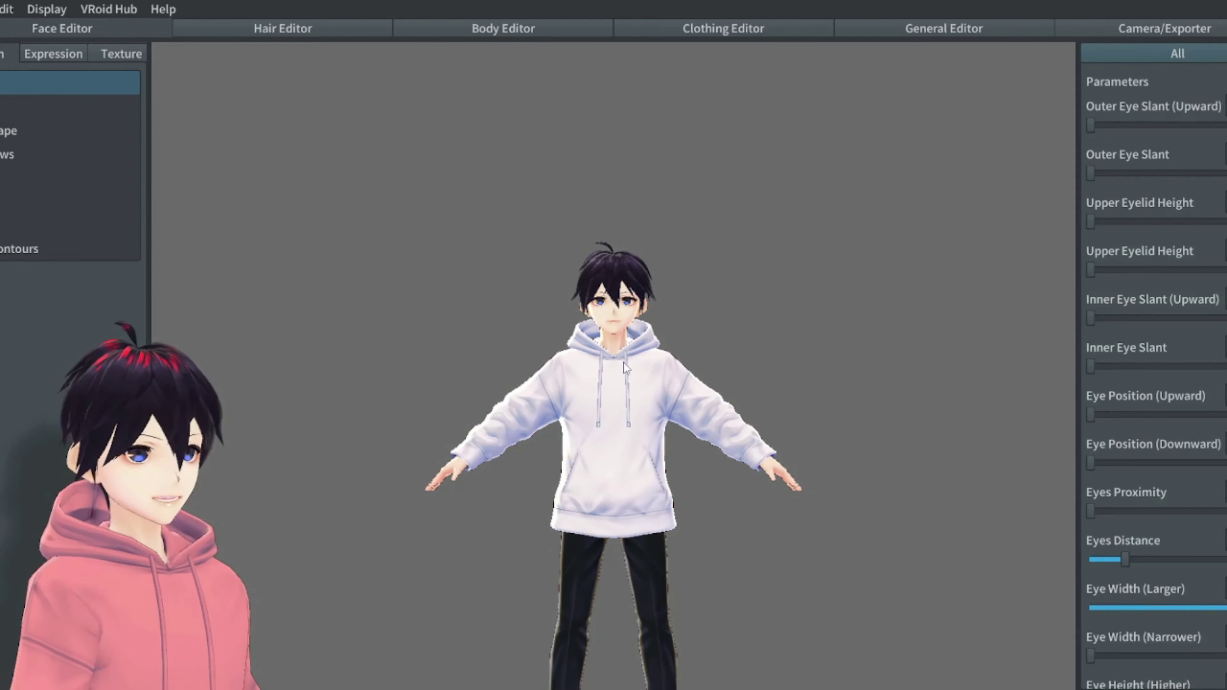
left_click_drag(627, 383, 596, 388)
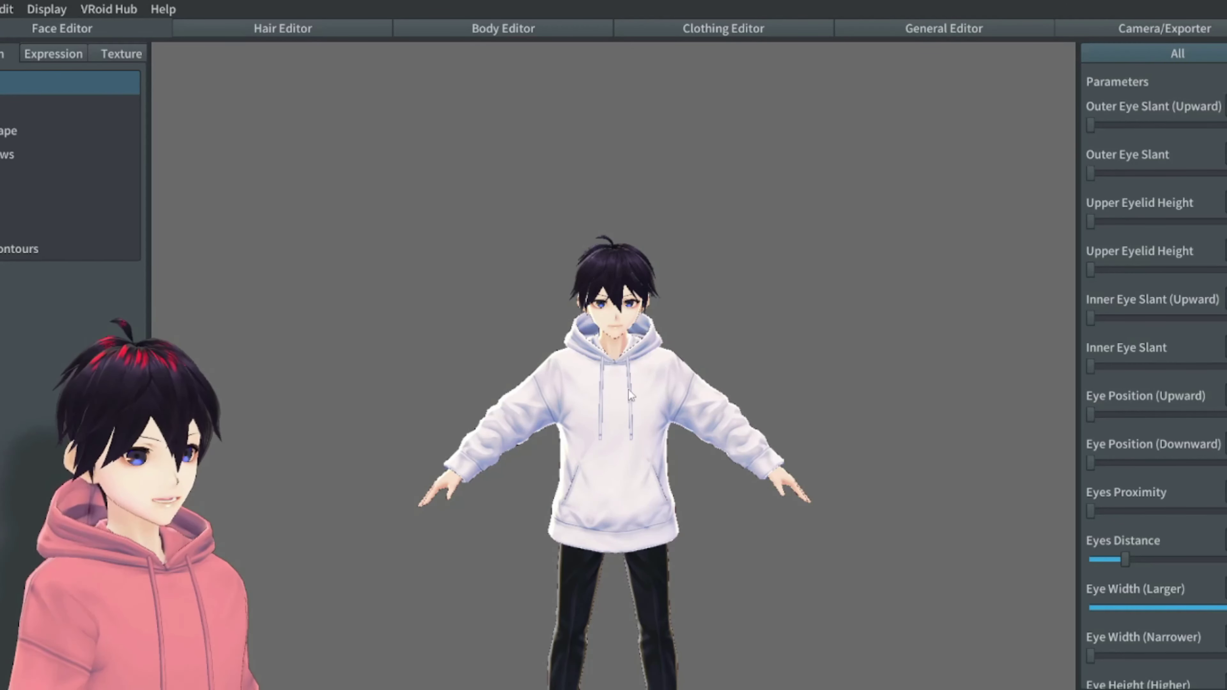
mouse_move(629, 390)
left_mouse_down()
mouse_move(579, 394)
mouse_move(607, 382)
left_mouse_up()
scroll(609, 396, "up", 5)
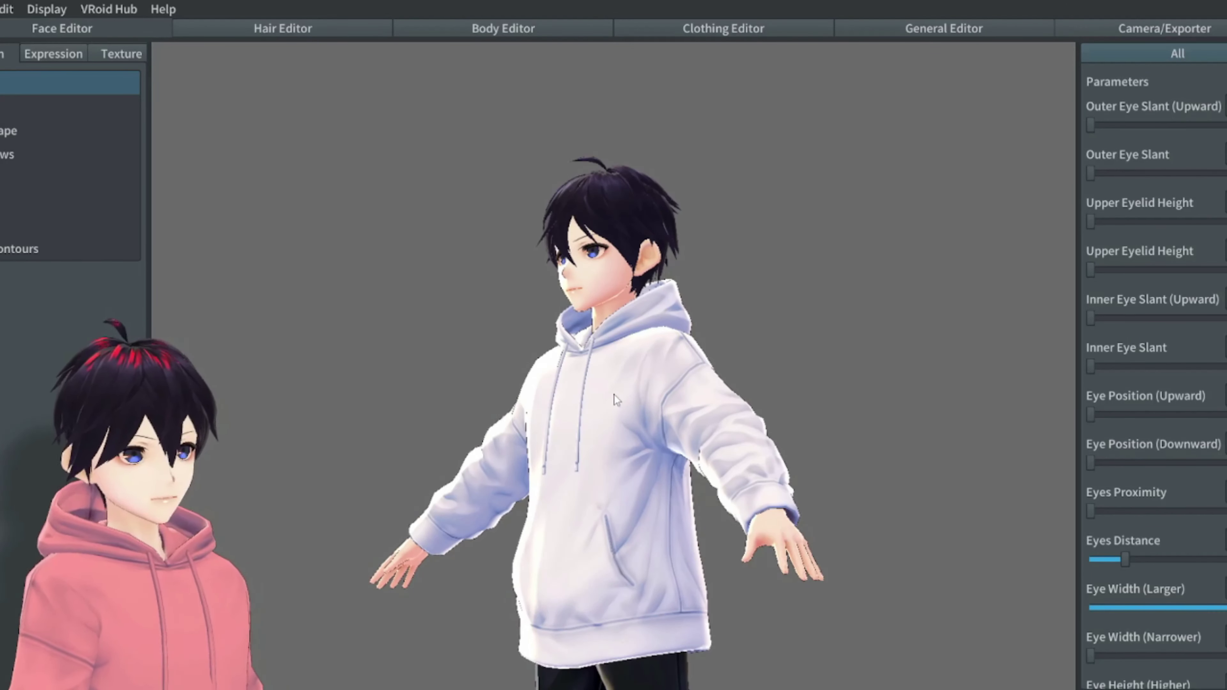
left_click_drag(710, 422, 681, 402)
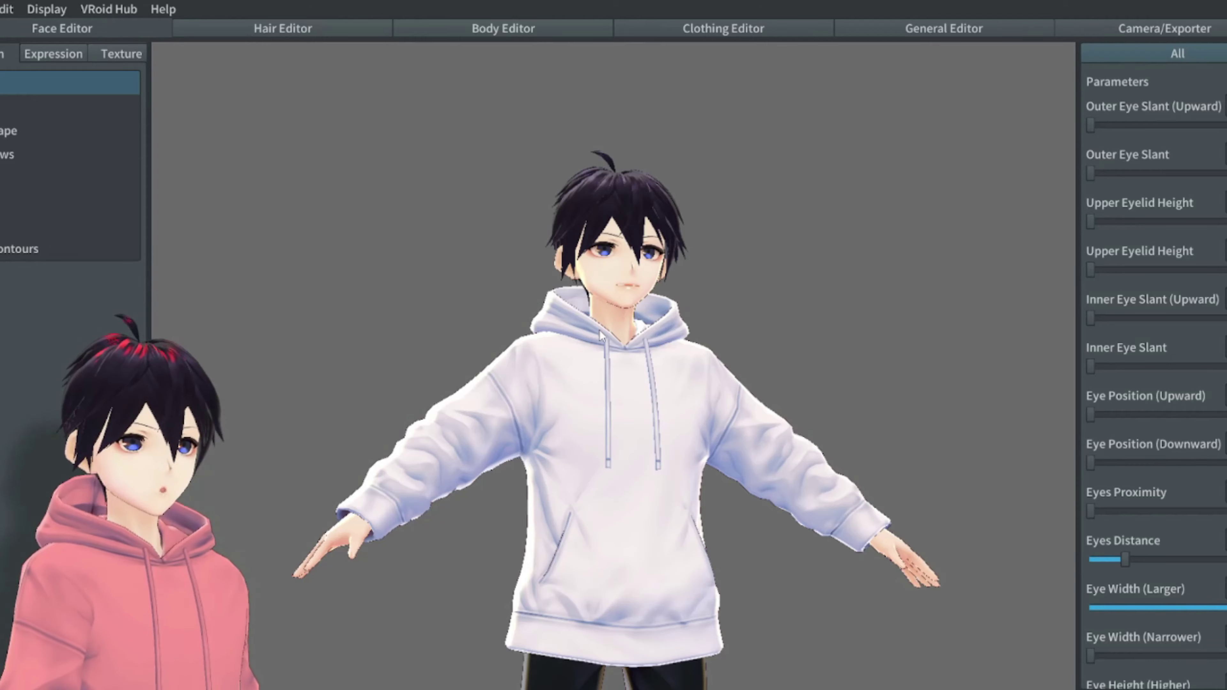
left_click_drag(601, 334, 623, 314)
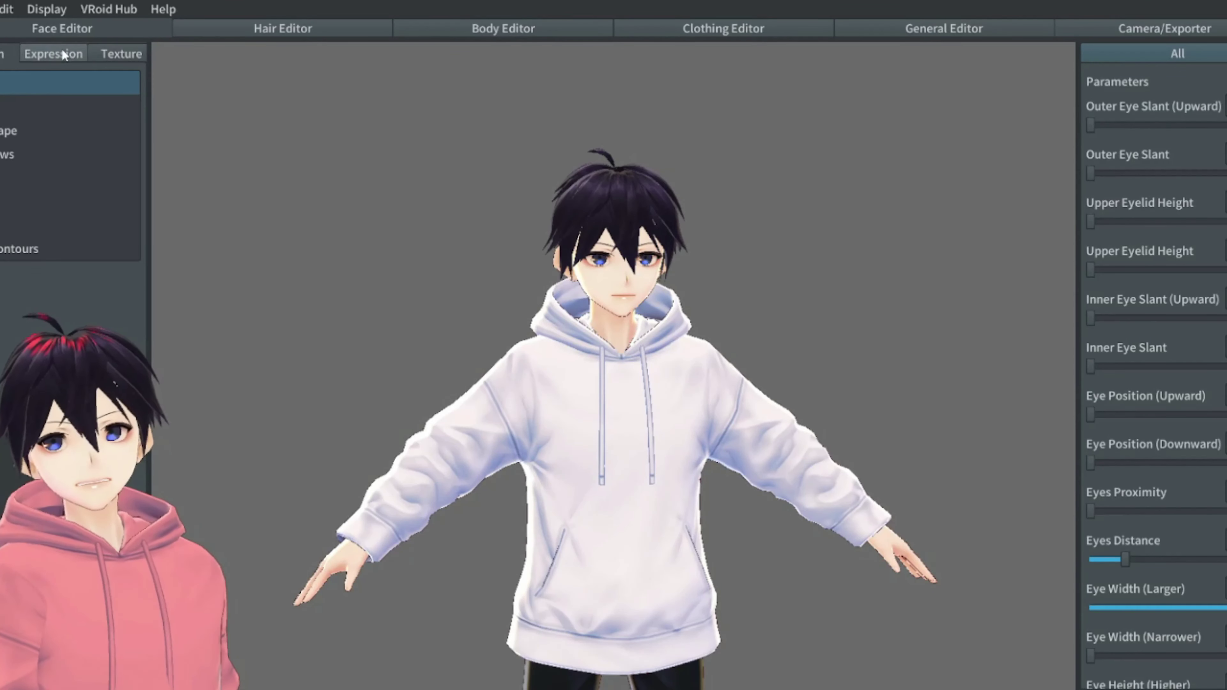
scroll(631, 280, "up", 5)
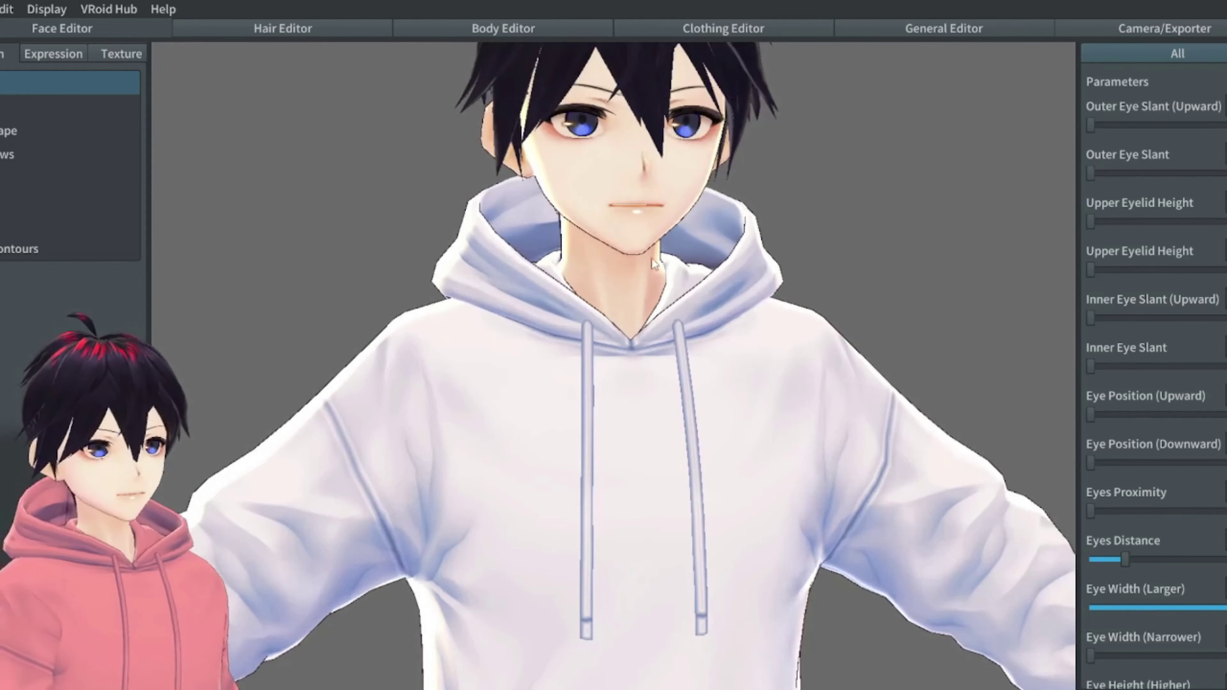
left_click_drag(632, 253, 668, 235)
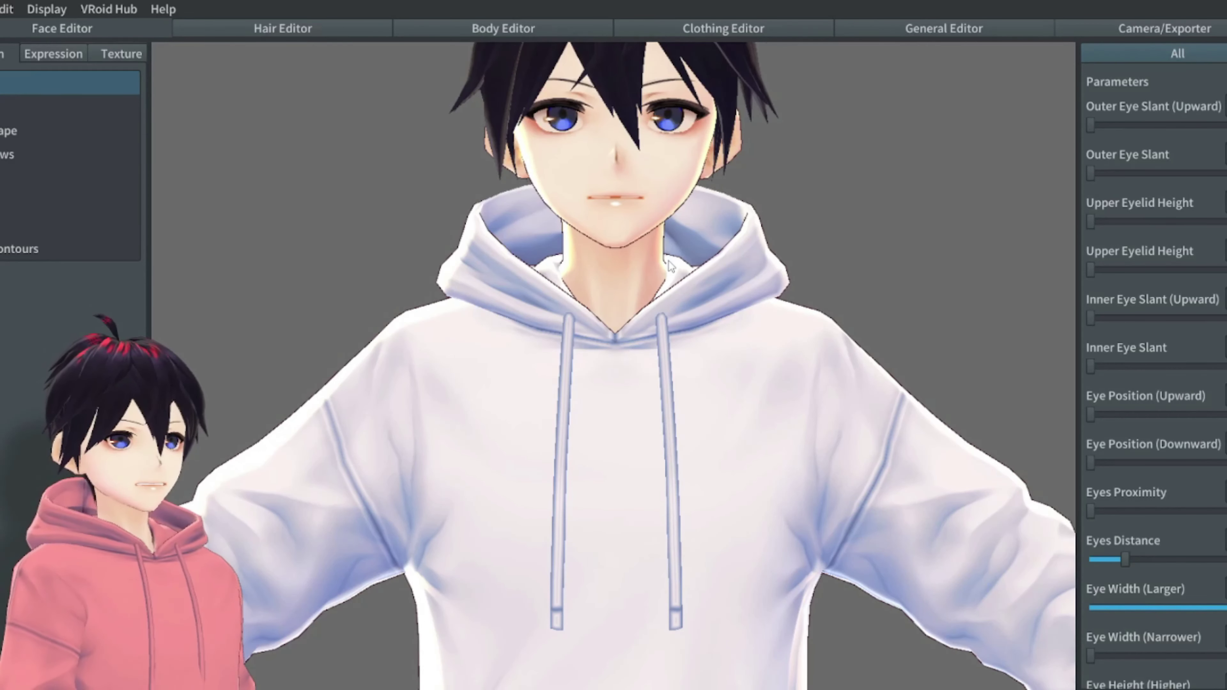
left_click_drag(796, 215, 798, 247)
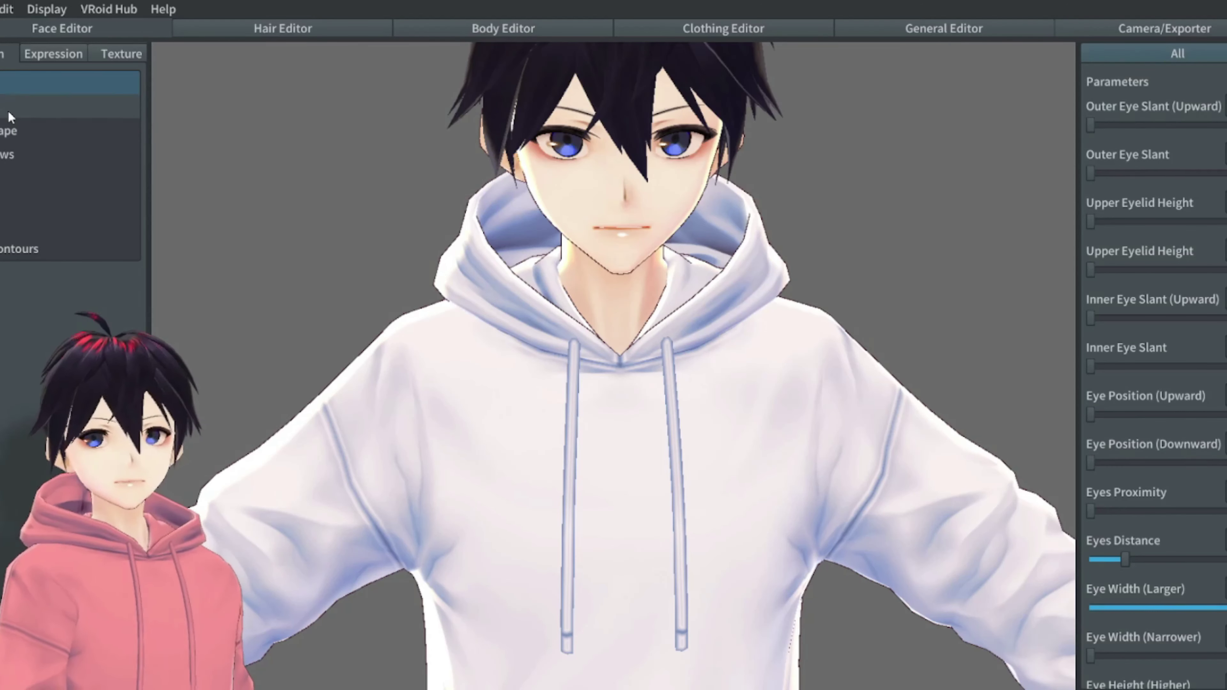
- Try out stronger Eyes Distance and Eyes Proximity settings on the face and revert both
left_click(57, 107)
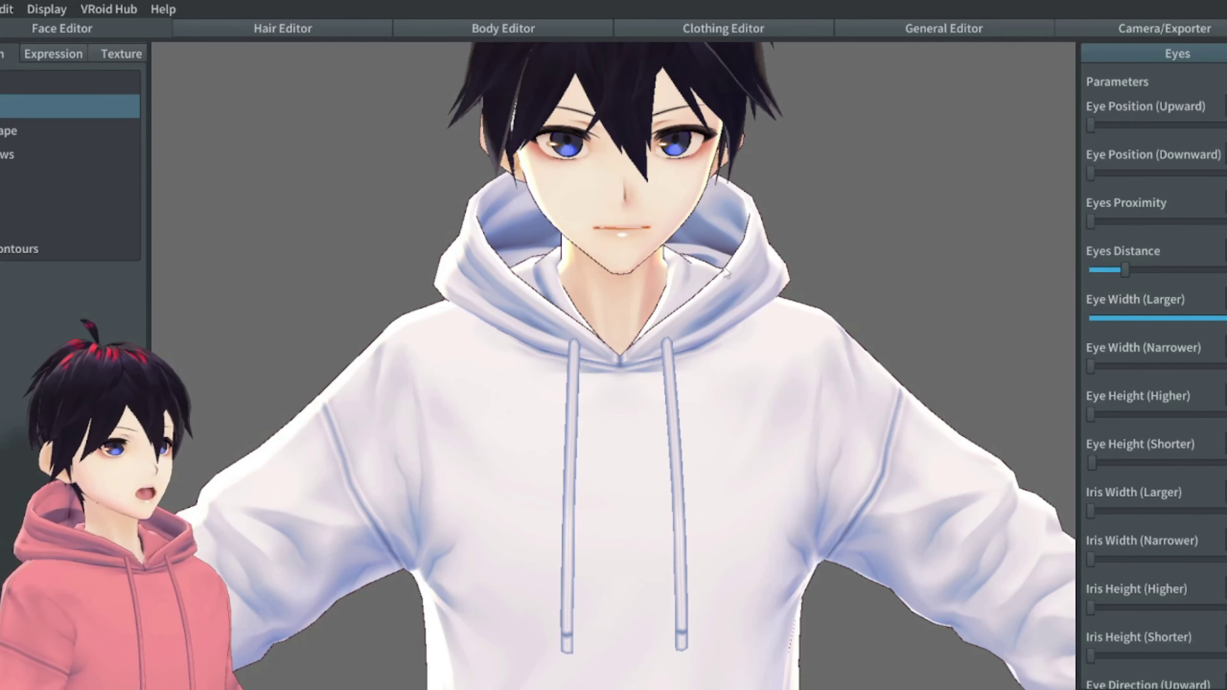
left_click_drag(1121, 268, 1224, 269)
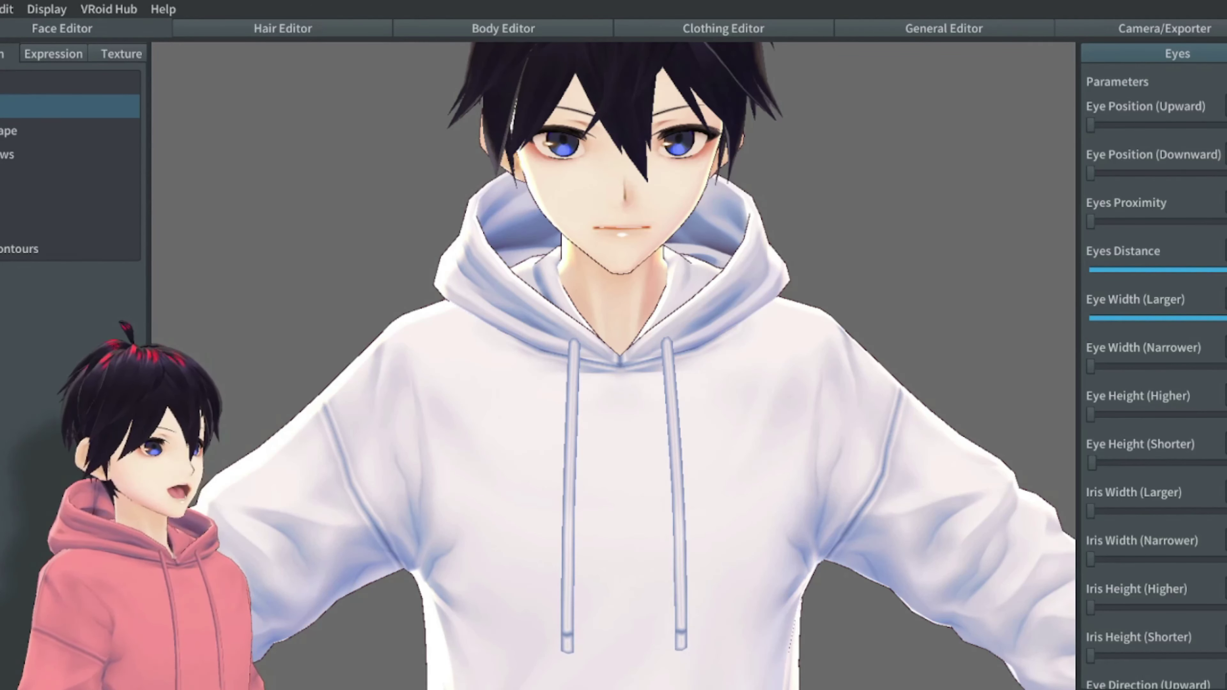
left_click_drag(1224, 269, 1123, 270)
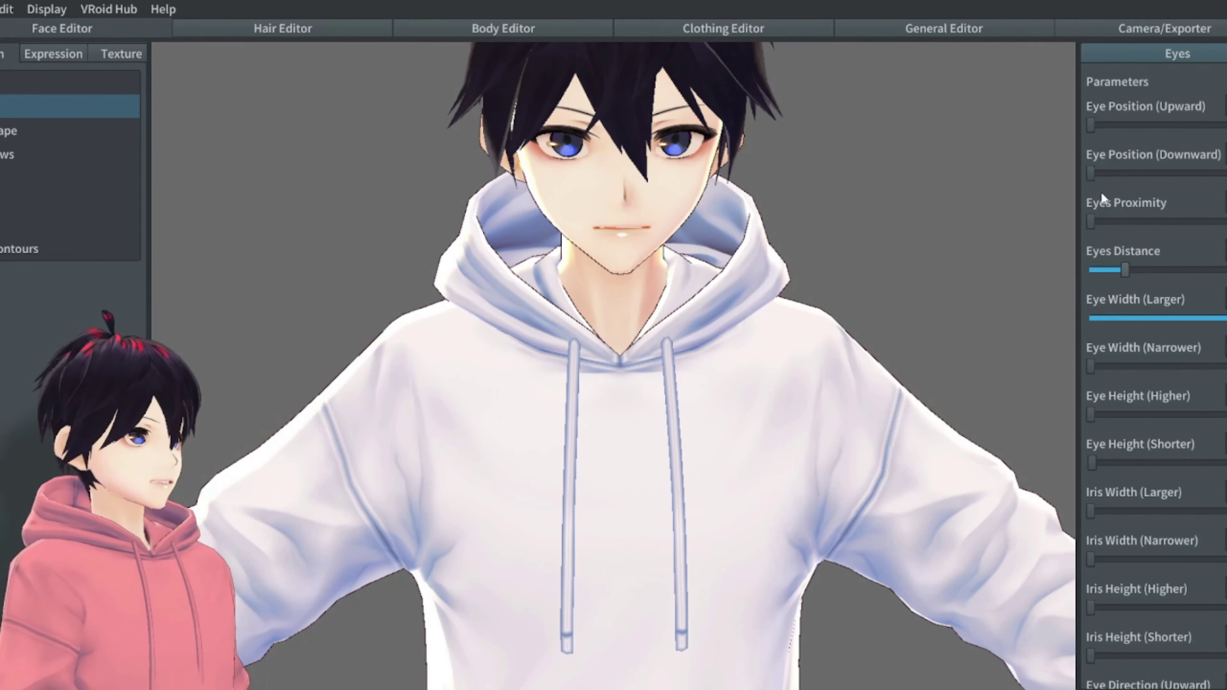
mouse_move(1091, 172)
left_mouse_down()
mouse_move(1226, 173)
mouse_move(1070, 166)
left_mouse_up()
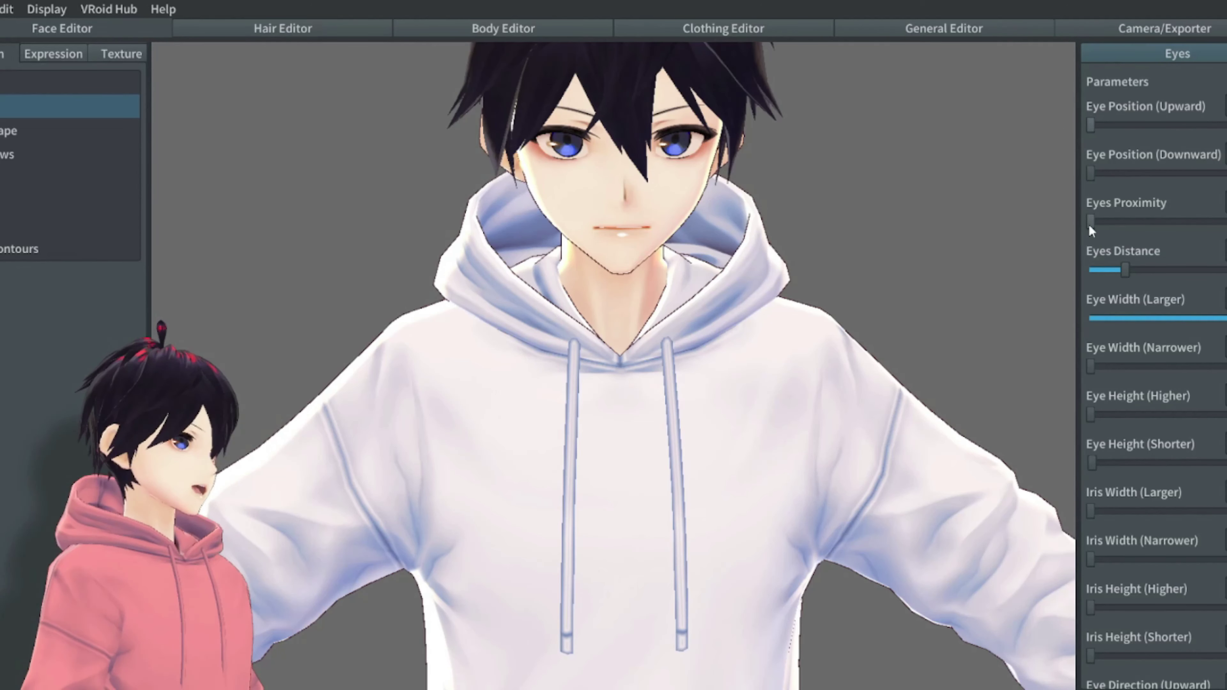
left_click_drag(1090, 223, 1226, 223)
key("ctrl+z")
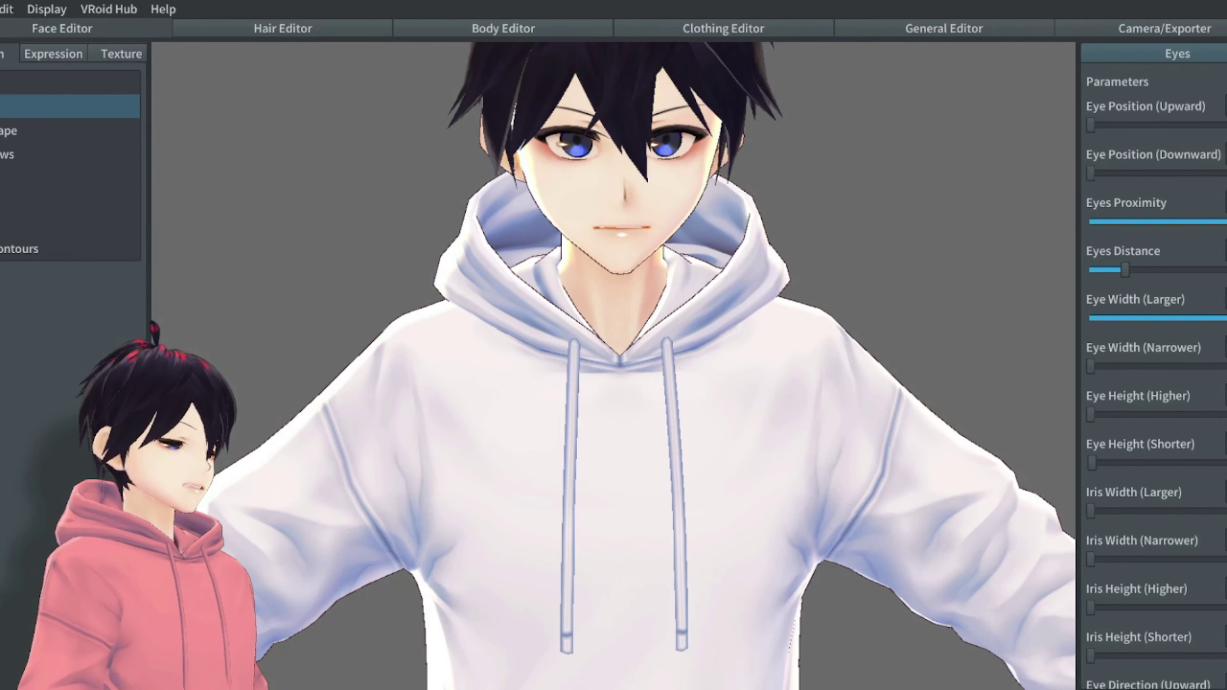
- Try out stronger Eye Height (Shorter) and Eye Width (Narrower) settings and undo both changes
scroll(1130, 360, "down", 3)
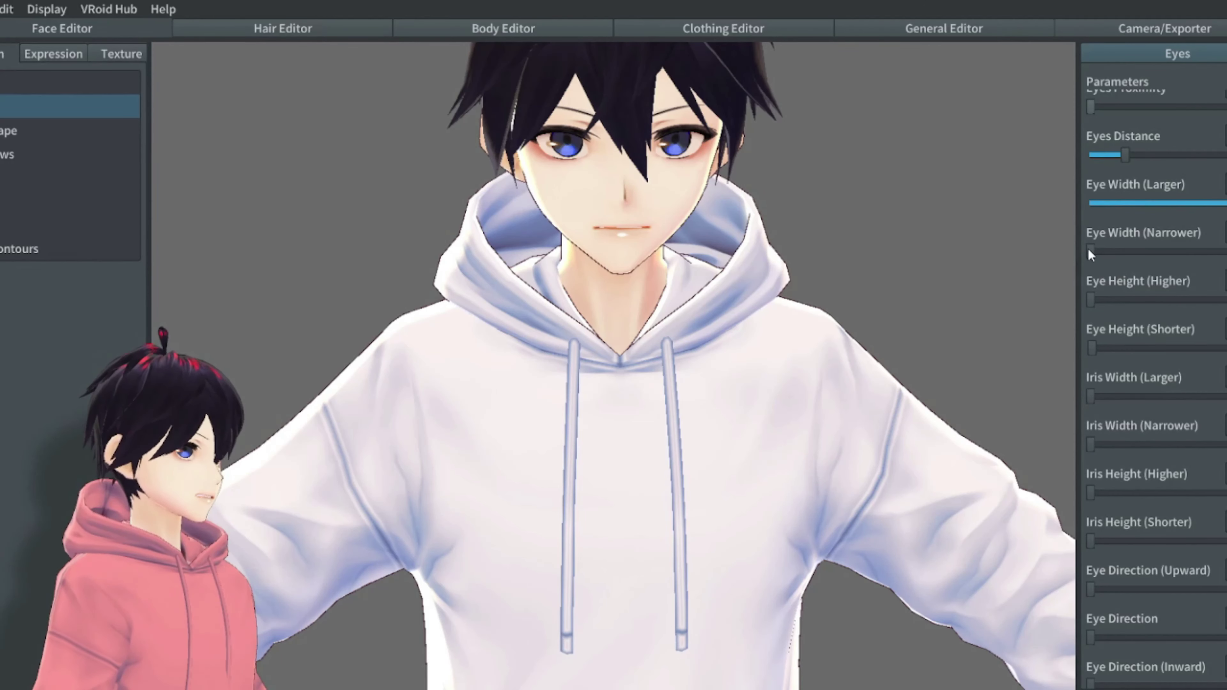
left_click_drag(1090, 251, 941, 222)
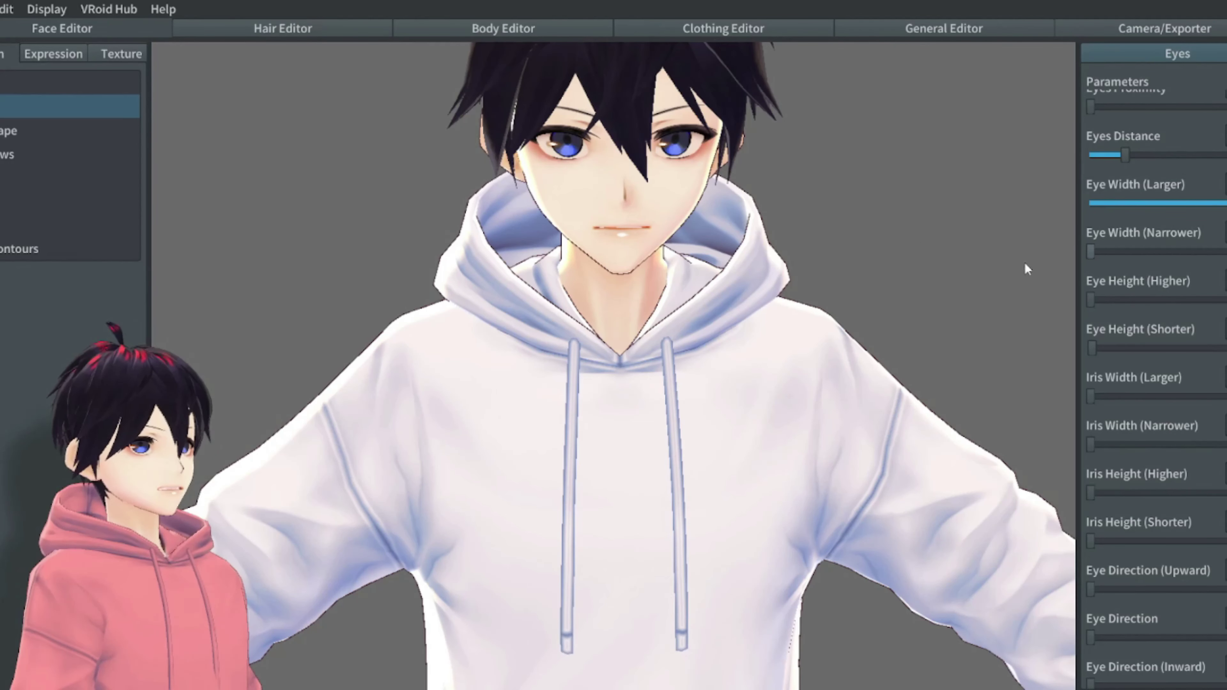
left_click_drag(1095, 296, 1225, 347)
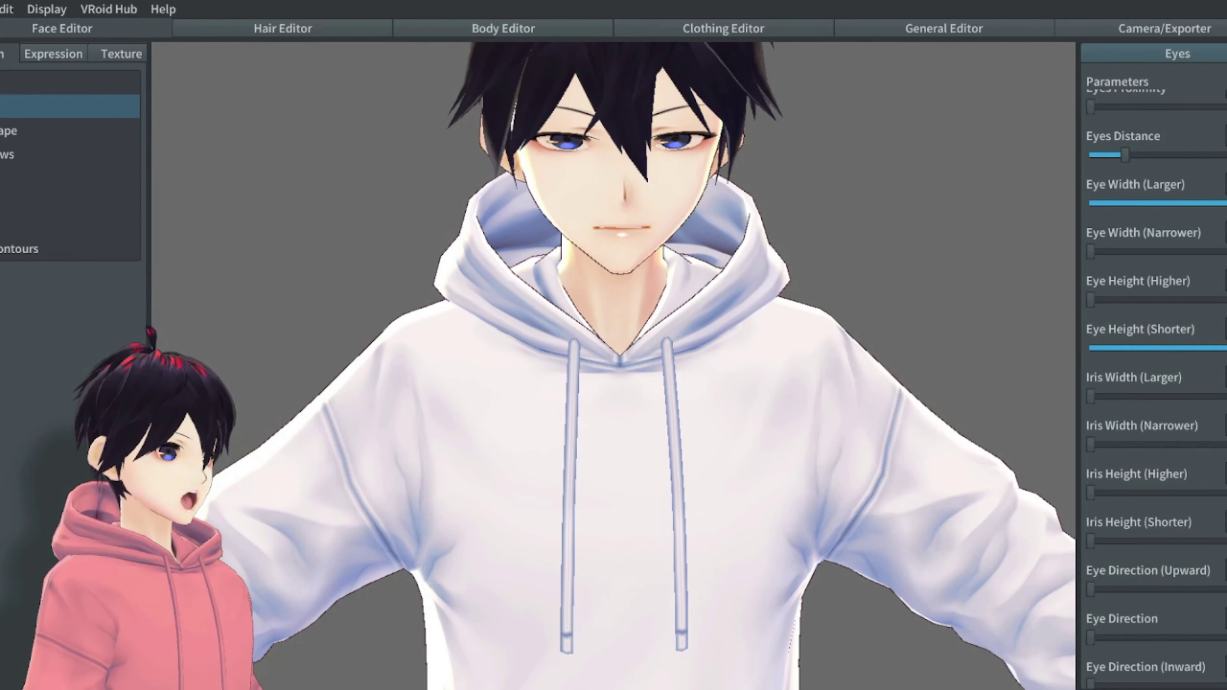
left_click_drag(1093, 259, 1226, 252)
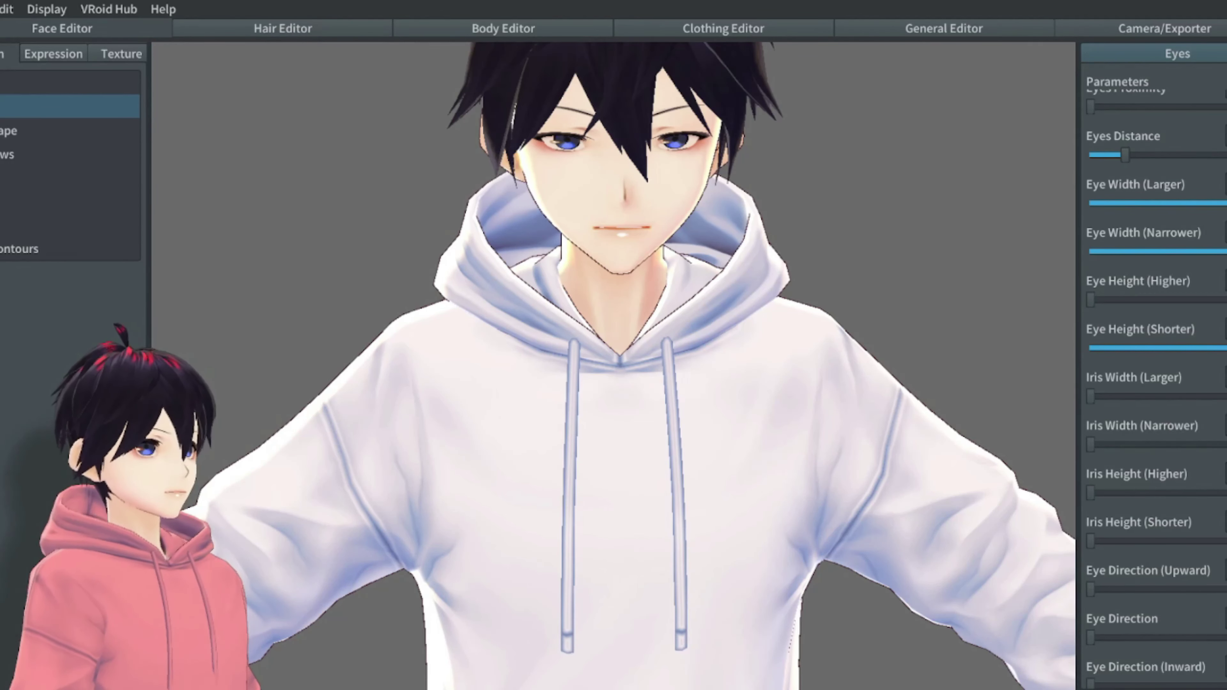
key("ctrl+z")
key("ctrl+z")
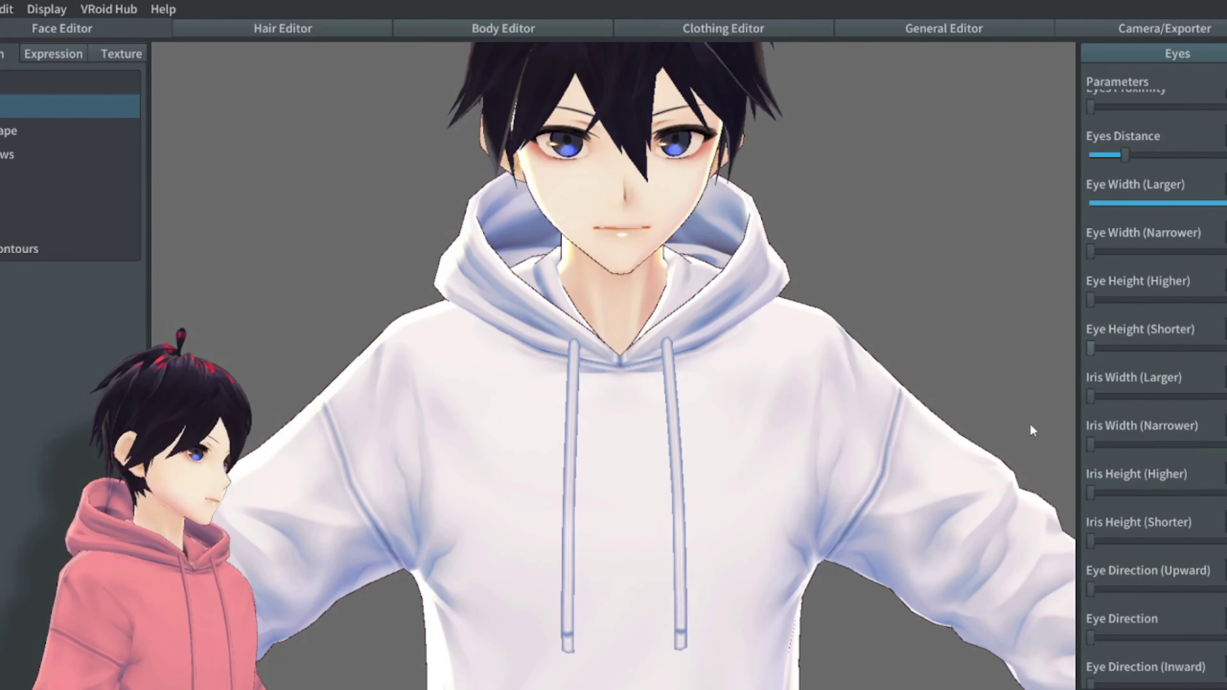
scroll(1105, 494, "down", 1)
scroll(1134, 520, "up", 3)
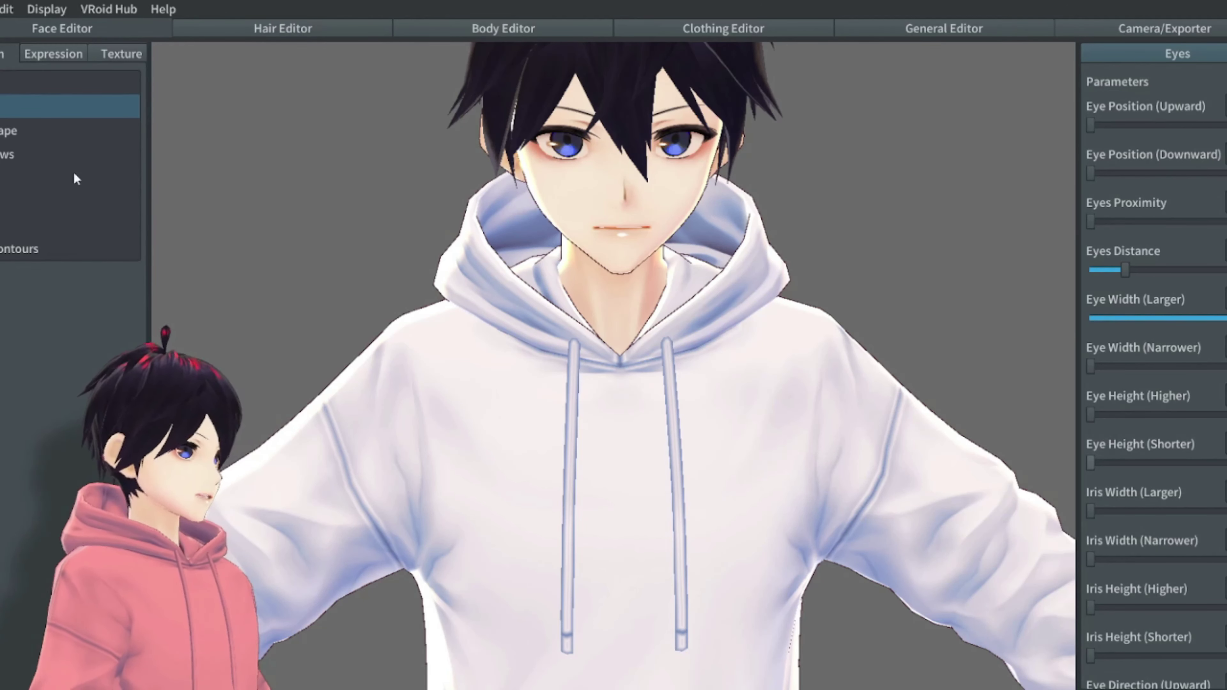
- Give the face a strong Eyebrow Frown and lower the eyebrows with the downward Eyebrow Position parameter
left_click(3, 133)
mouse_move(1091, 126)
left_mouse_down()
mouse_move(1224, 126)
mouse_move(1090, 126)
left_mouse_up()
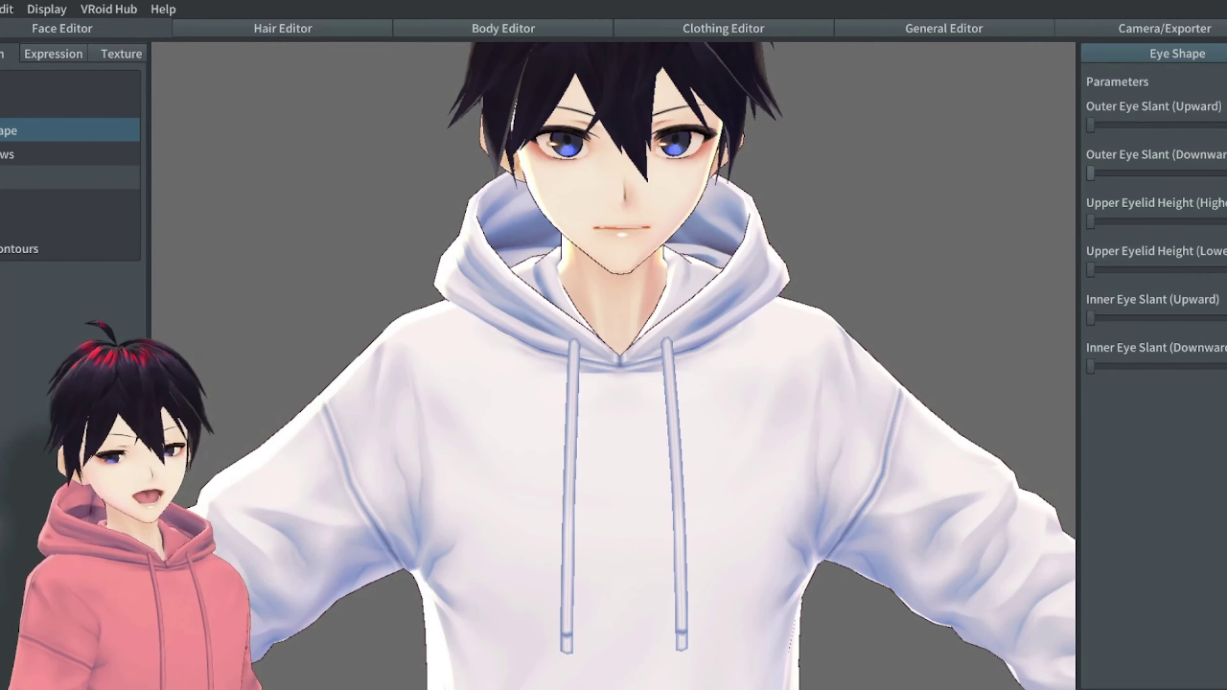
left_click(7, 155)
left_click_drag(1093, 125, 1226, 126)
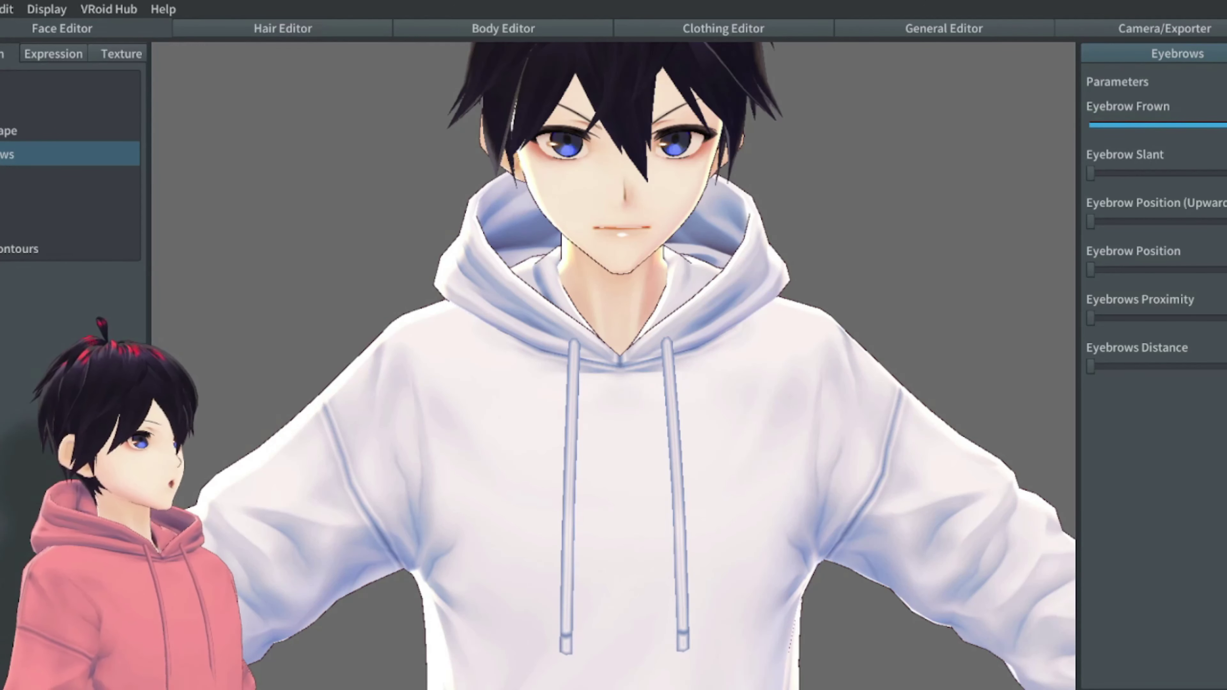
mouse_move(1091, 173)
left_mouse_down()
mouse_move(1213, 172)
mouse_move(1087, 174)
left_mouse_up()
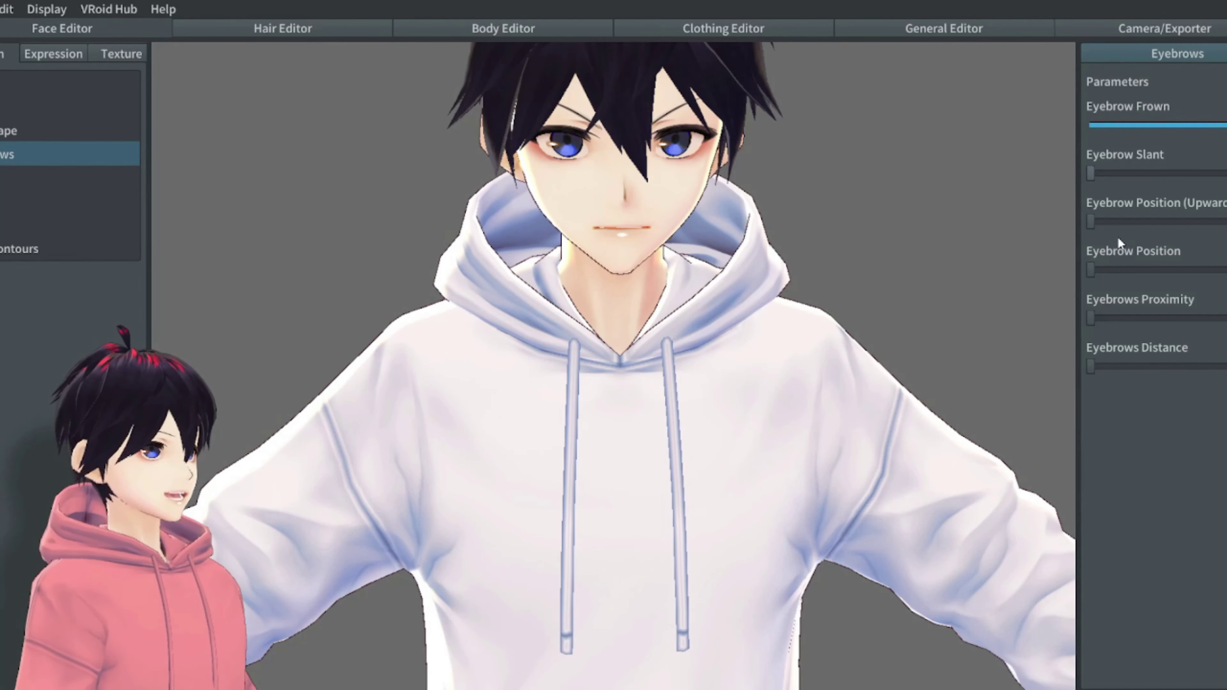
mouse_move(1090, 221)
left_mouse_down()
mouse_move(1113, 220)
mouse_move(1055, 231)
mouse_move(1106, 227)
left_mouse_up()
left_click_drag(1091, 271, 1226, 269)
- Shift the nose and mouth partway up with Nose Position (Upward) and Mouth Position (Upward)
left_click(24, 179)
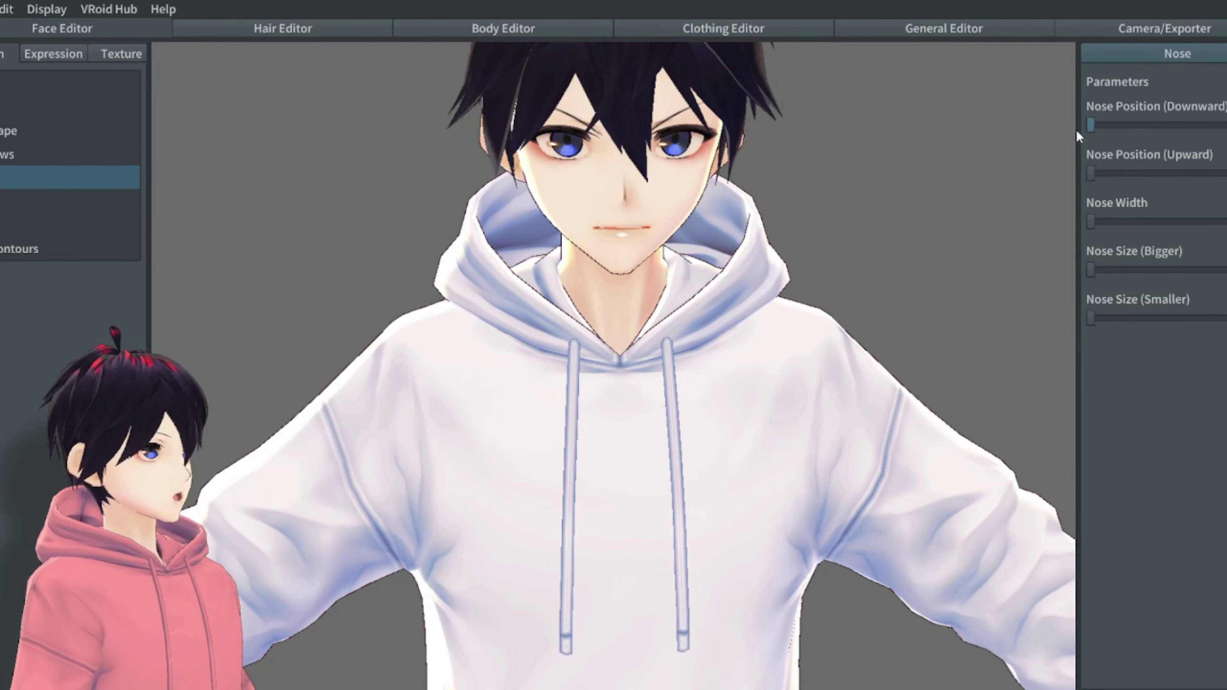
left_click_drag(1093, 173, 1122, 173)
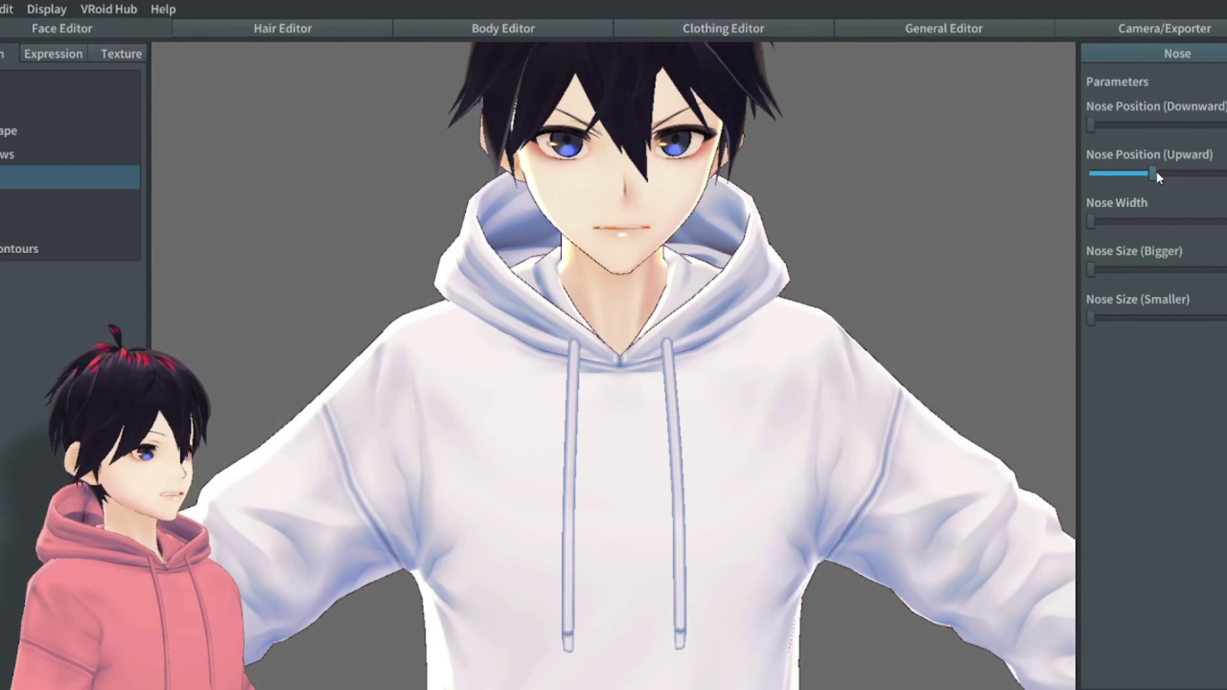
left_click(24, 201)
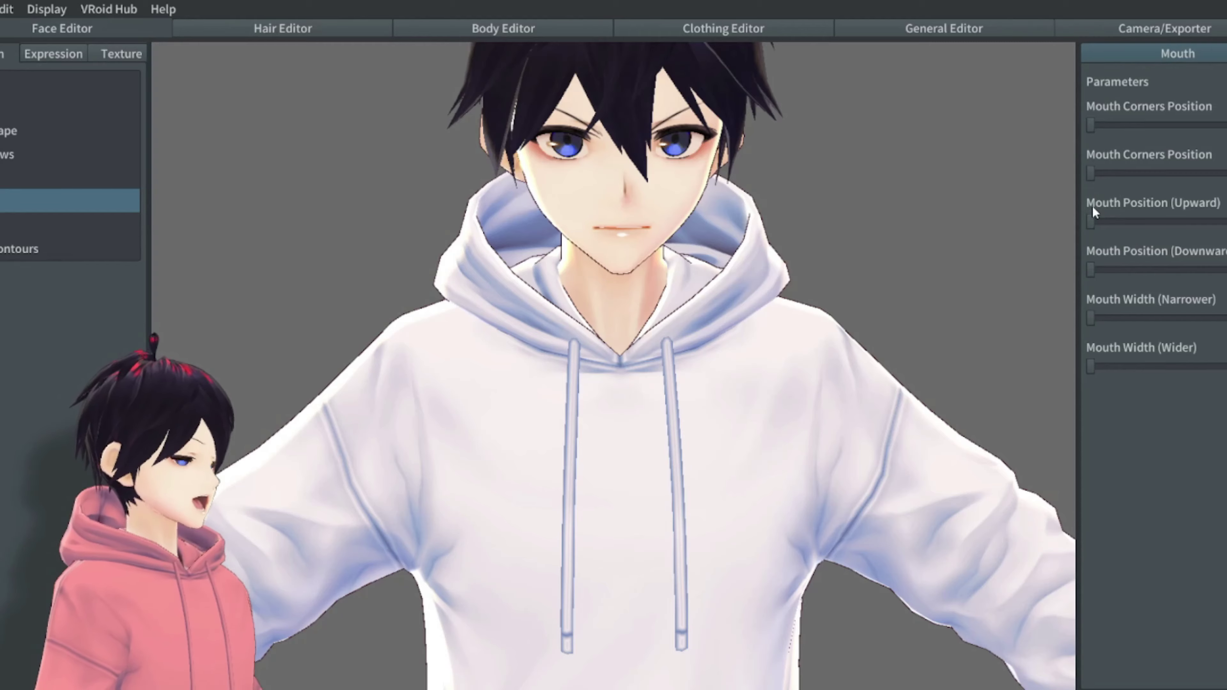
left_click_drag(1092, 220, 1134, 229)
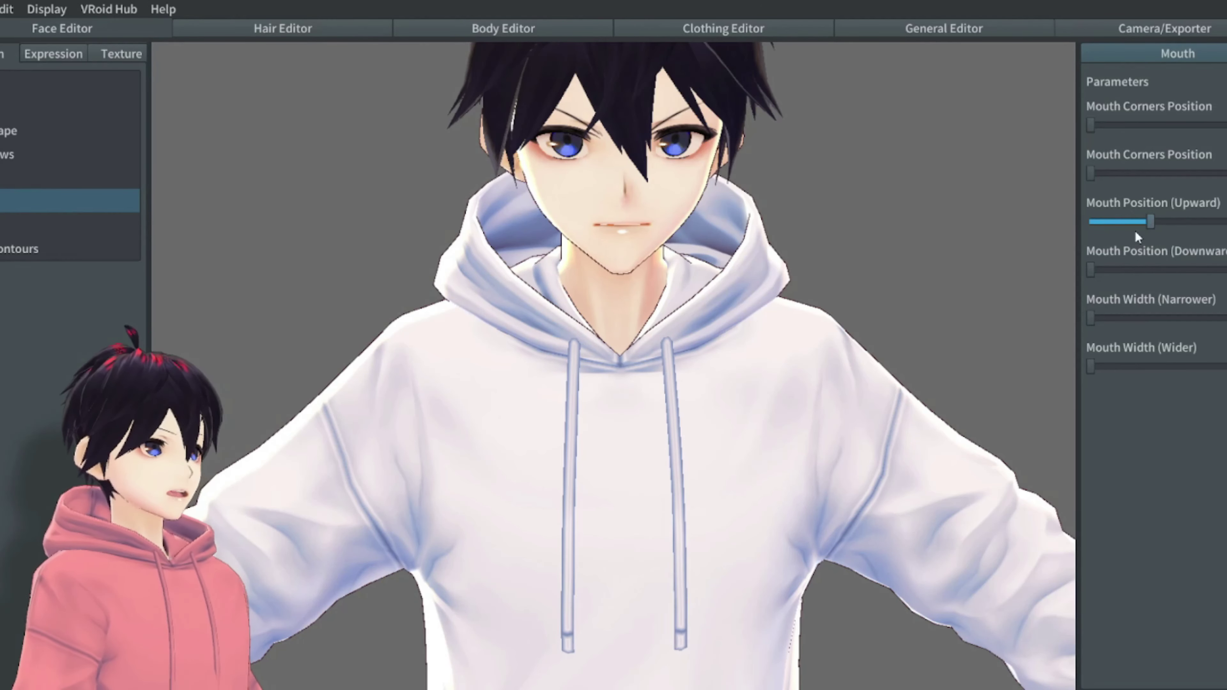
right_click_drag(307, 214, 522, 265)
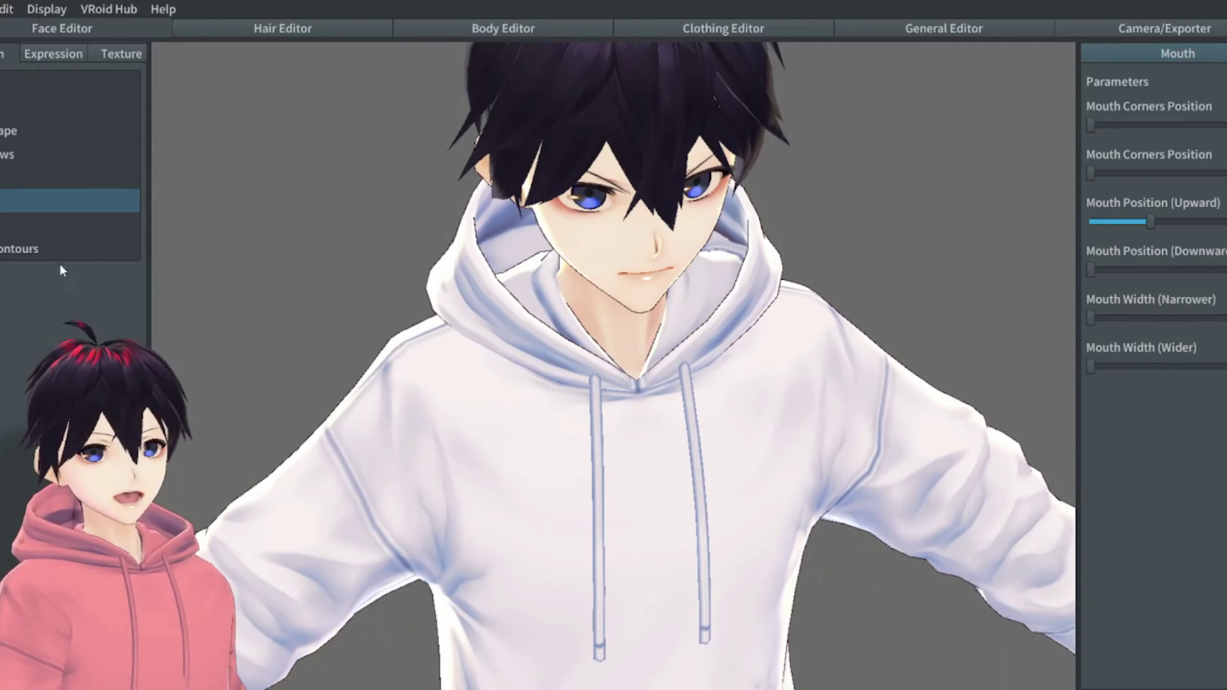
- Make the ears slightly smaller with the Ear Size (Smaller) parameter
left_click(97, 225)
right_click_drag(705, 422, 689, 413)
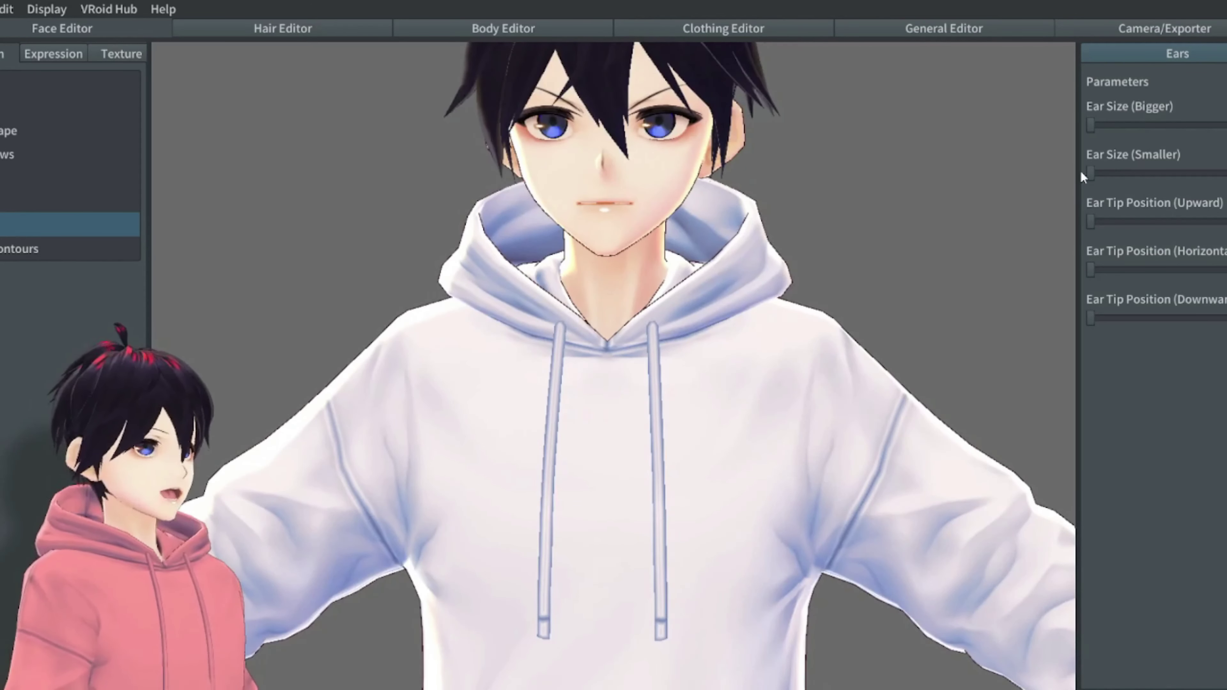
left_click_drag(1090, 174, 1119, 173)
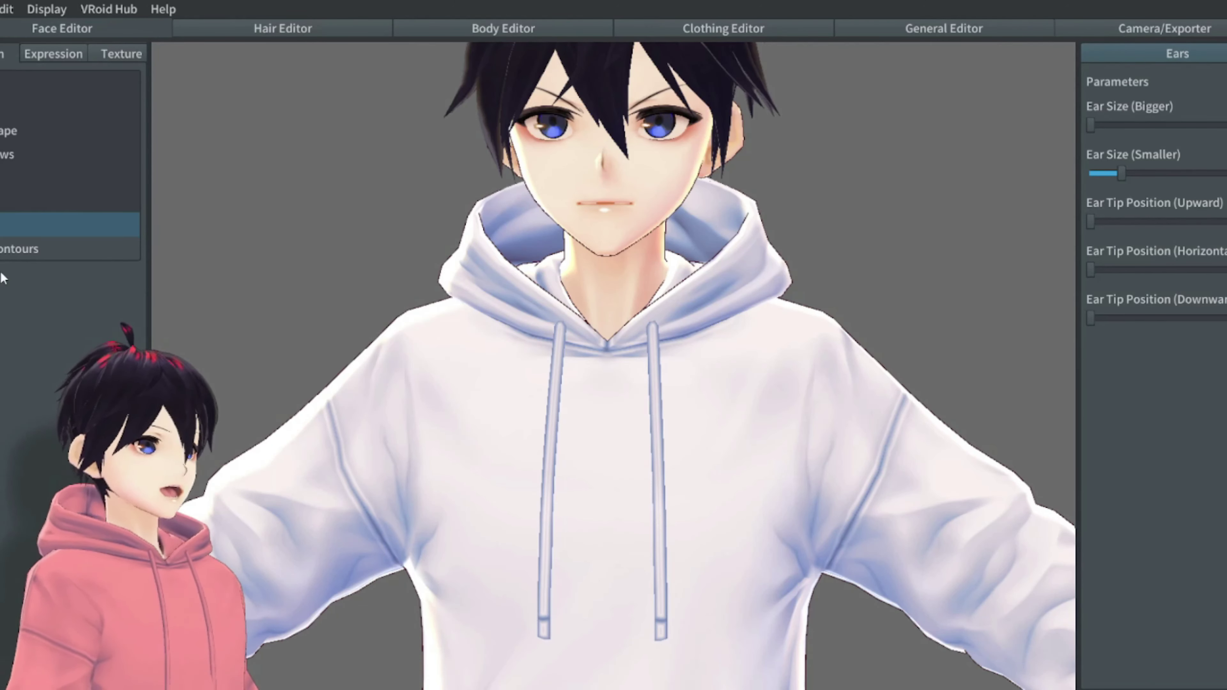
- Raise Chin Sharpness strongly in the Face Contours settings
left_click(69, 248)
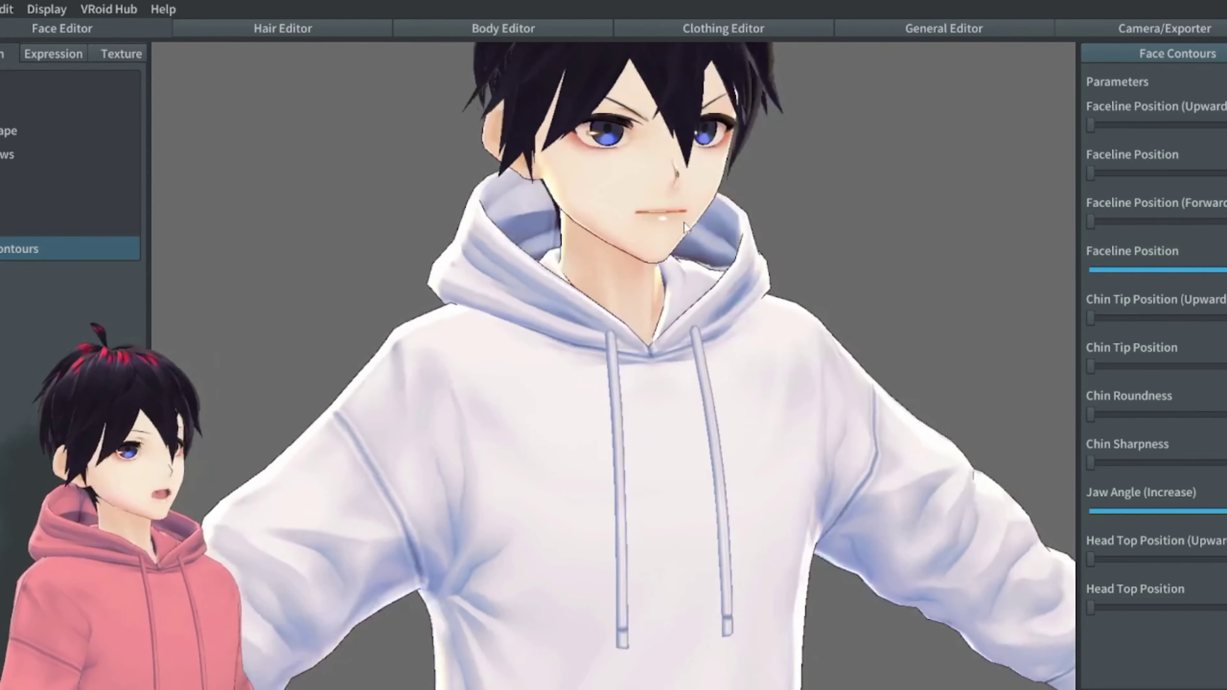
left_click_drag(1091, 174, 651, 213)
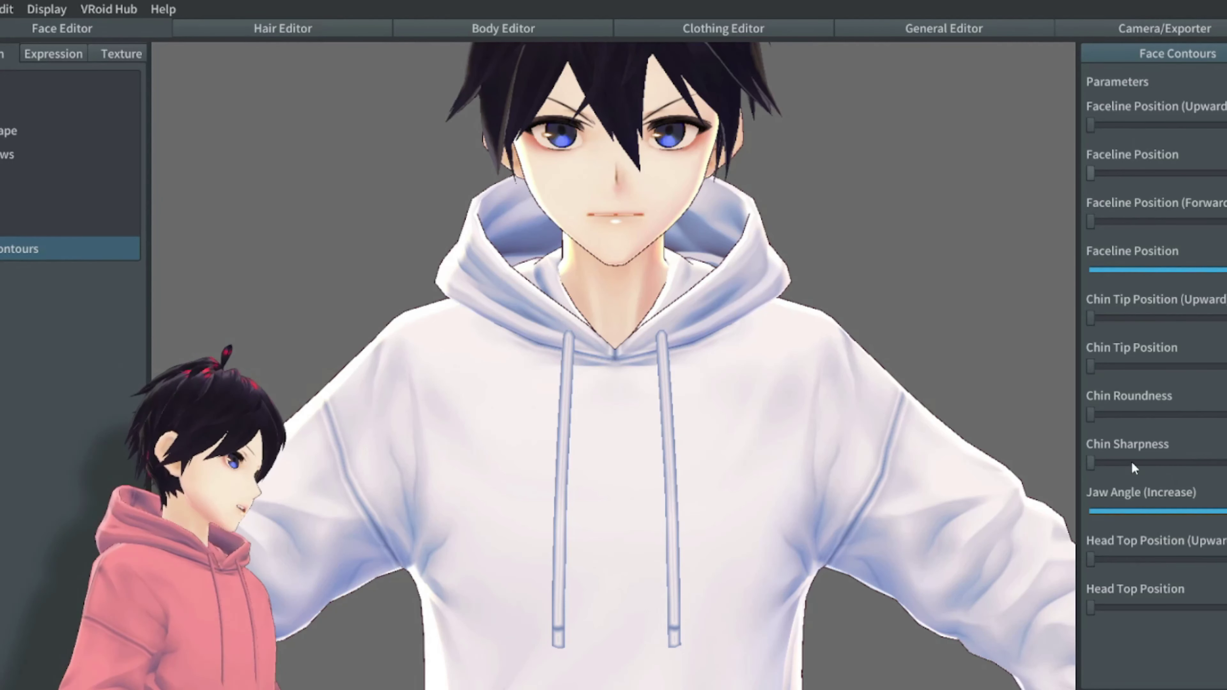
left_click_drag(1091, 463, 1050, 499)
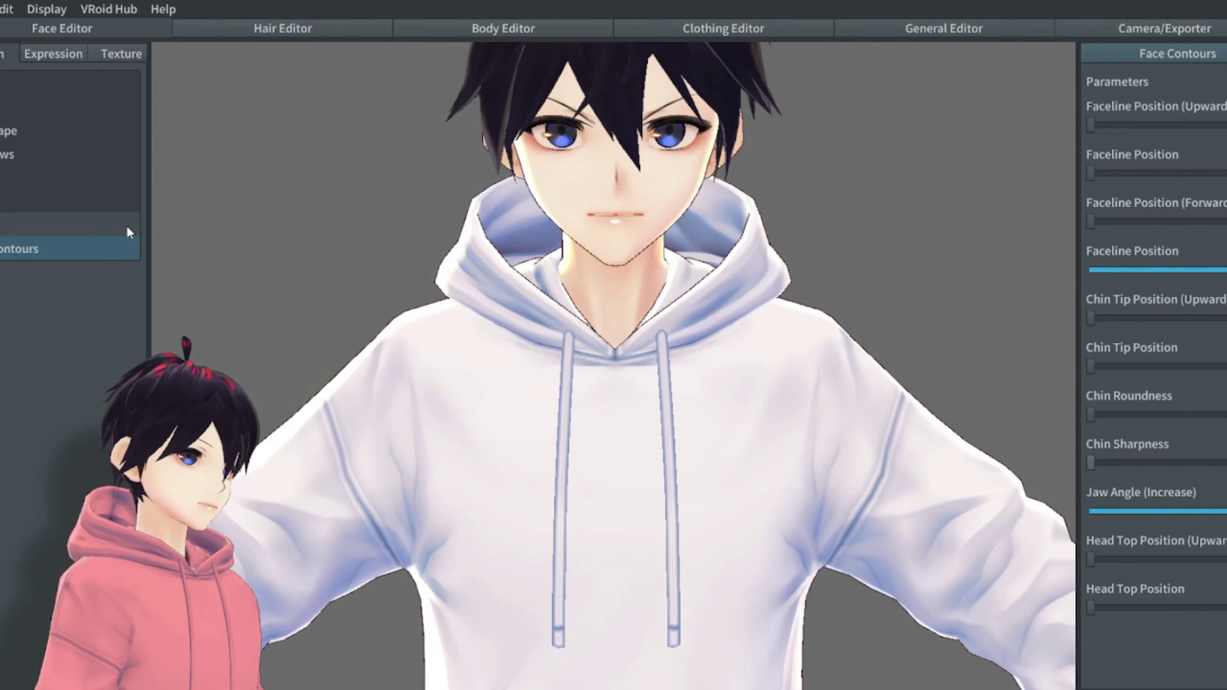
left_click_drag(1091, 462, 1217, 463)
right_click_drag(698, 273, 120, 107)
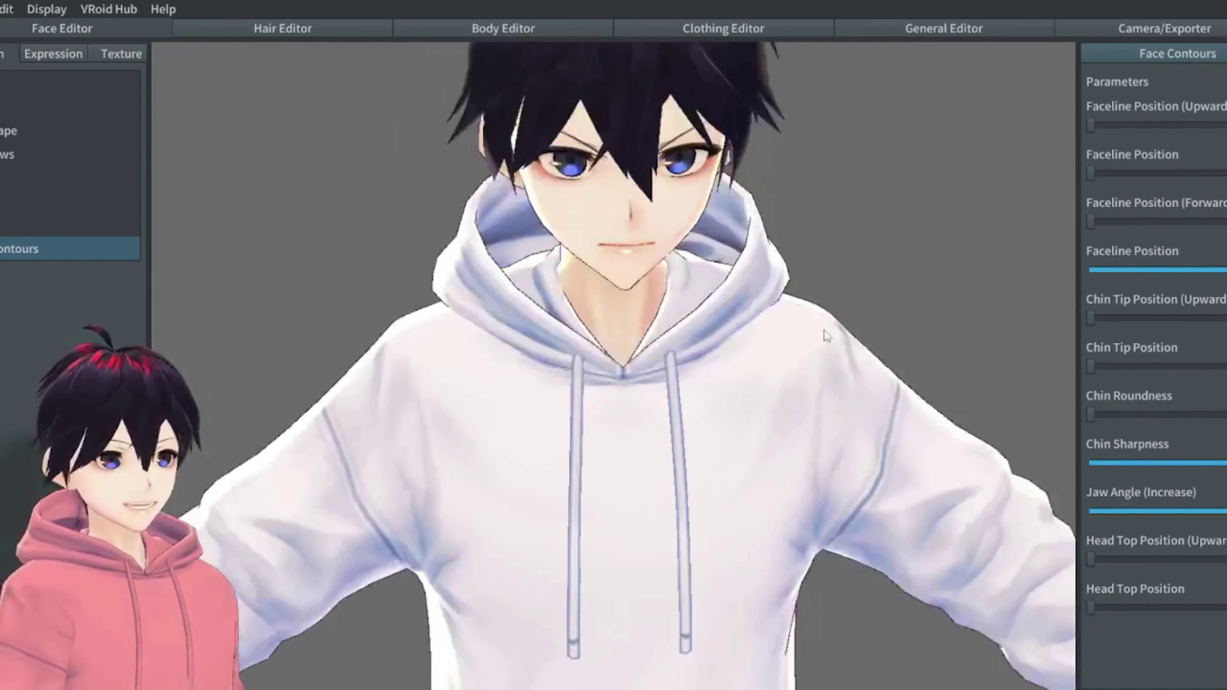
- Preview the BLINK_R facial expression on the model
left_click(74, 54)
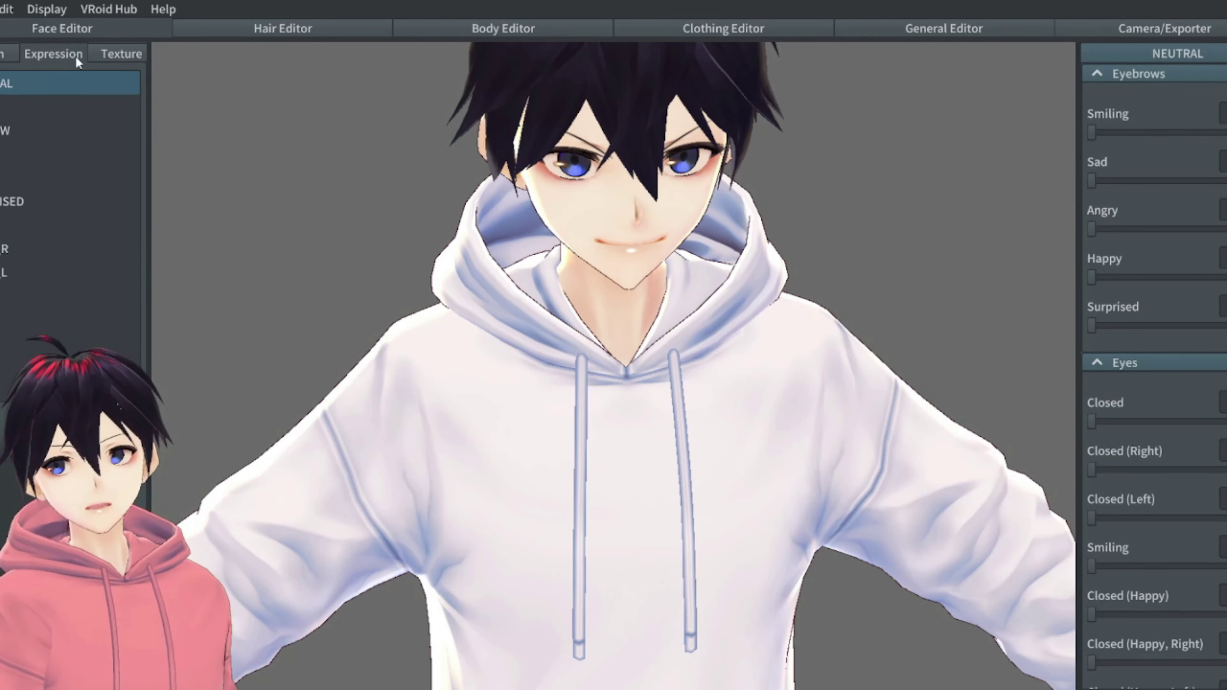
left_click(6, 248)
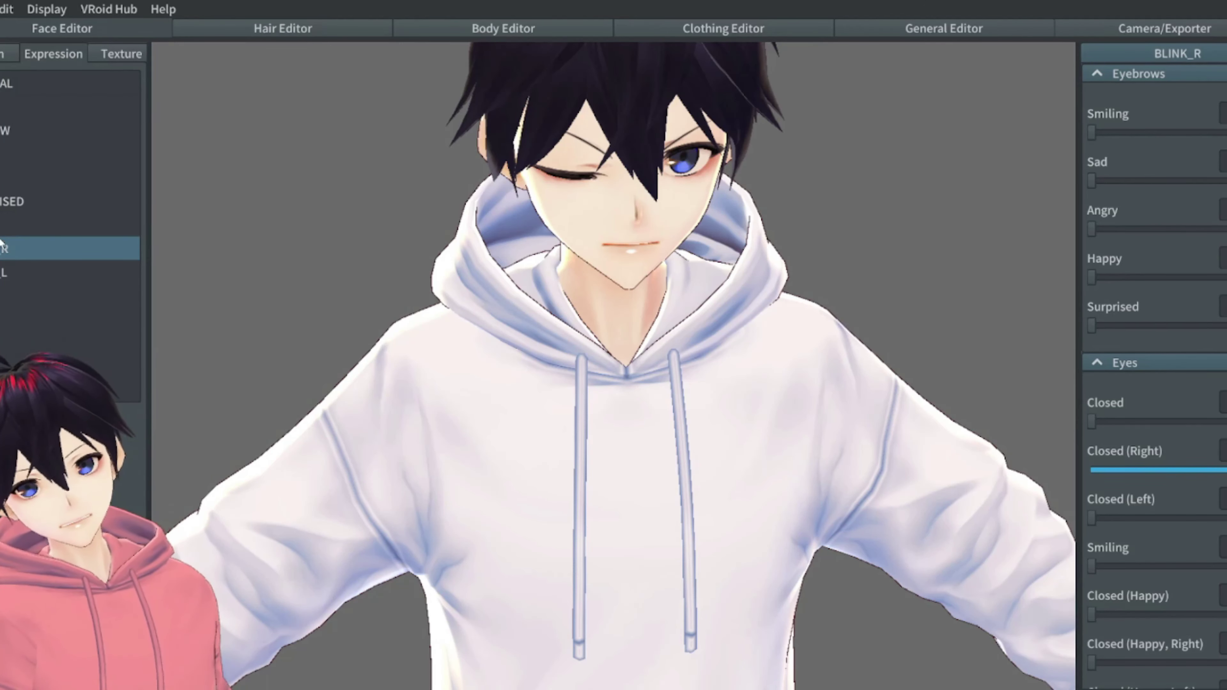
- Preview the SORROW, BLINK_R, BLINK_L, U (oo) and O (oh) facial expressions, and return the model to NEUTRAL
left_click(25, 99)
left_click(14, 130)
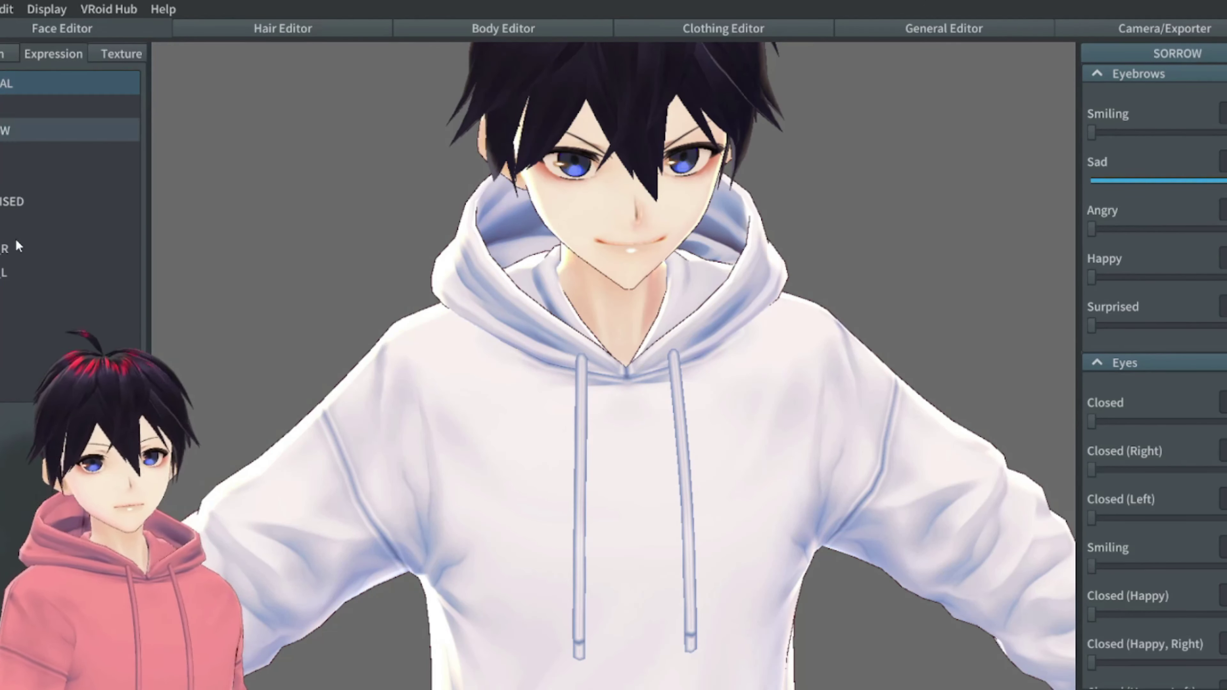
left_click(7, 248)
left_click(6, 272)
left_click(10, 319)
left_click(9, 343)
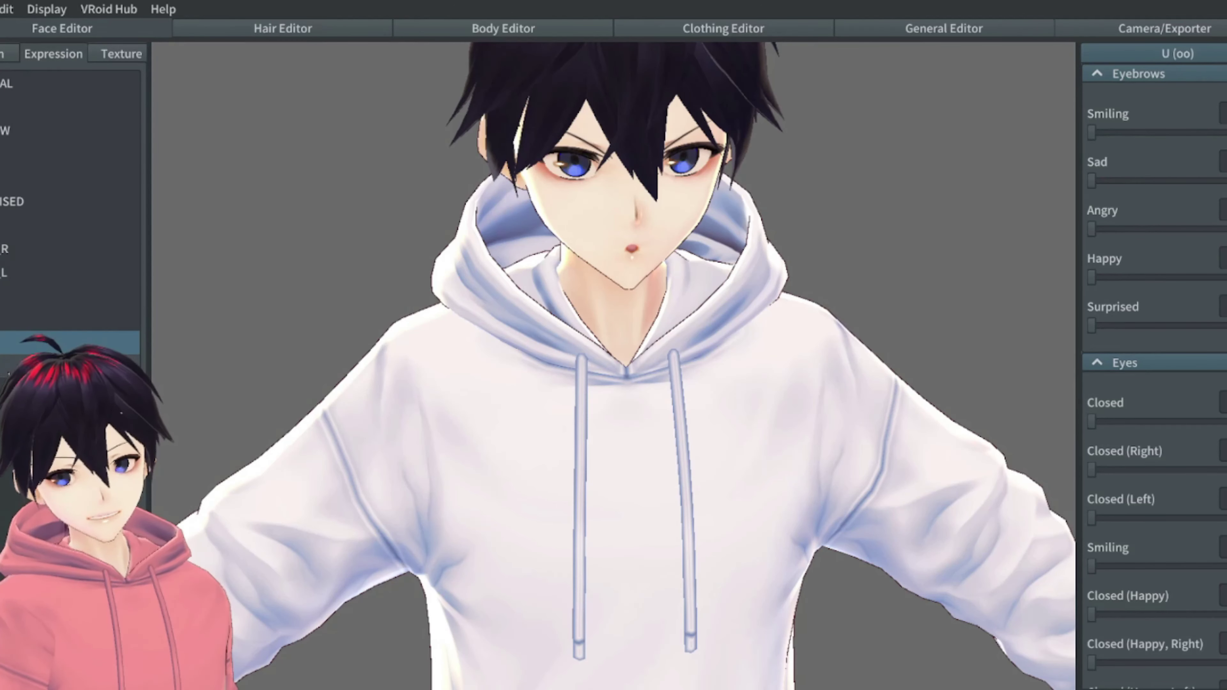
left_click(15, 389)
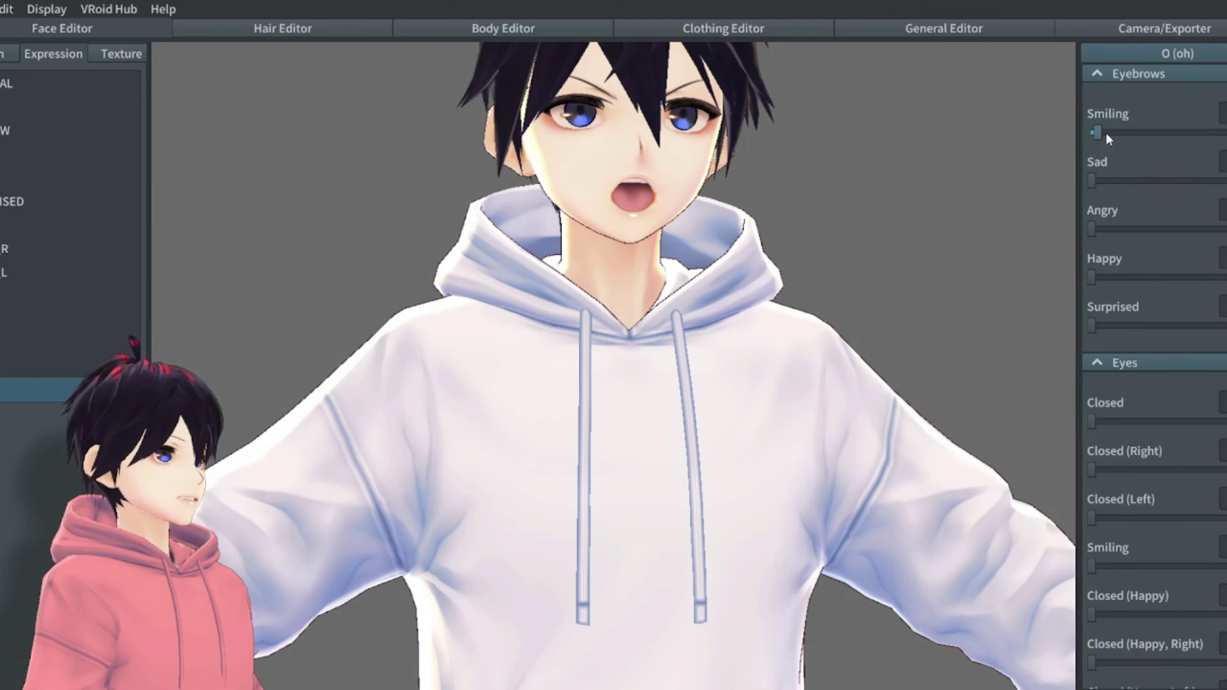
mouse_move(1105, 131)
left_mouse_down()
mouse_move(1196, 131)
mouse_move(1091, 133)
left_mouse_up()
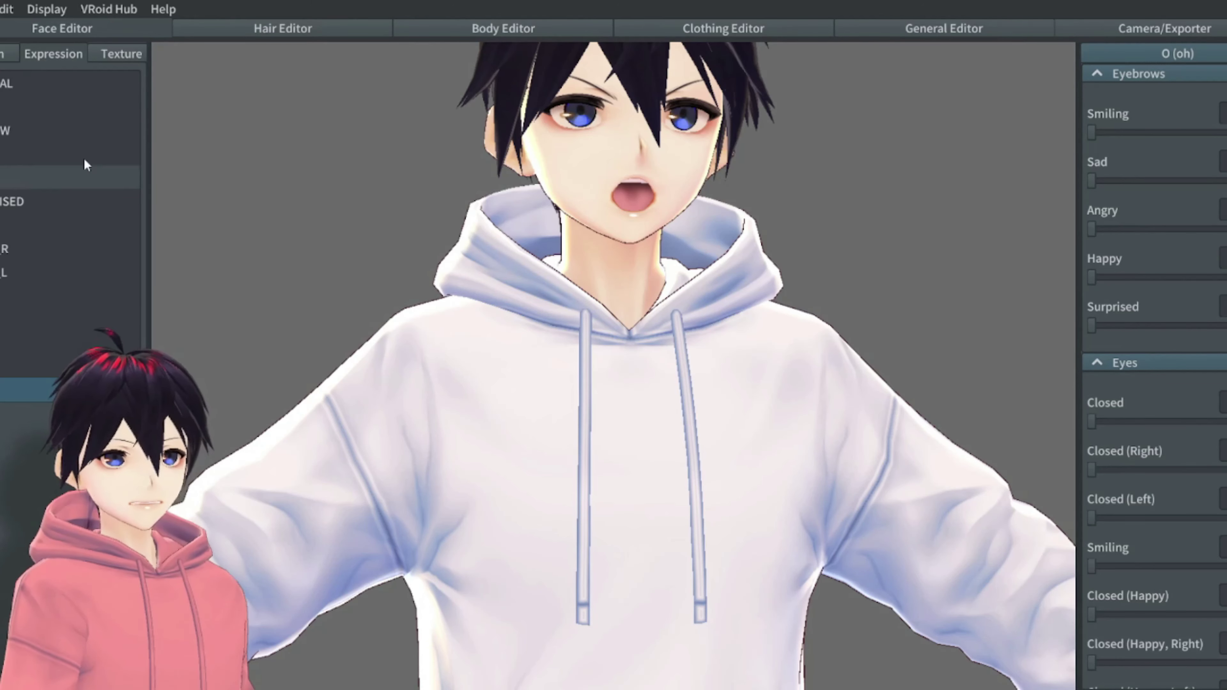
left_click(55, 92)
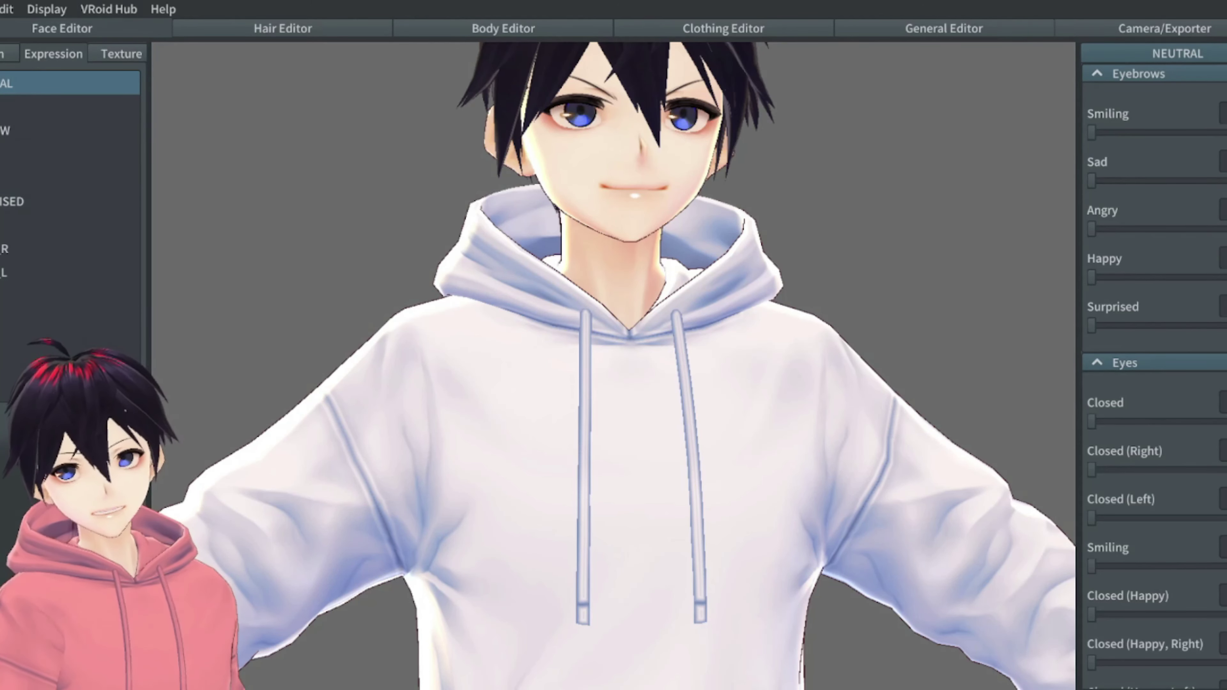
- Open the Irises texture in the face texture editor and select its paintable layer
left_click(115, 48)
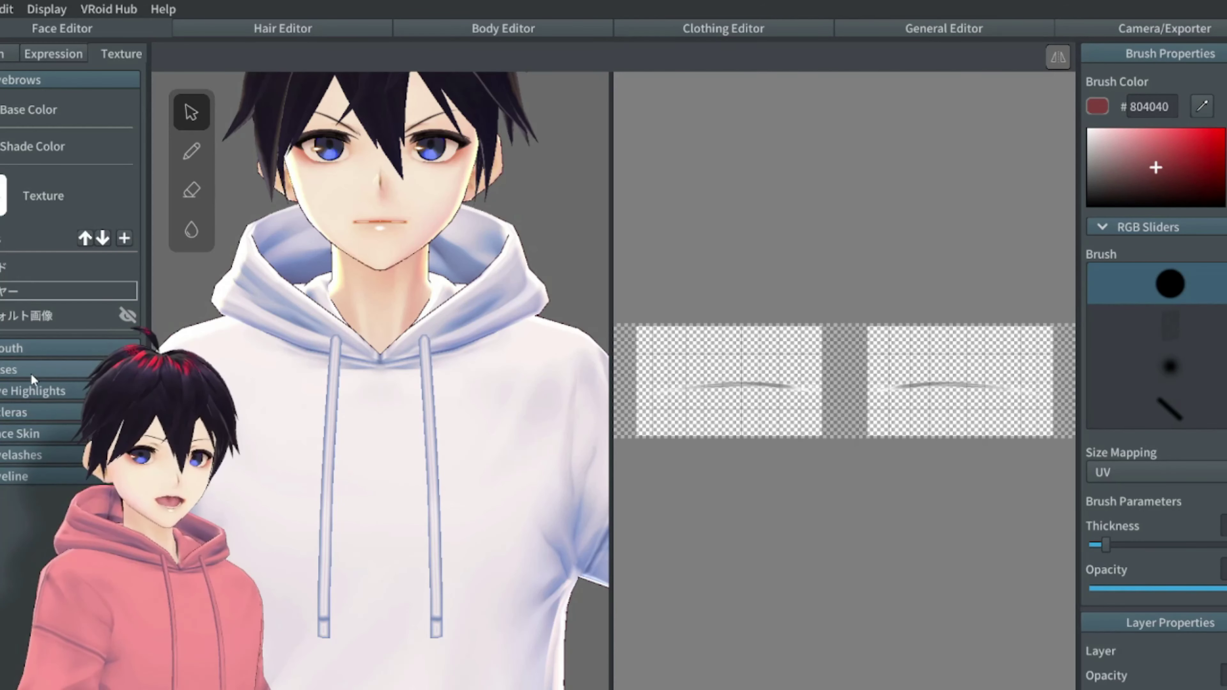
left_click(31, 372)
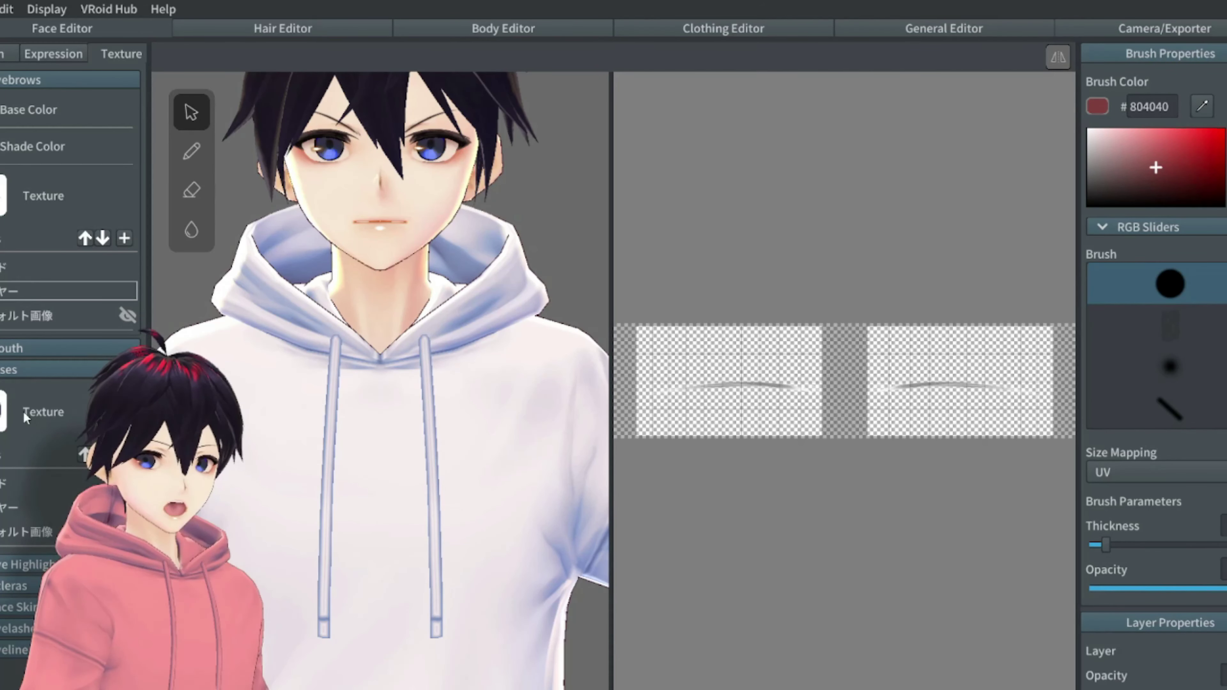
left_click(5, 505)
scroll(754, 407, "up", 8)
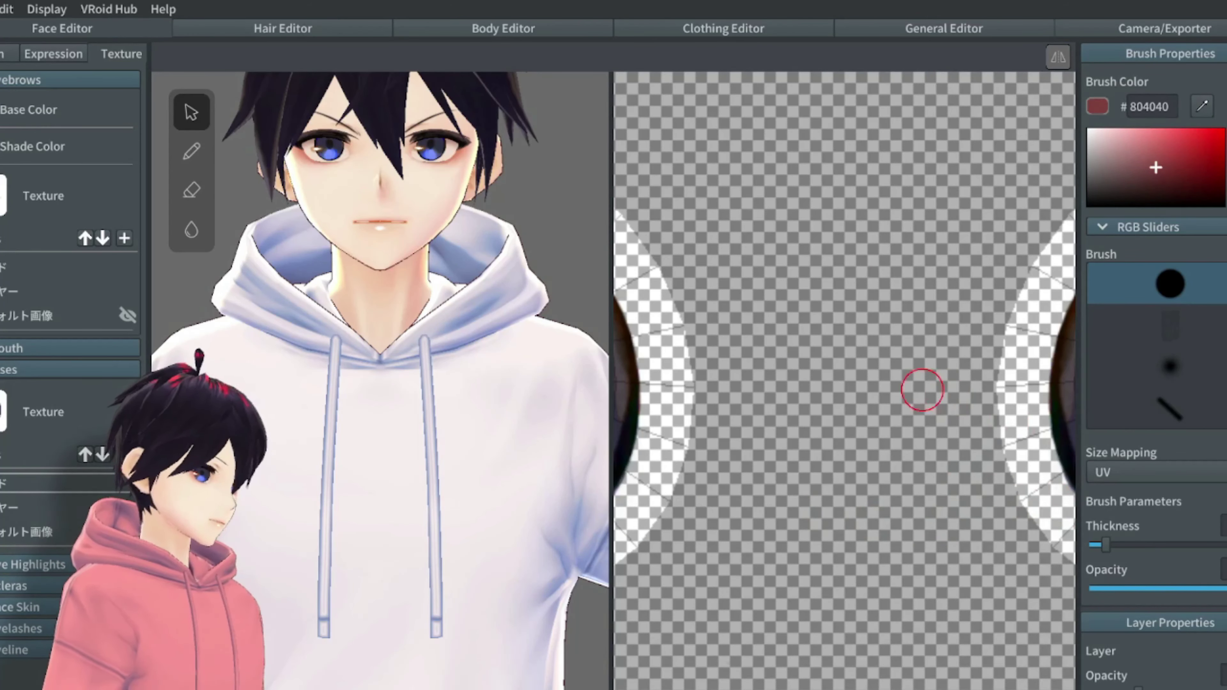
- Paint a short vertical test stroke in the blank area between the two irises
left_click_drag(851, 343, 850, 411)
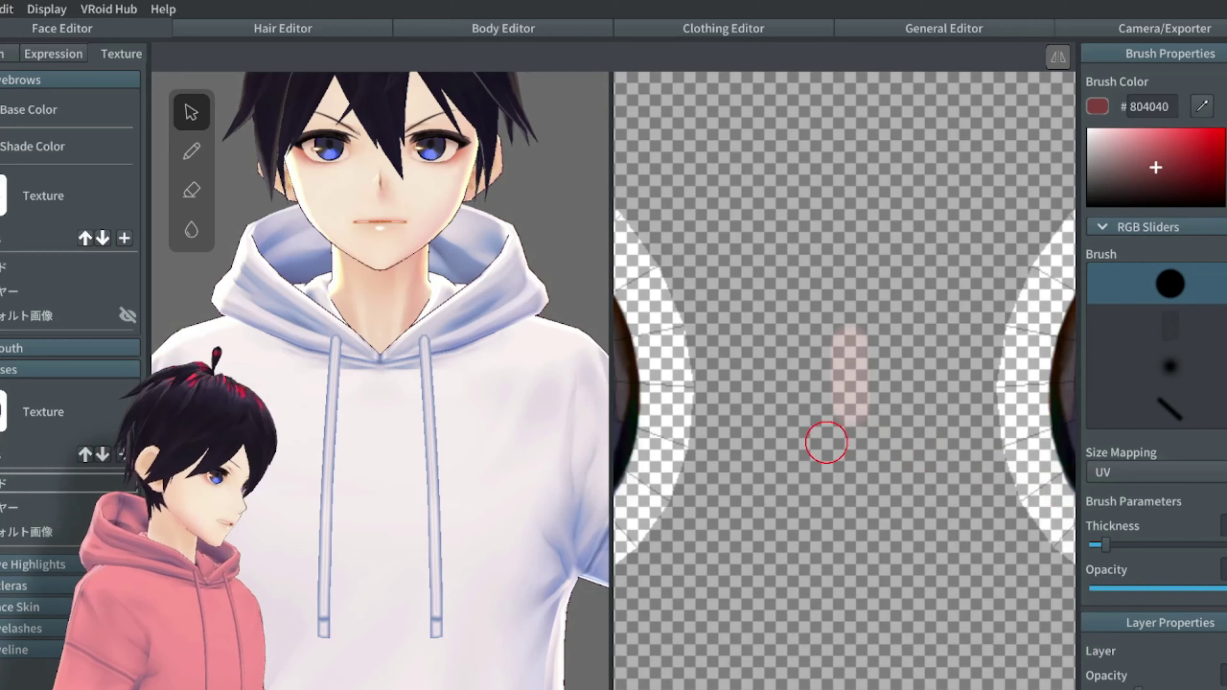
scroll(671, 370, "down", 5)
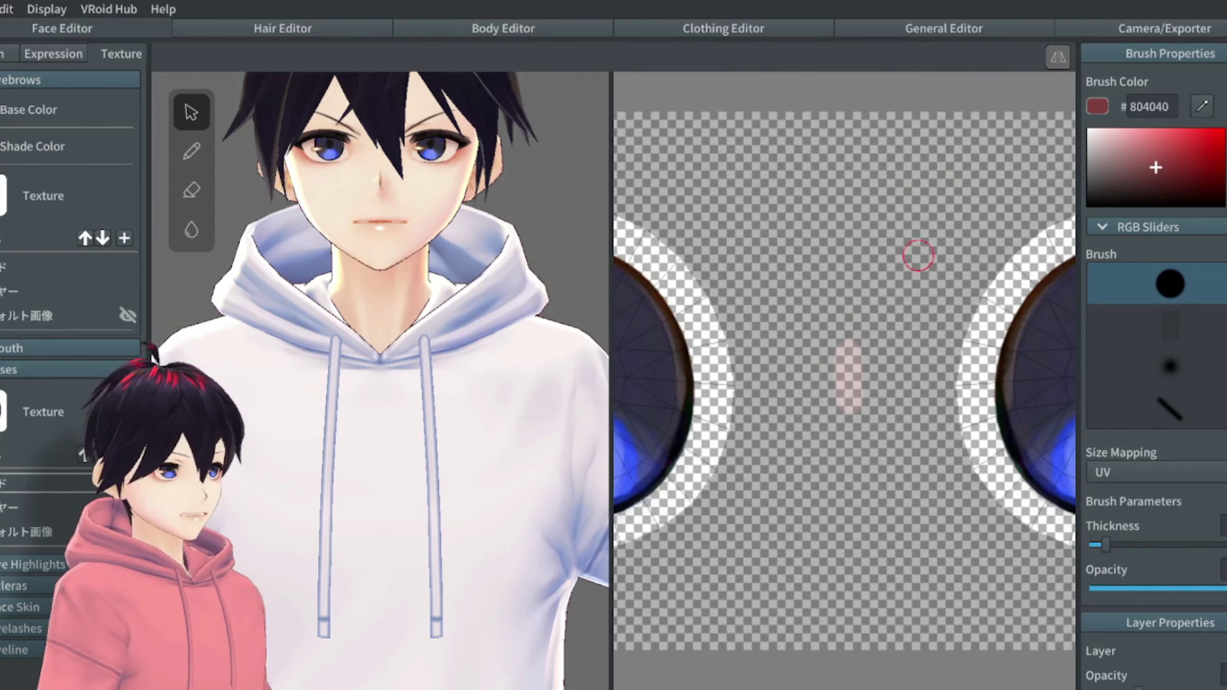
scroll(672, 390, "up", 2)
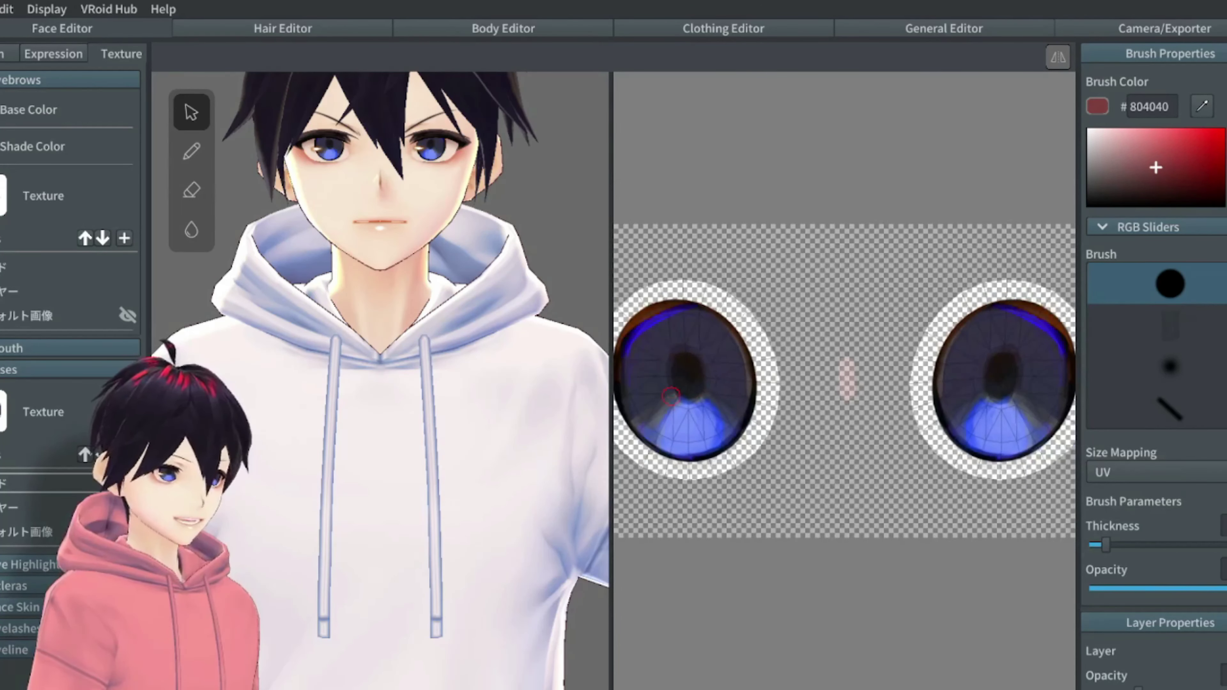
- Set the brush color to pure red FF0000 and select the slanted line brush
scroll(678, 423, "down", 3)
left_click_drag(1136, 196, 1224, 129)
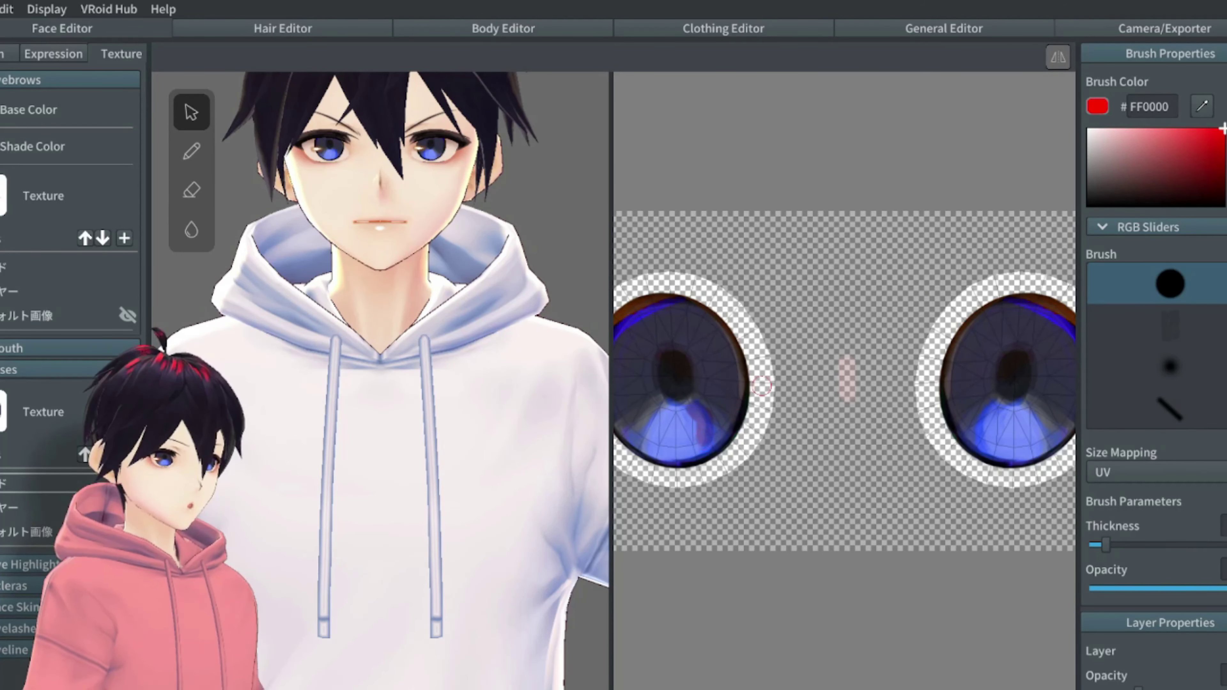
left_click(1170, 401)
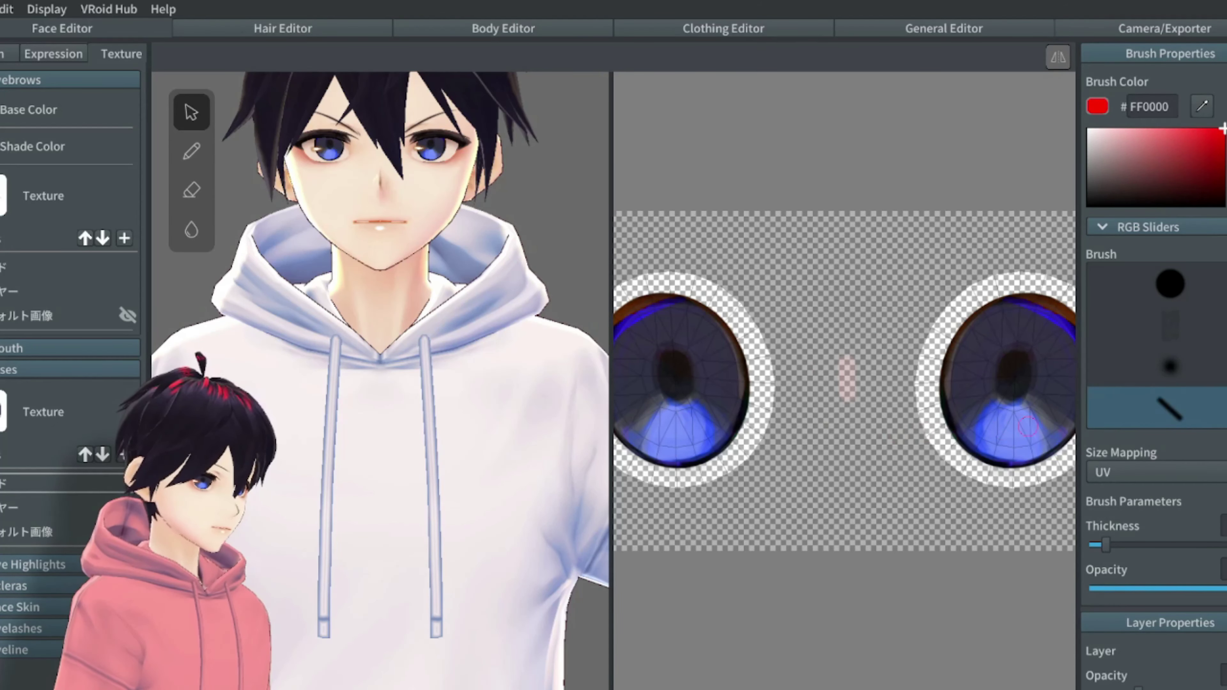
- Try lowering the brush opacity to zero, and restore it to full
scroll(1142, 492, "down", 2)
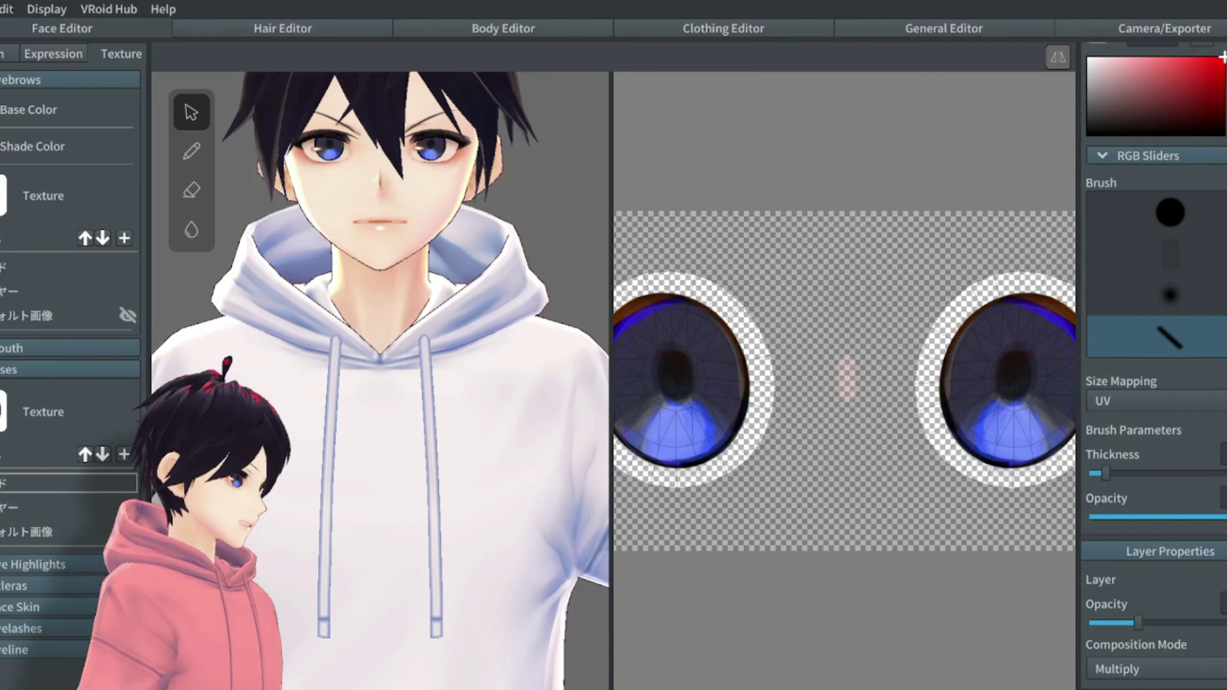
left_click_drag(1222, 517, 1033, 518)
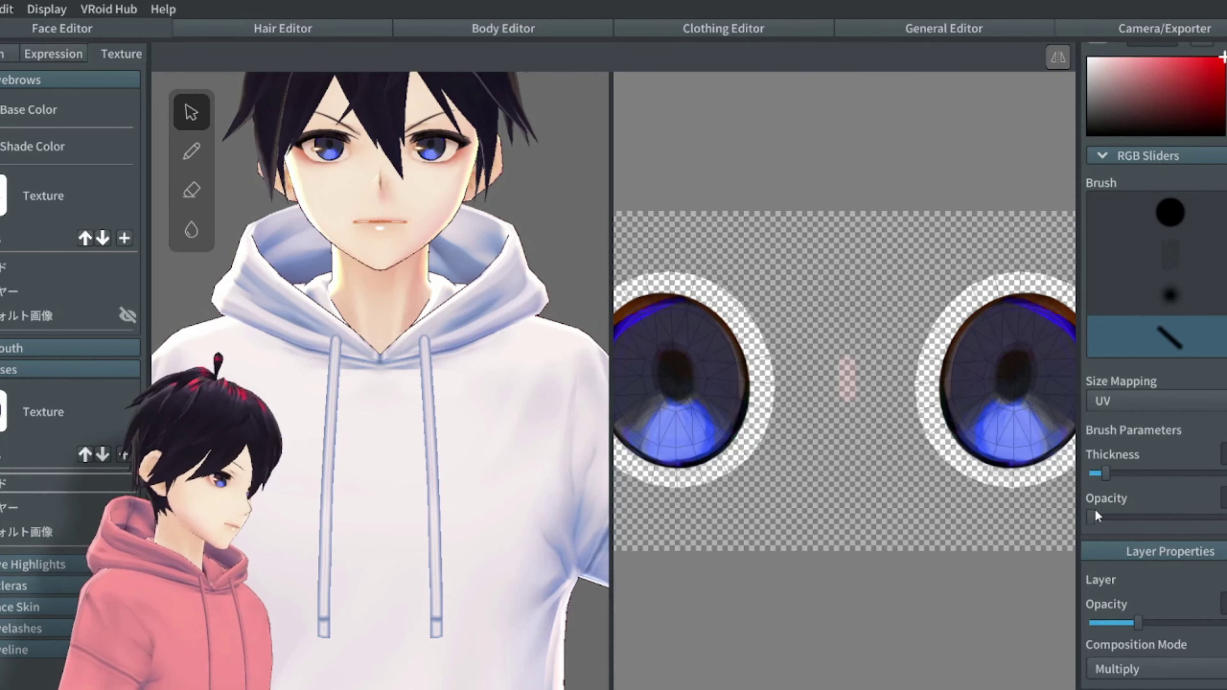
left_click_drag(1092, 515, 1225, 516)
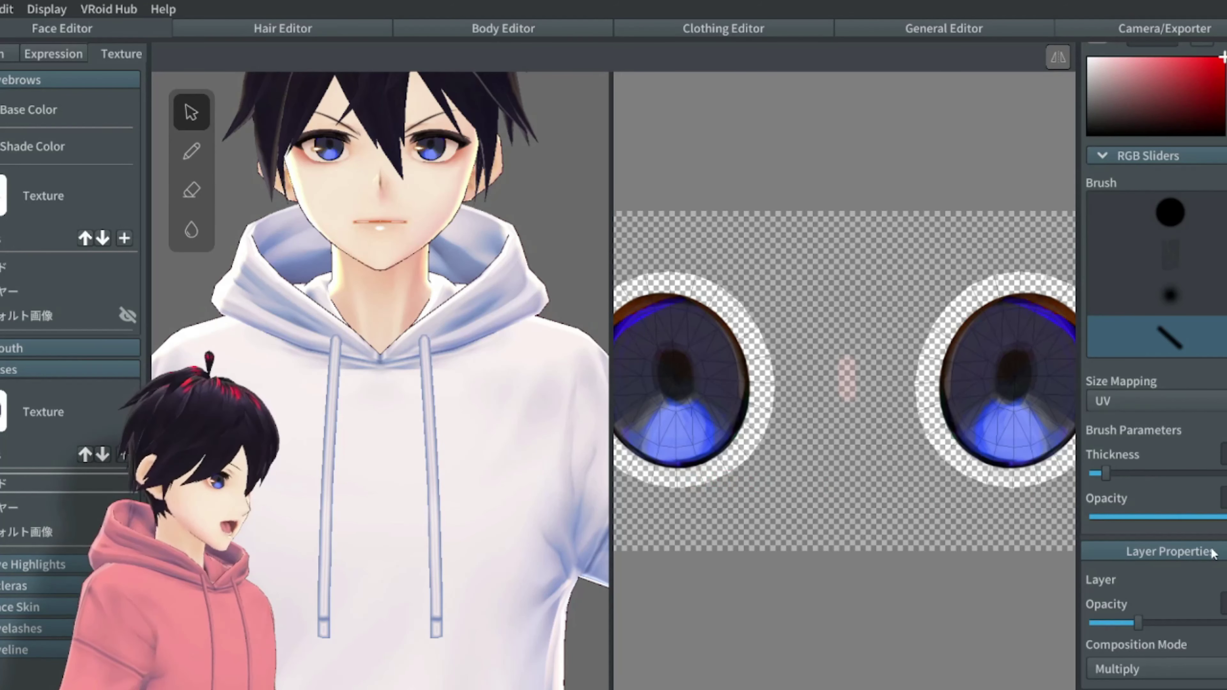
- Set the layer's composition mode to Default with slightly higher opacity, and increase the brush thickness
mouse_move(1130, 623)
left_mouse_down()
mouse_move(1088, 623)
mouse_move(1145, 623)
left_mouse_up()
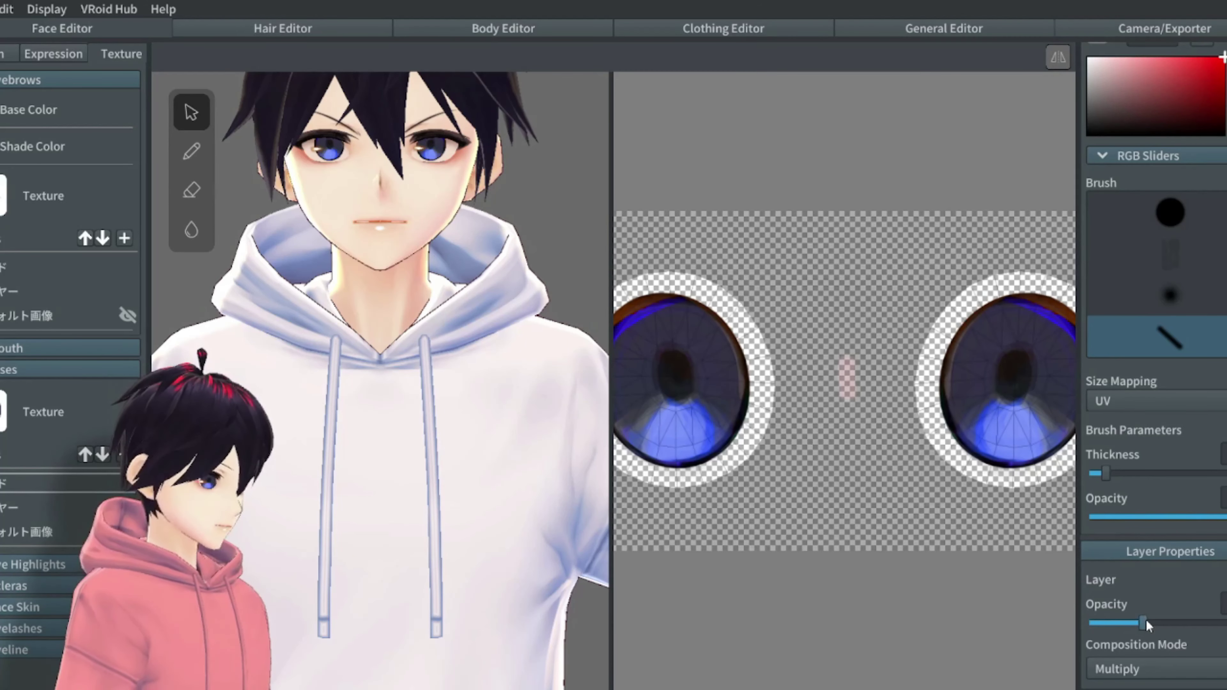
left_click(1159, 666)
left_click(1148, 496)
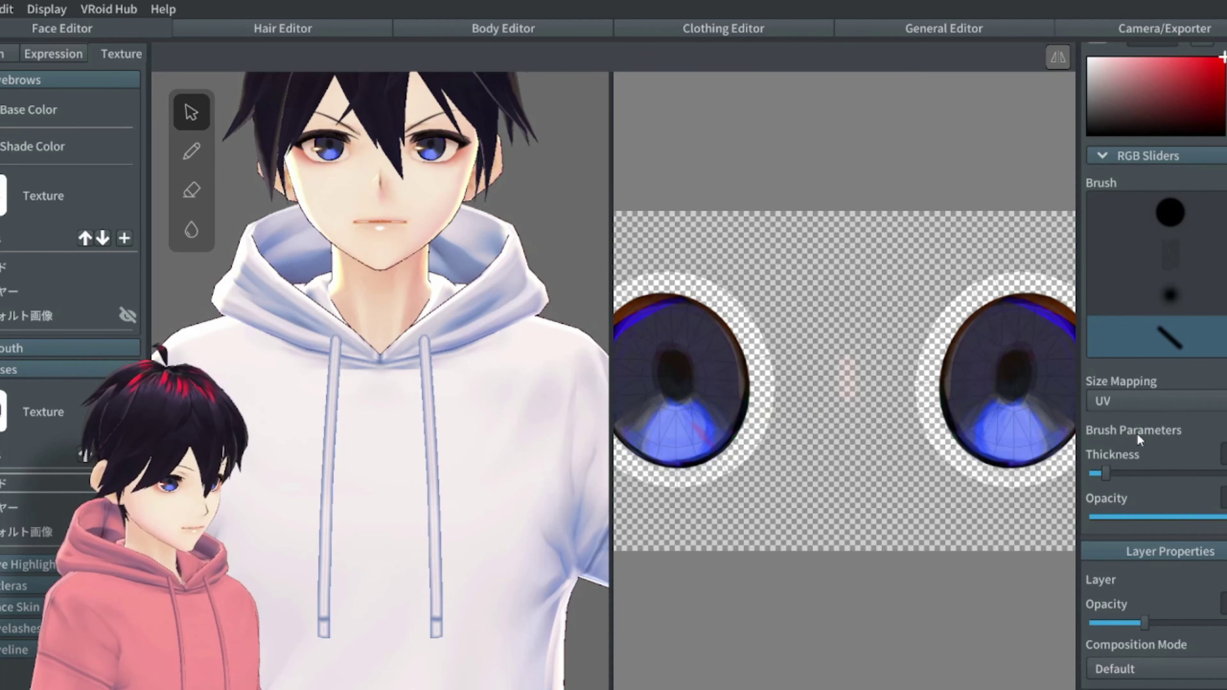
left_click_drag(1109, 472, 1145, 473)
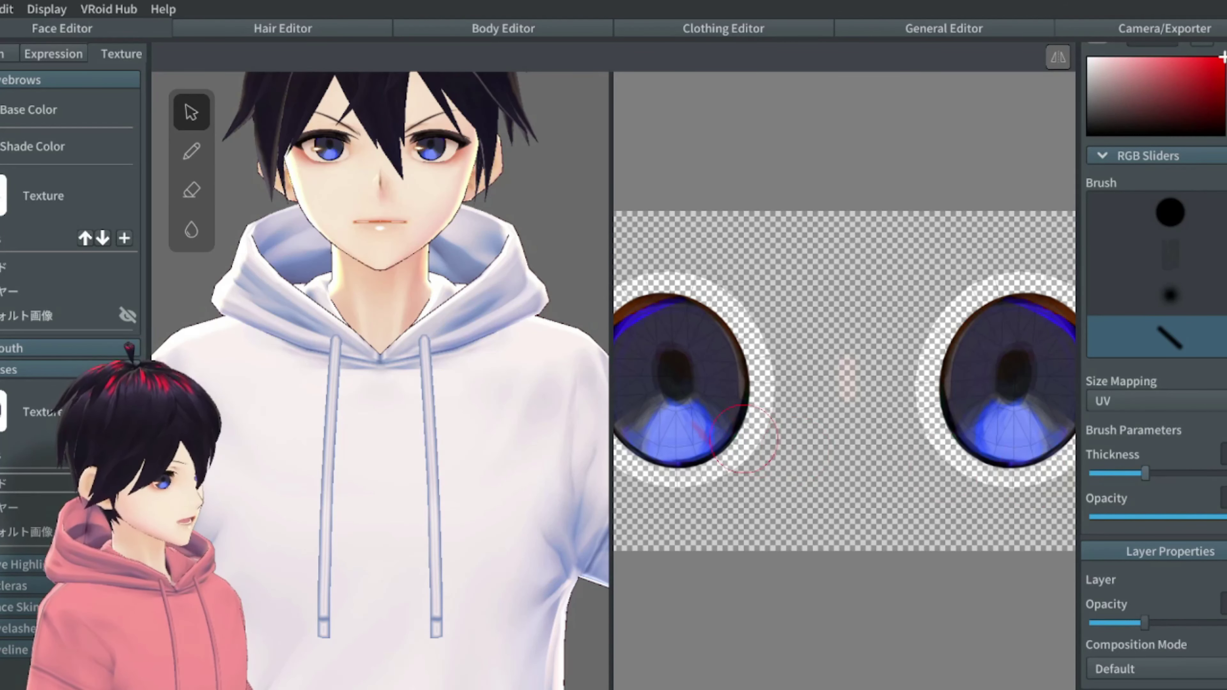
- Try red strokes on the lower half of the left iris, and undo them along with the test stroke between the irises
mouse_move(662, 425)
left_mouse_down()
mouse_move(686, 425)
mouse_move(637, 464)
left_mouse_up()
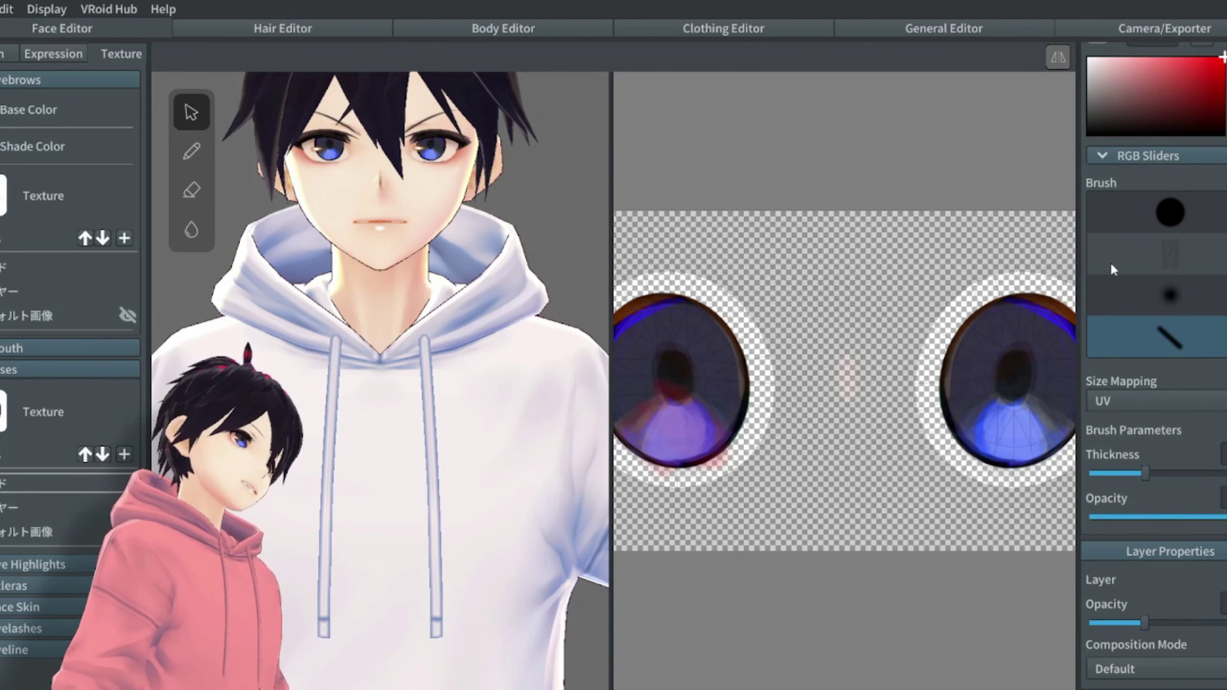
key("ctrl+z")
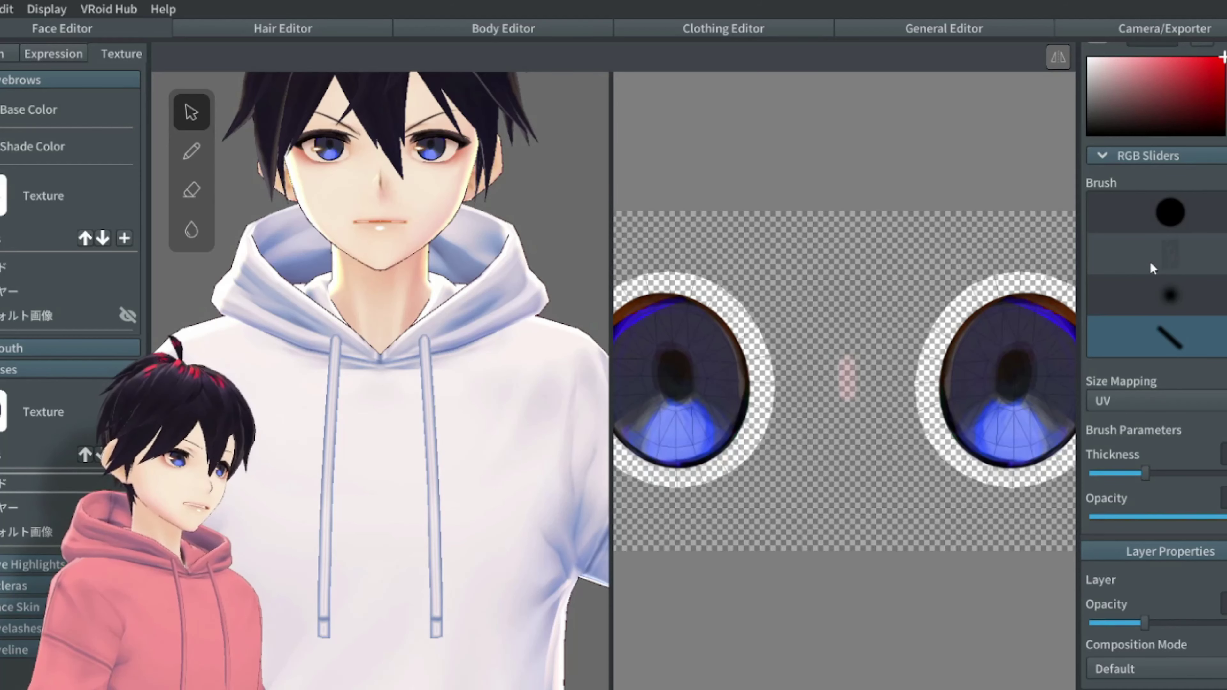
key("ctrl+z")
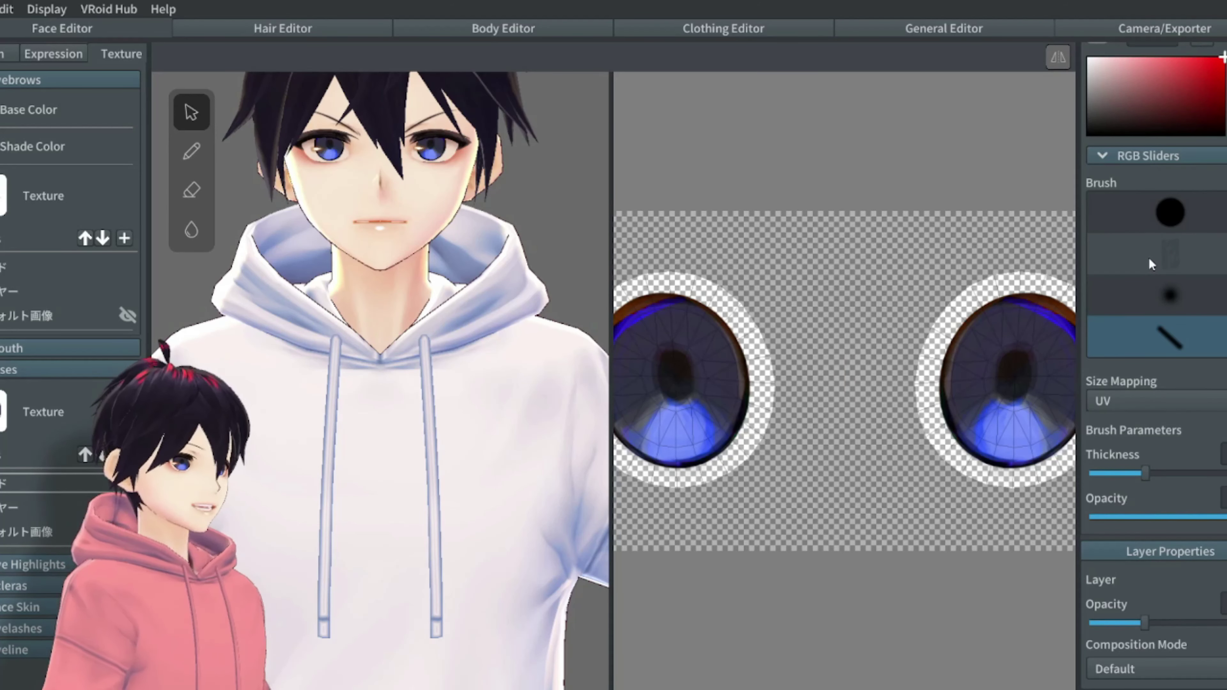
- Tint the lower parts of both irises red with the soft round brush, and raise the layer opacity to full
left_click(1162, 294)
mouse_move(652, 422)
left_mouse_down()
mouse_move(690, 465)
mouse_move(677, 439)
mouse_move(669, 464)
mouse_move(676, 442)
mouse_move(627, 459)
mouse_move(671, 466)
mouse_move(729, 437)
mouse_move(660, 413)
mouse_move(715, 454)
mouse_move(700, 425)
left_mouse_up()
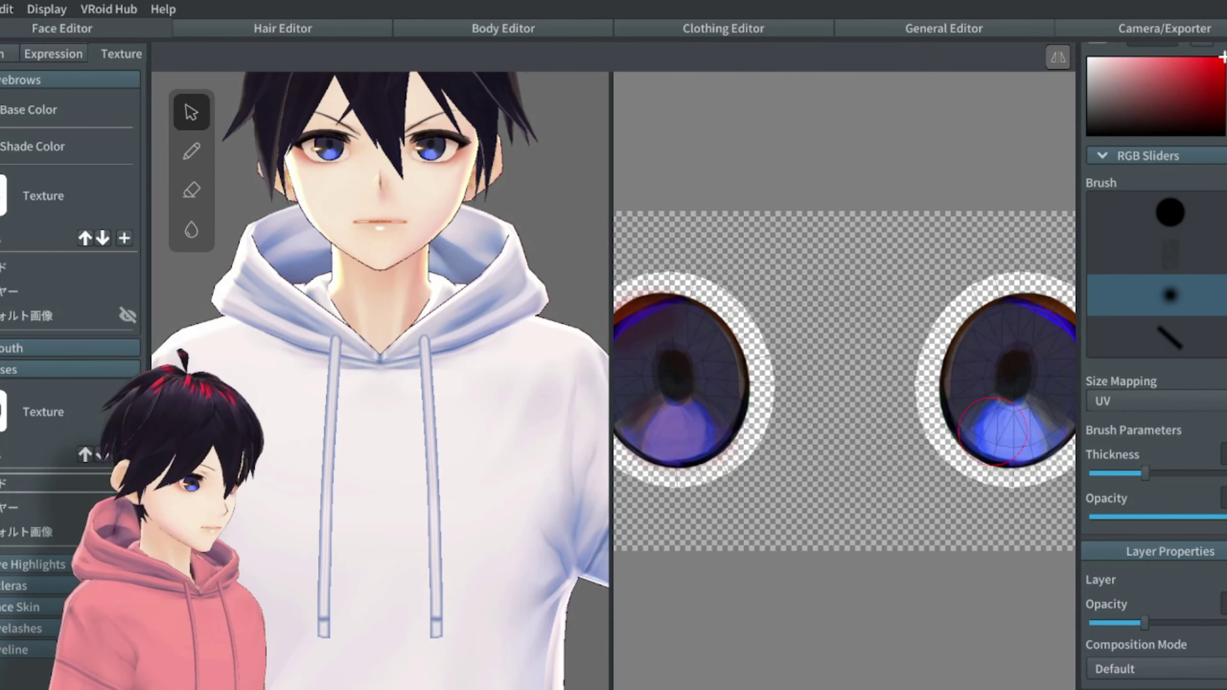
left_click_drag(966, 447, 1021, 435)
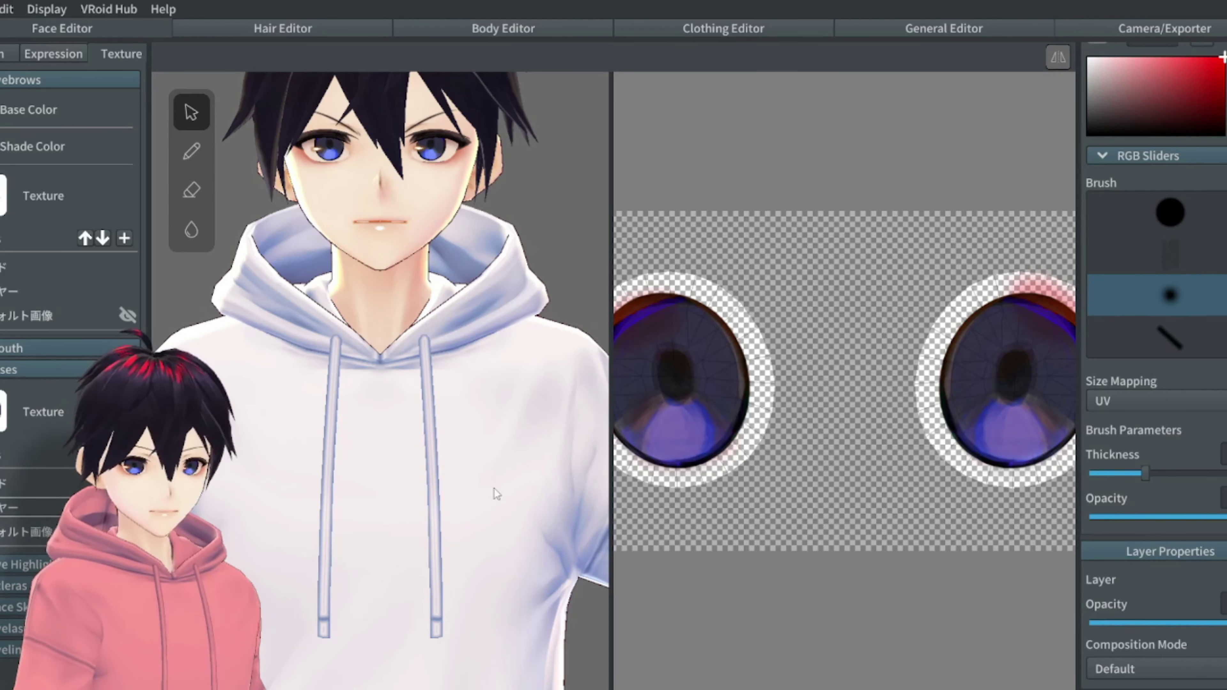
- Undo a red test dab on the left iris, and outline its lower highlight in red with a thinner brush
left_click(678, 434)
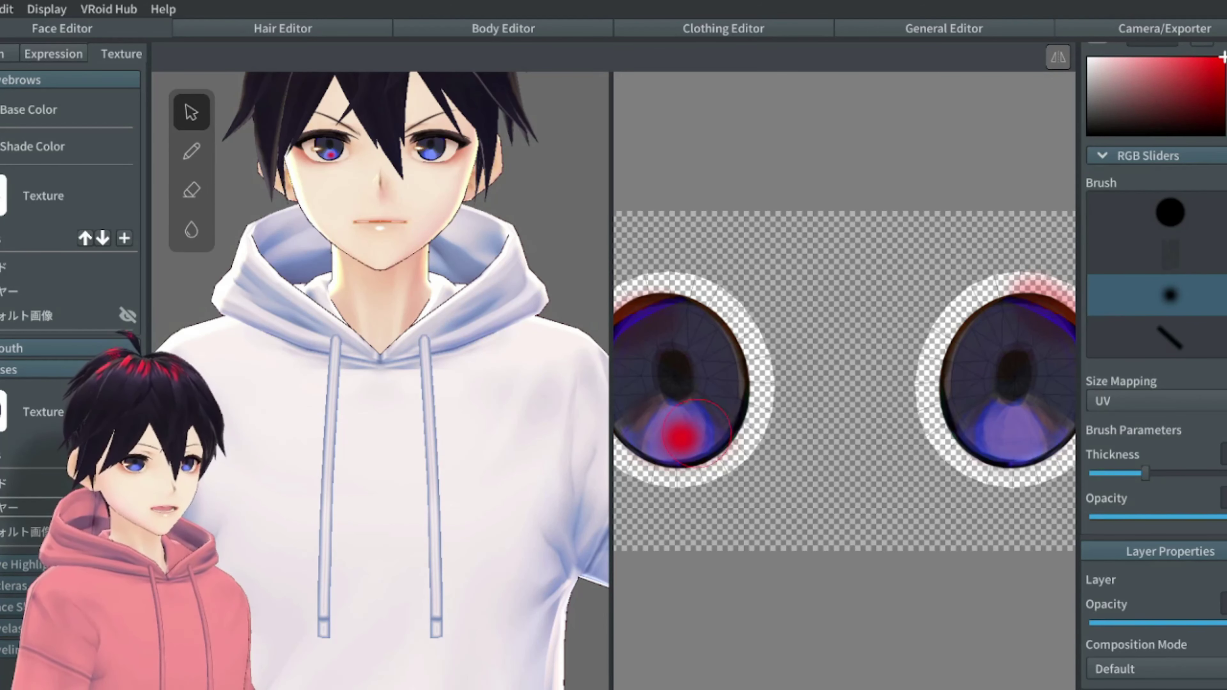
key("ctrl+z")
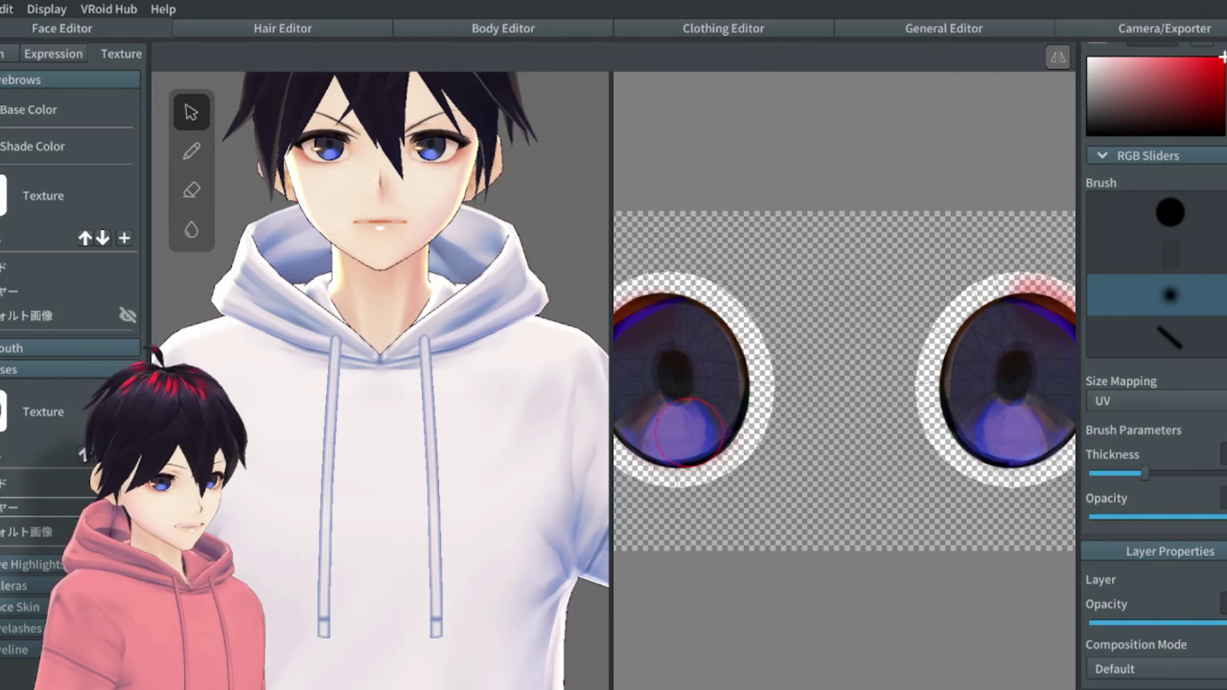
left_click_drag(1146, 475, 1100, 475)
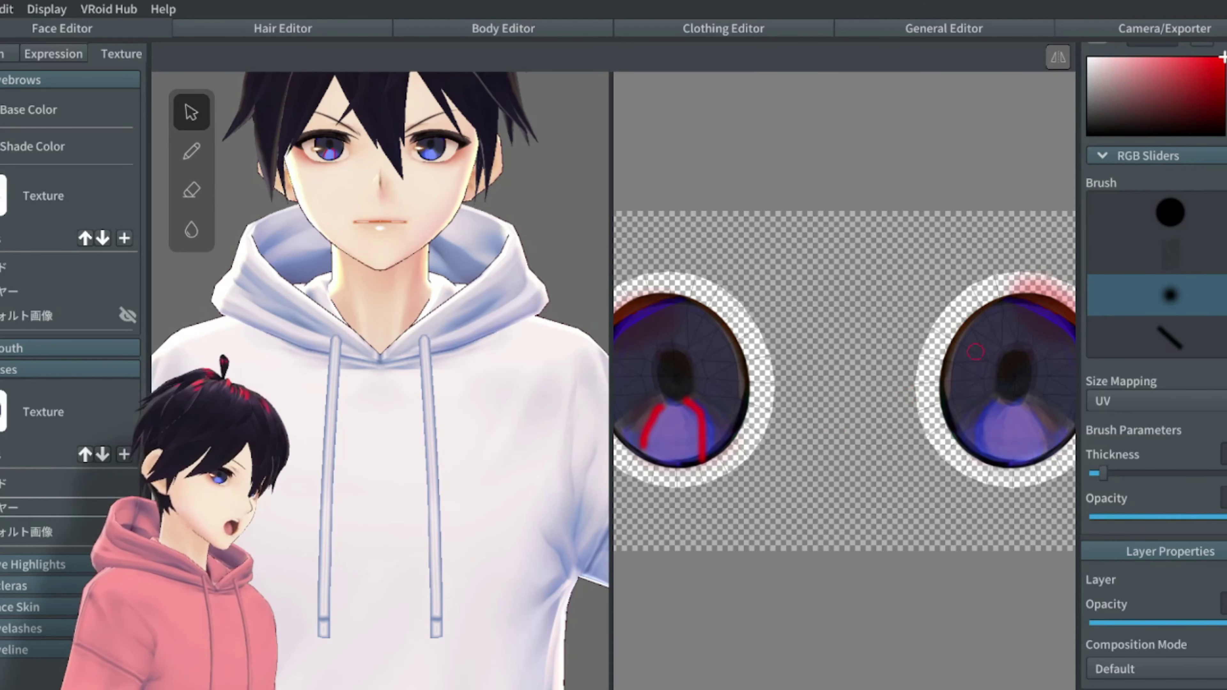
- Fill the left iris's lower highlight with a darker red, using the slanted line brush at a larger thickness
left_click_drag(1217, 87, 1209, 109)
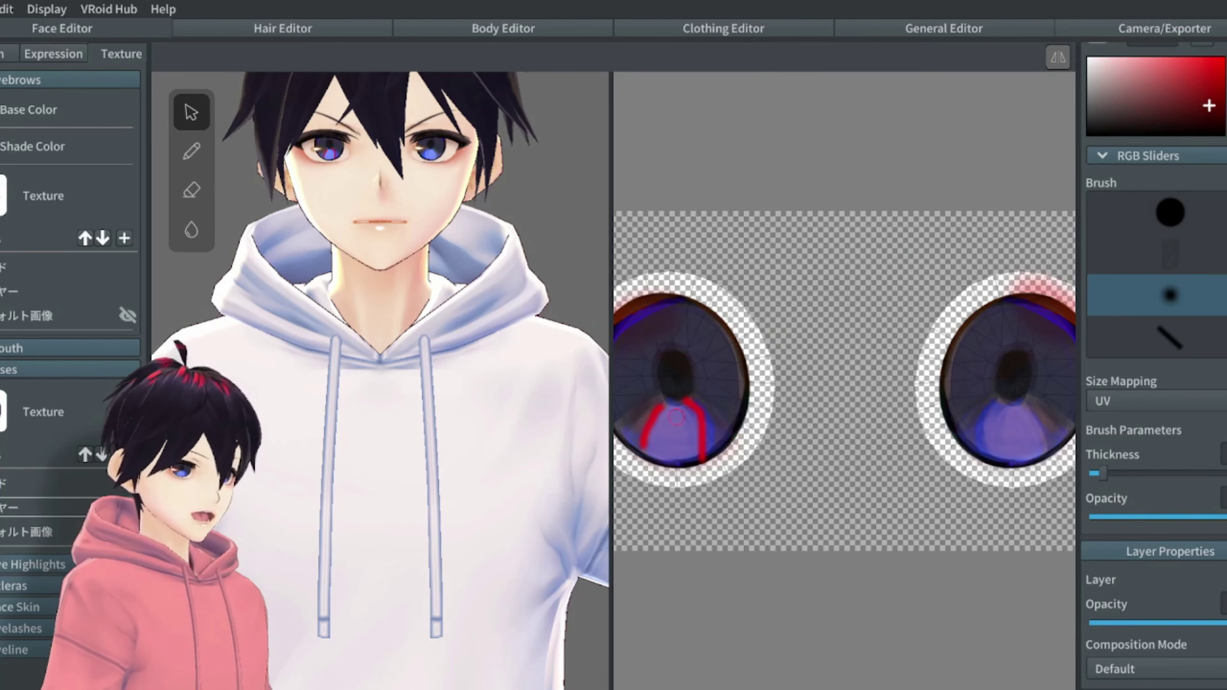
left_click_drag(1100, 477, 1120, 474)
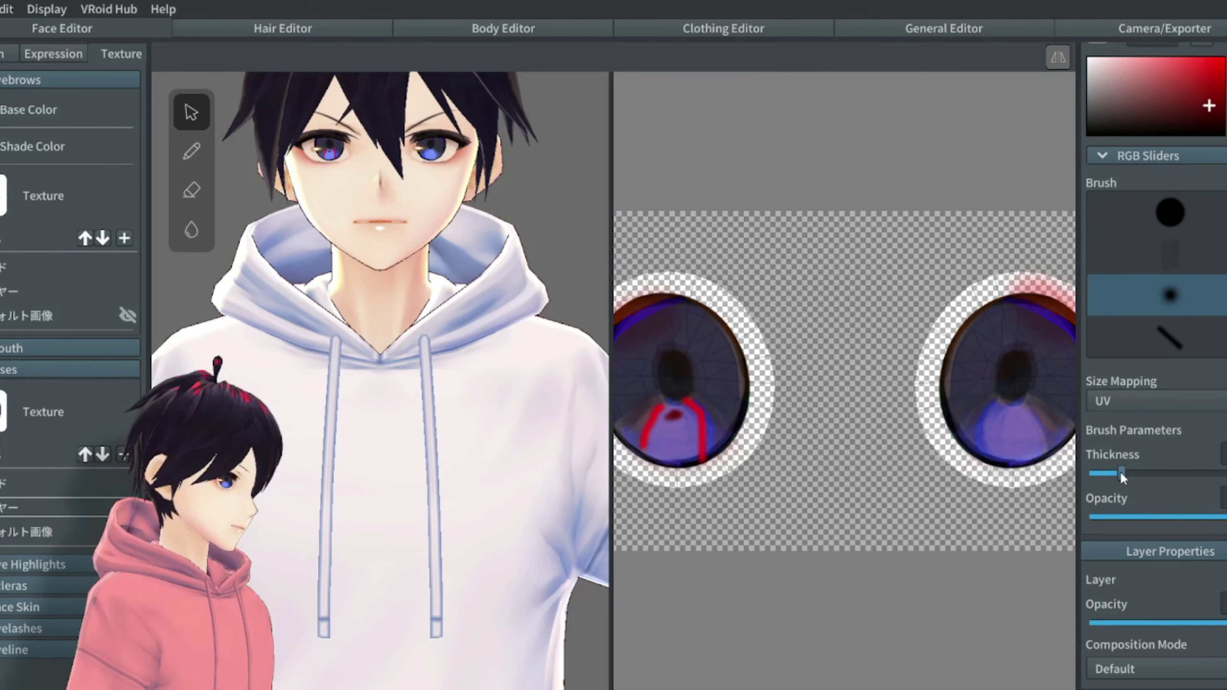
left_click(1163, 342)
mouse_move(679, 435)
left_mouse_down()
mouse_move(667, 435)
mouse_move(682, 416)
mouse_move(671, 413)
mouse_move(627, 447)
mouse_move(710, 437)
mouse_move(698, 412)
mouse_move(652, 415)
mouse_move(637, 440)
mouse_move(709, 432)
left_mouse_up()
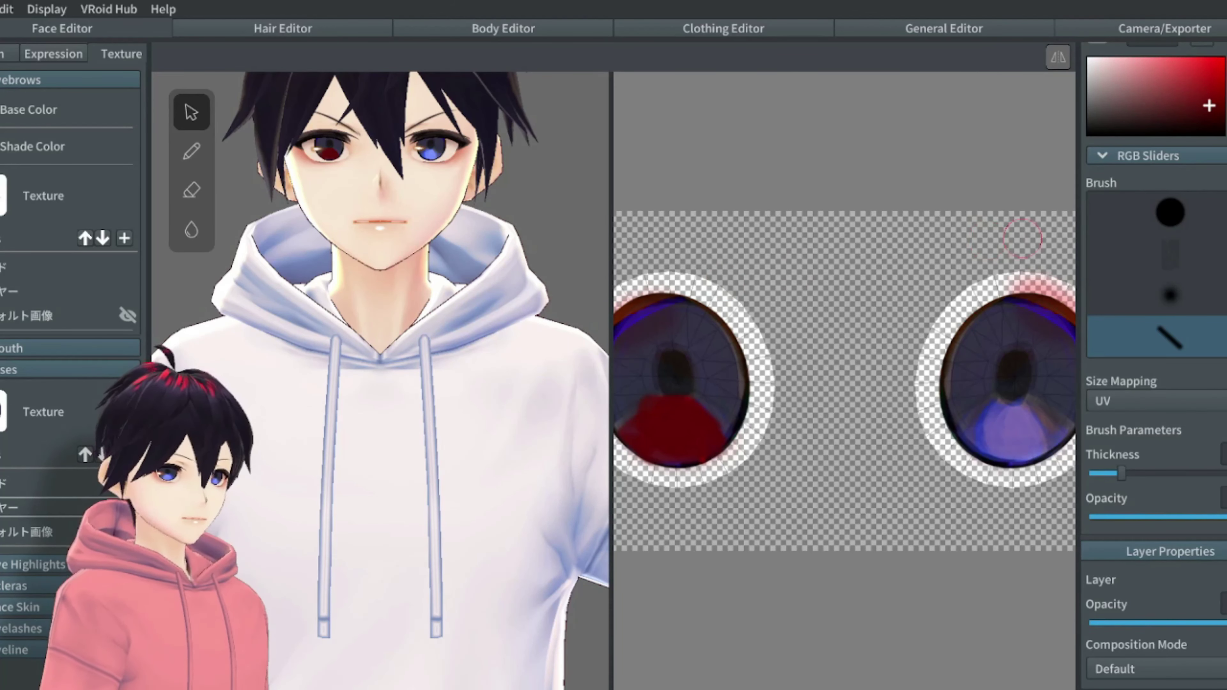
- Try the World size mapping for the brush, and return it to UV
left_click(1143, 406)
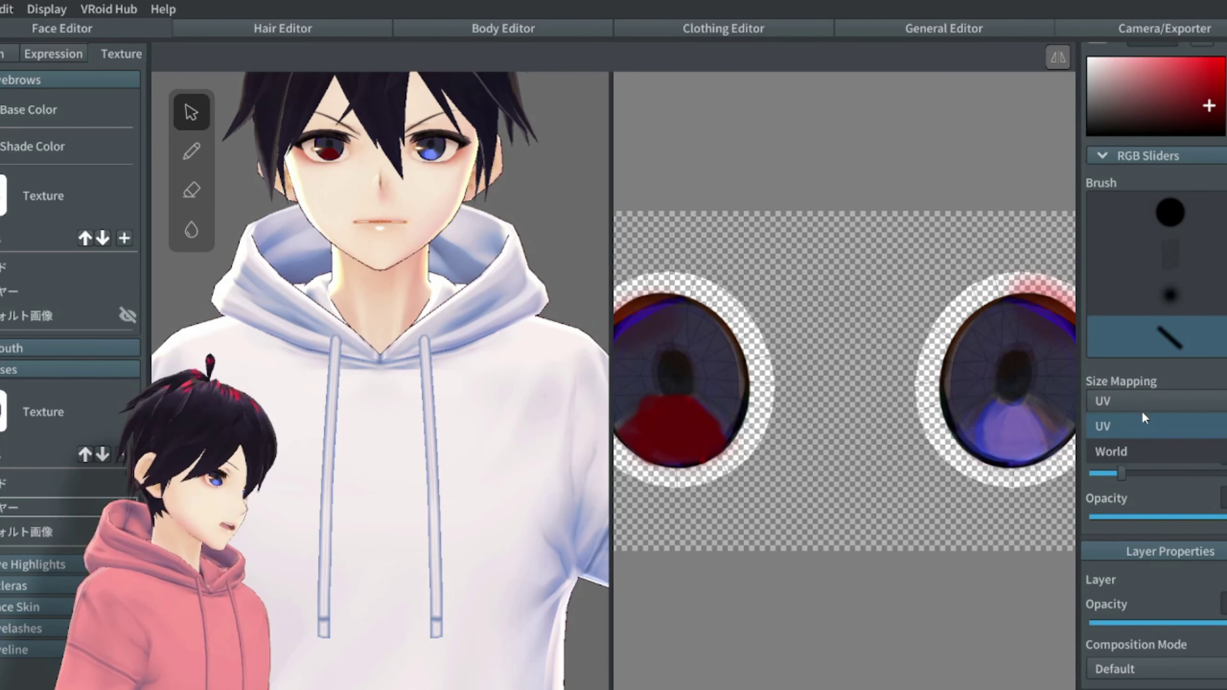
left_click(1131, 450)
left_click(1127, 406)
left_click(1127, 421)
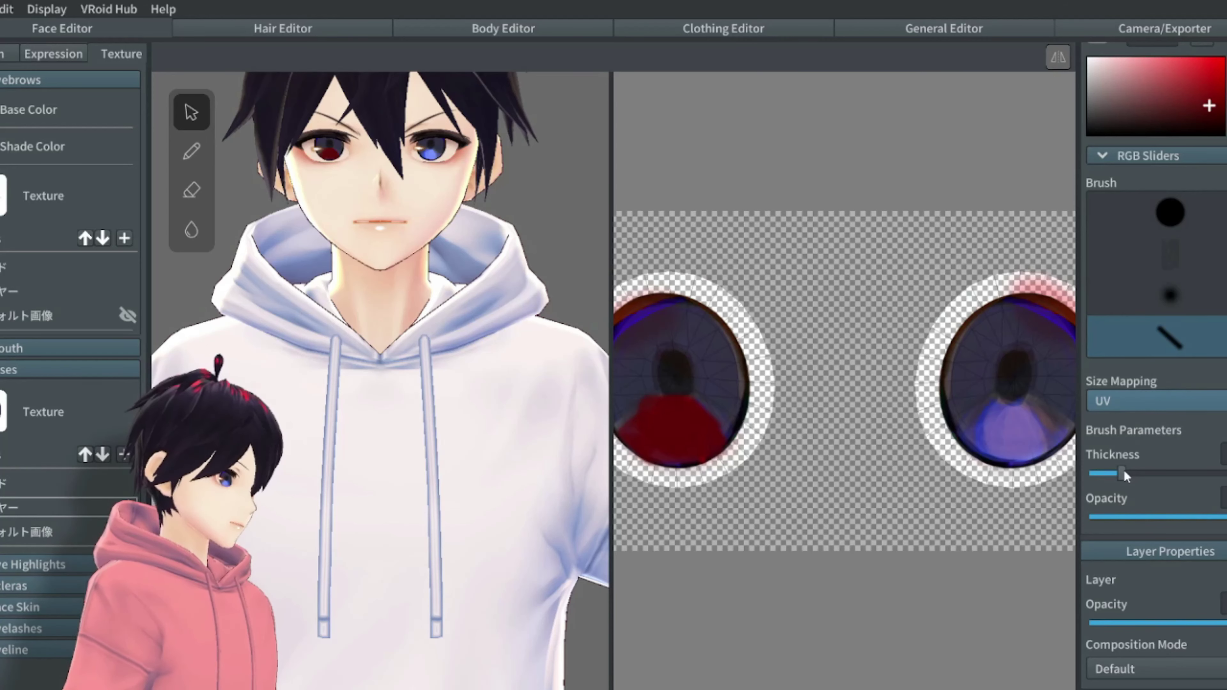
- Paint the left iris's upper rim dark red with a thinner brush, and fill the right iris's lower highlight with the same red
left_click_drag(1122, 473, 1099, 473)
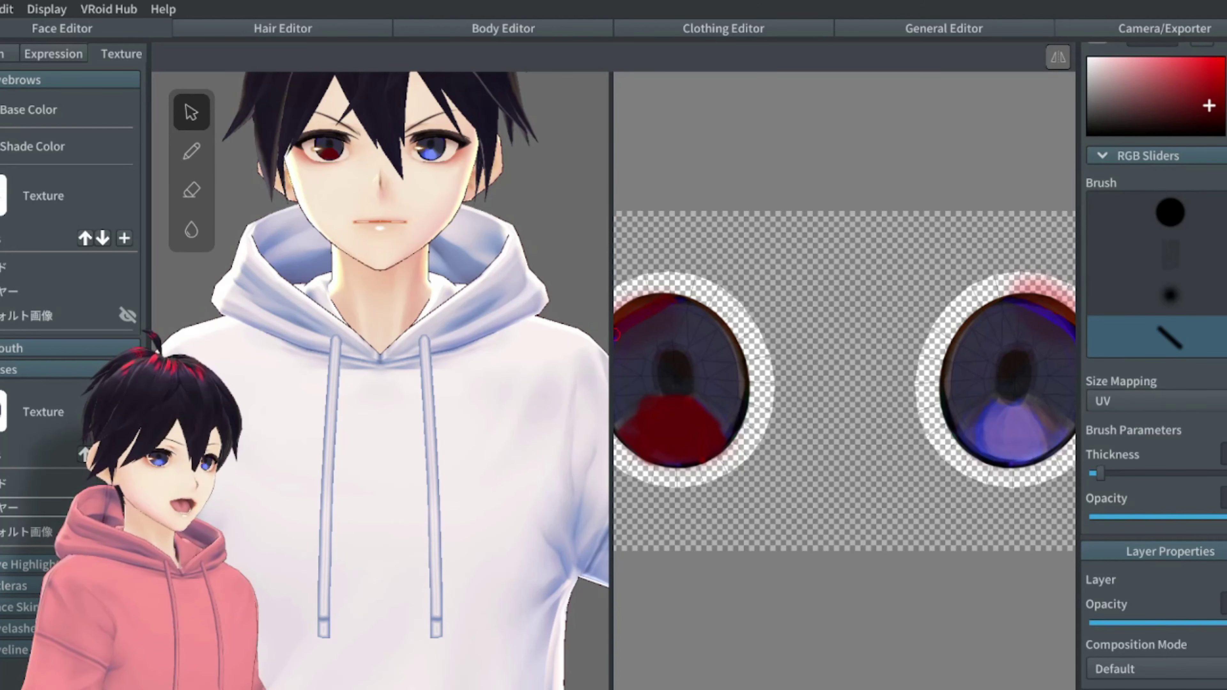
scroll(898, 329, "down", 1)
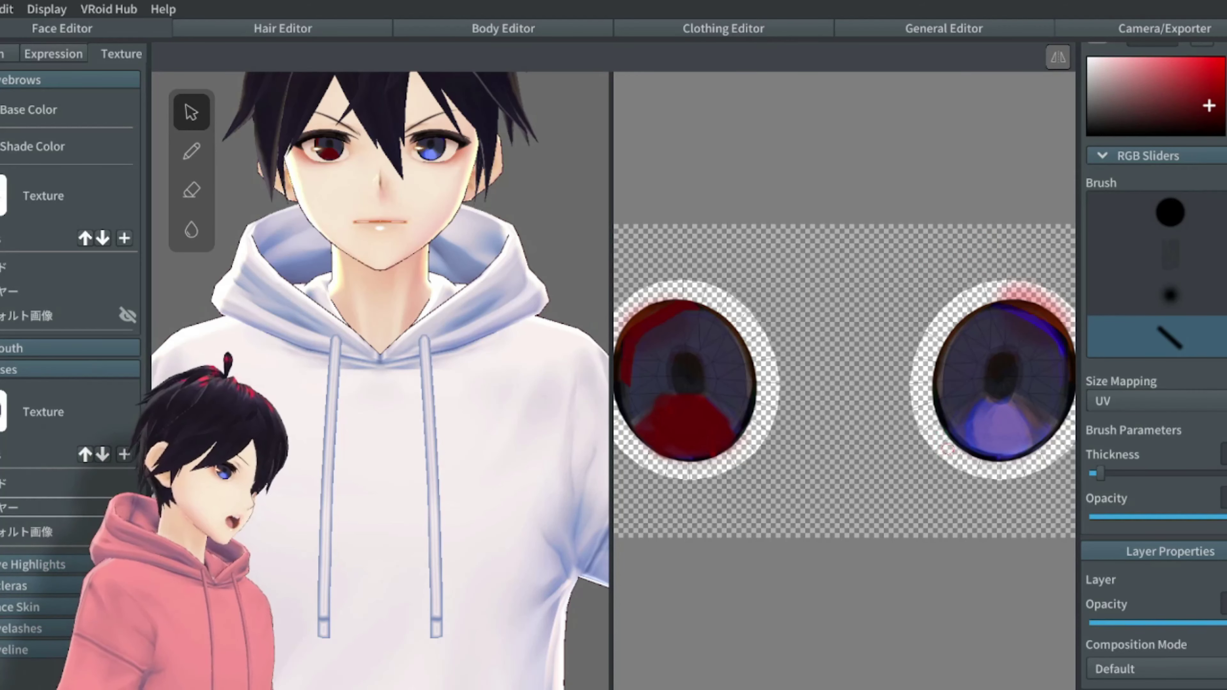
mouse_move(951, 433)
left_mouse_down()
mouse_move(986, 396)
mouse_move(1015, 404)
left_mouse_up()
left_click_drag(1007, 401, 1023, 417)
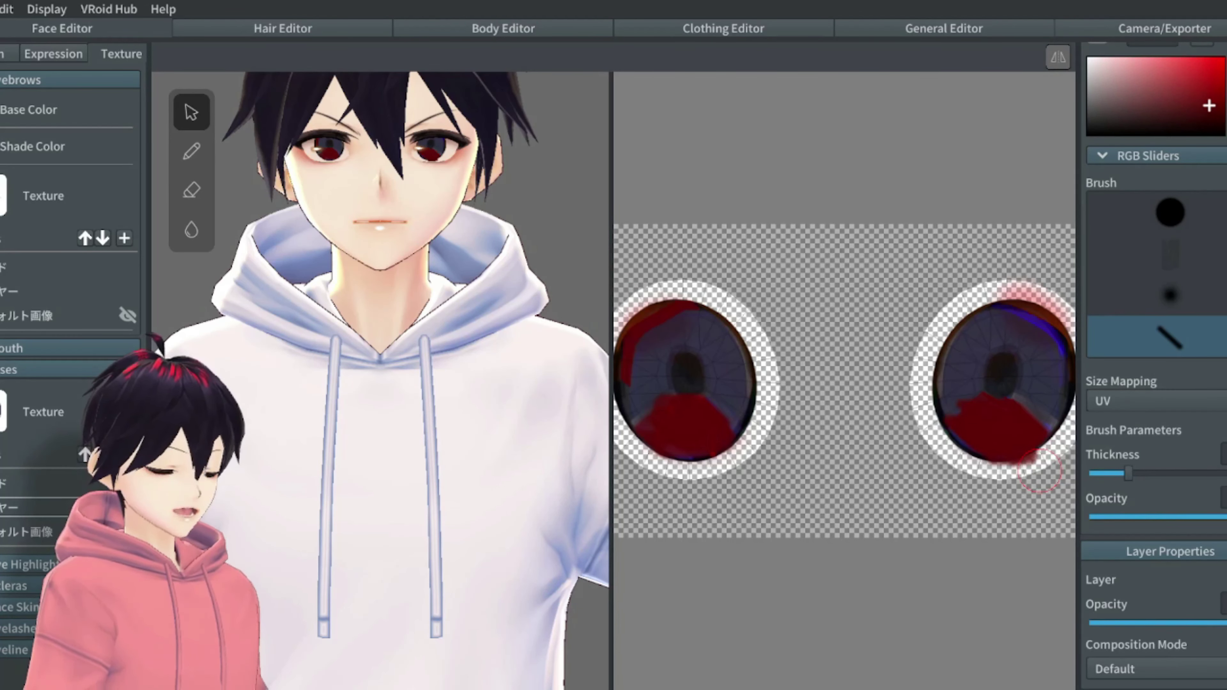
- Erase the red spill at the right iris's lower edge, and blur the red paint on both irises
key("e")
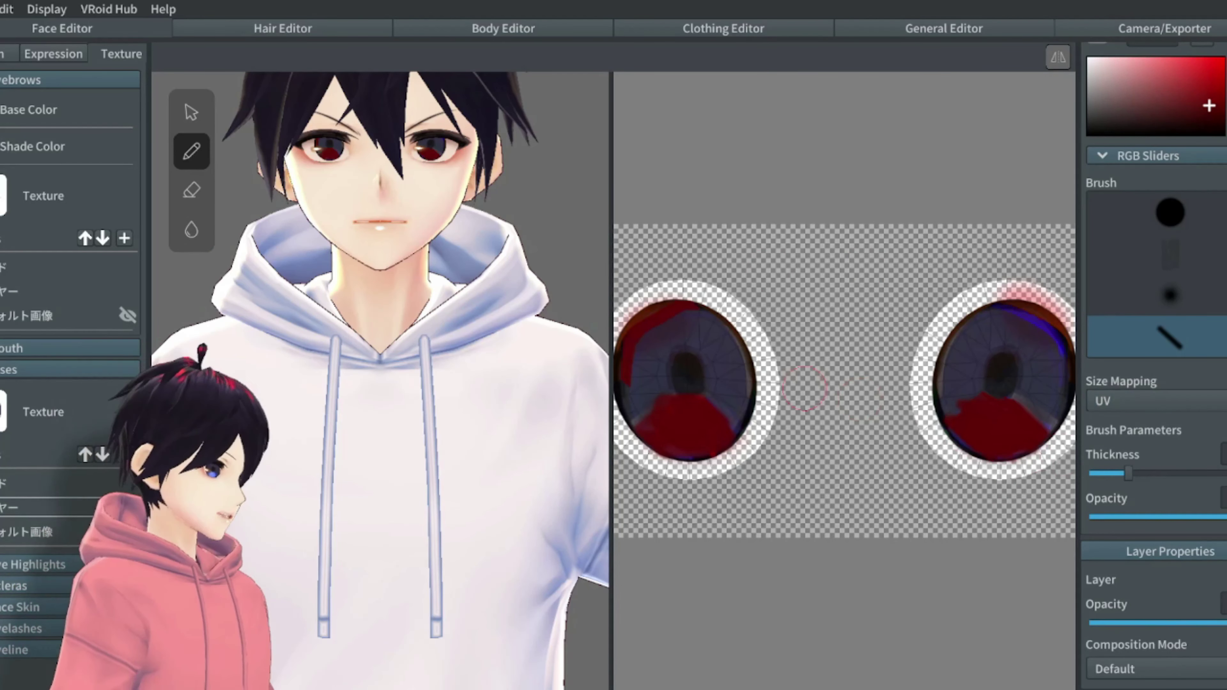
left_click(195, 229)
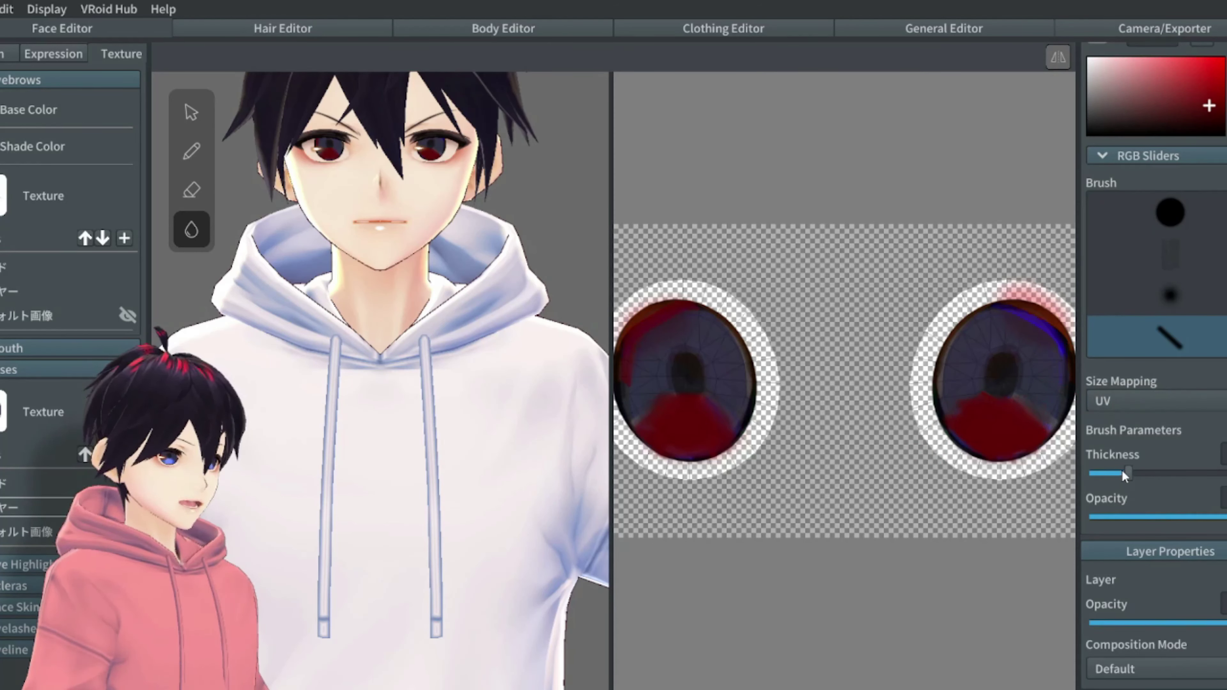
- Paint the right iris's lower edge and outer upper rim dark red with a thinner brush, and blur the new paint
left_click(192, 151)
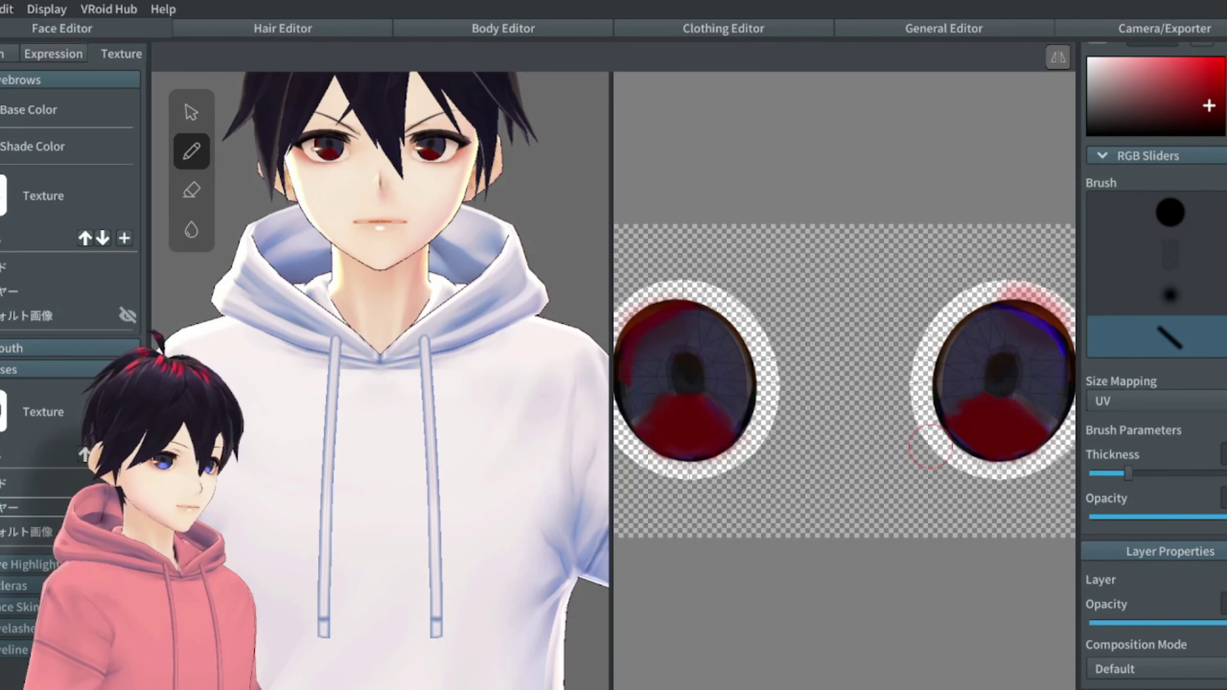
left_click_drag(1007, 457, 1048, 434)
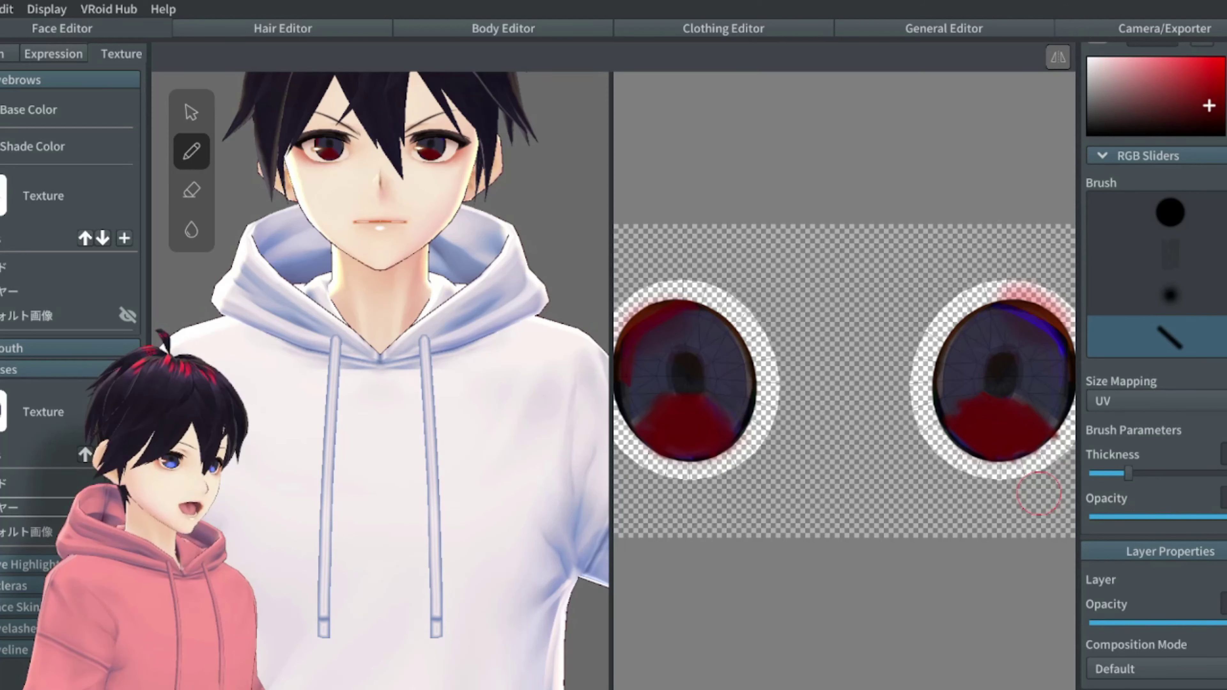
key("e")
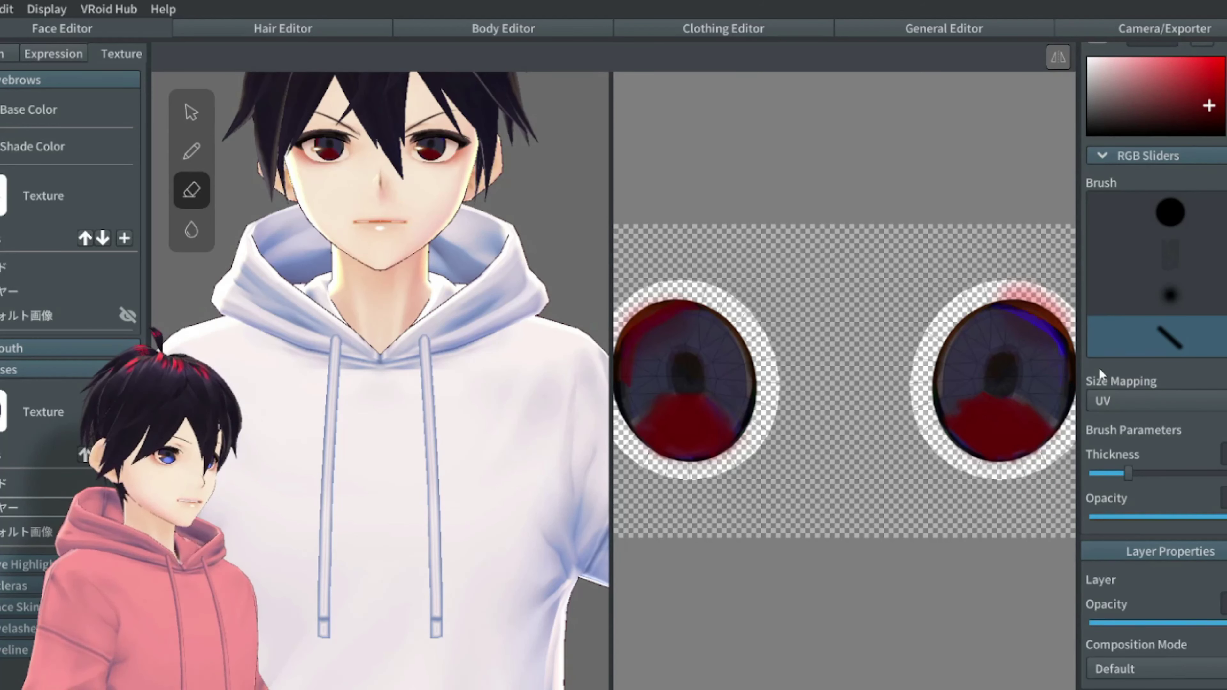
key("p")
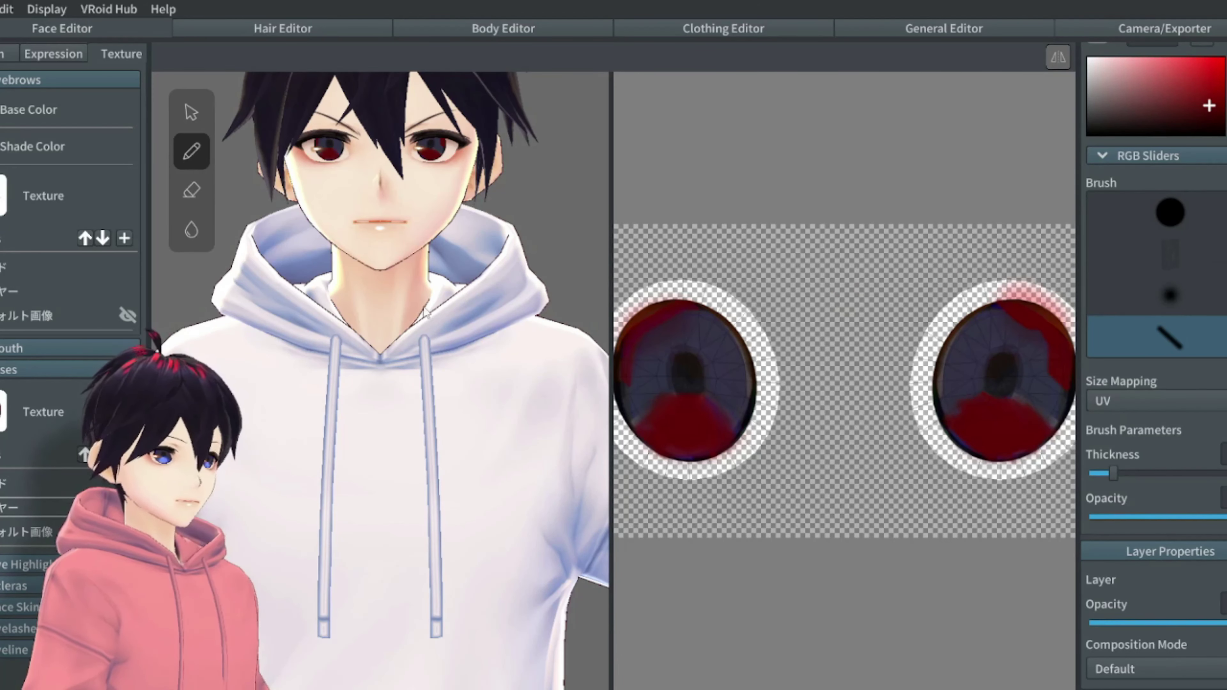
left_click(191, 229)
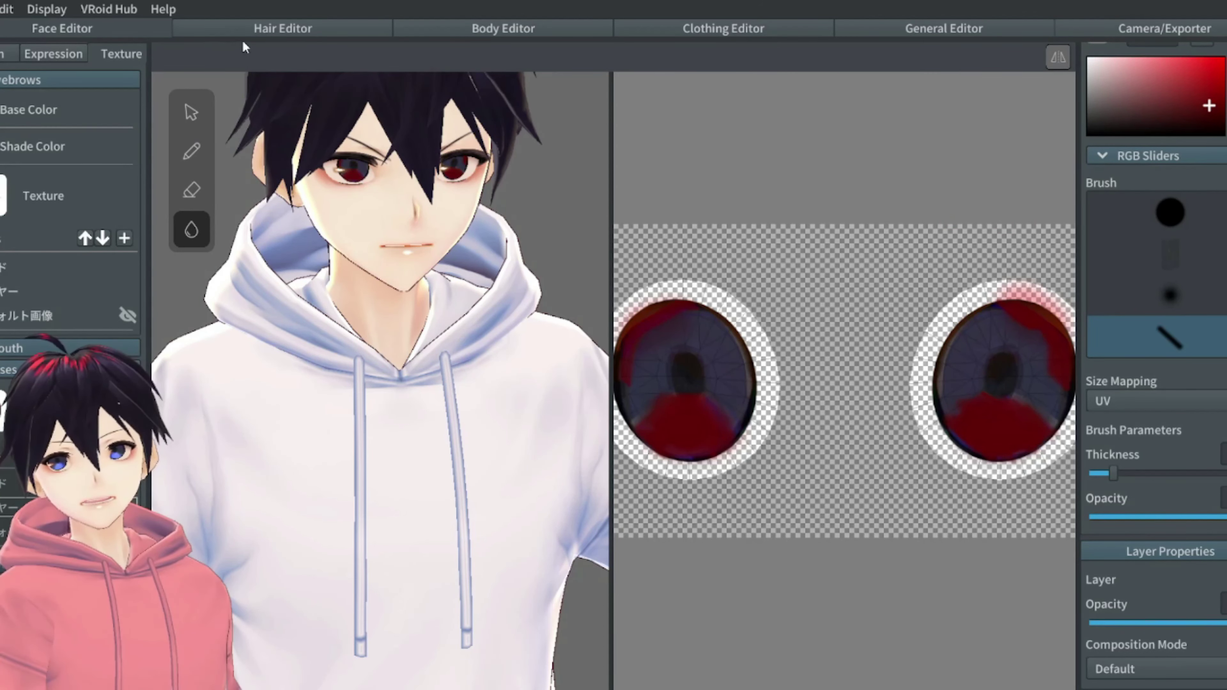
- Switch to the Hair Editor, and examine the model's hair and the list of hair groups
left_click(251, 39)
mouse_move(813, 394)
right_mouse_down()
mouse_move(789, 357)
mouse_move(812, 380)
mouse_move(799, 389)
mouse_move(704, 403)
mouse_move(828, 405)
right_mouse_up()
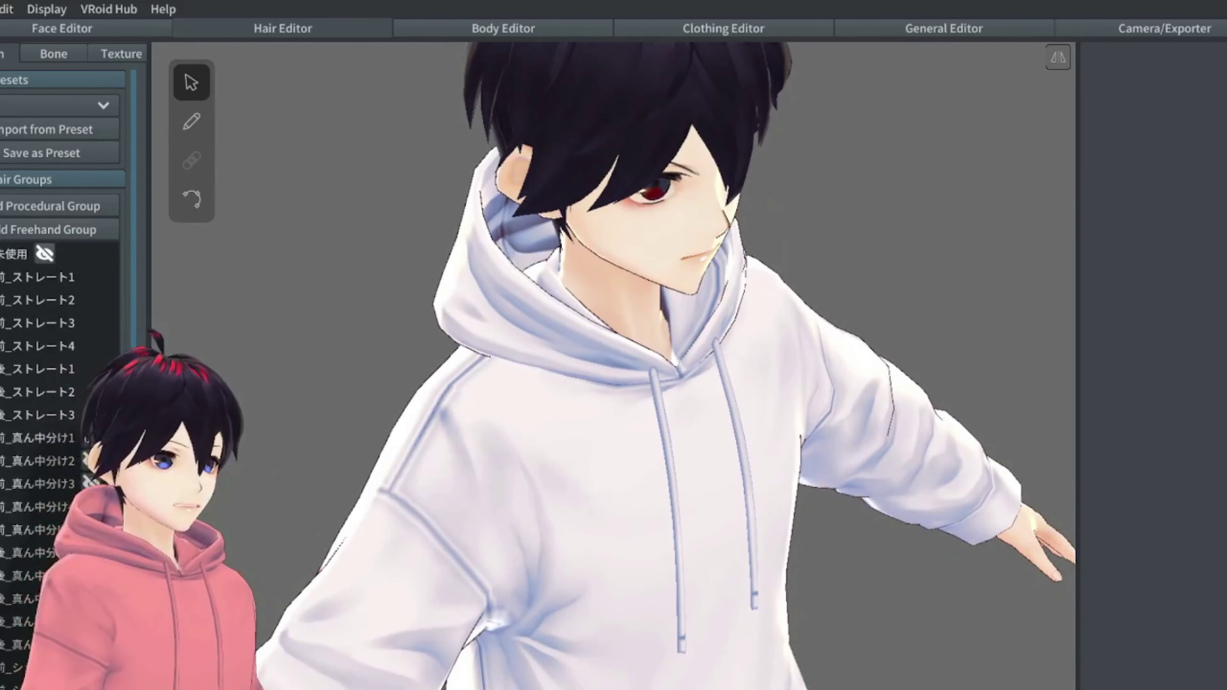
scroll(20, 378, "down", 5)
scroll(20, 378, "up", 6)
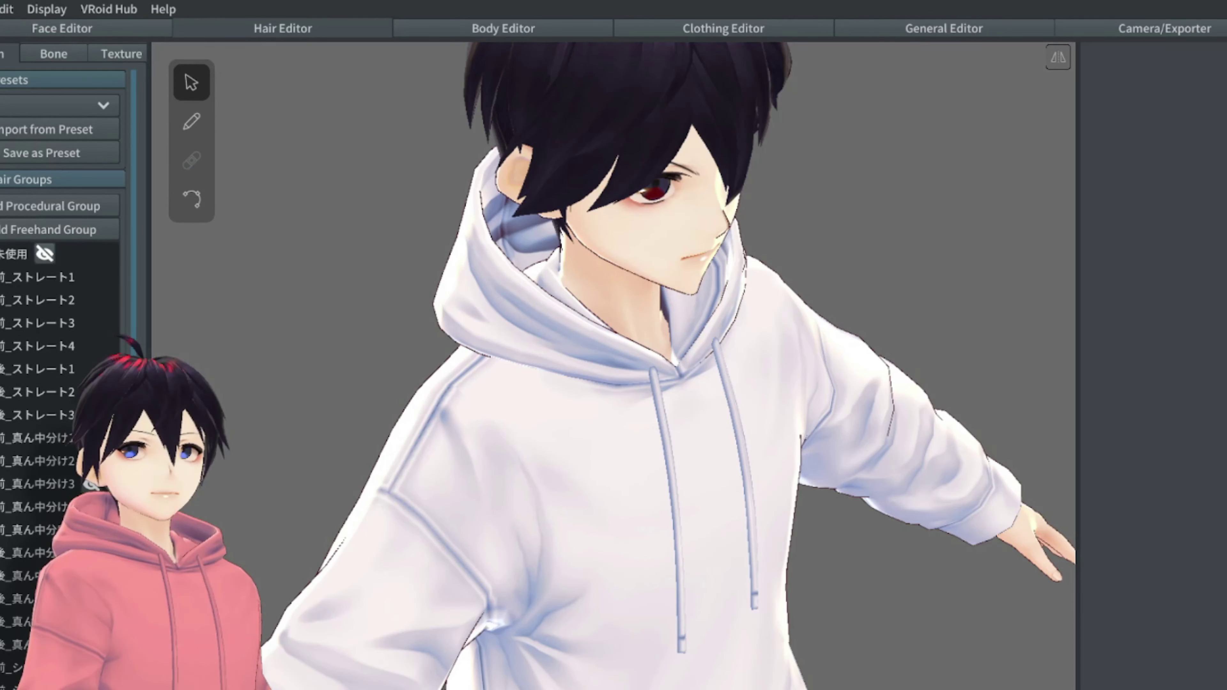
left_click(1, 9)
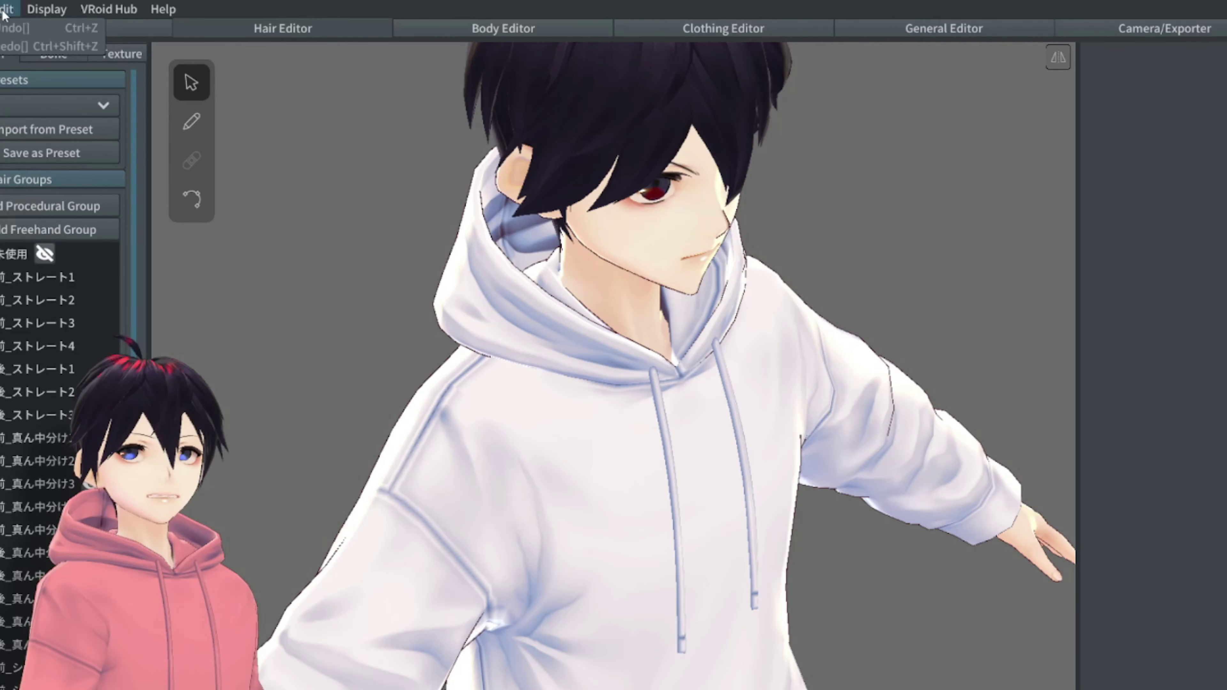
left_click(173, 10)
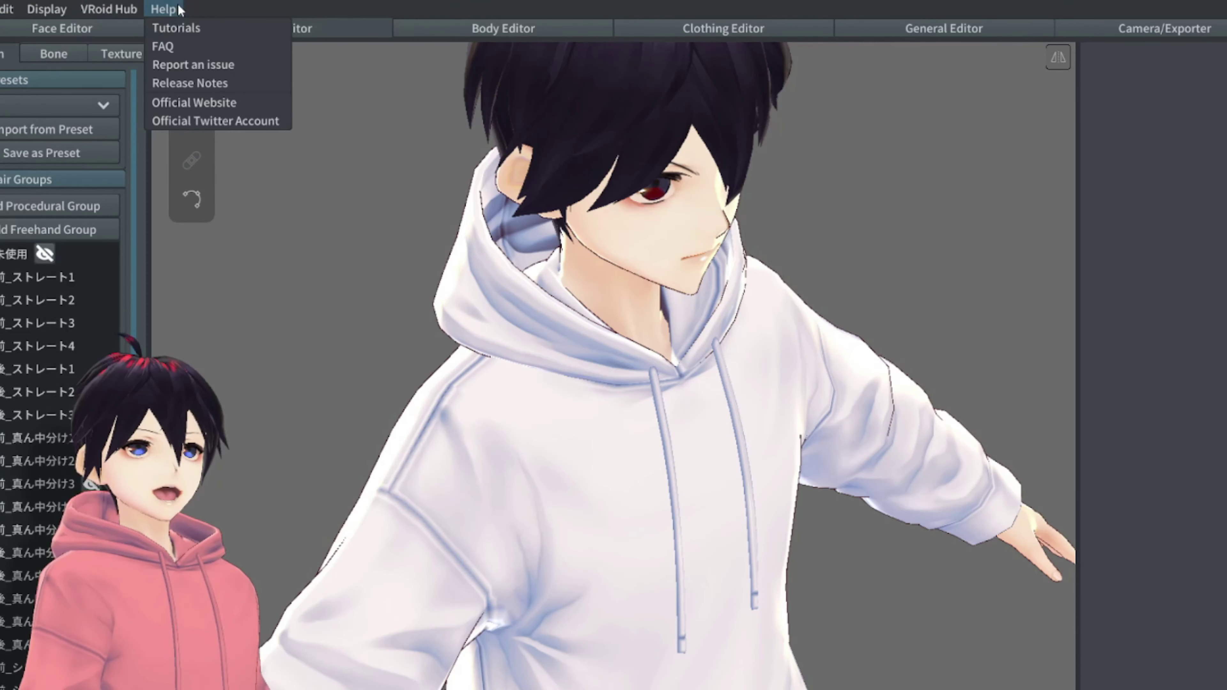
left_click(522, 312)
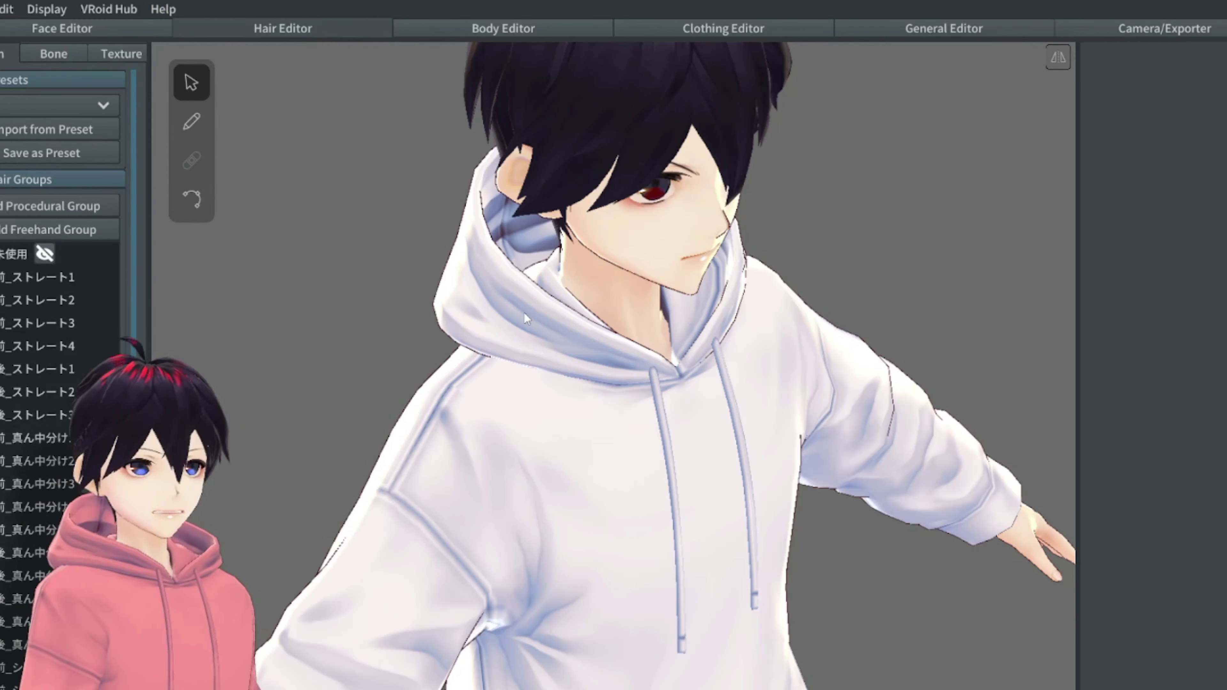
left_click(63, 84)
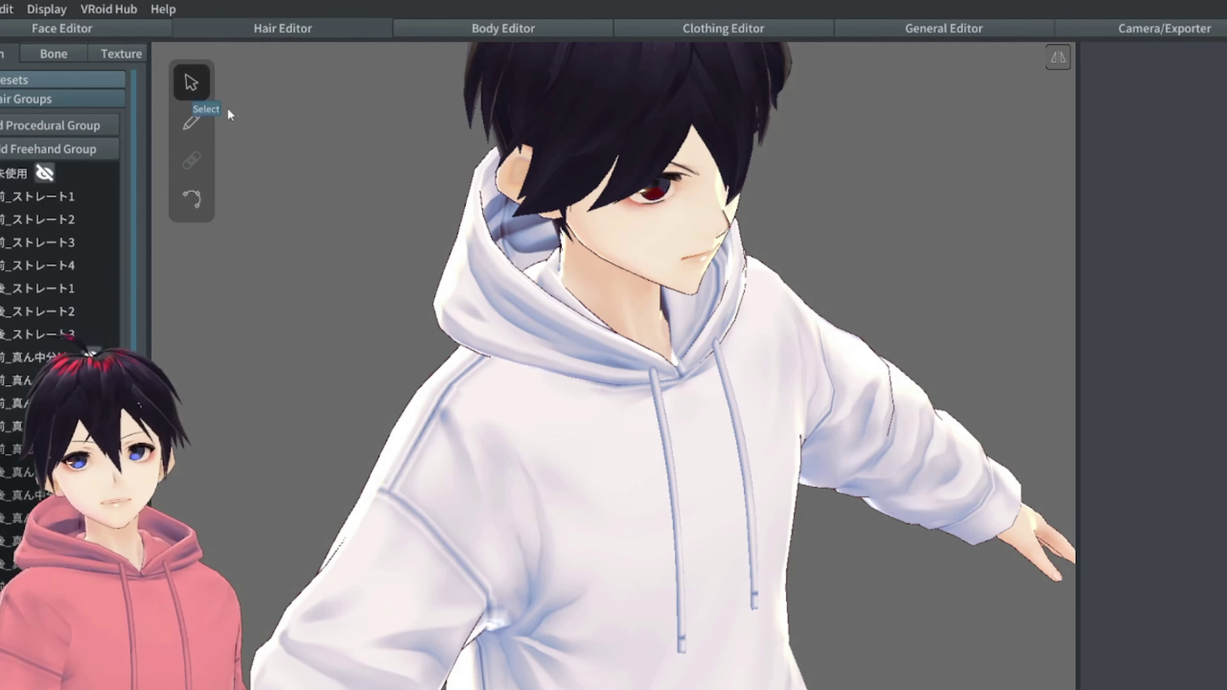
right_click_drag(443, 237, 232, 271)
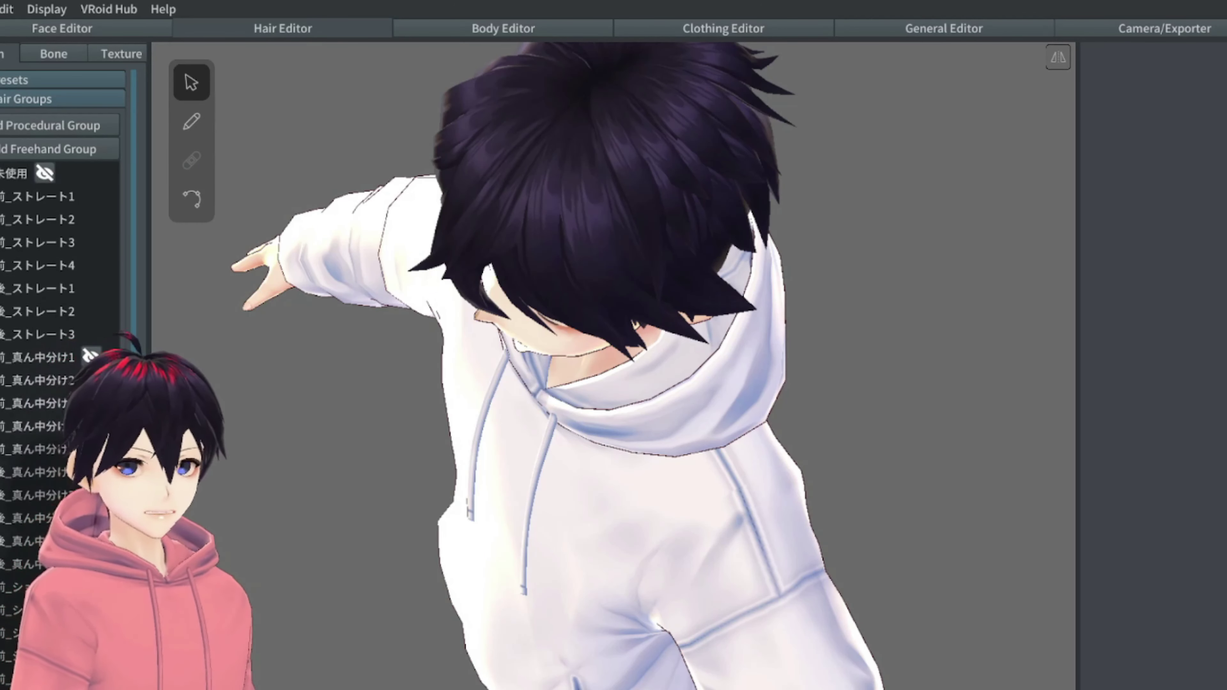
scroll(73, 409, "down", 5)
scroll(73, 408, "up", 6)
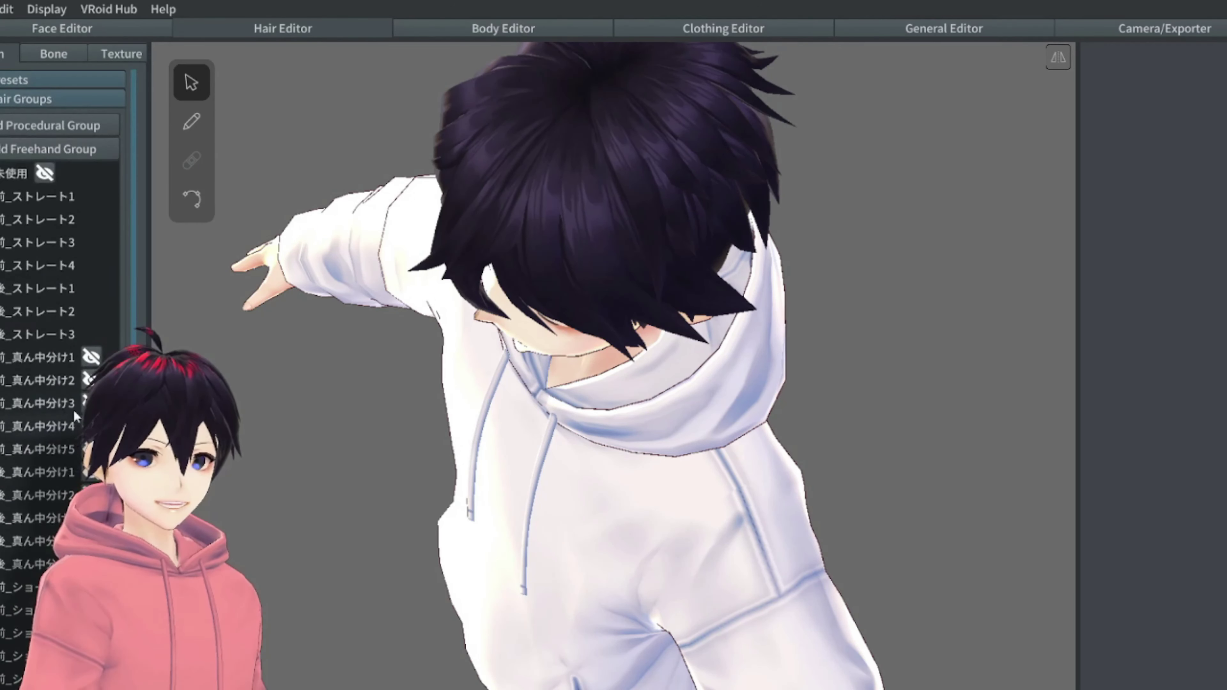
- Check the available hair presets, and examine the hairstyle from the front and back
left_click(32, 94)
left_click(19, 80)
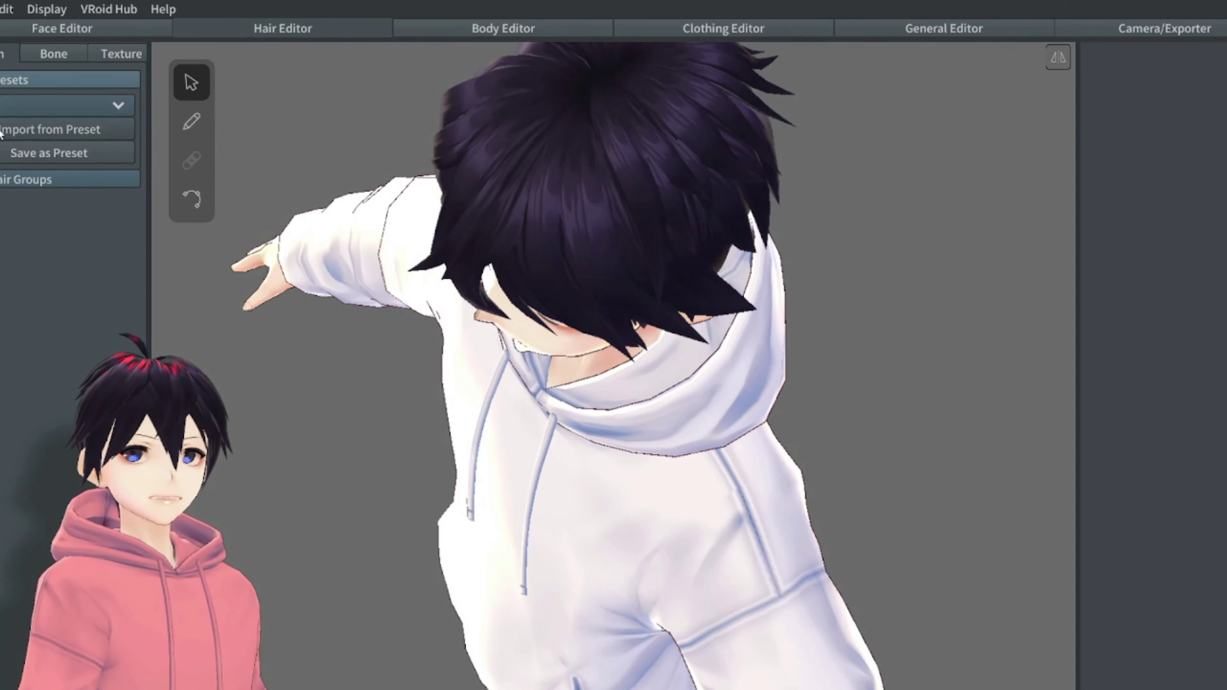
left_click(78, 108)
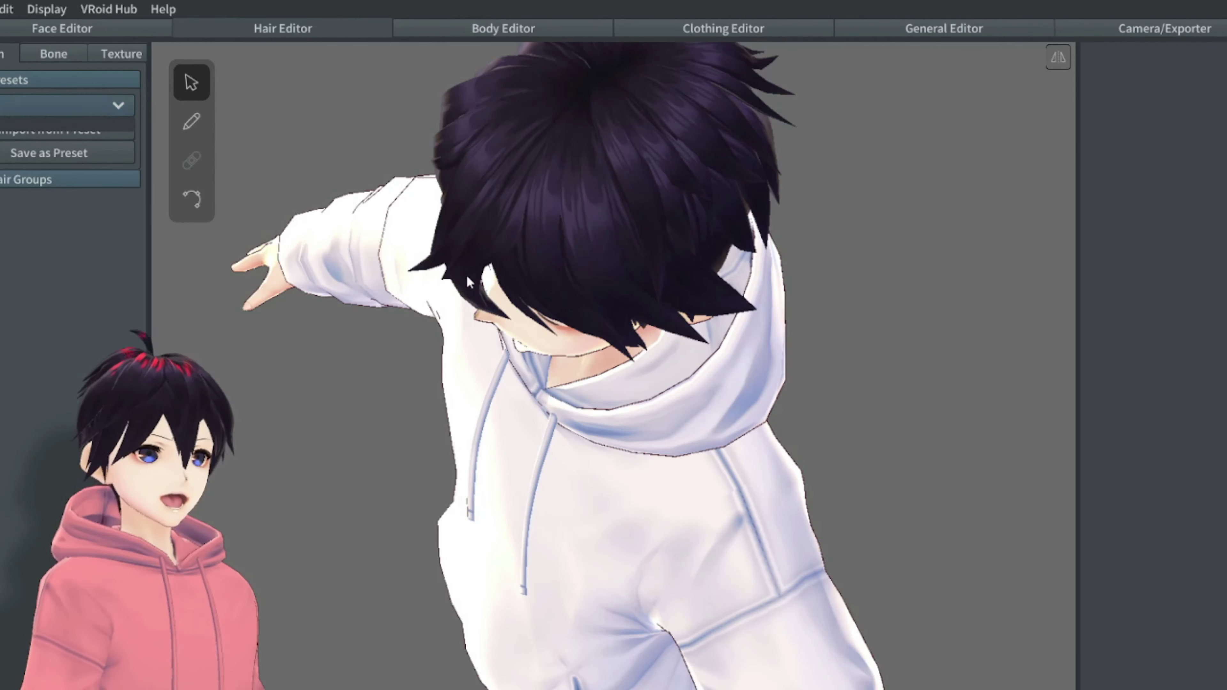
left_click(462, 354)
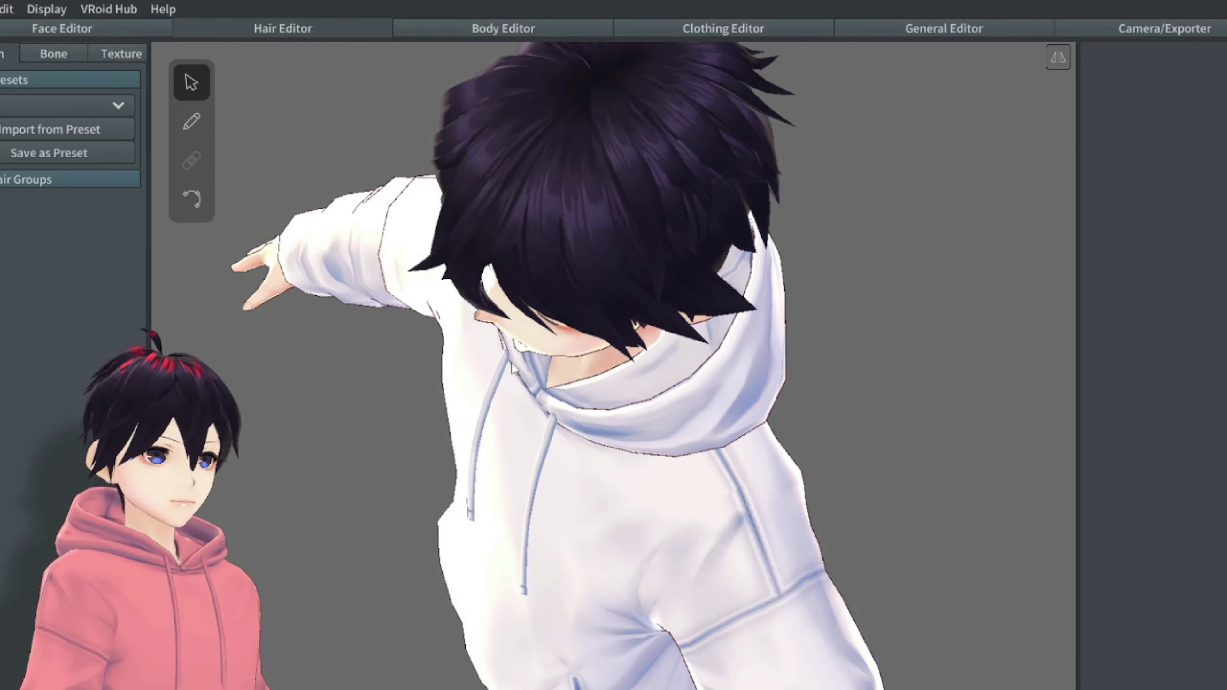
right_click_drag(513, 368, 636, 325)
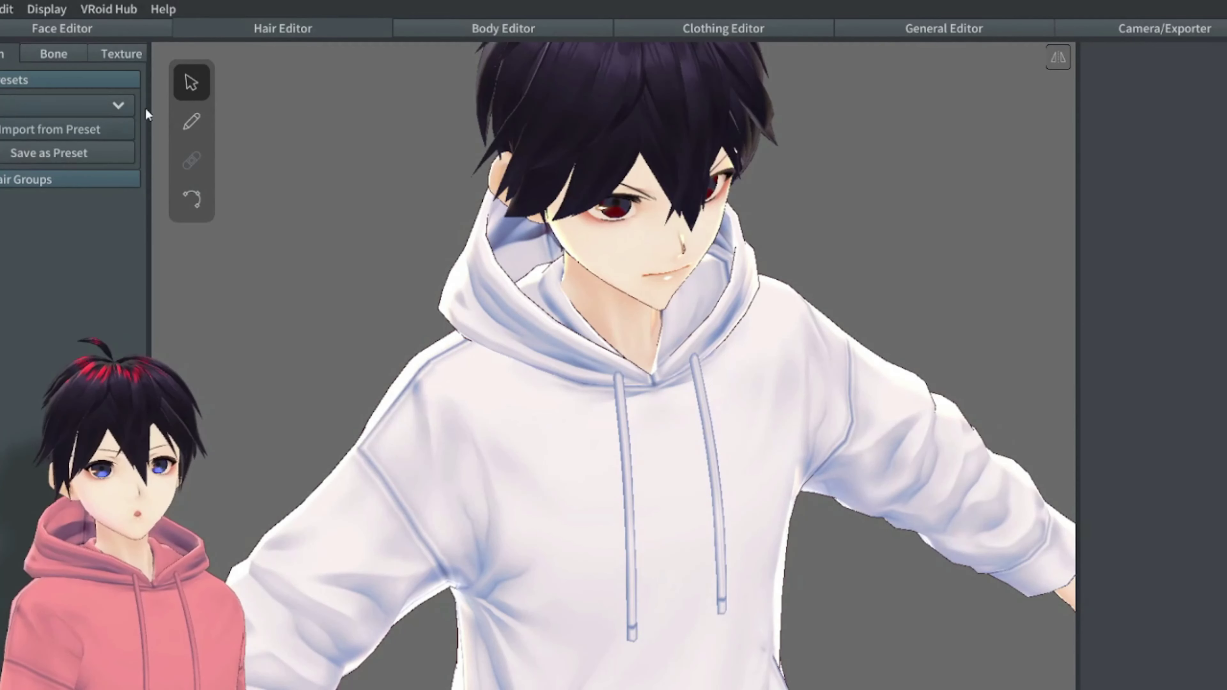
scroll(594, 404, "down", 5)
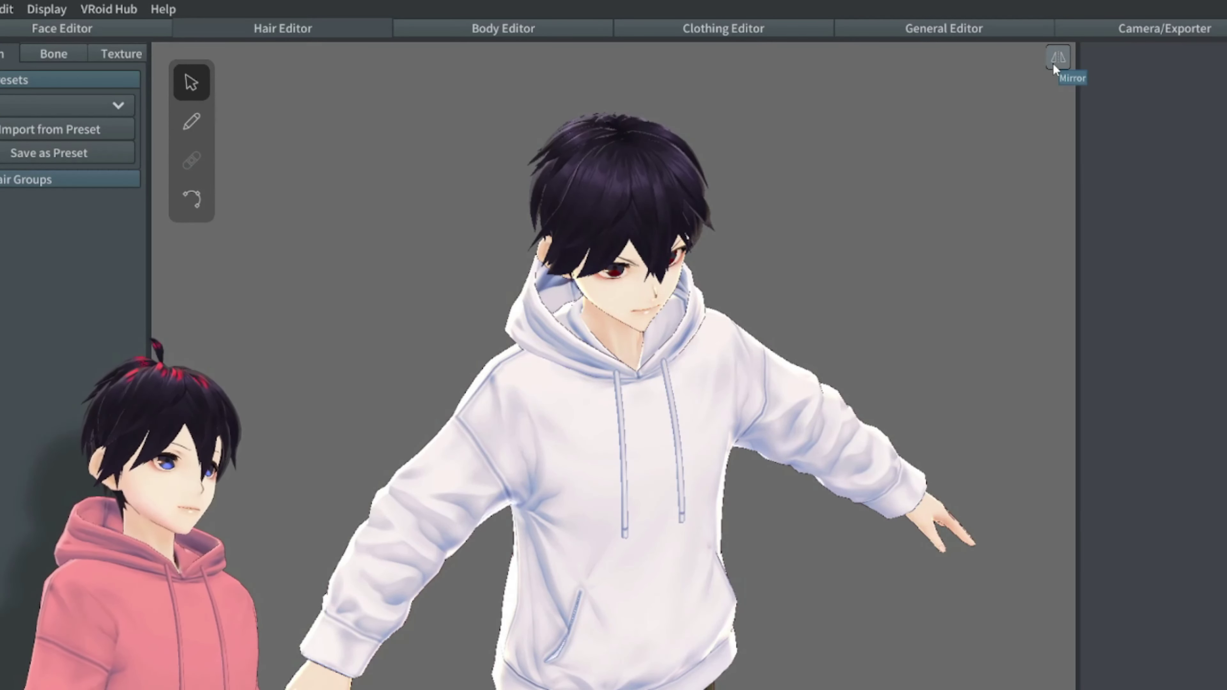
right_click_drag(942, 264, 1070, 252)
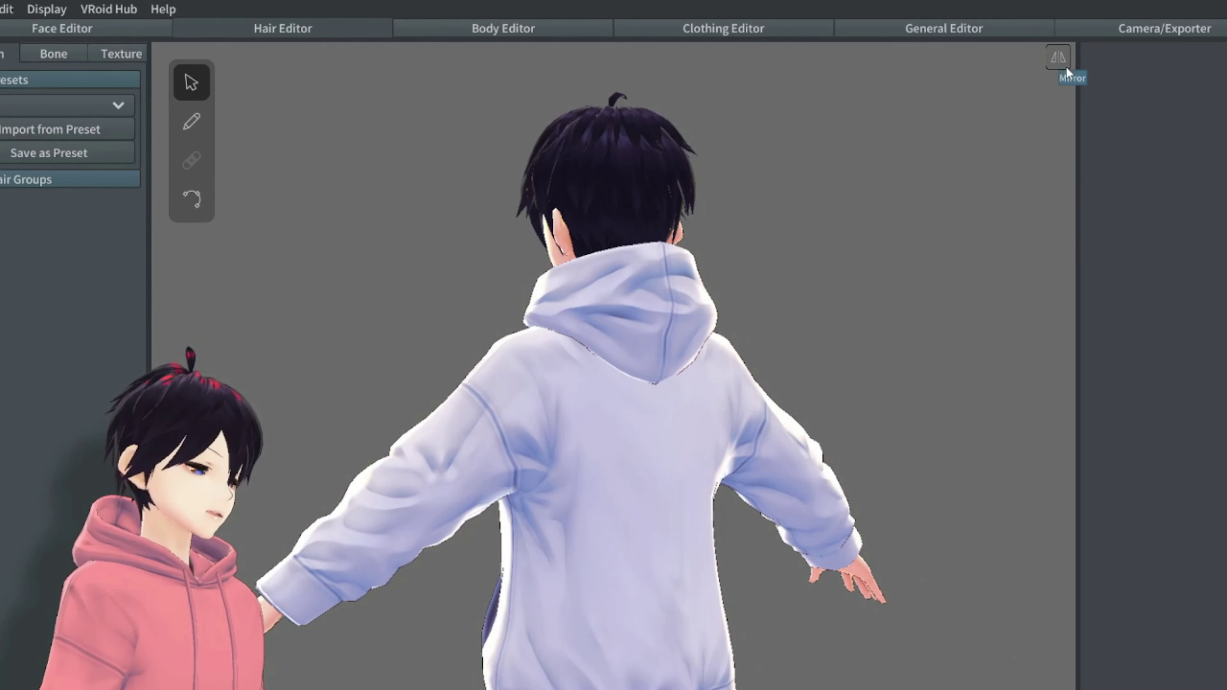
right_click_drag(797, 416, 656, 445)
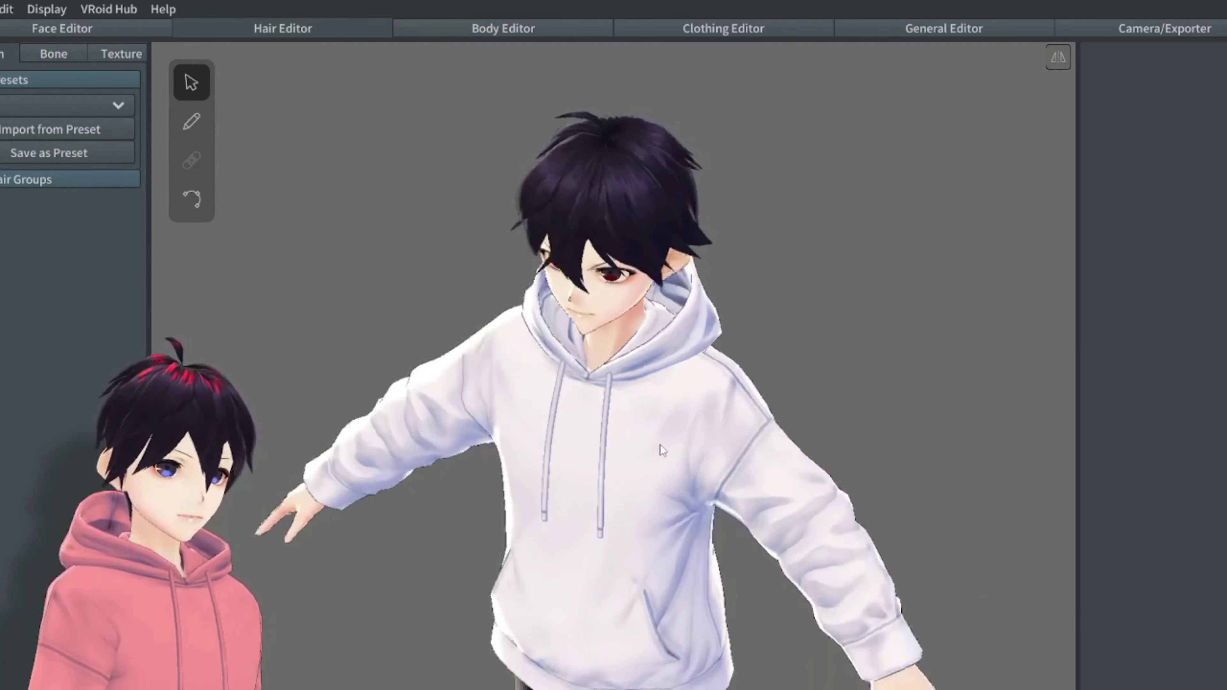
- Set the highlight color of the first hair material in the hair texture settings to bright red, FF0000
left_click(90, 55)
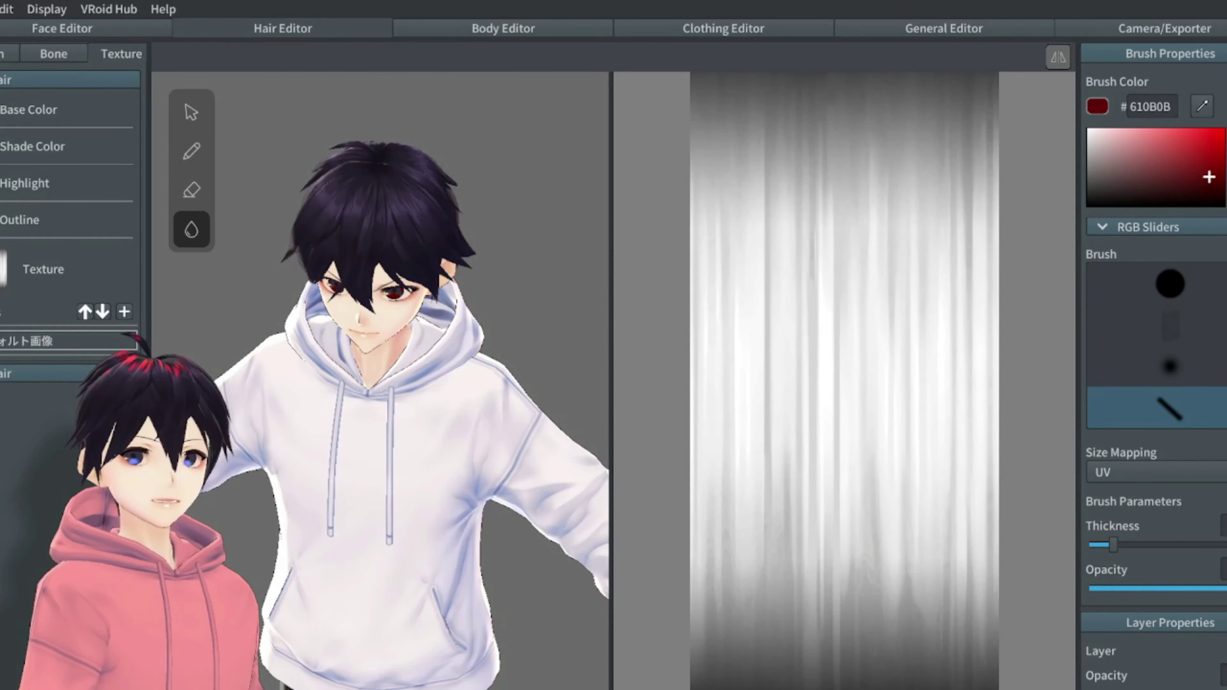
left_click(73, 183)
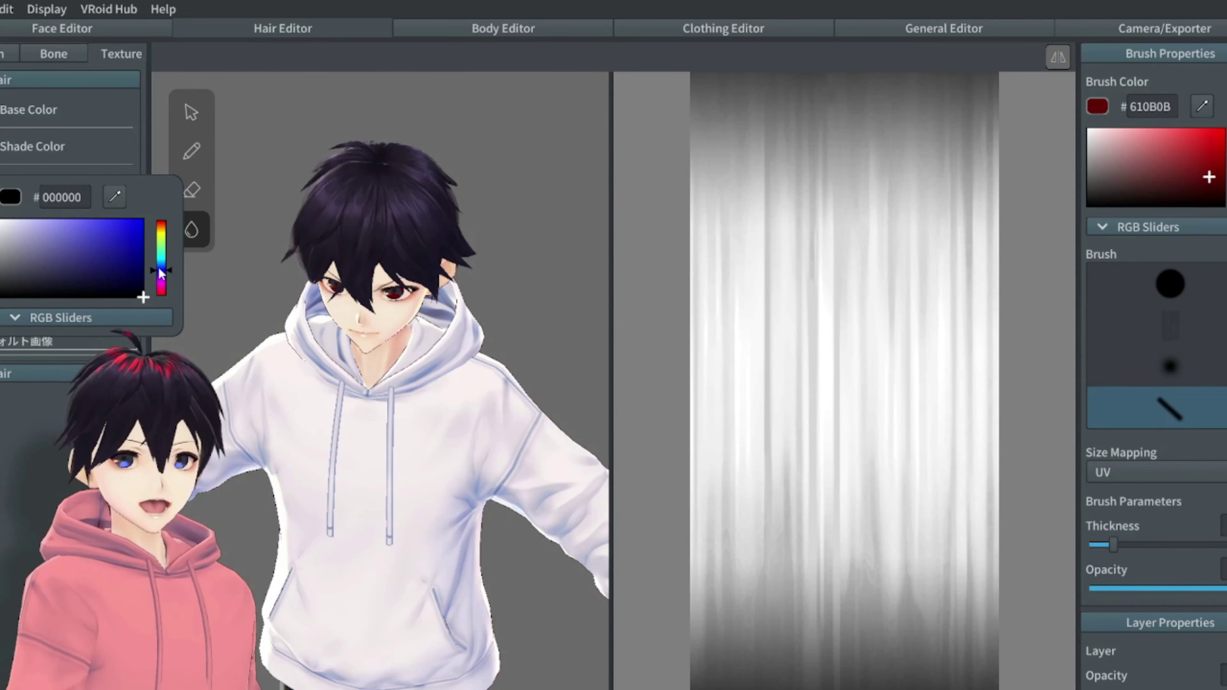
left_click_drag(161, 273, 166, 213)
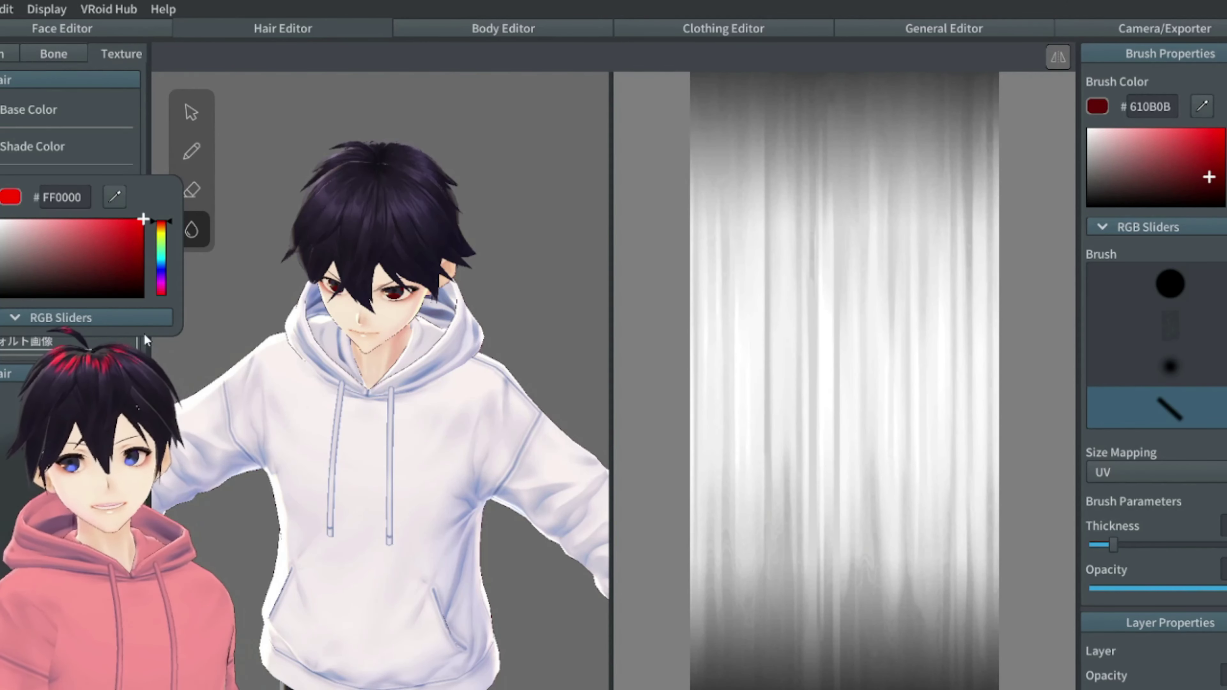
left_click(98, 322)
left_click(97, 321)
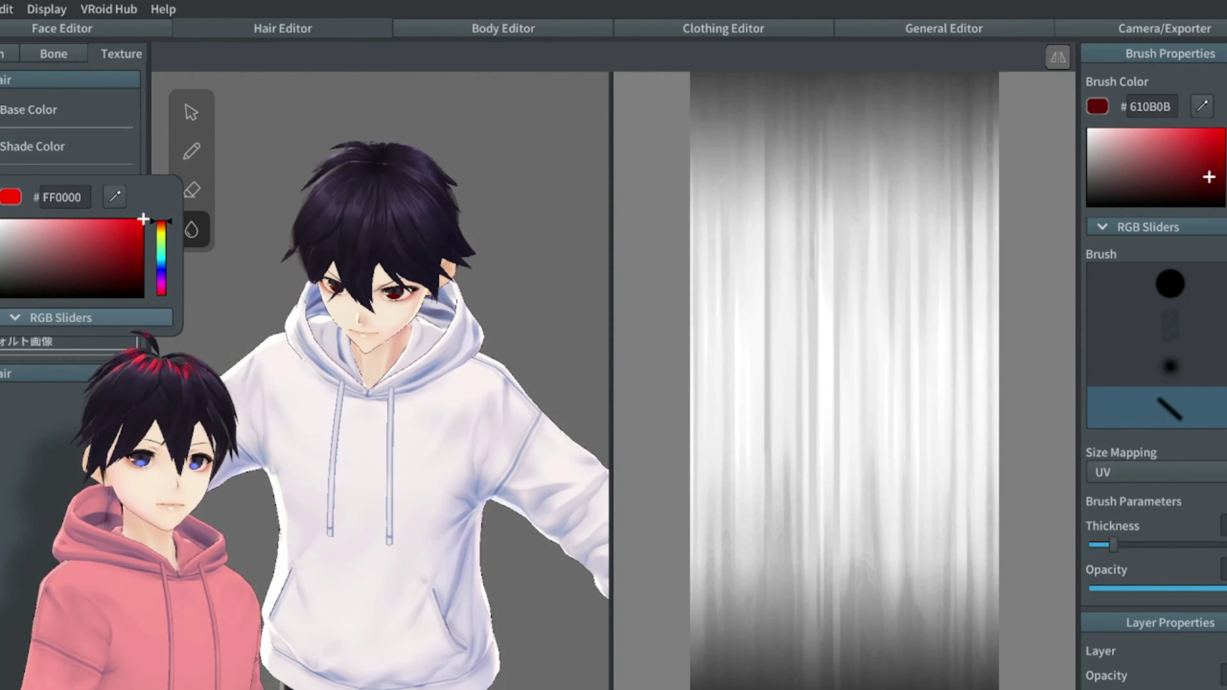
left_click(208, 377)
right_click_drag(348, 249, 396, 253)
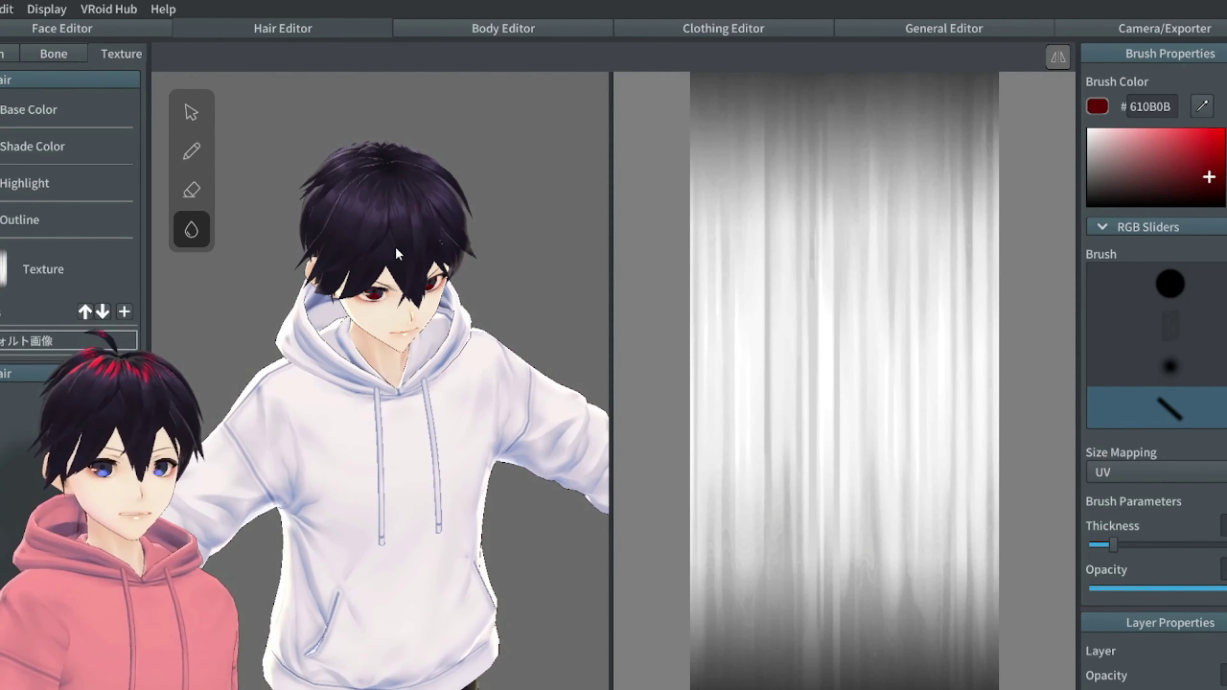
- Increase the texture brush thickness and switch from the blur tool to the Pen tool
left_click_drag(1113, 545, 1154, 545)
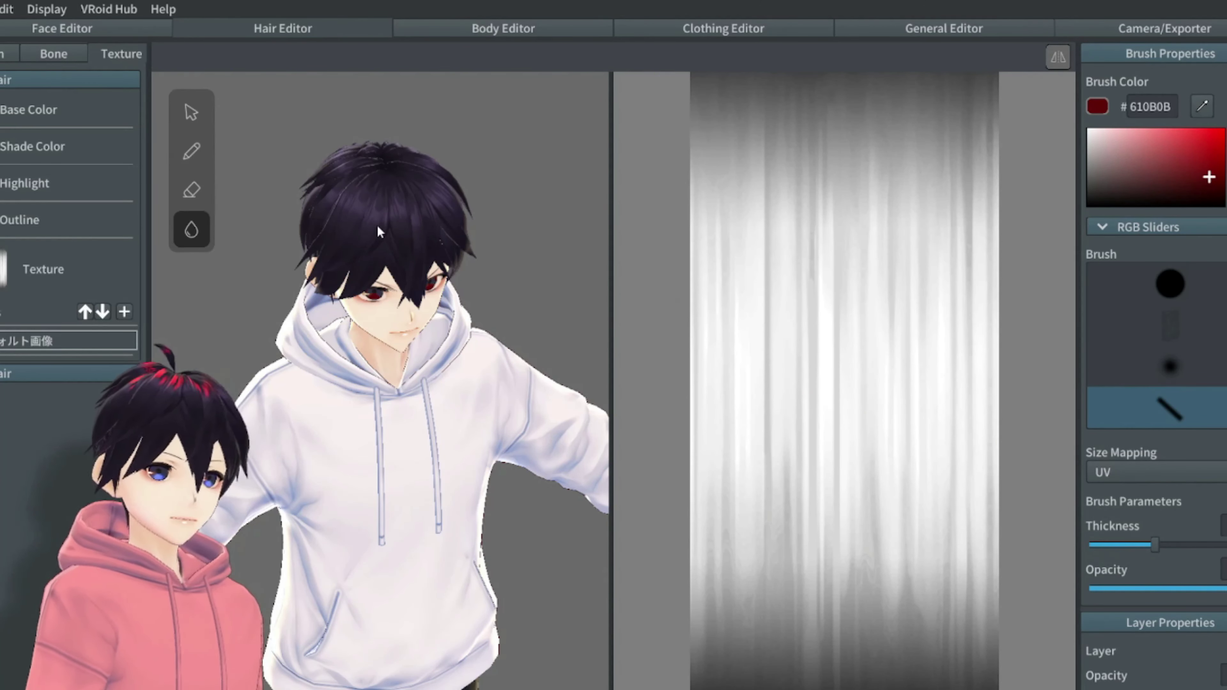
left_click(191, 151)
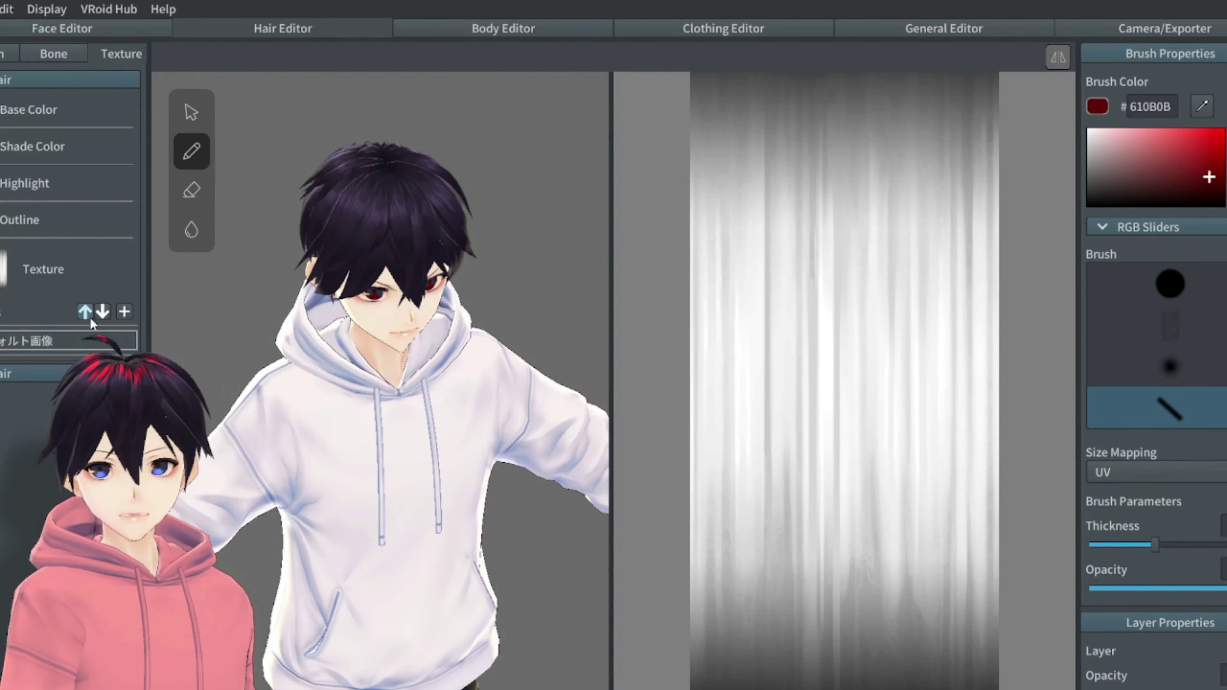
- Set the second hair material's highlight color to red, and check the streaks on the hair from the side
left_click(31, 373)
scroll(40, 506, "down", 1)
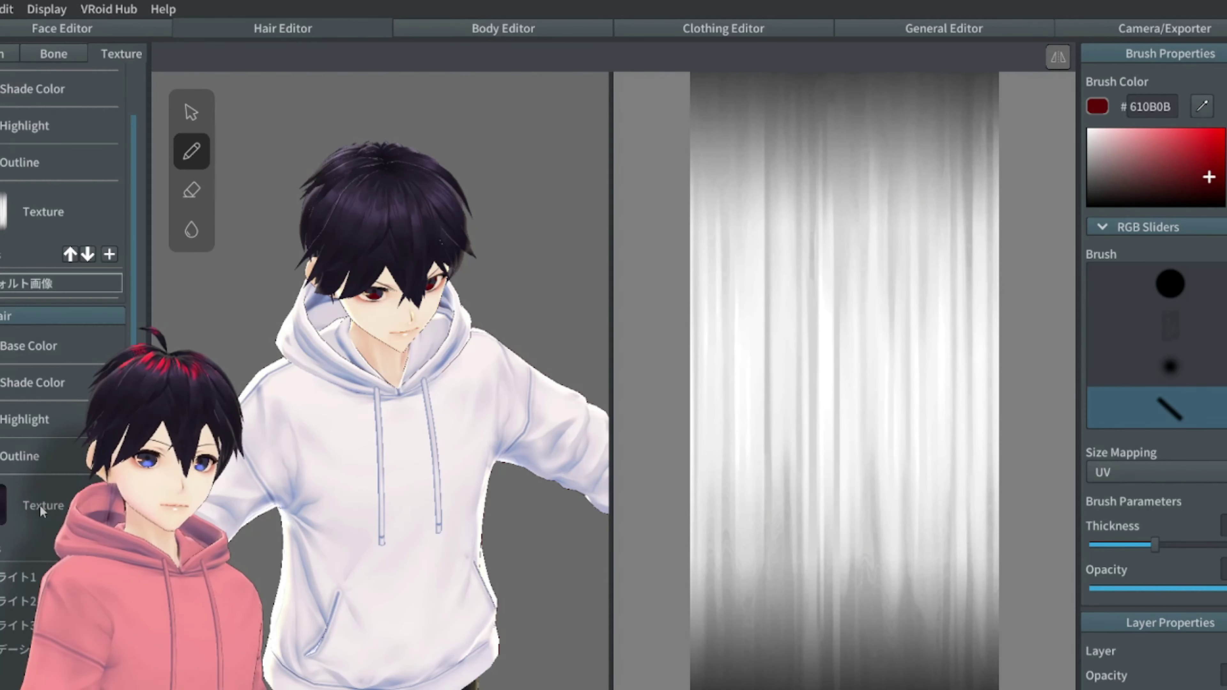
scroll(35, 483, "down", 2)
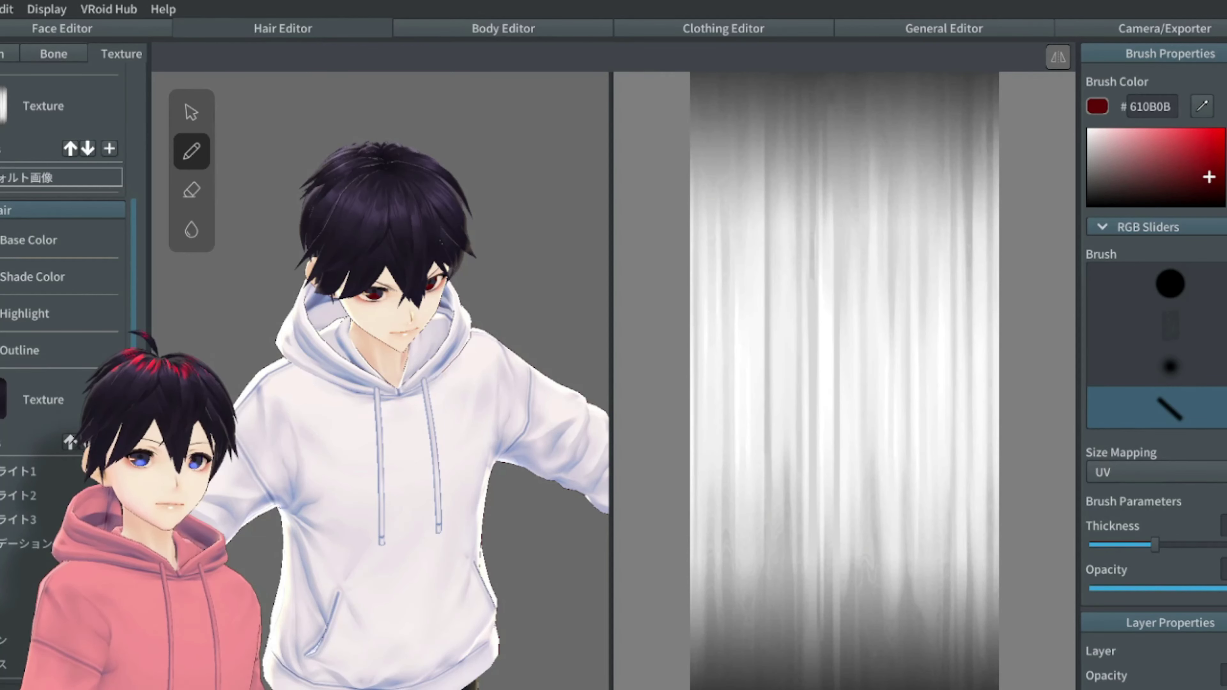
scroll(41, 242, "down", 2)
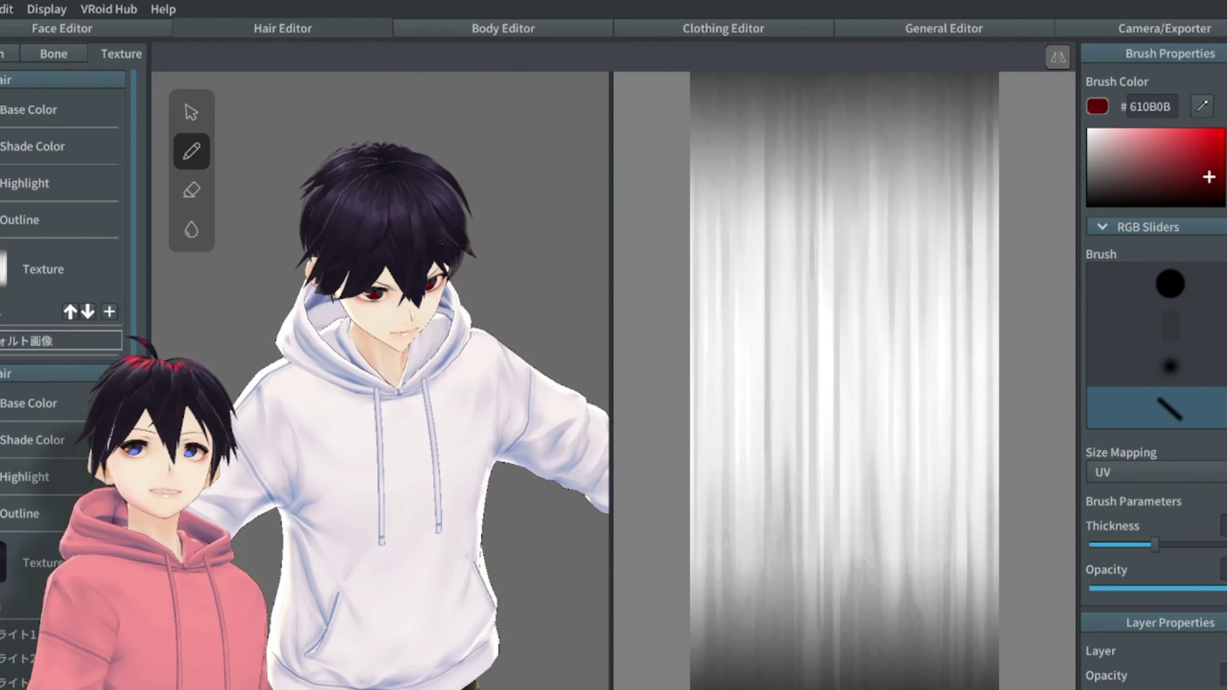
left_click(58, 80)
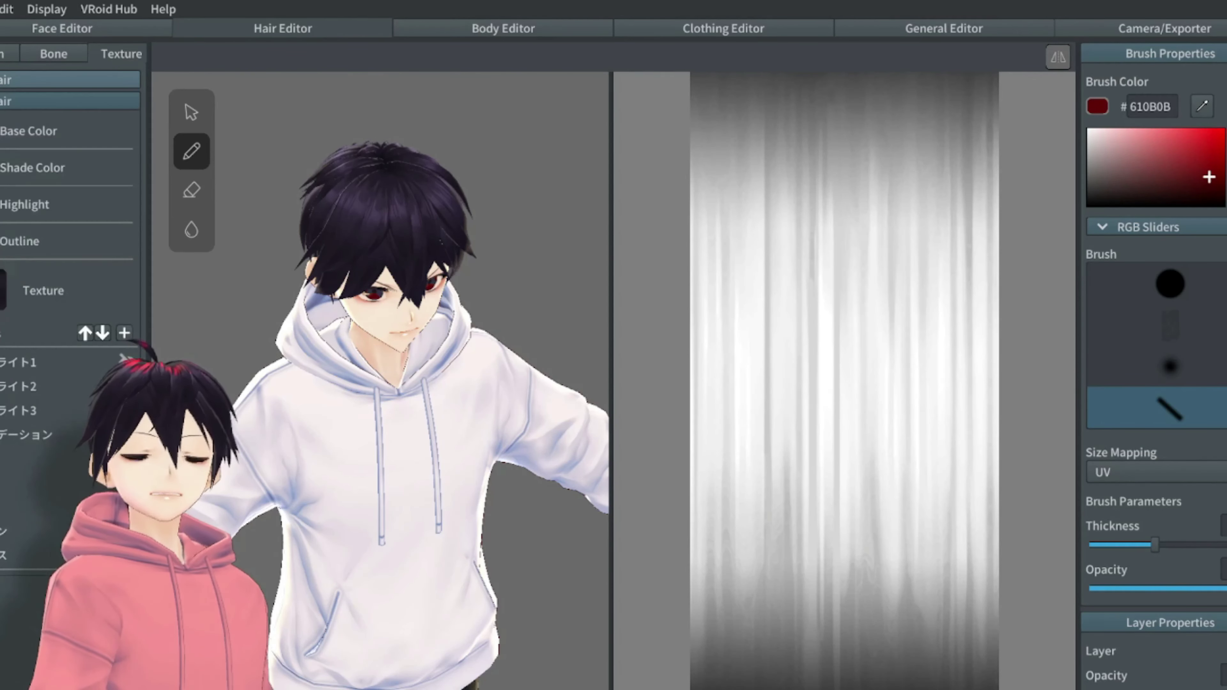
left_click(13, 209)
left_click_drag(137, 269, 149, 235)
left_click(381, 222)
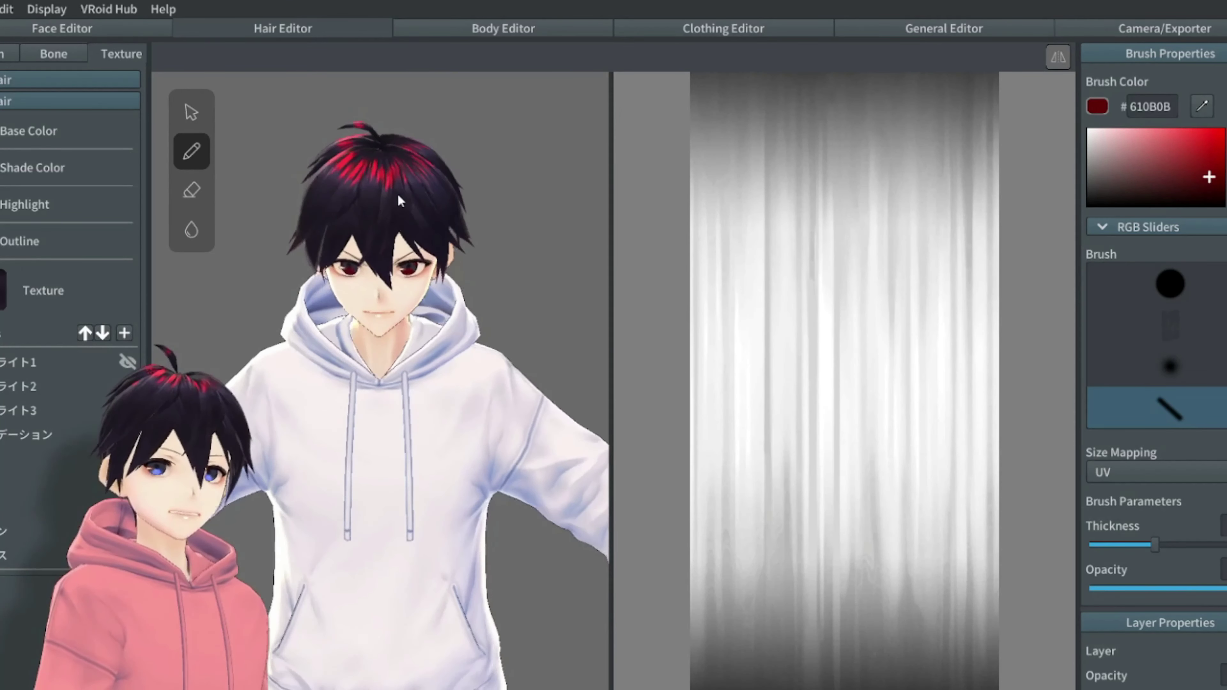
right_click_drag(396, 193, 447, 203)
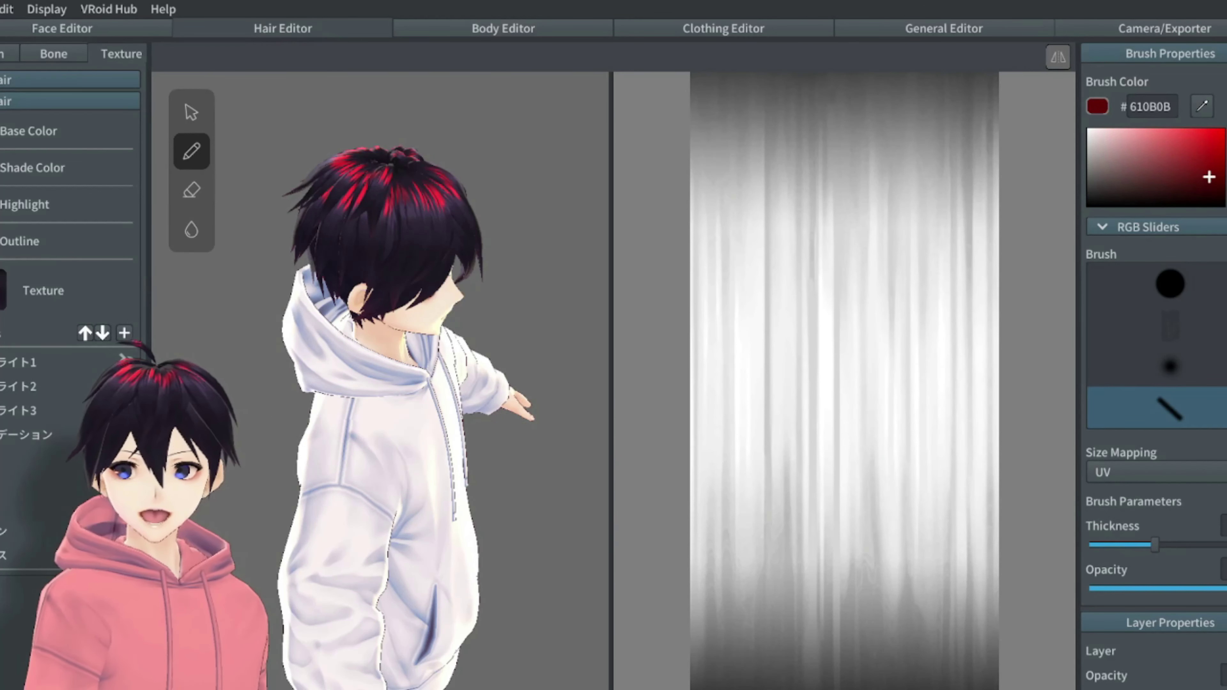
- Try other hair highlight colors, including cyan 00FFFA, and return the highlight to bright red, FF0000
left_click(60, 208)
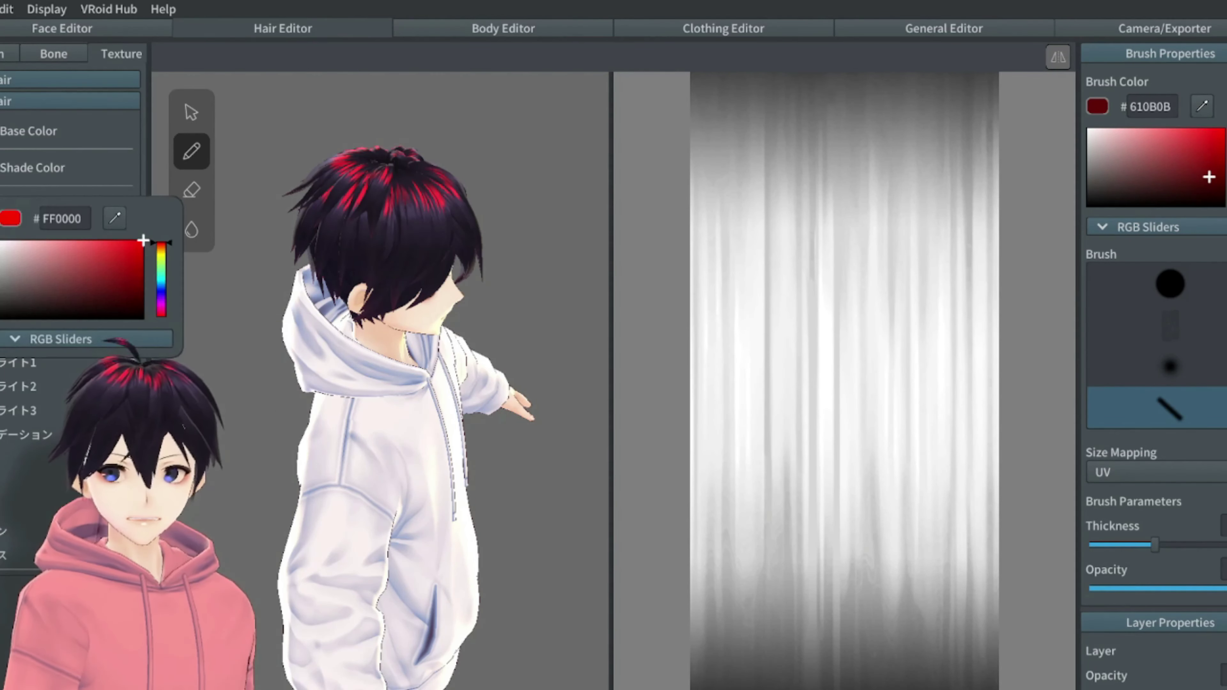
left_click(162, 292)
left_click(165, 279)
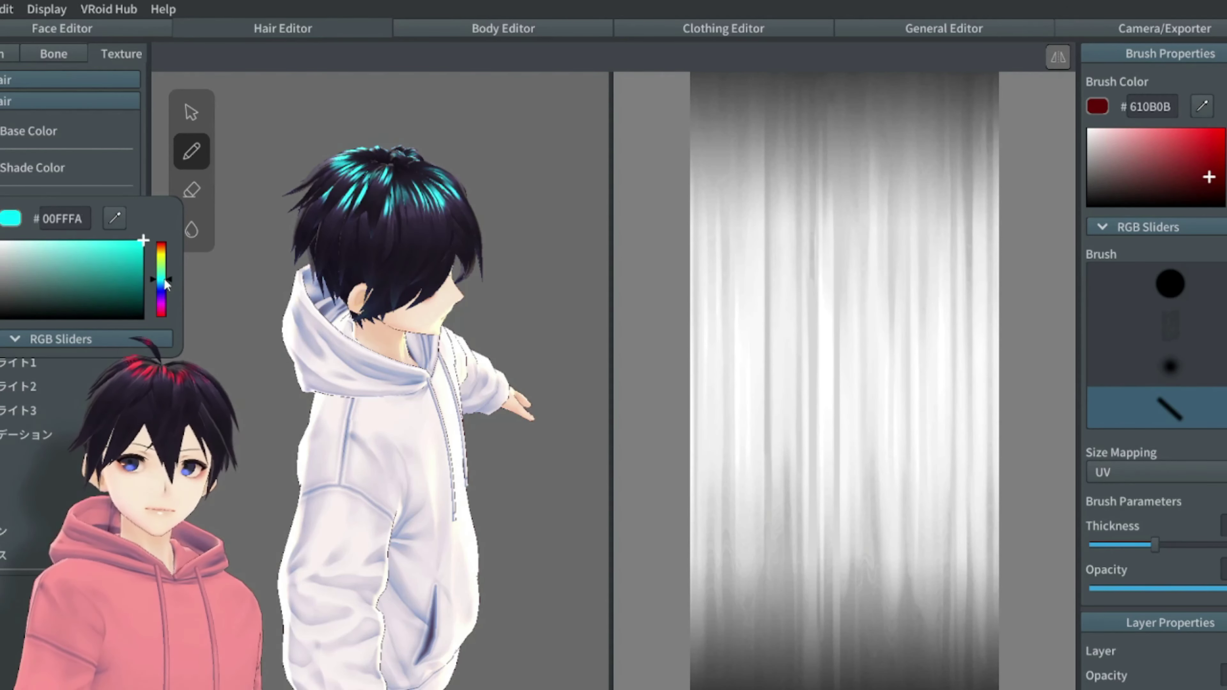
mouse_move(166, 279)
left_mouse_down()
mouse_move(166, 252)
mouse_move(170, 314)
mouse_move(168, 299)
left_mouse_up()
left_click(23, 317)
left_click_drag(22, 317, 1, 240)
left_click_drag(161, 298, 169, 202)
left_click(100, 253)
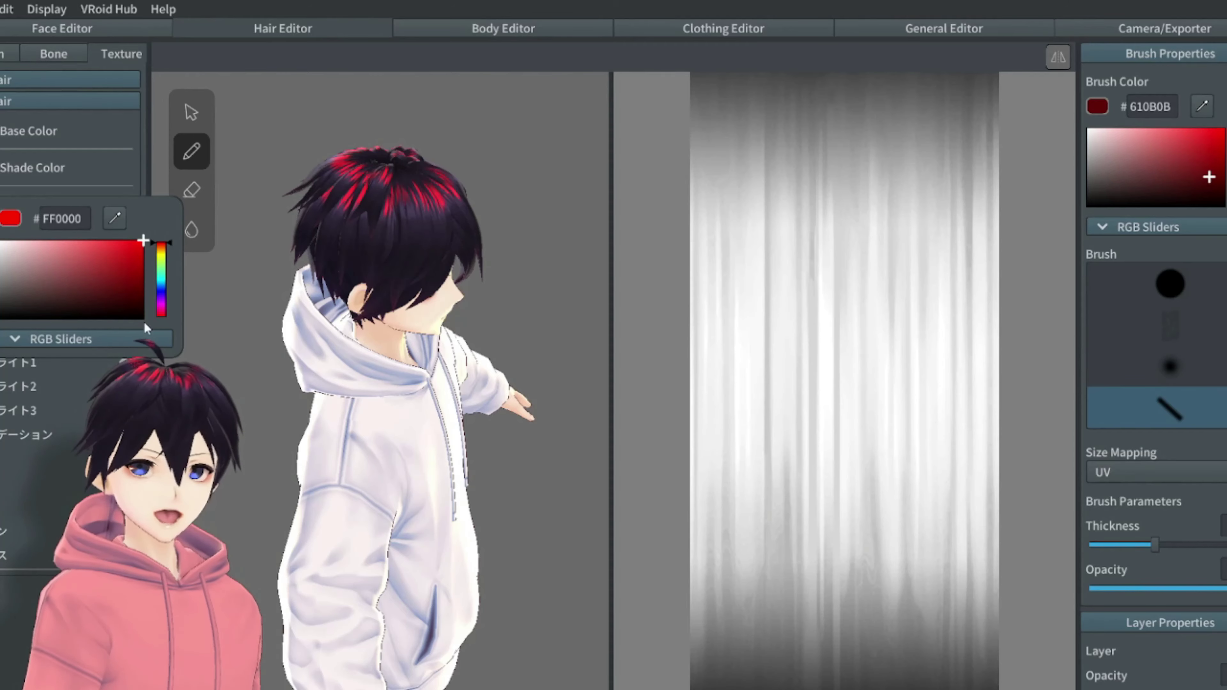
left_click(322, 345)
- In the Body Editor, try the whole body's shortest height, and settle on maximum Height (Taller) with Height (Shorter) at zero
right_click_drag(322, 345, 416, 193)
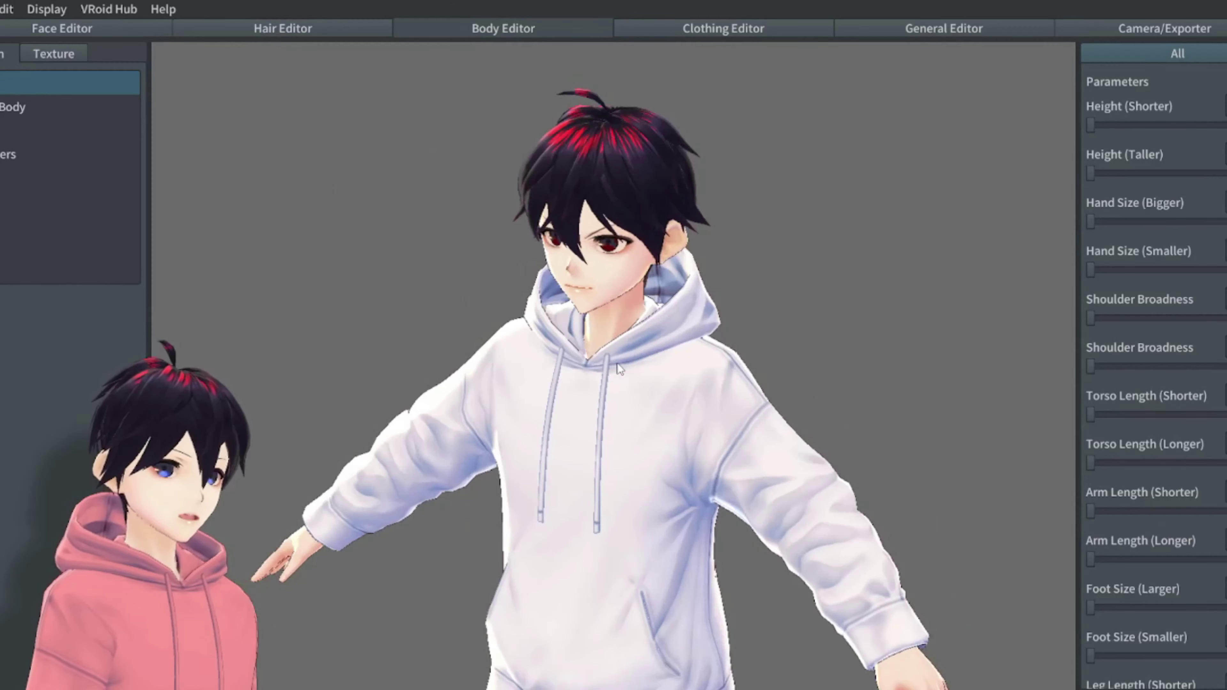
mouse_move(618, 366)
right_mouse_down()
mouse_move(662, 336)
mouse_move(652, 285)
mouse_move(628, 337)
mouse_move(595, 352)
mouse_move(541, 343)
mouse_move(649, 356)
mouse_move(624, 287)
mouse_move(623, 352)
mouse_move(637, 361)
mouse_move(645, 345)
mouse_move(634, 349)
right_mouse_up()
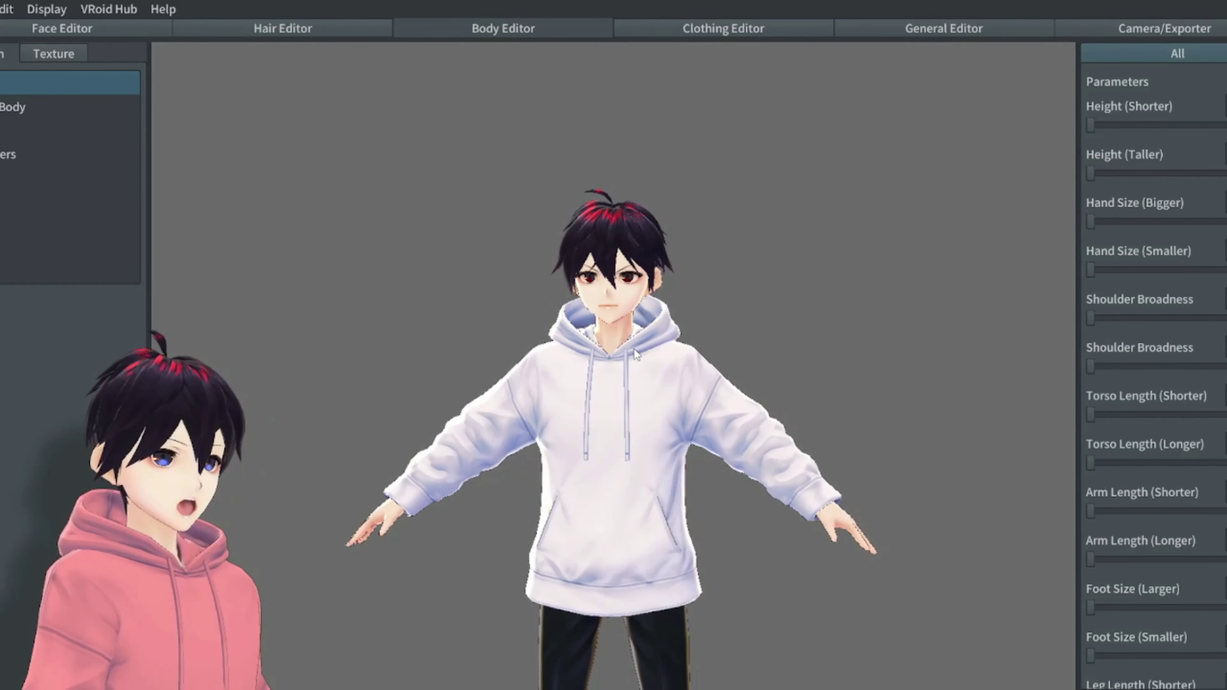
left_click(30, 105)
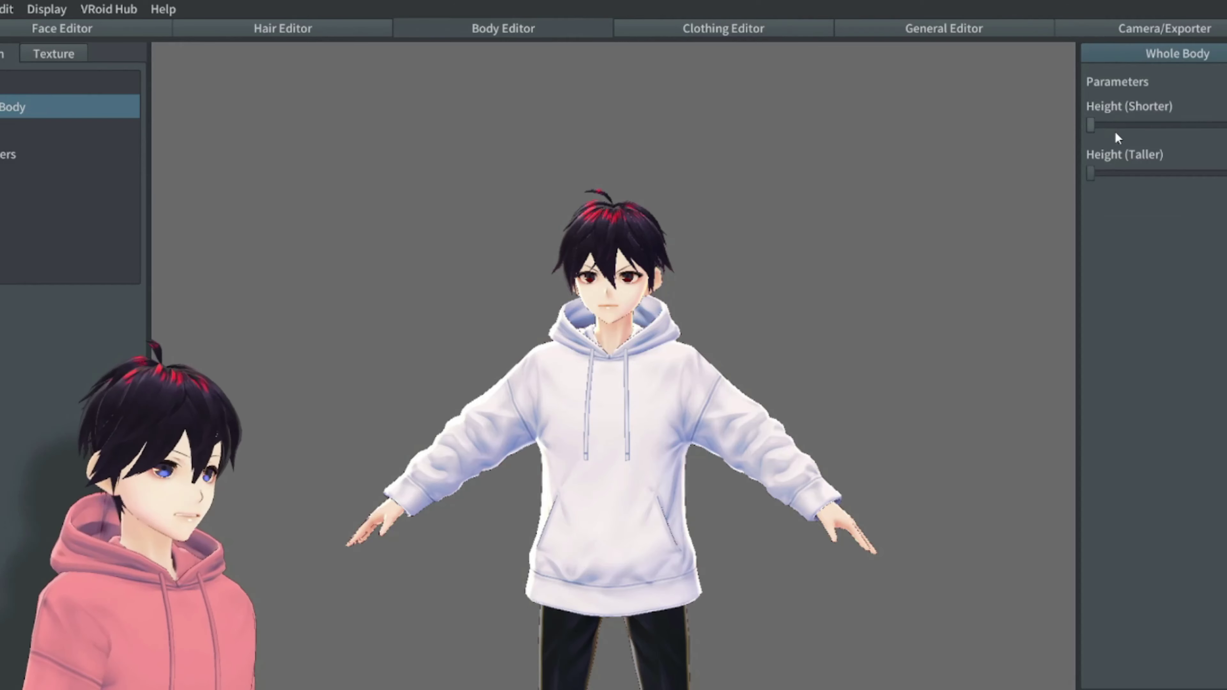
left_click_drag(1091, 126, 1224, 125)
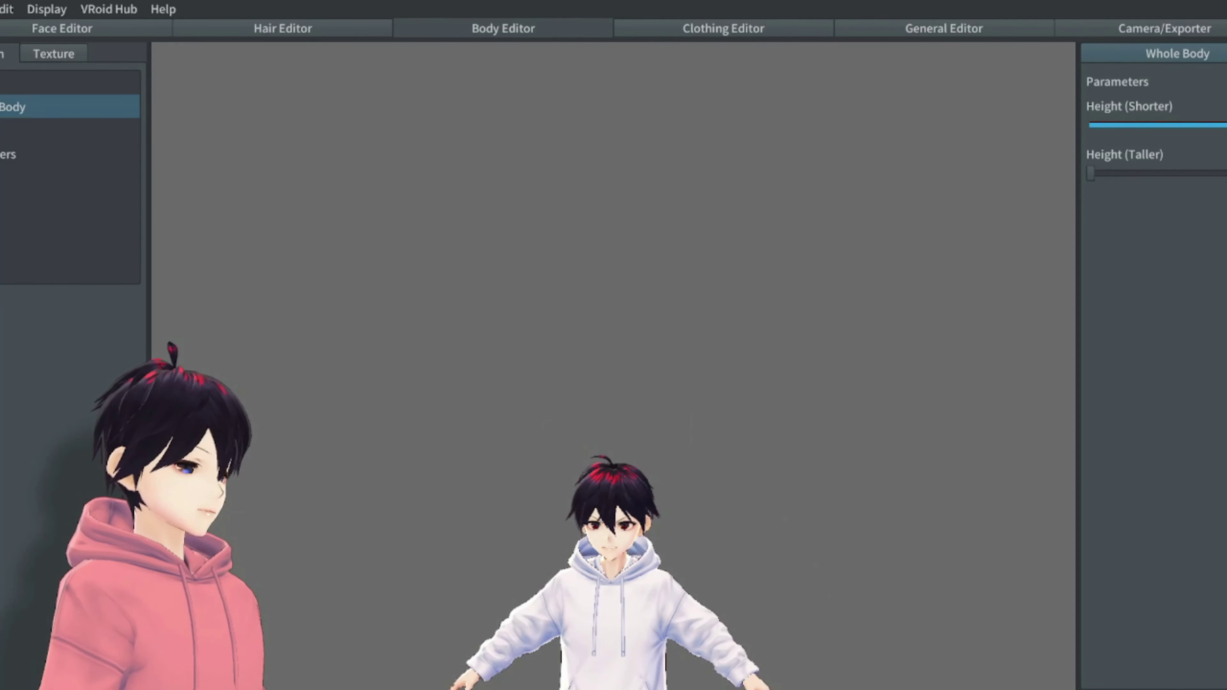
right_click_drag(637, 424, 617, 507)
right_click_drag(683, 422, 950, 423)
left_click_drag(1103, 172, 1224, 175)
left_click_drag(1197, 125, 1000, 151)
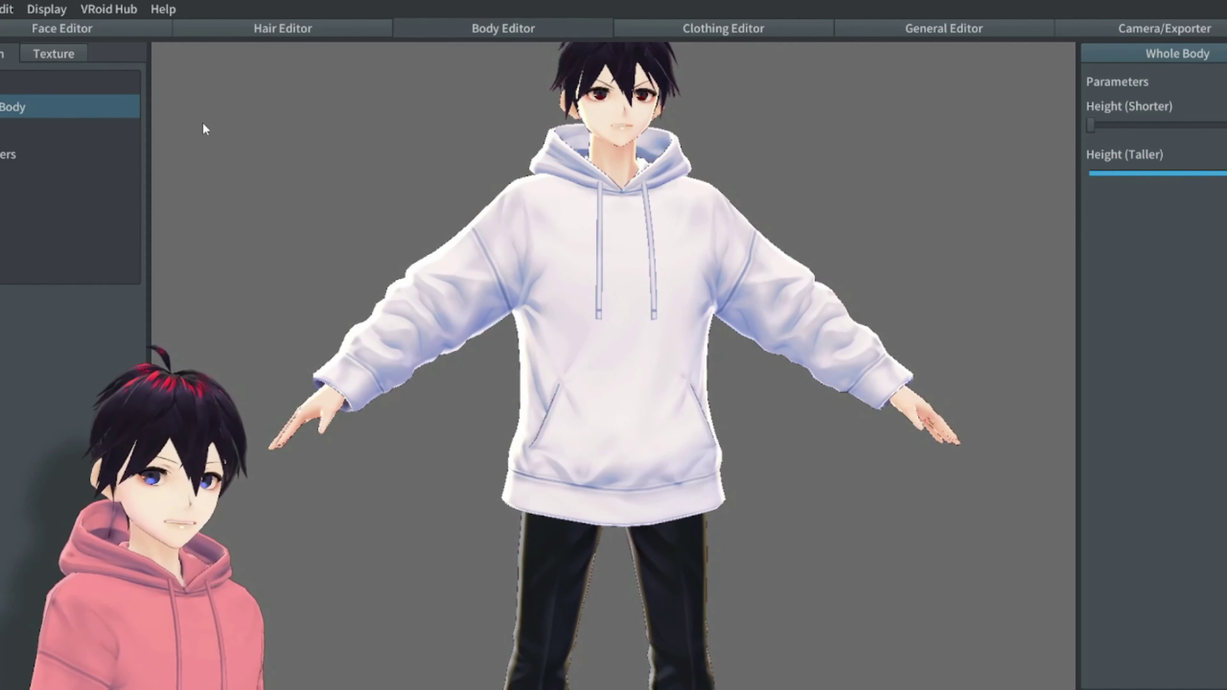
- Try the maximum Head Size (Bigger) on the model, and return it to nearly zero
left_click(76, 130)
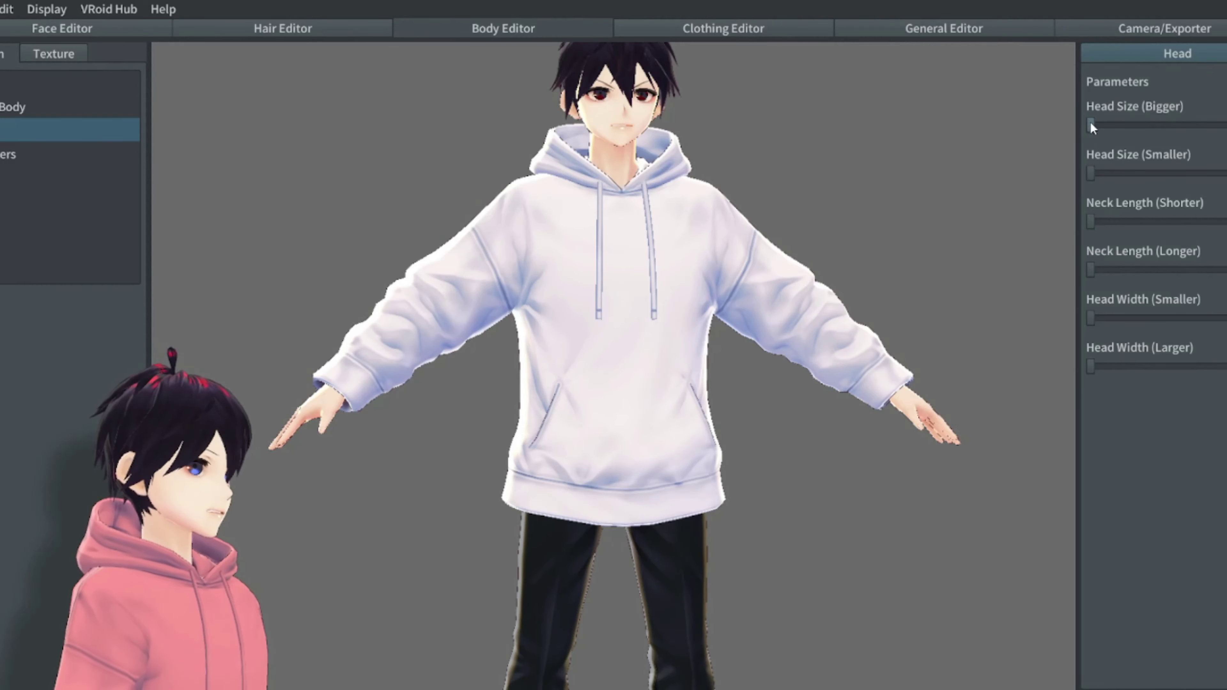
left_click_drag(1089, 125, 1224, 126)
mouse_move(769, 173)
right_mouse_down()
mouse_move(675, 151)
mouse_move(789, 178)
right_mouse_up()
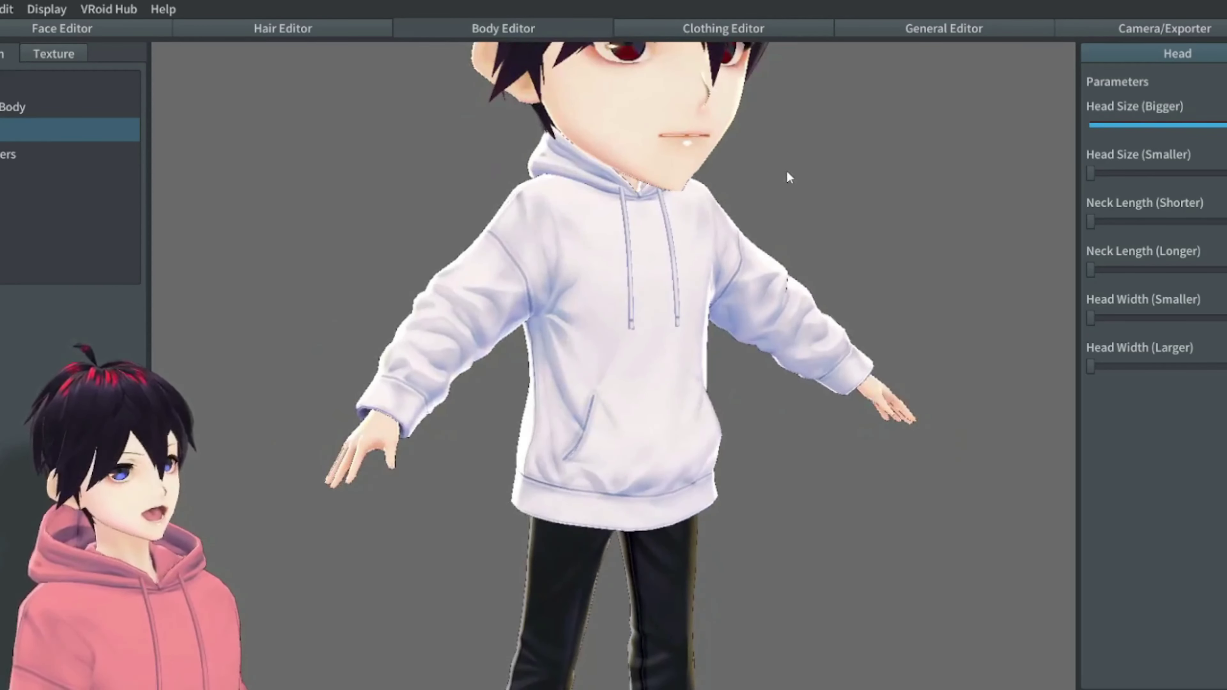
left_click_drag(1210, 126, 1086, 126)
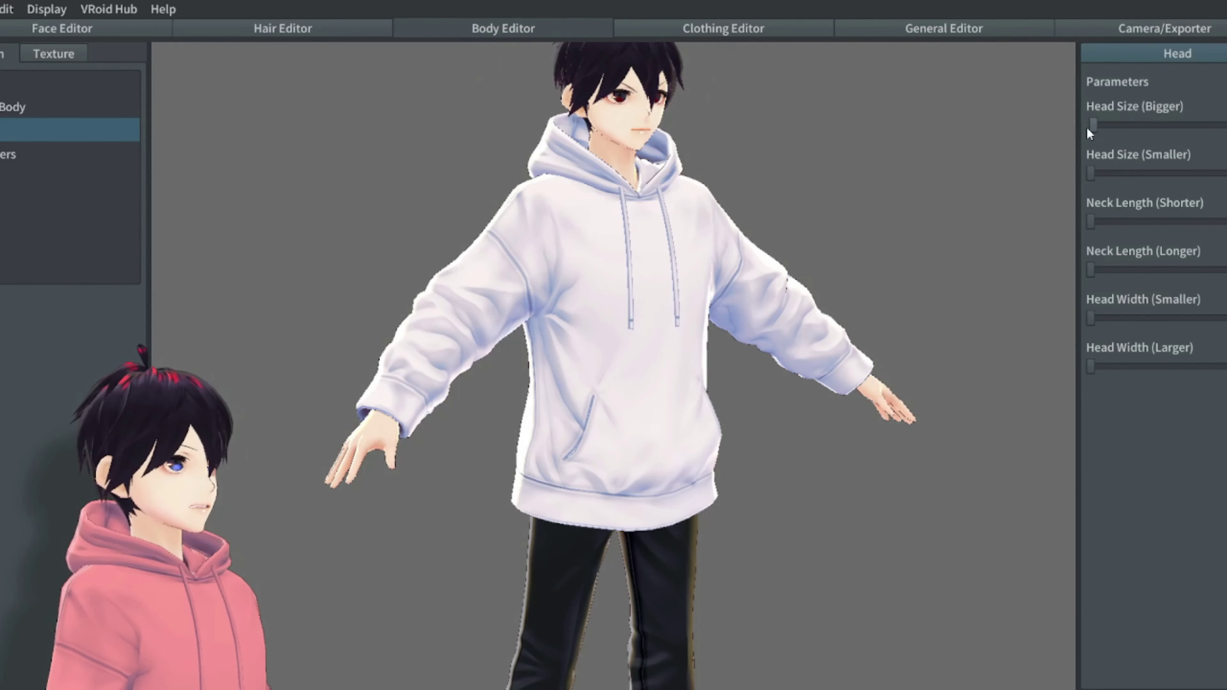
- Broaden the shoulders moderately with Shoulder Broadness (Larger), keeping the opposite Shoulder Broadness parameter at zero
left_click(29, 153)
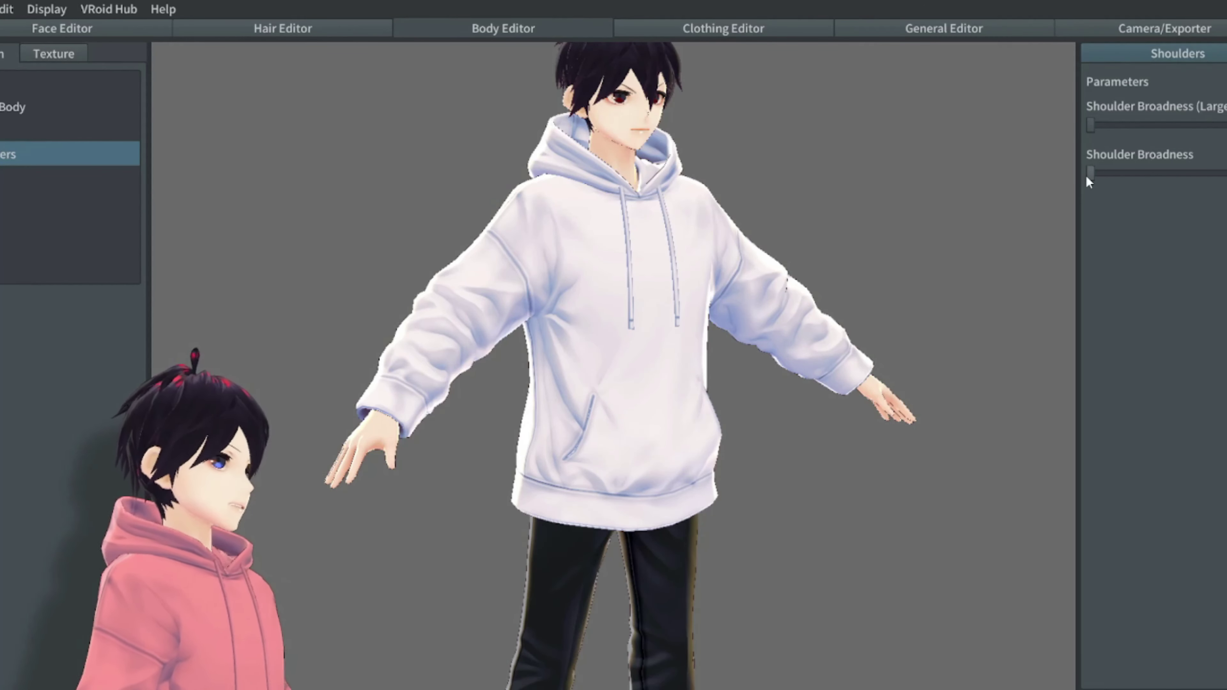
left_click_drag(1090, 178, 859, 180)
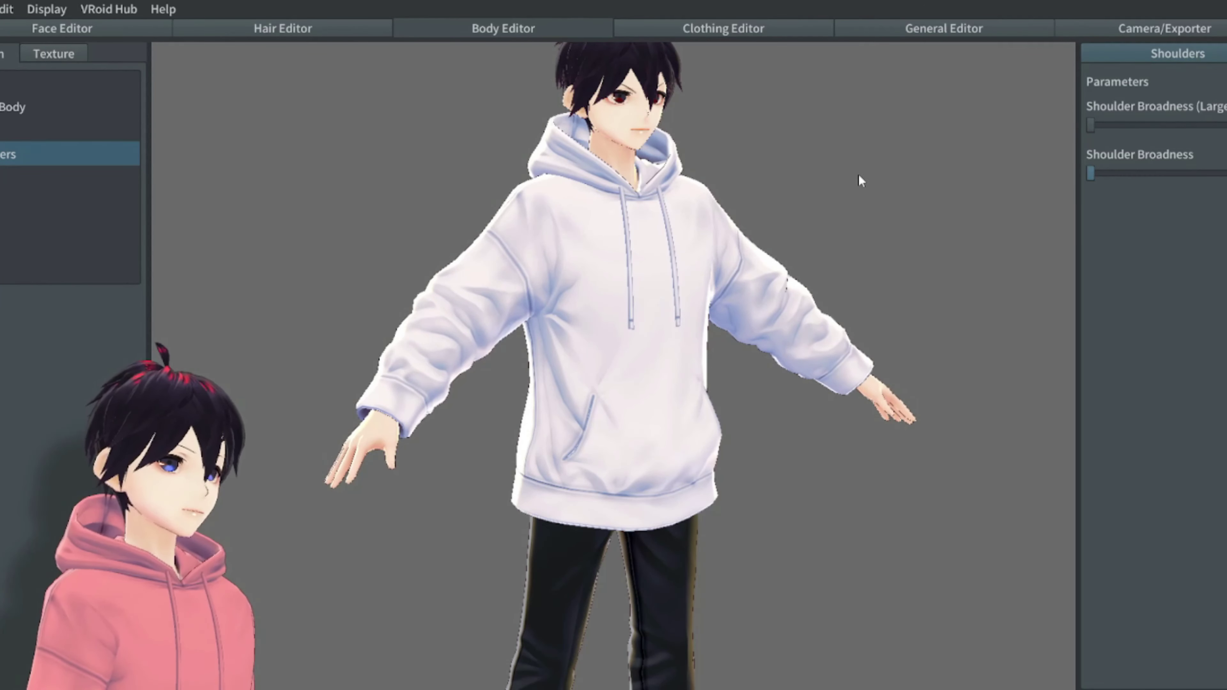
left_click_drag(1093, 128, 1137, 127)
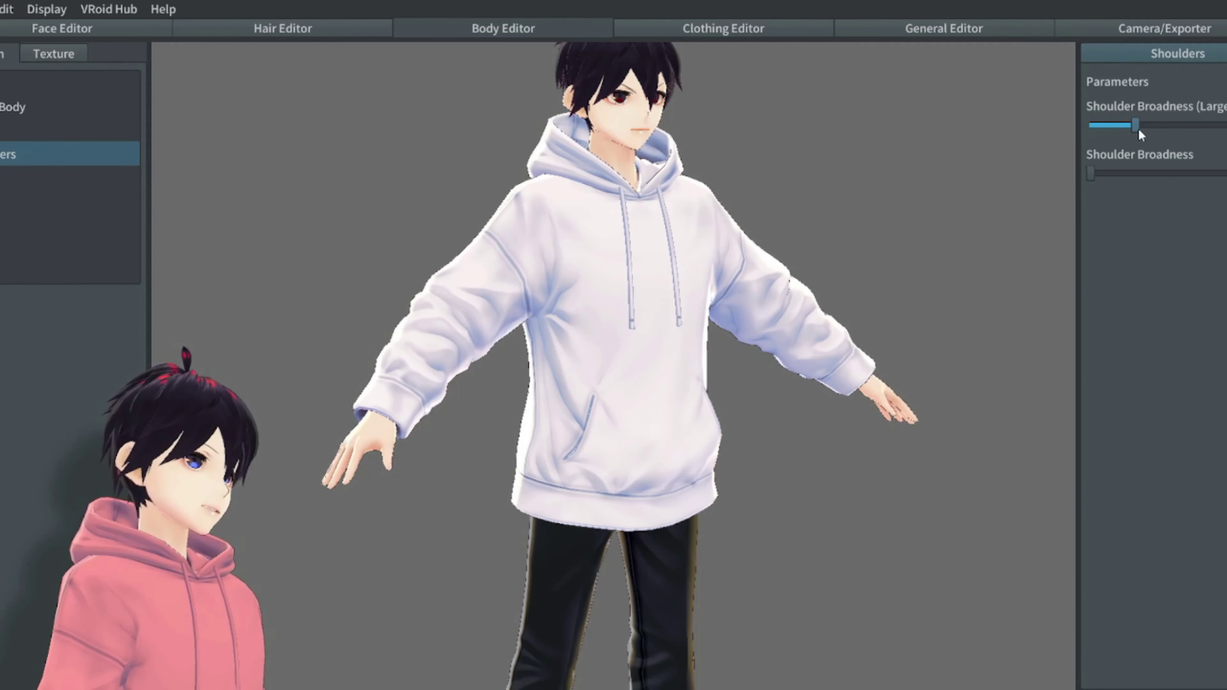
- Set Arm Length (Longer) to maximum and raise Arm Length (Shorter) slightly
left_click(48, 187)
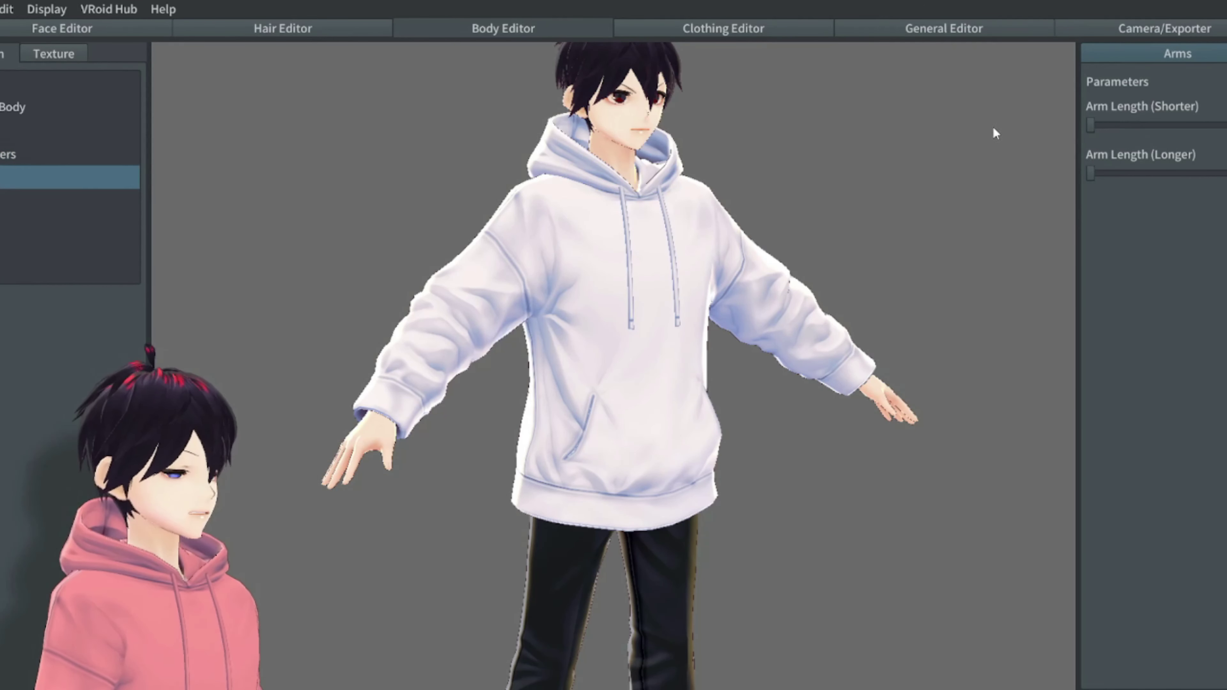
left_click_drag(1091, 174, 1225, 175)
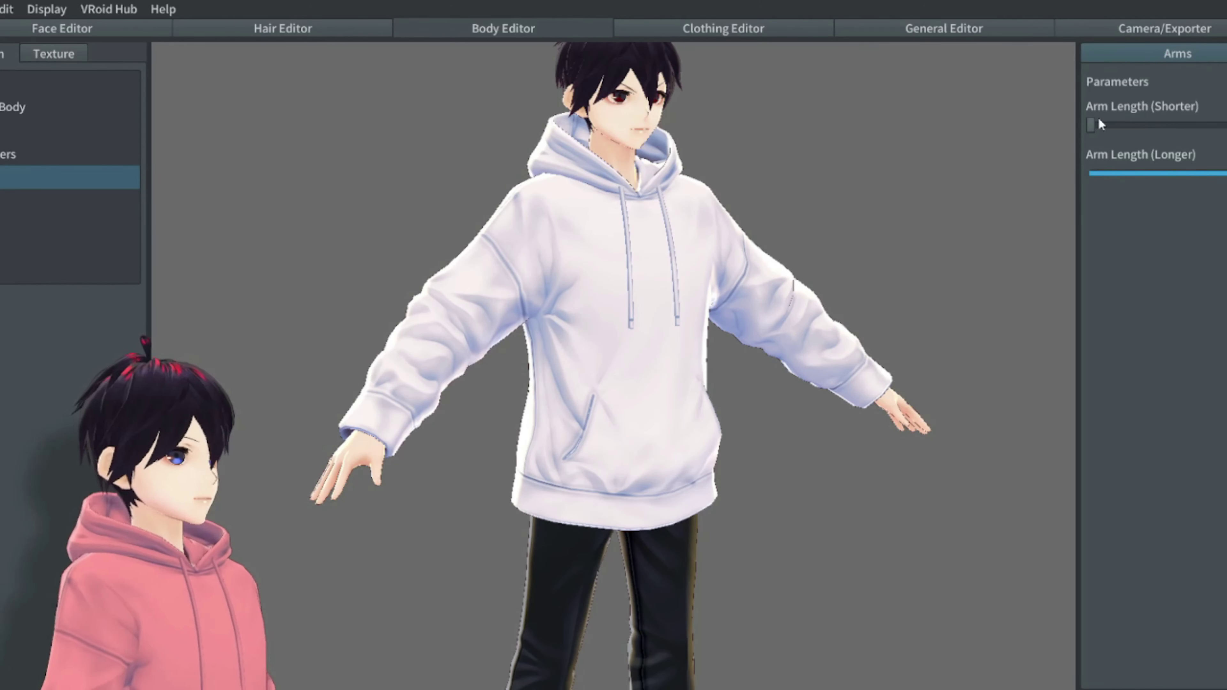
left_click_drag(1091, 127, 1107, 126)
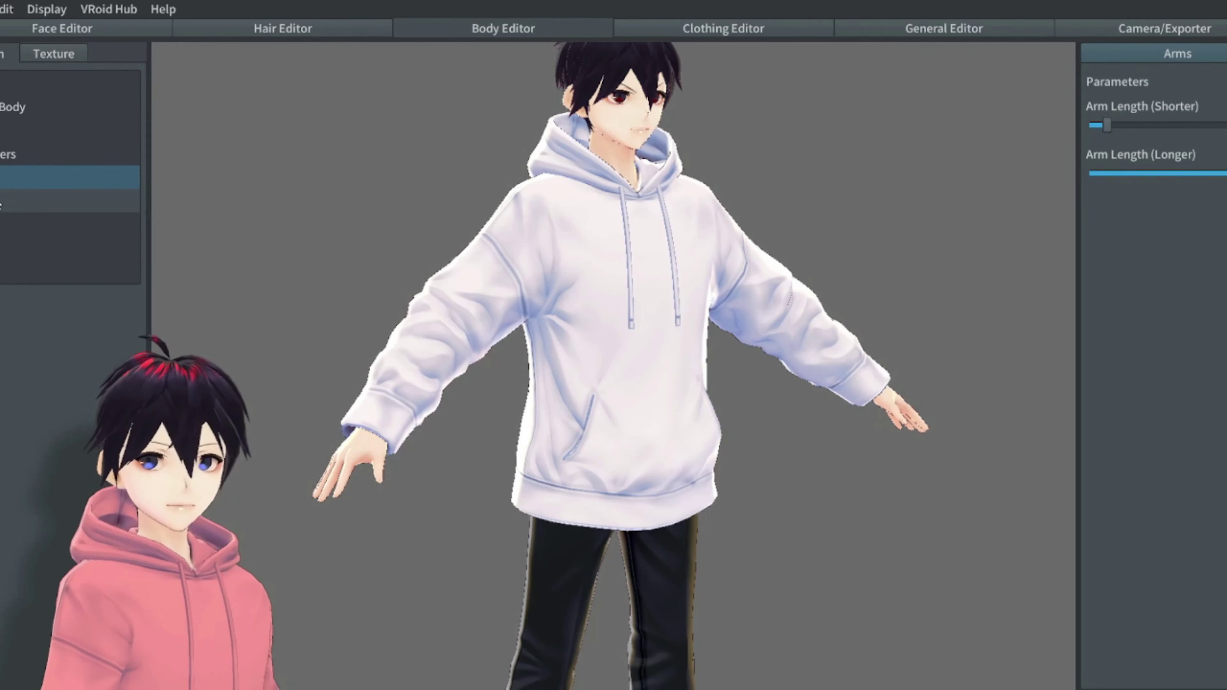
- Enlarge the hands by raising Hand Size (Bigger) moderately
left_click(70, 201)
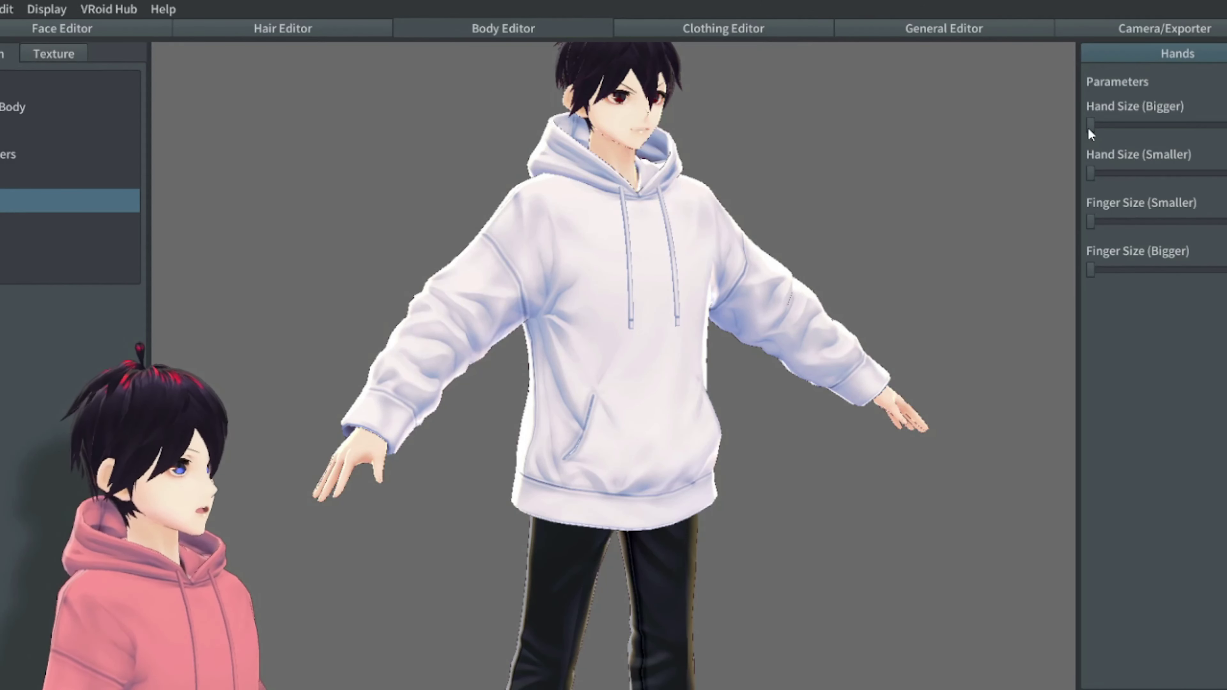
left_click_drag(1091, 127, 1172, 121)
right_click_drag(700, 372, 641, 375)
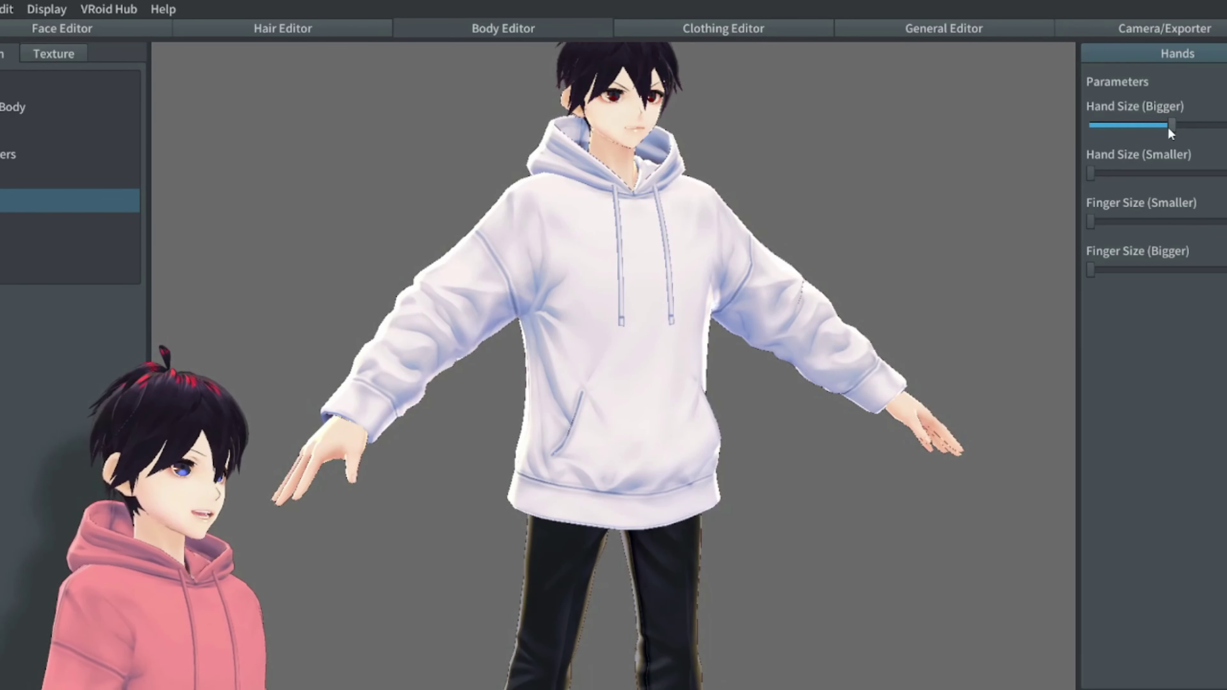
- Enlarge the head slightly with Head Size (Bigger), and check its proportions from the front
left_click(48, 129)
left_click_drag(1088, 128, 1099, 125)
right_click_drag(648, 278, 674, 274)
- Review the torso length parameters, and raise Leg Length (Longer) slightly with a very small amount of Leg Length (Shorter)
left_click(49, 224)
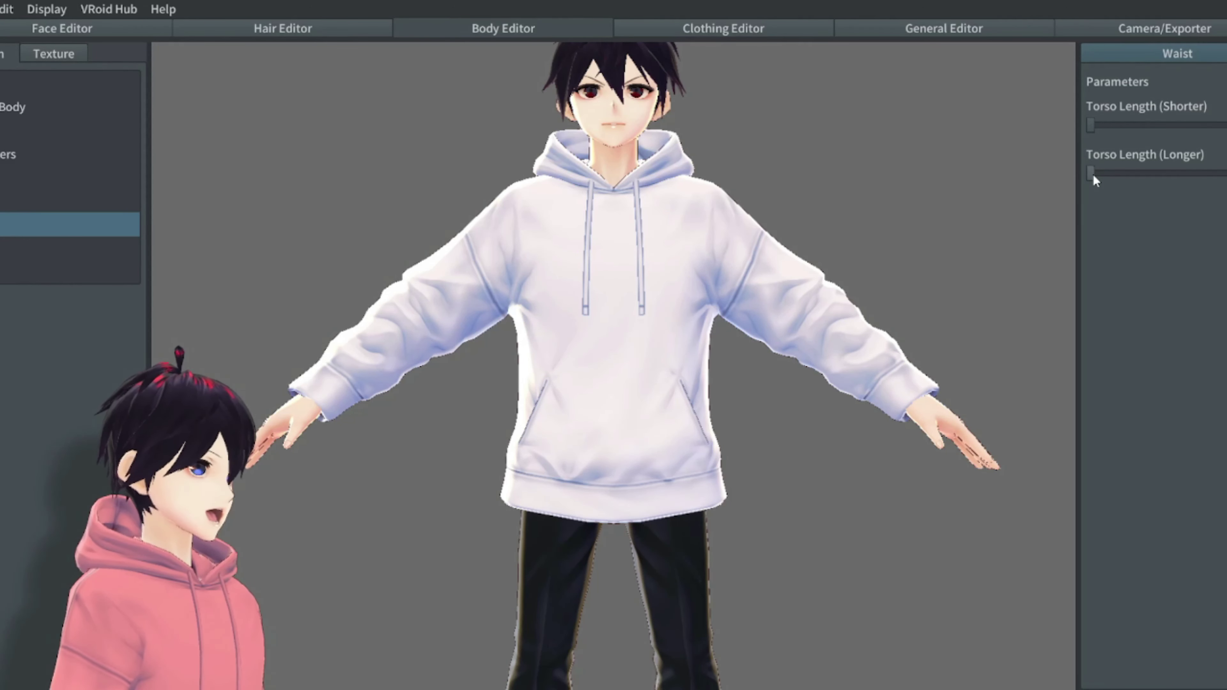
left_click(48, 247)
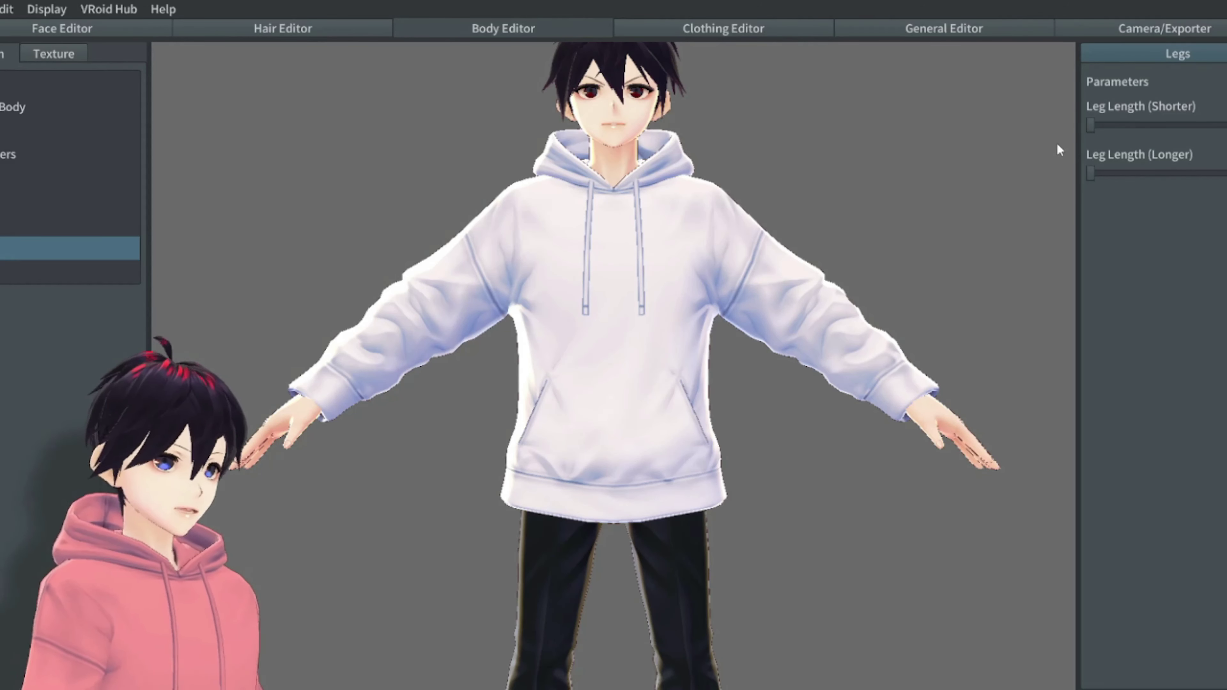
left_click_drag(1092, 173, 1101, 173)
left_click_drag(1090, 128, 1094, 128)
- Enlarge the feet slightly with Foot Size (Larger), and check the body from another angle
left_click(48, 271)
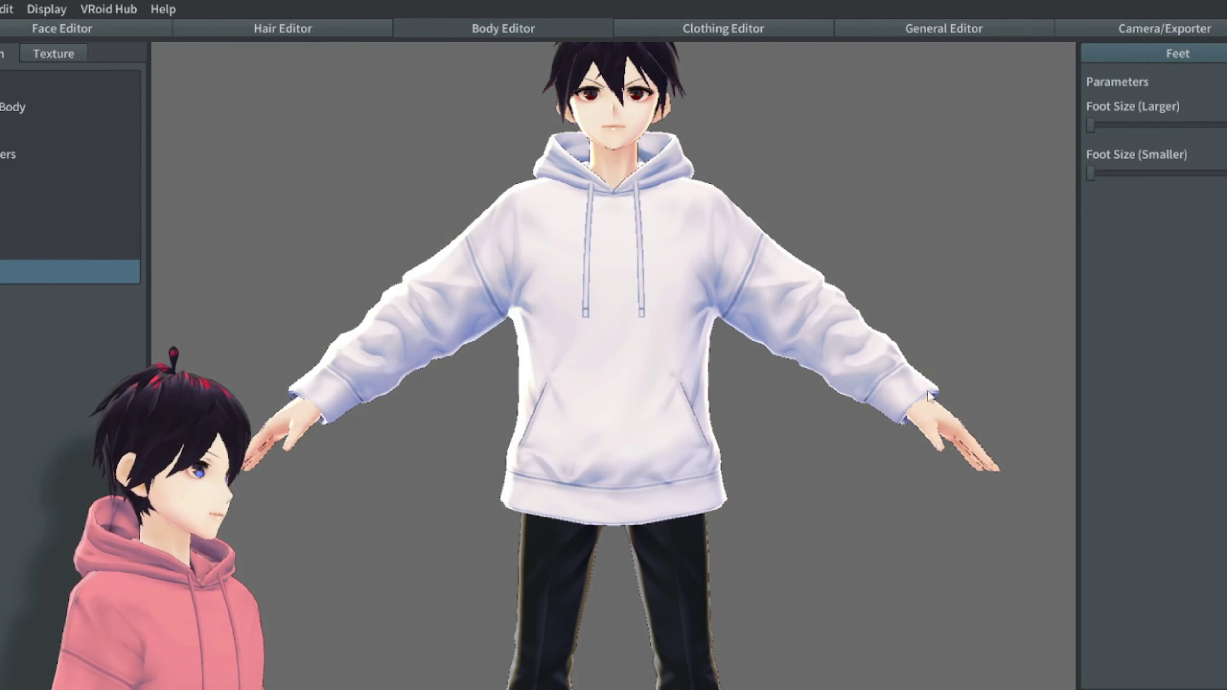
left_click_drag(949, 356, 889, 382)
left_click_drag(1090, 126, 1120, 125)
left_click_drag(703, 323, 695, 442)
mouse_move(736, 161)
left_mouse_down()
mouse_move(702, 147)
mouse_move(734, 149)
left_mouse_up()
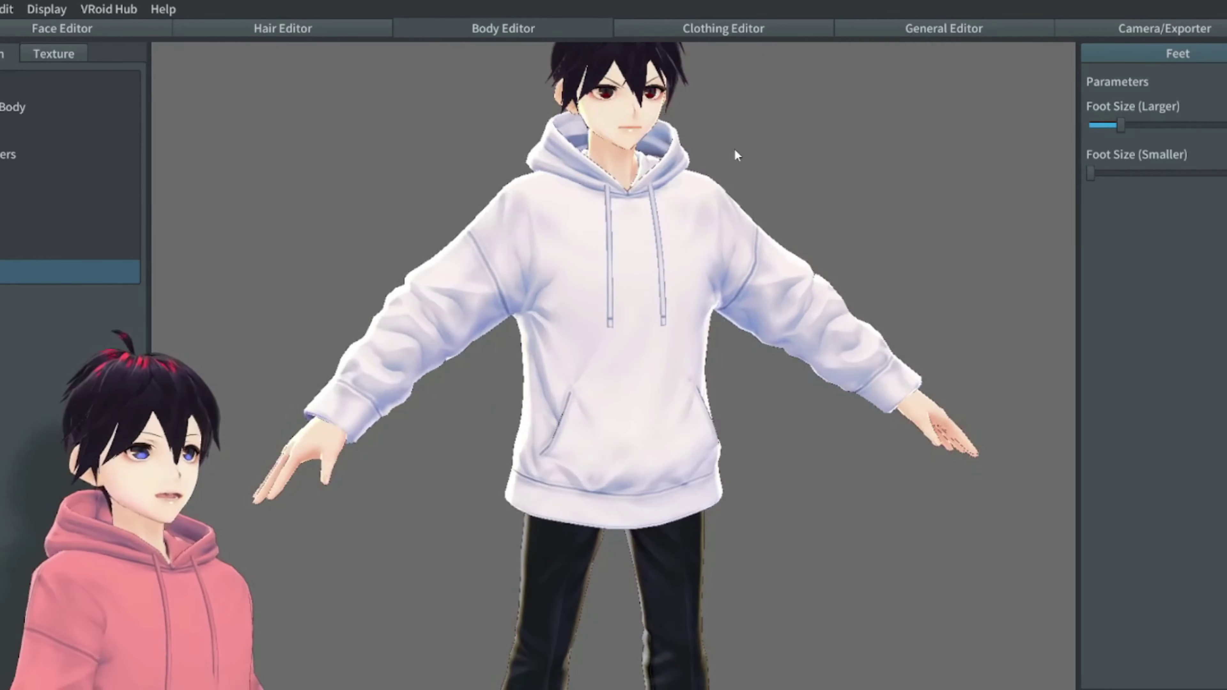
- Open the Clothing Editor and look through the parameters of the clothing, accessories and shoes categories
left_click(753, 28)
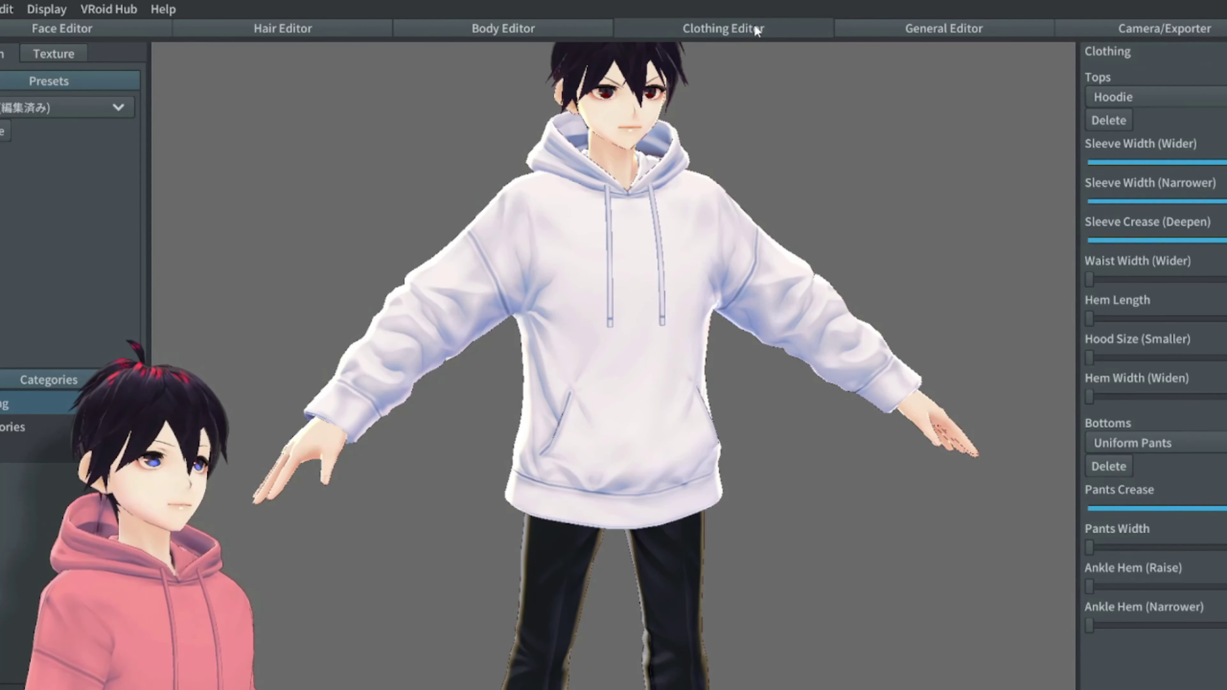
left_click_drag(633, 240, 619, 243)
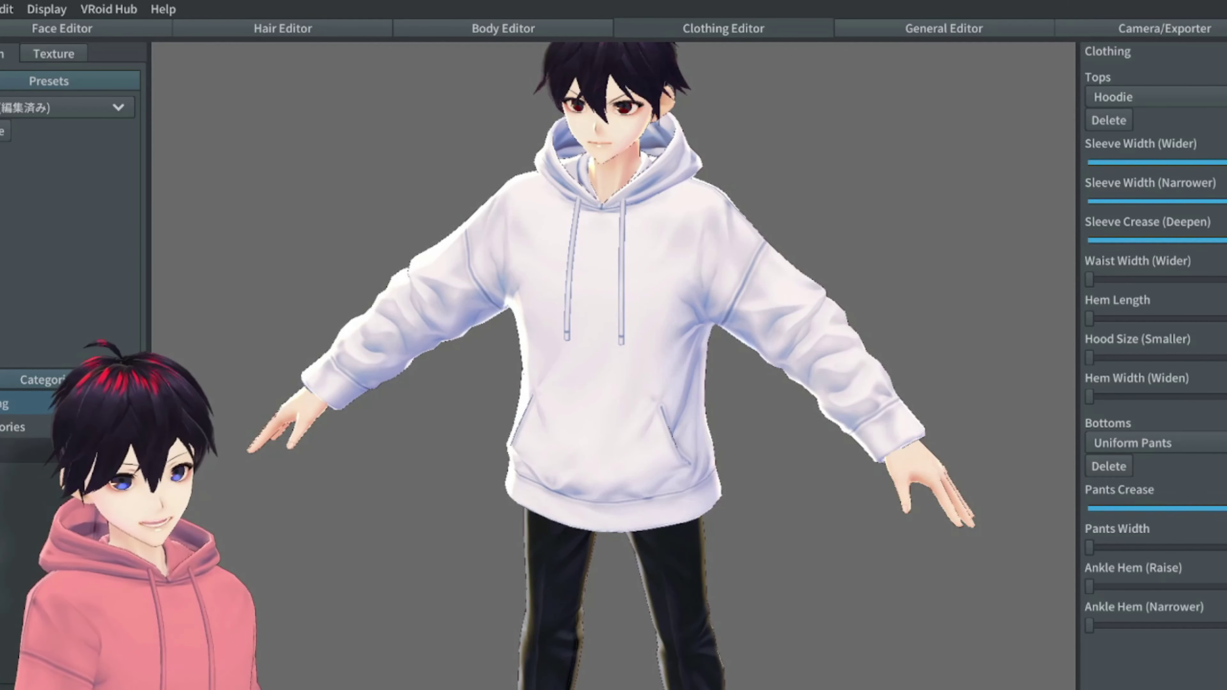
left_click(27, 447)
left_click(31, 428)
left_click(32, 448)
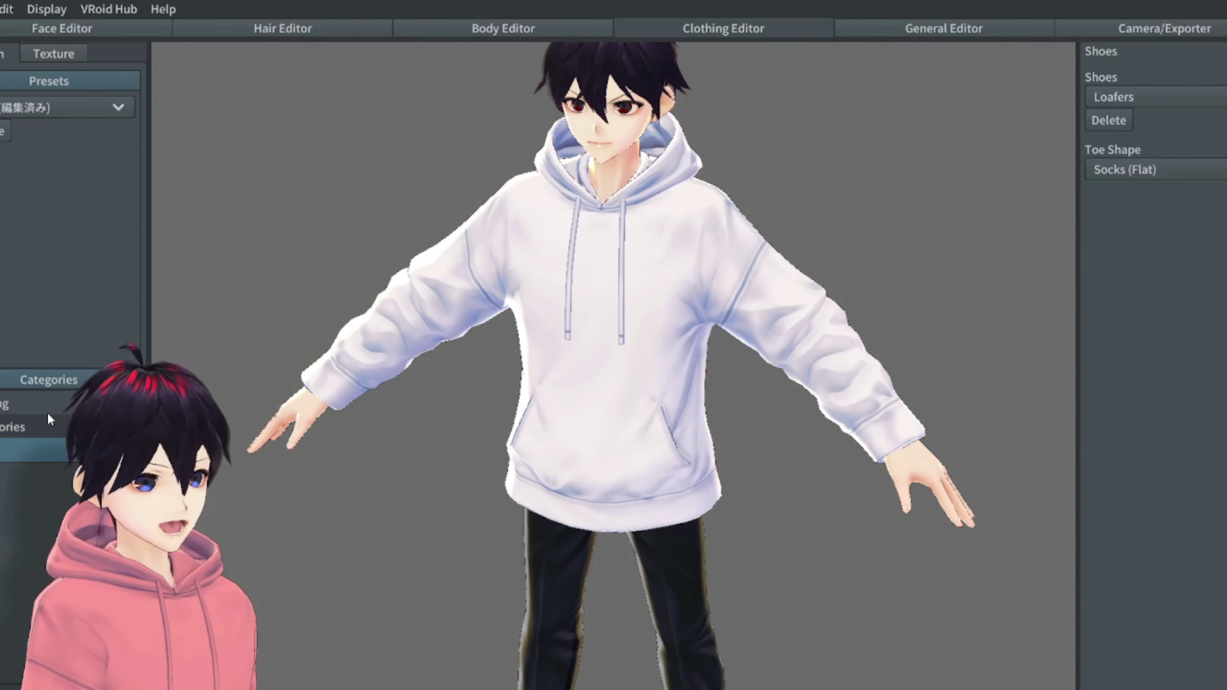
left_click(41, 405)
- Check which accessories are available for the head, face, neck and hands
left_click(46, 429)
left_click(1172, 99)
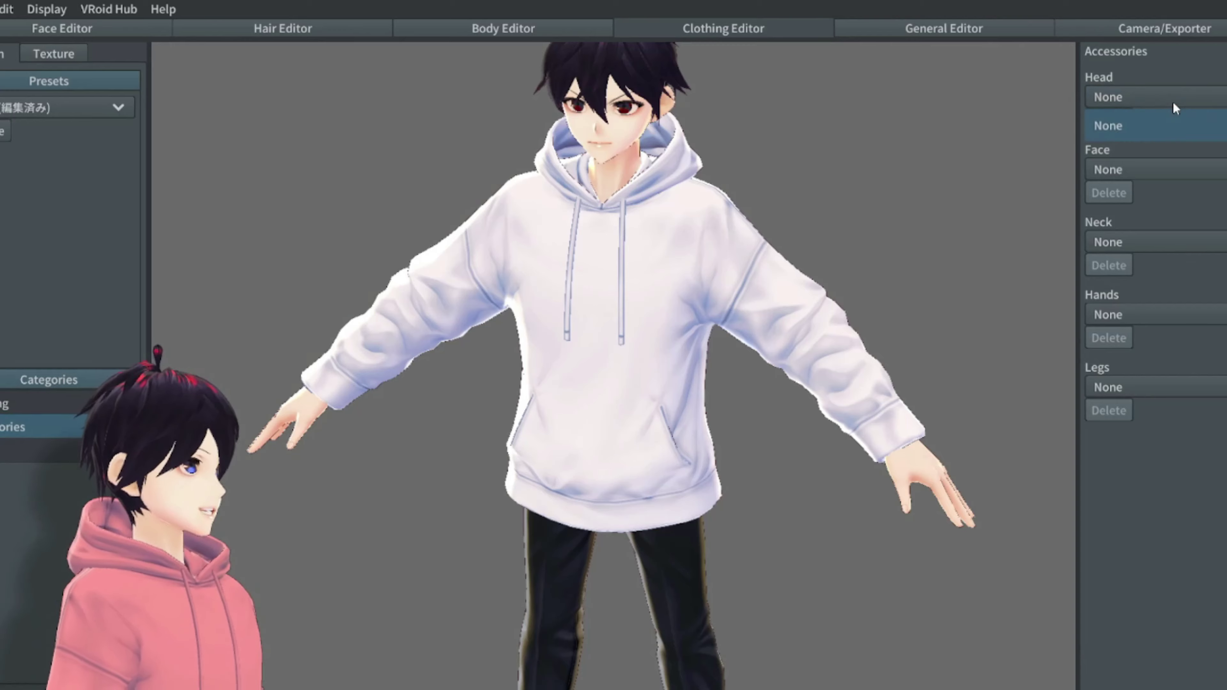
left_click(1170, 124)
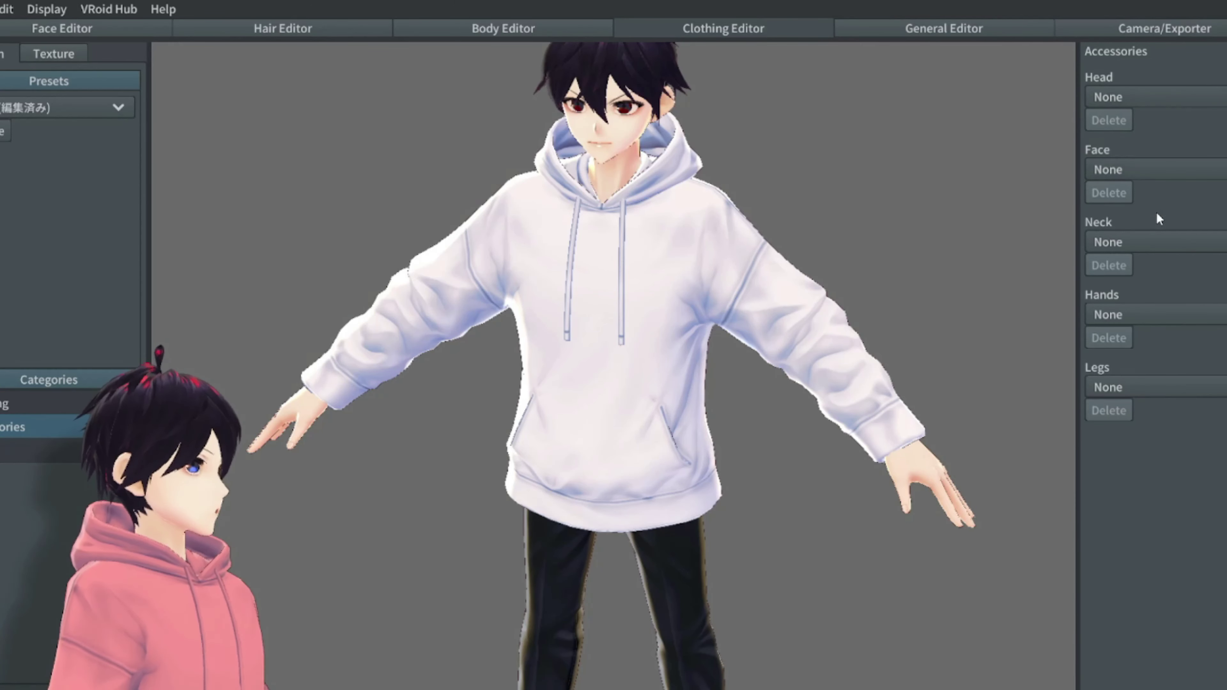
left_click(1170, 167)
left_click(1168, 238)
left_click(1174, 317)
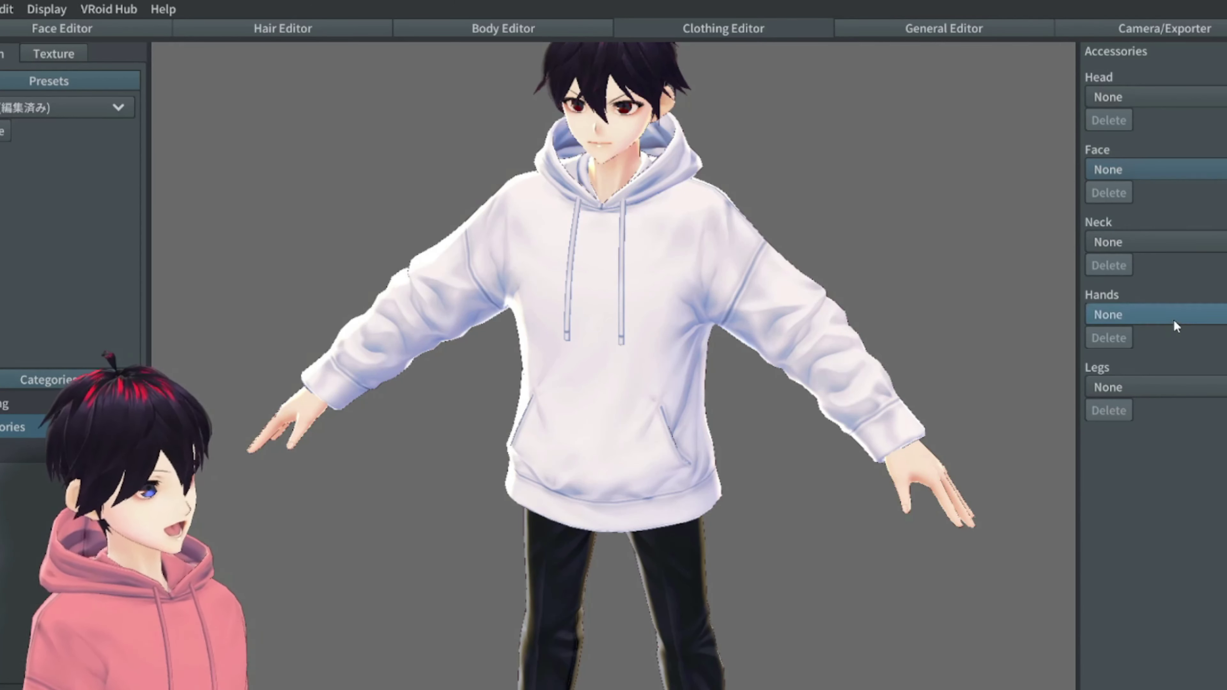
- Try the Uniform Vest (Short Sleeve) and Dress (Pencil Skirt) tops in place of the hoodie
left_click(34, 401)
left_click(1189, 95)
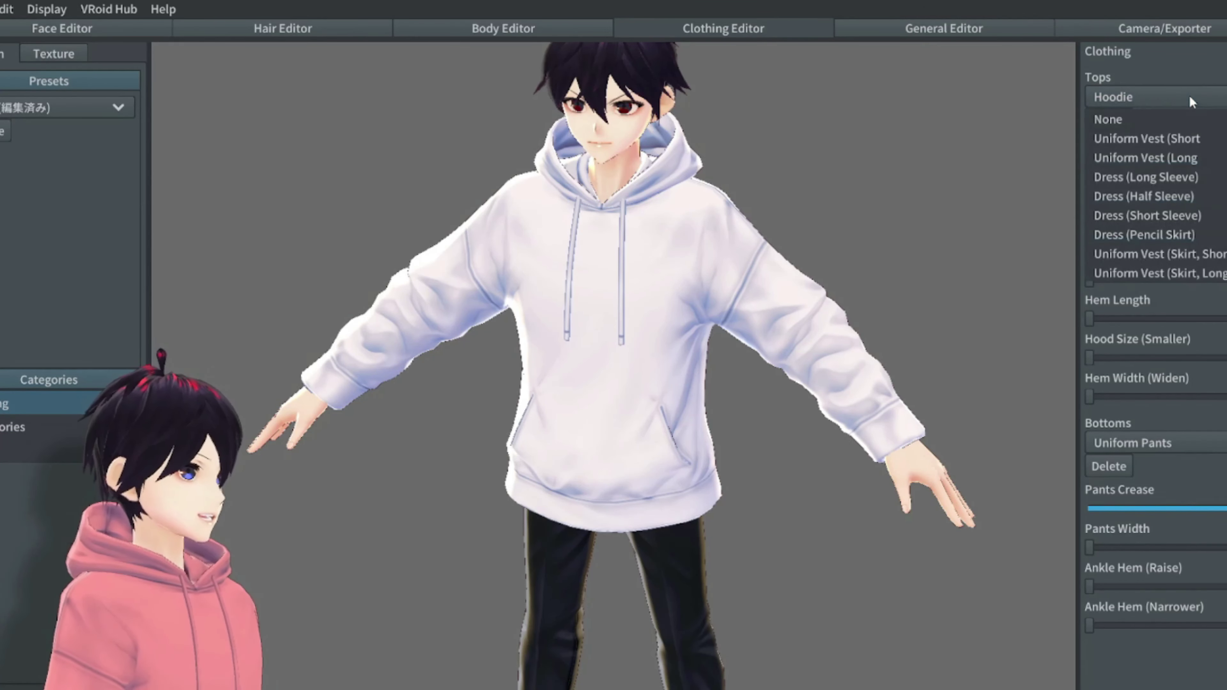
left_click(1151, 142)
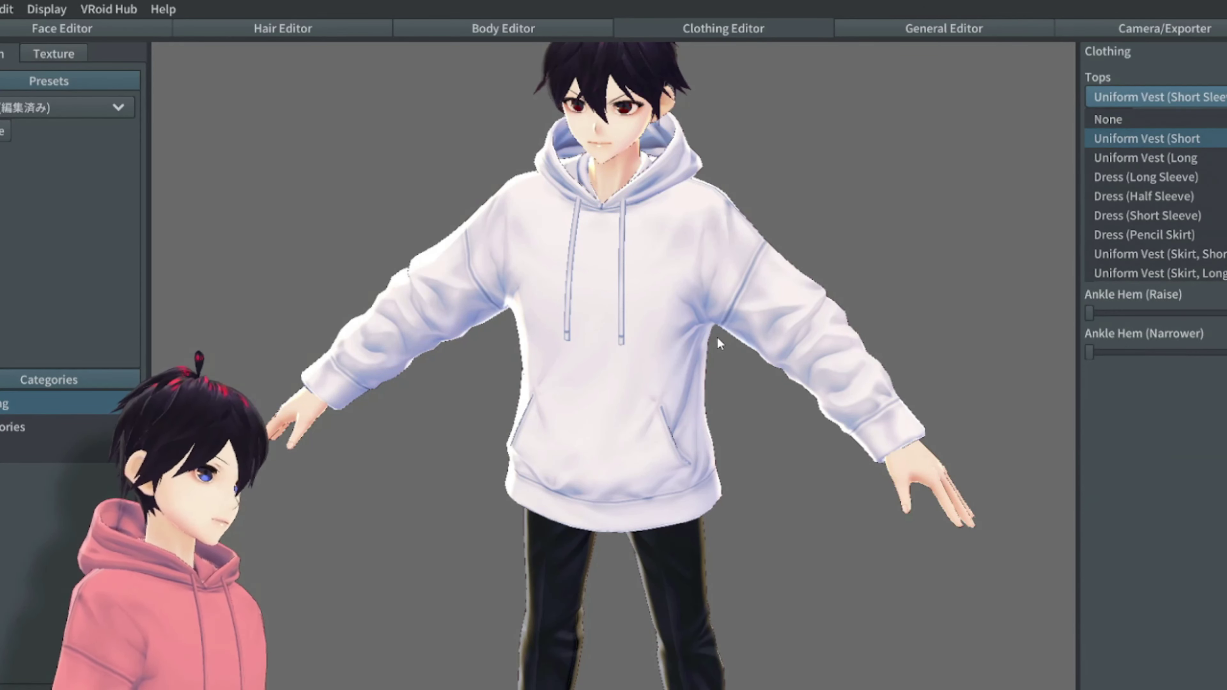
left_click(1214, 99)
left_click(1167, 228)
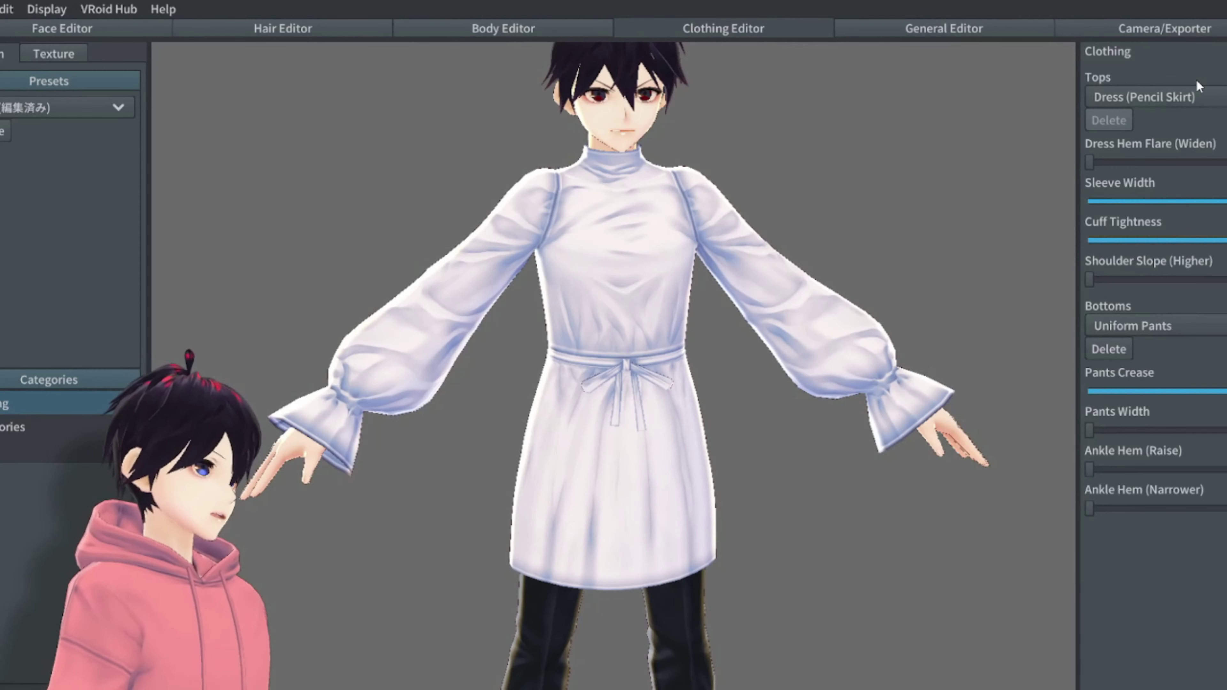
- Try the Mini T-Shirt top in place of the Dress (Pencil Skirt)
left_click(1197, 103)
scroll(1159, 232, "down", 3)
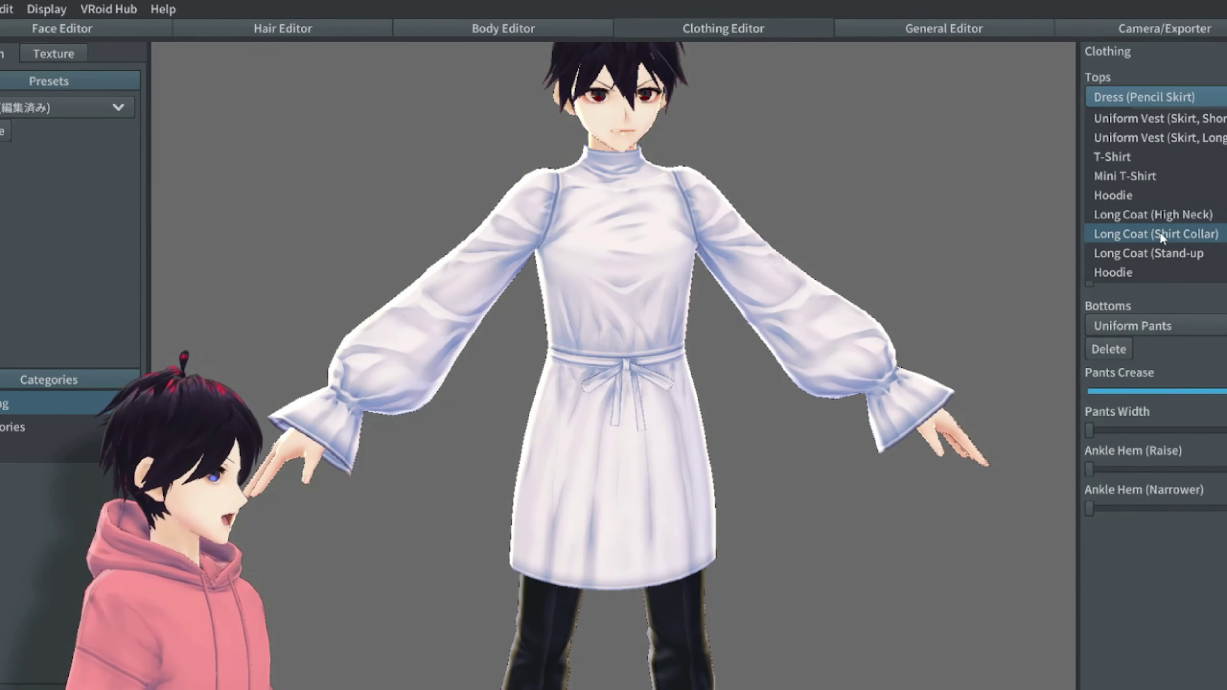
left_click(1143, 177)
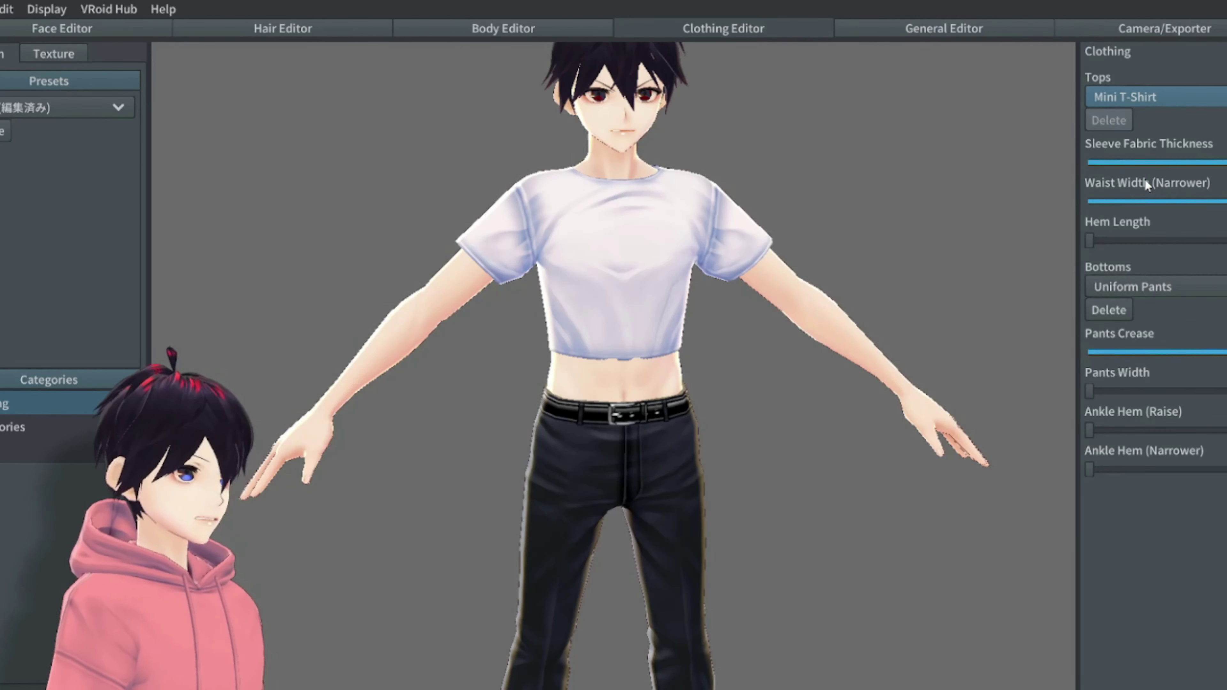
- Change the top to T-Shirt and check the outfit from another angle
left_click(1149, 102)
scroll(1152, 250, "down", 3)
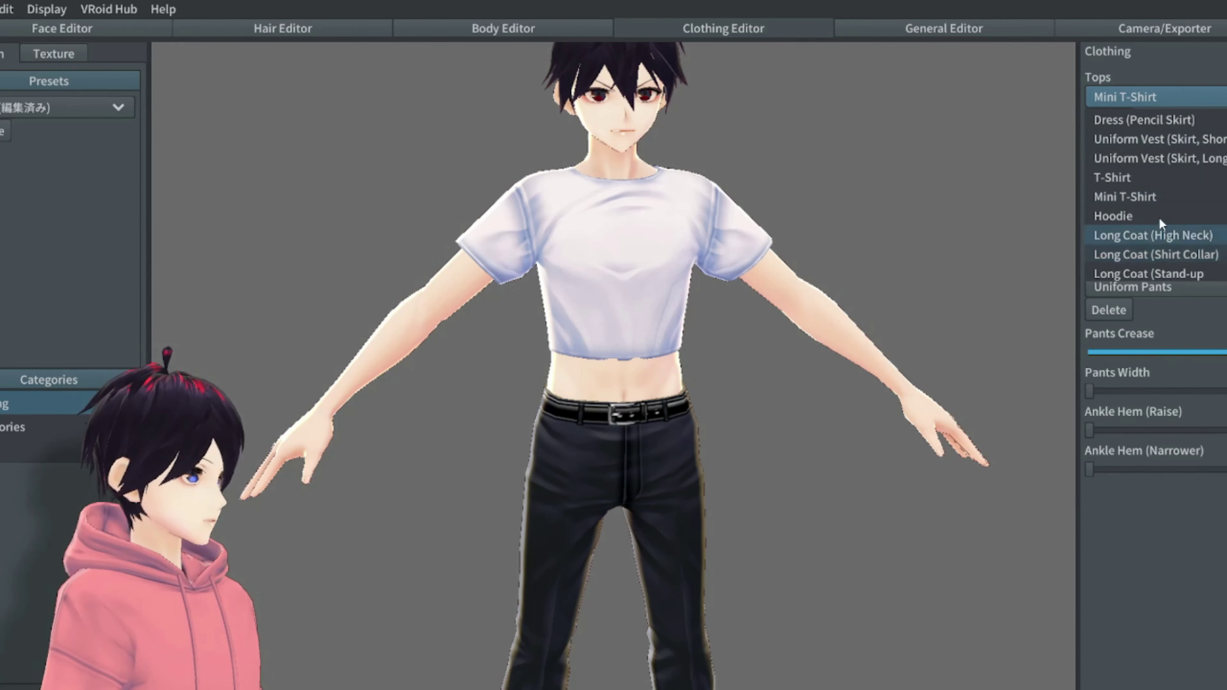
left_click(1130, 177)
mouse_move(726, 275)
left_mouse_down()
mouse_move(688, 275)
mouse_move(745, 263)
left_mouse_up()
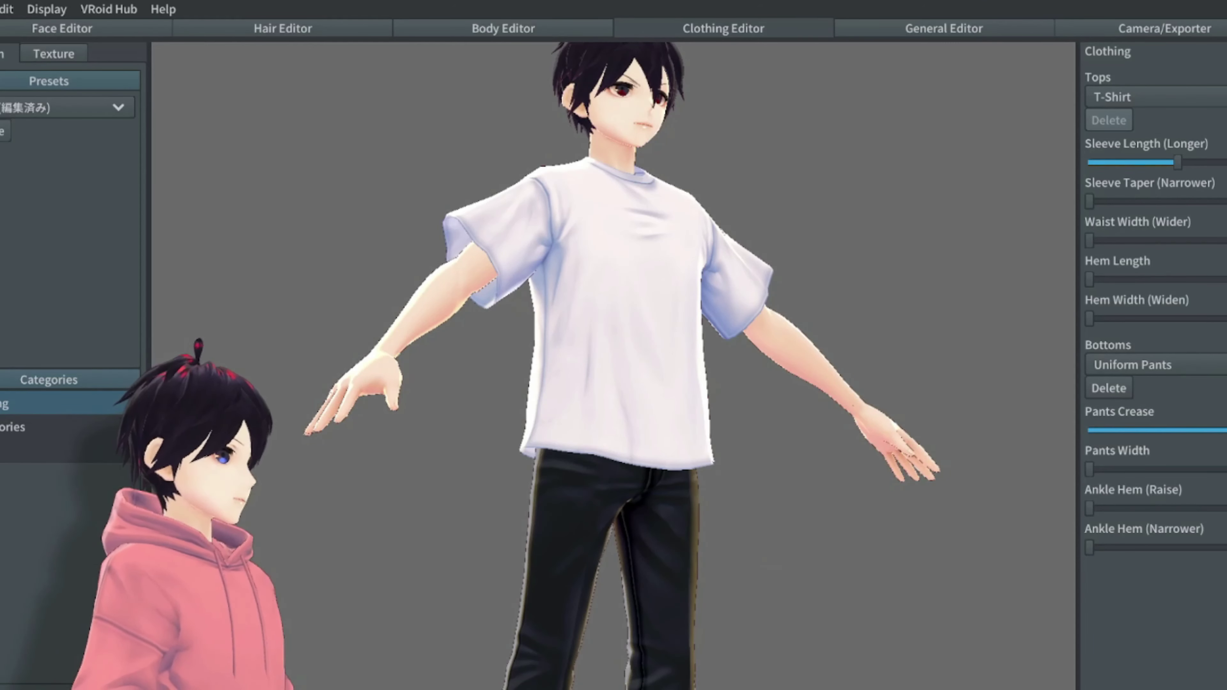
- Try the Pencil Skirt as bottoms, and switch back to the Uniform Pants
left_click(1149, 365)
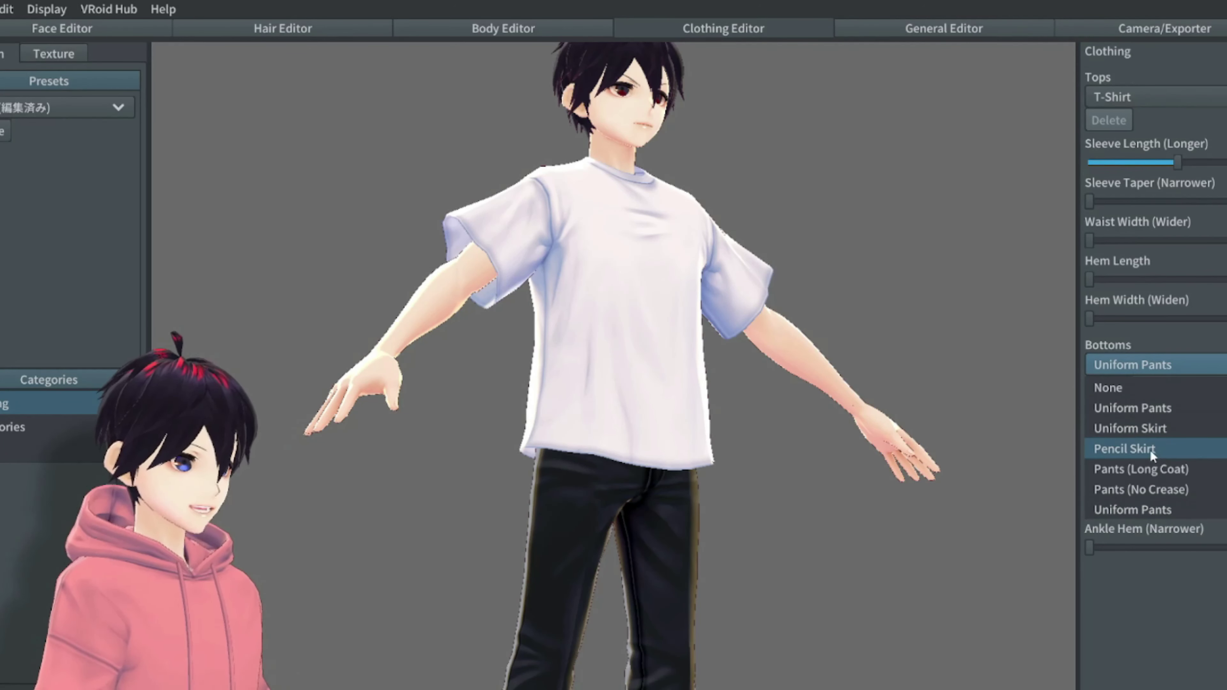
left_click(1141, 447)
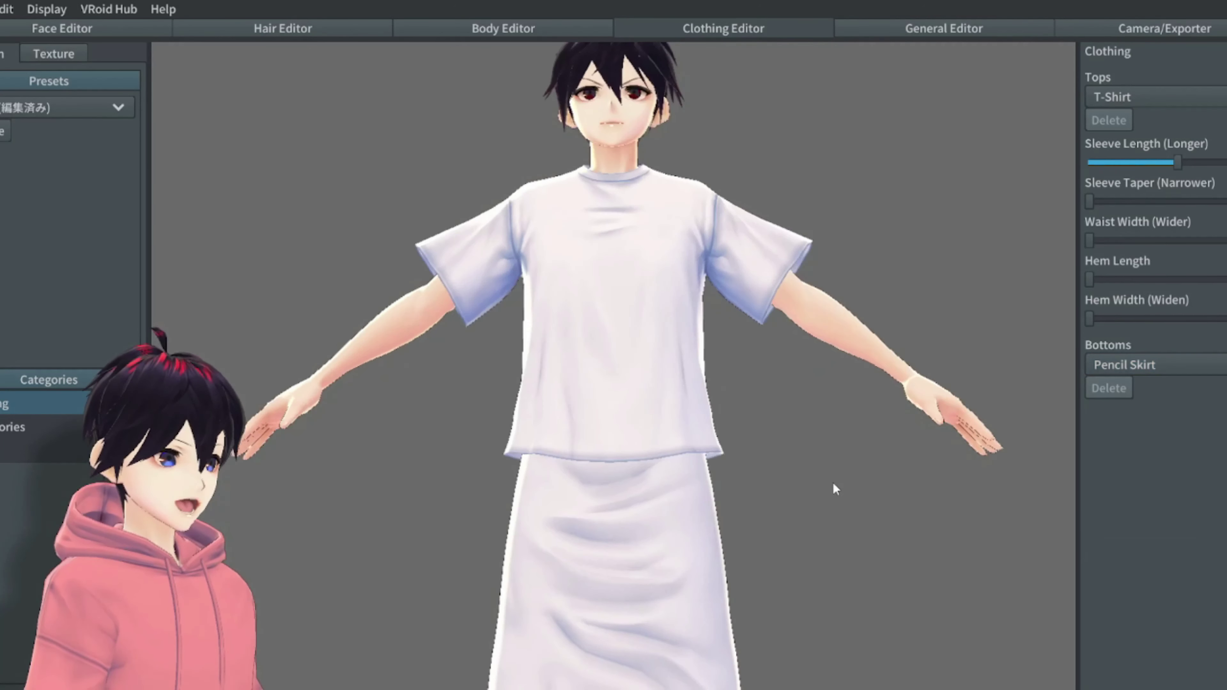
left_click(1184, 365)
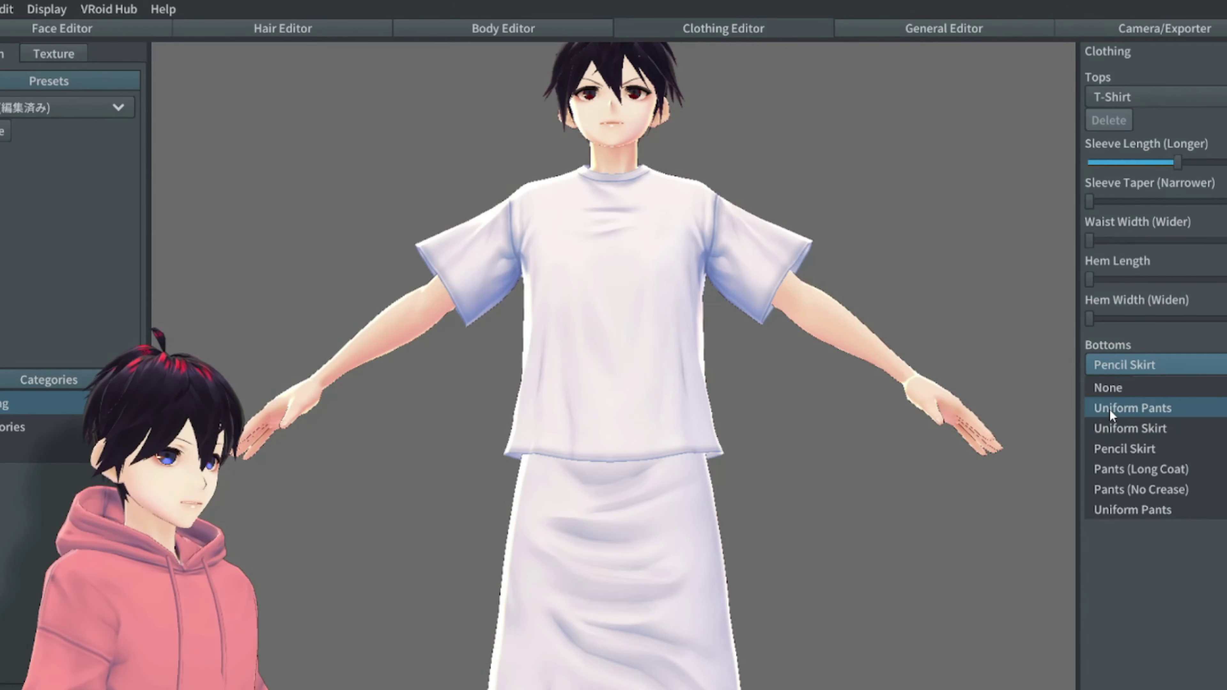
left_click(1133, 408)
left_click_drag(868, 476, 394, 491)
- Look at the clothing presets, and set the base color in the T-Shirt's texture settings to yellow FFFF00
left_click(44, 107)
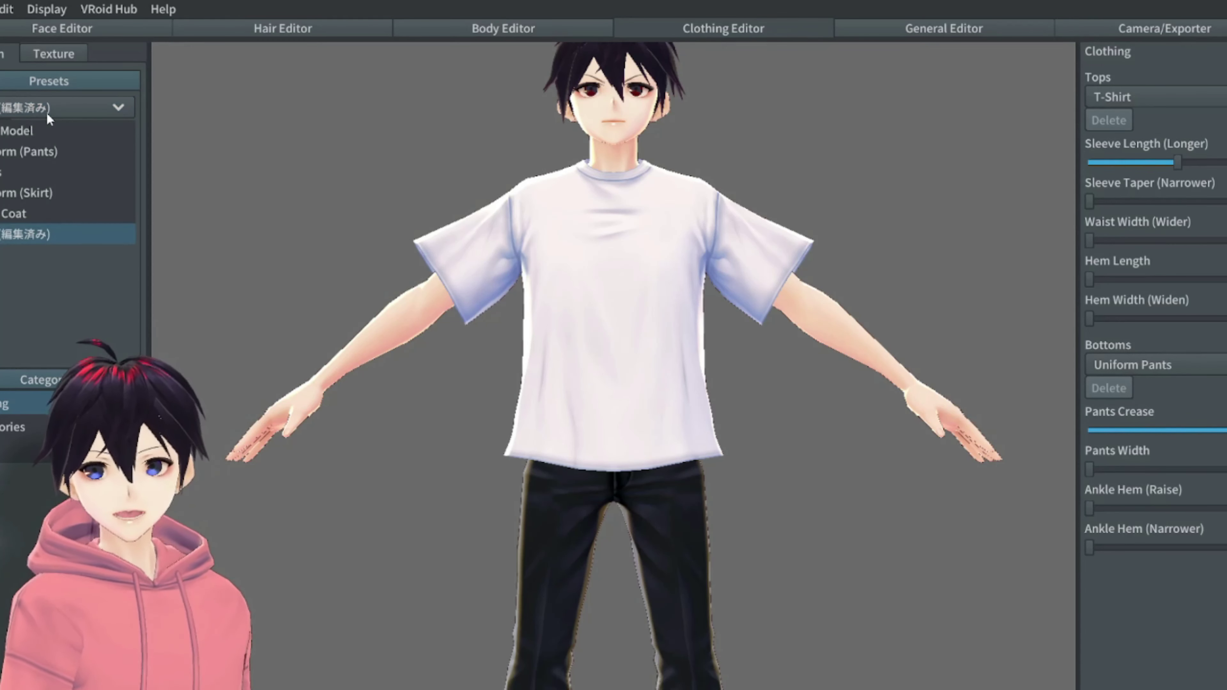
left_click(57, 103)
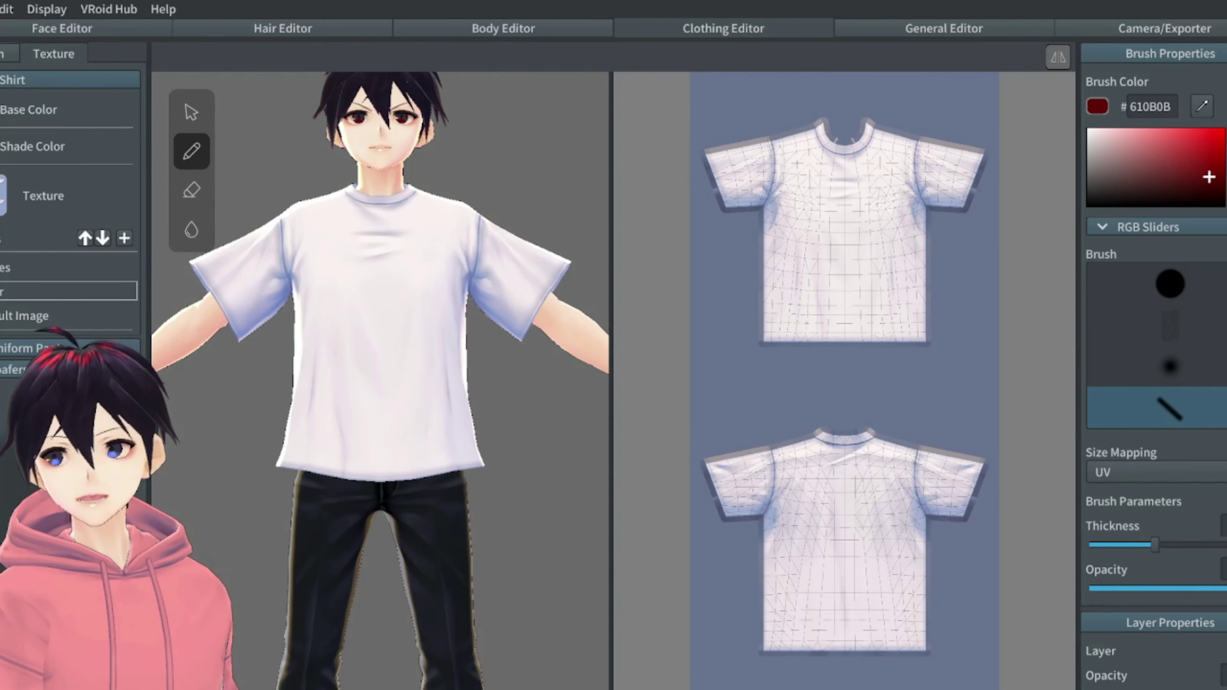
left_click(15, 146)
left_click_drag(115, 171, 169, 133)
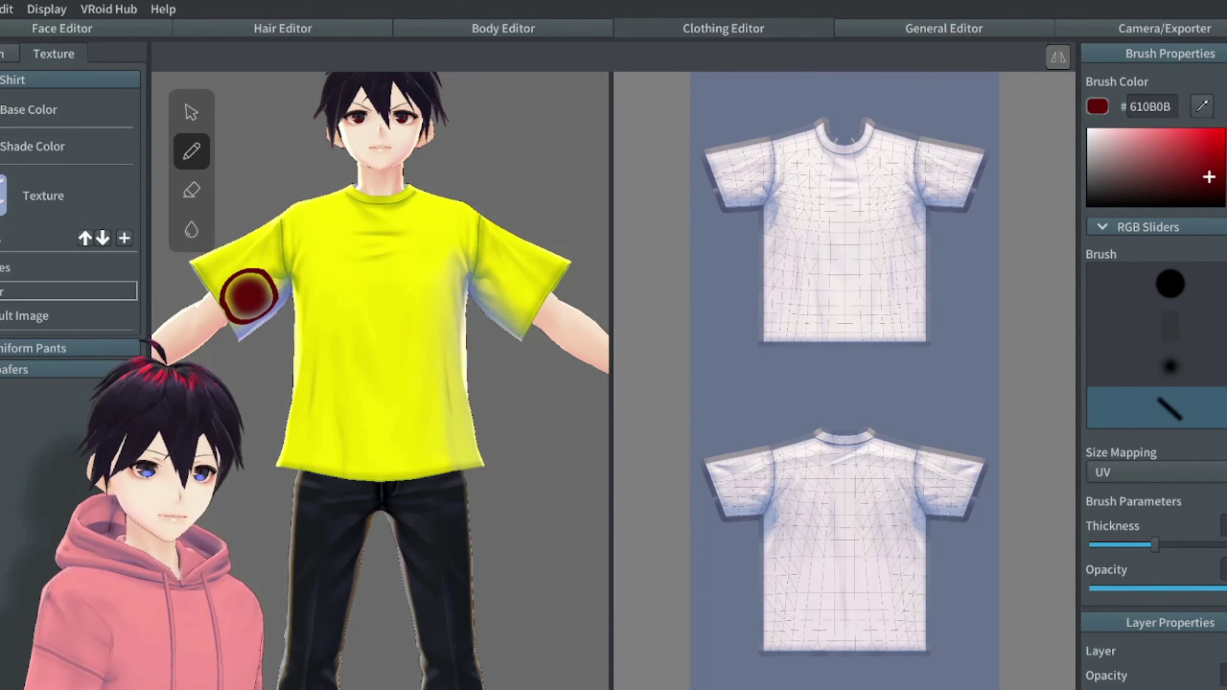
- Try painting a dark red 610B0B patch across the shirt's chest, and undo it
left_click(203, 112)
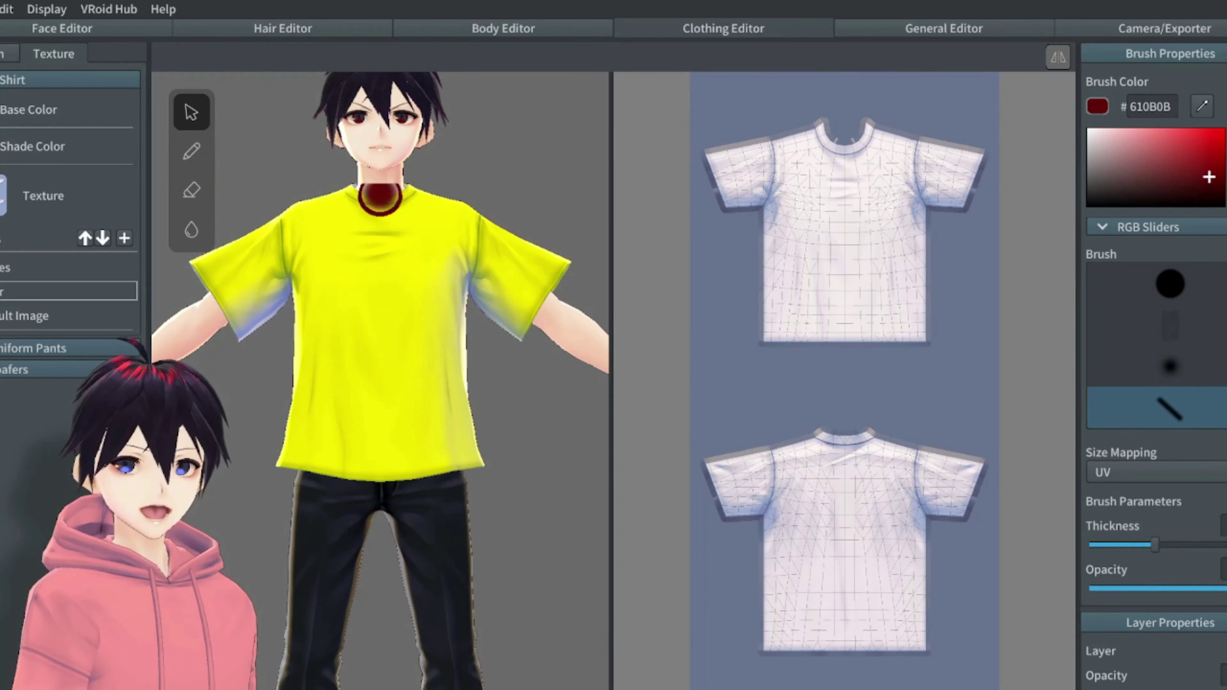
left_click_drag(382, 298, 377, 348)
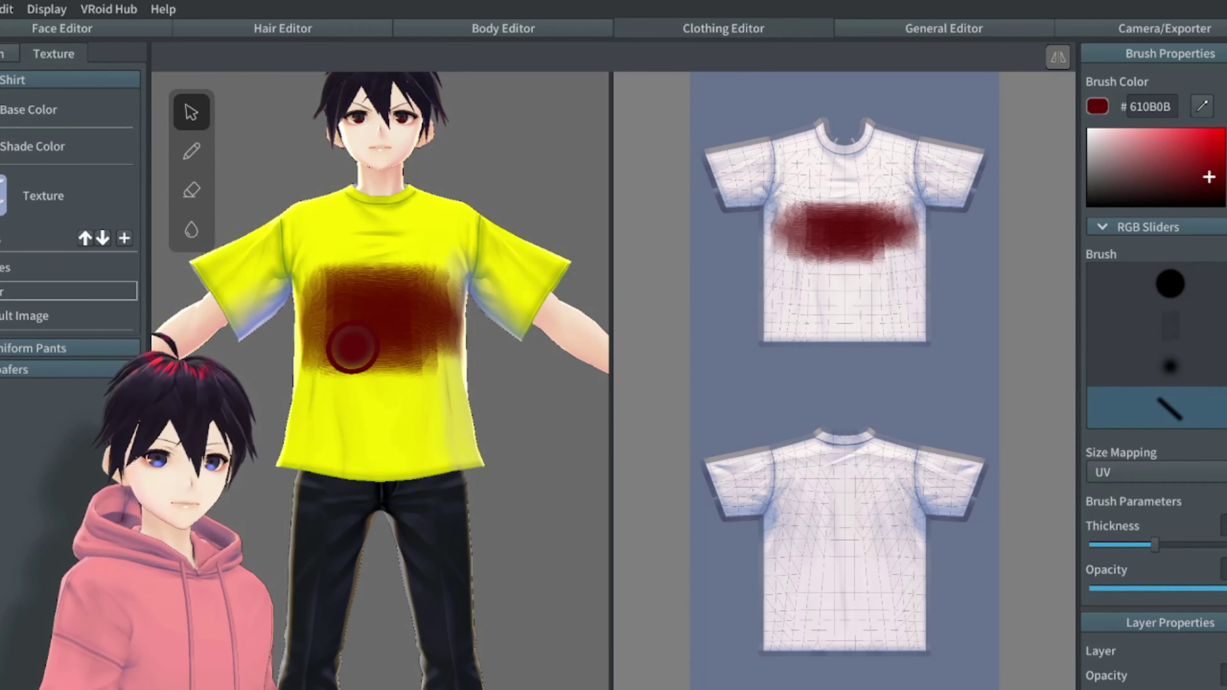
key("ctrl+z")
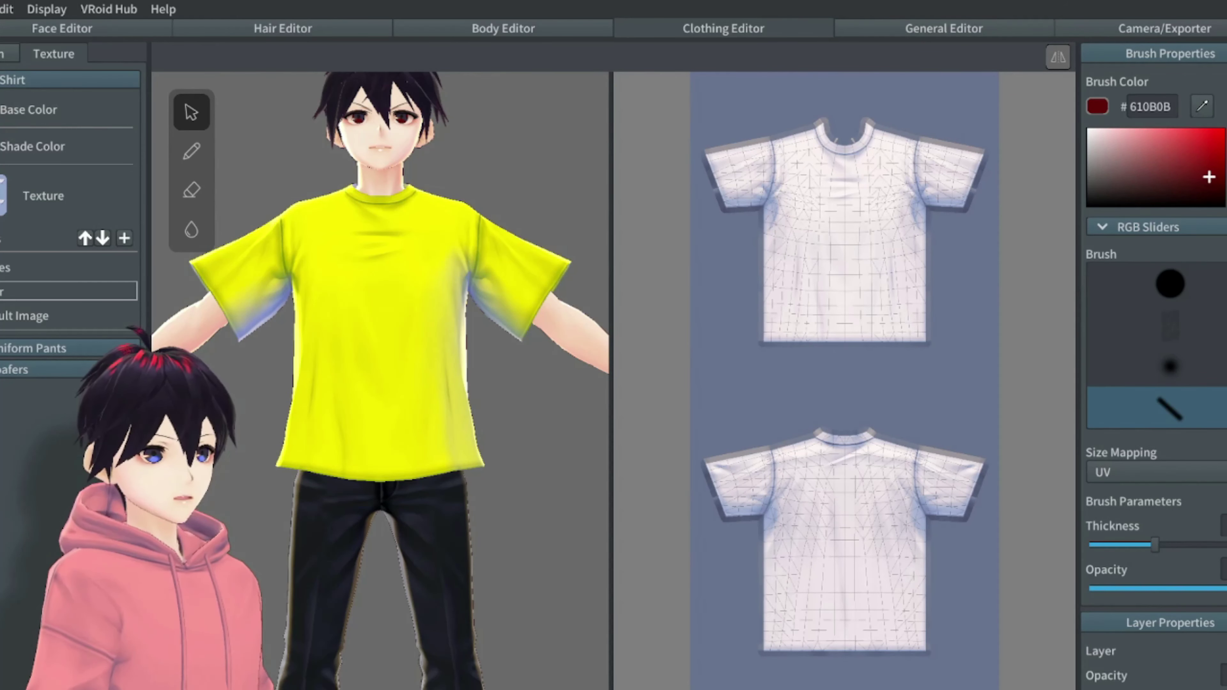
- Set the T-Shirt's base color back to white FFFFFF
left_click(4, 110)
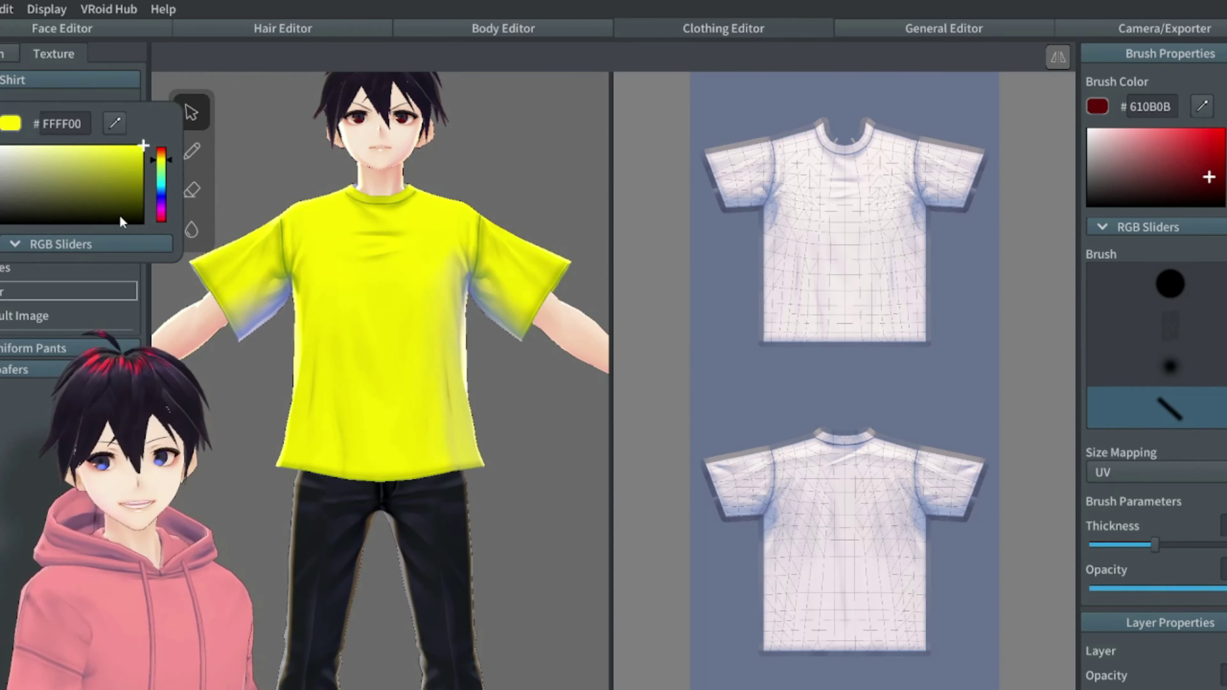
left_click_drag(119, 214, 3, 144)
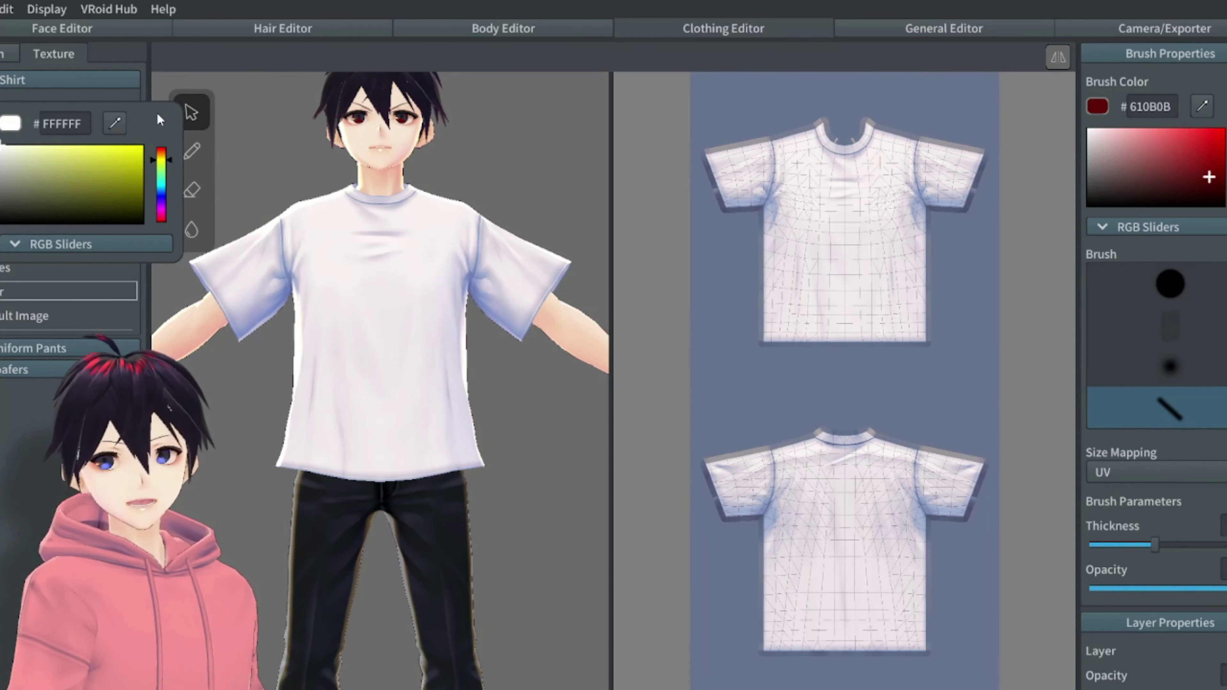
left_click(305, 237)
- Choose the Brush and set the brush color to green 15B500
left_click(192, 151)
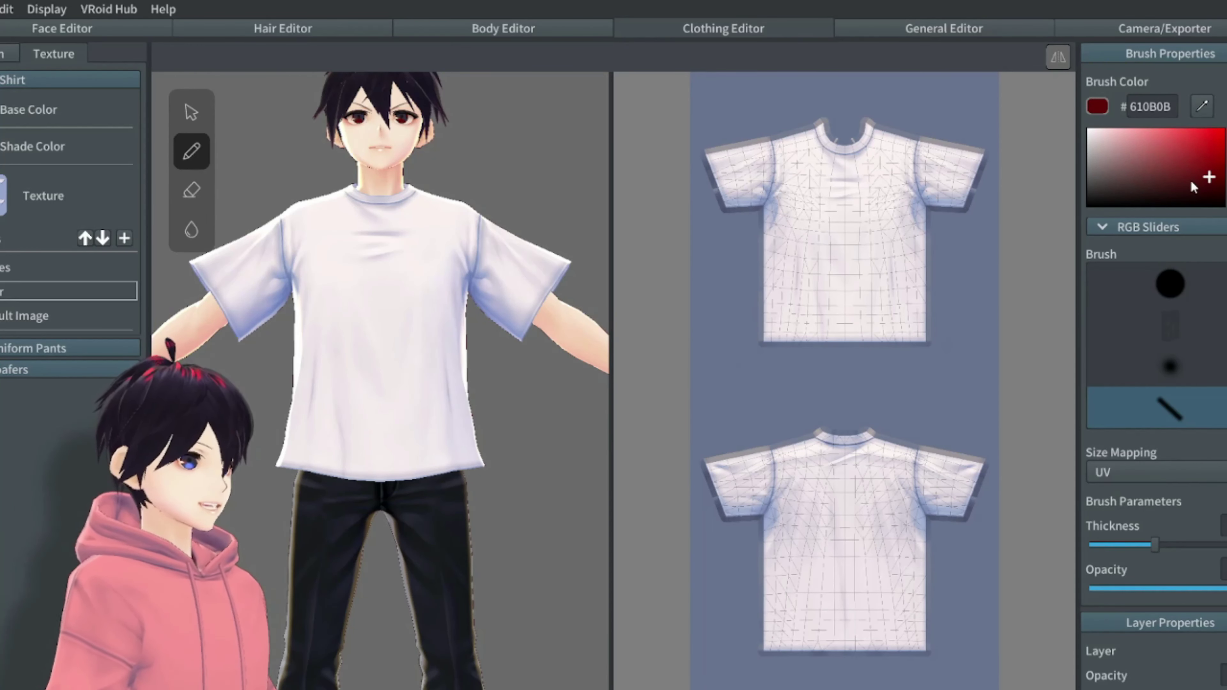
mouse_move(1226, 179)
left_mouse_down()
mouse_move(1211, 160)
mouse_move(1225, 128)
left_mouse_up()
left_click(1201, 106)
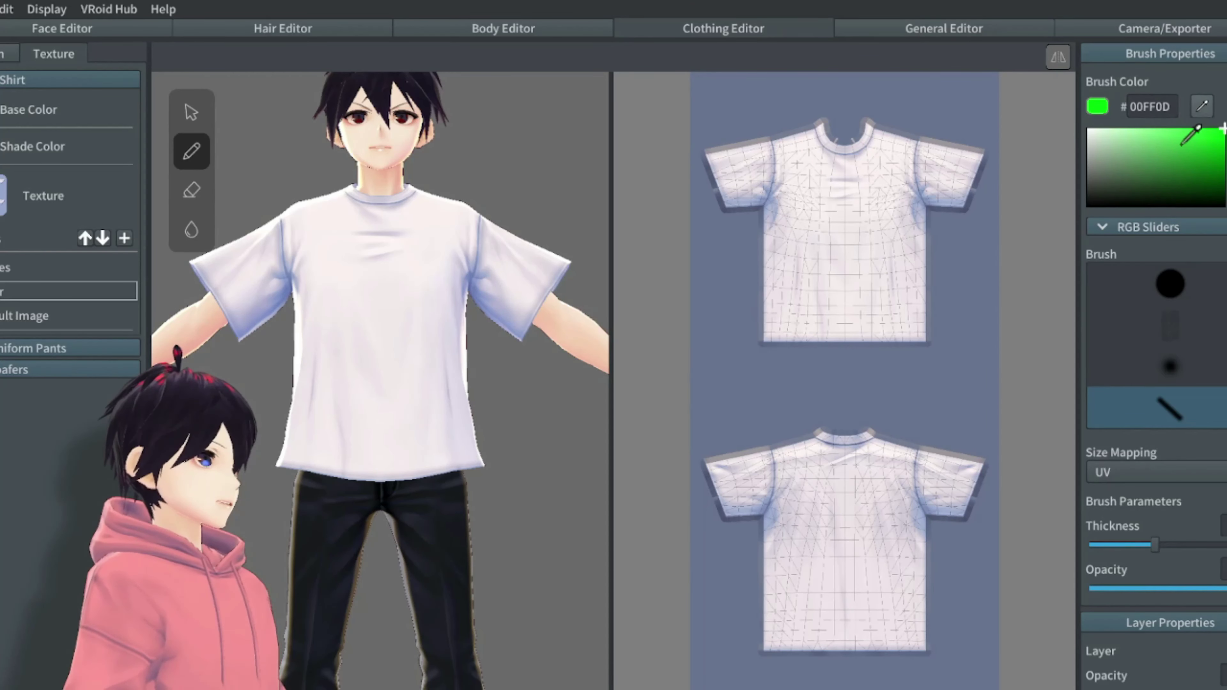
left_click(1226, 170)
left_click(1218, 172)
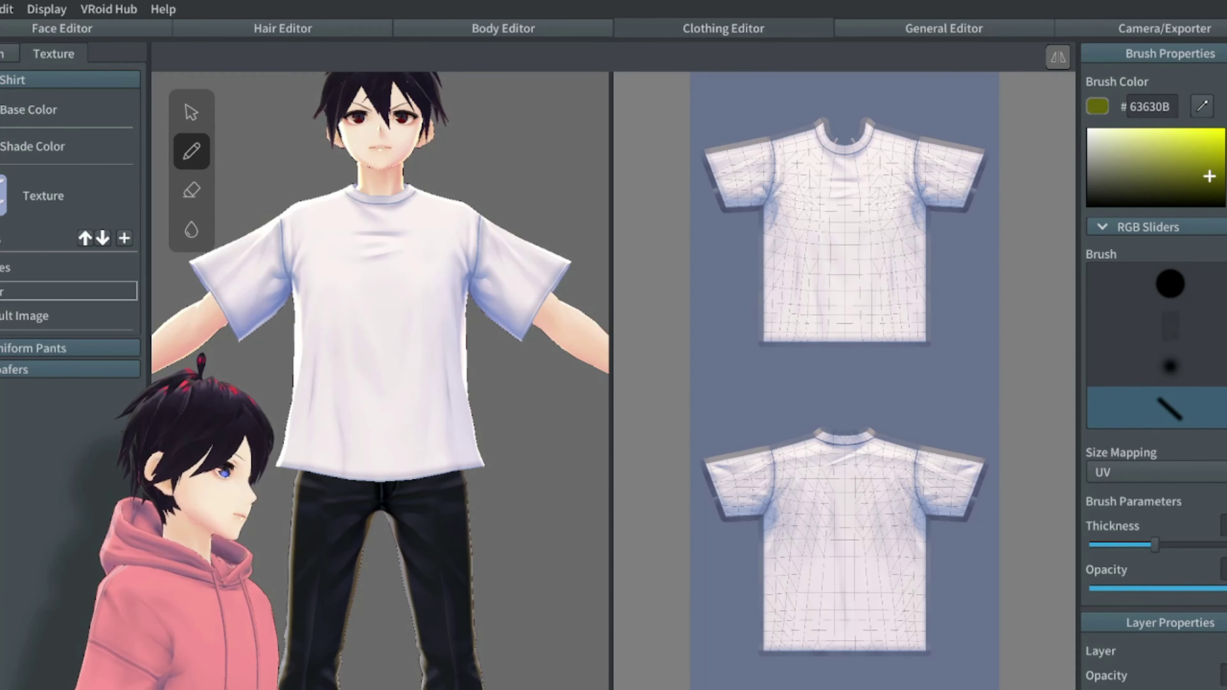
left_click(1226, 179)
left_click(1158, 128)
left_click(1226, 155)
left_click(1224, 206)
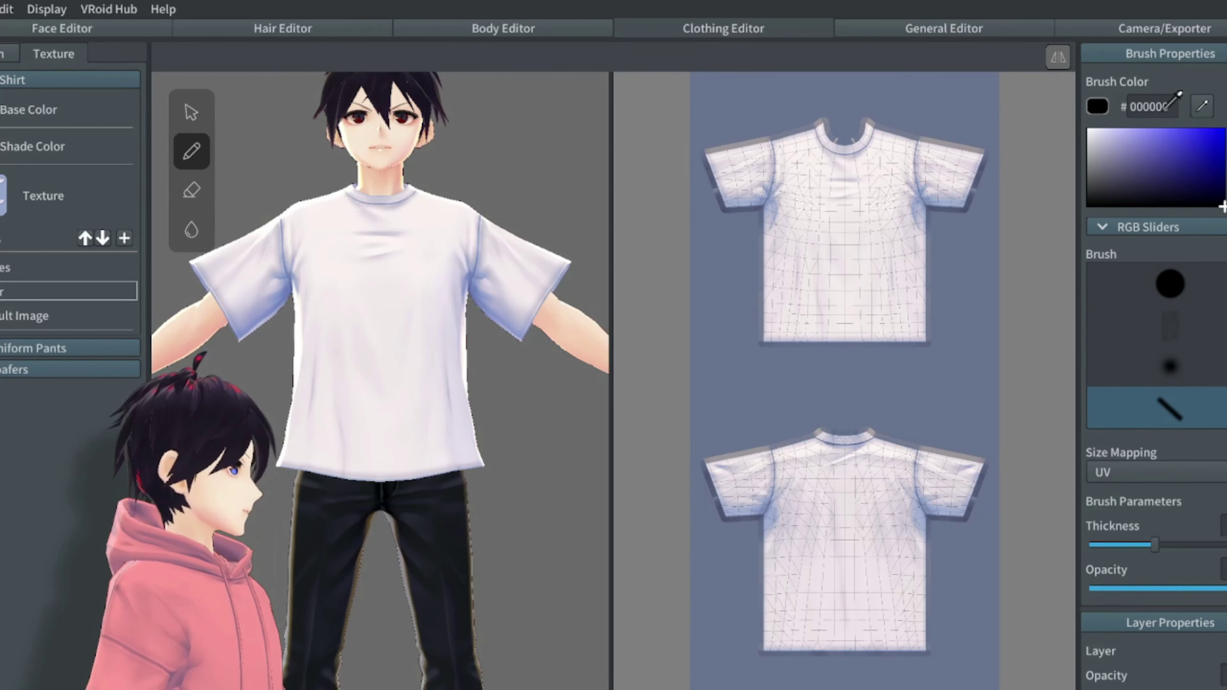
mouse_move(1226, 155)
left_mouse_down()
mouse_move(1226, 179)
mouse_move(1213, 179)
mouse_move(1224, 151)
left_mouse_up()
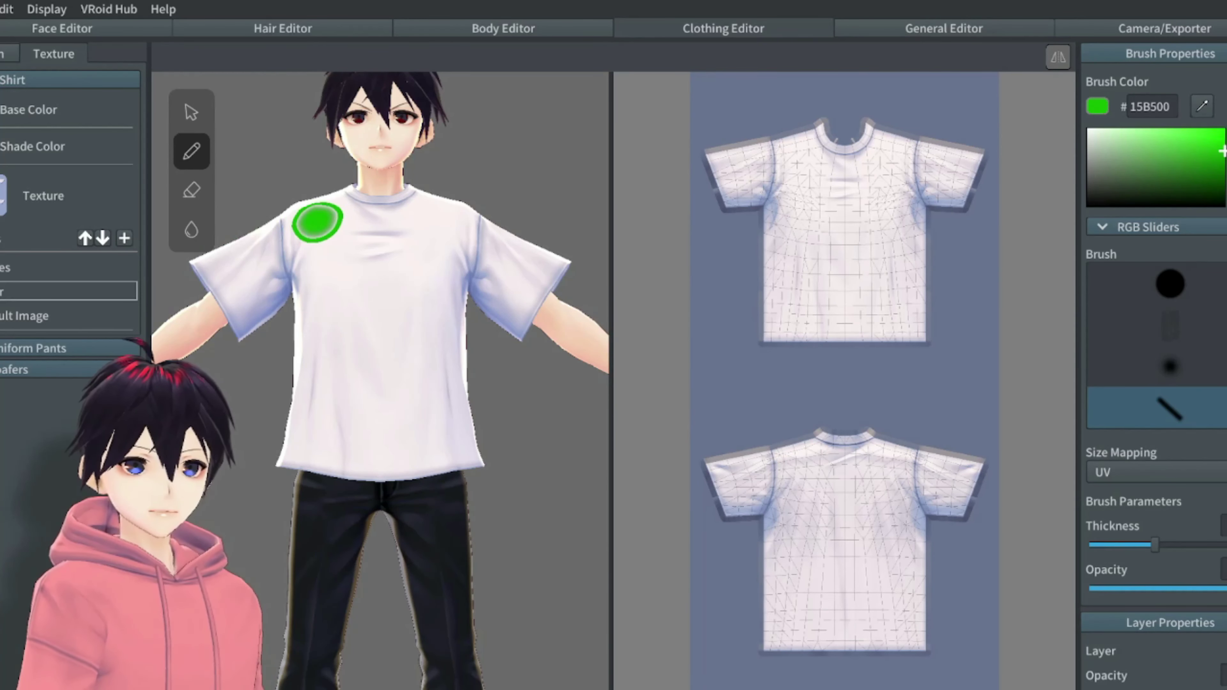
- Try green brush strokes down the shirt's front from the shoulder, and undo them
mouse_move(307, 213)
left_mouse_down()
mouse_move(312, 241)
mouse_move(335, 234)
mouse_move(331, 346)
left_mouse_up()
key("ctrl+z")
key("ctrl+z")
- Paint one sleeve and the adjoining side strip of the T-Shirt green on both the front and the back
mouse_move(218, 290)
left_mouse_down()
mouse_move(241, 274)
mouse_move(250, 234)
mouse_move(297, 249)
mouse_move(256, 304)
mouse_move(271, 352)
left_mouse_up()
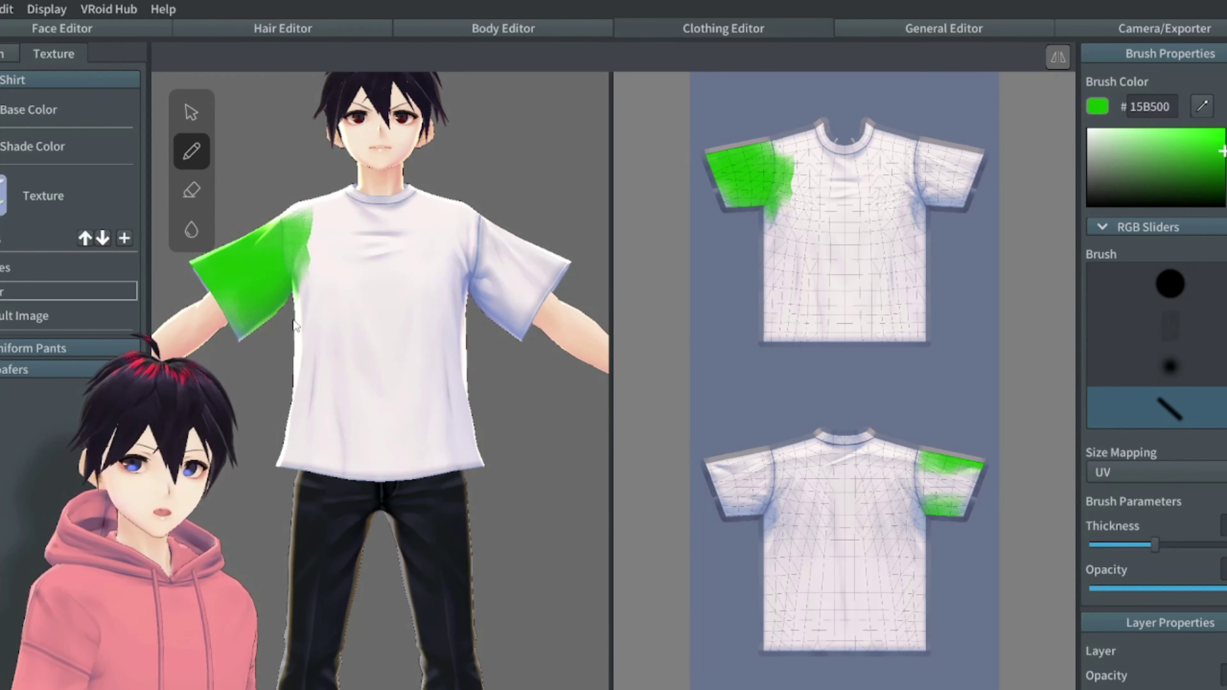
mouse_move(309, 304)
left_mouse_down()
mouse_move(289, 442)
mouse_move(310, 454)
mouse_move(310, 290)
mouse_move(288, 247)
mouse_move(338, 213)
mouse_move(290, 339)
mouse_move(320, 219)
mouse_move(338, 202)
mouse_move(312, 198)
mouse_move(344, 203)
left_mouse_up()
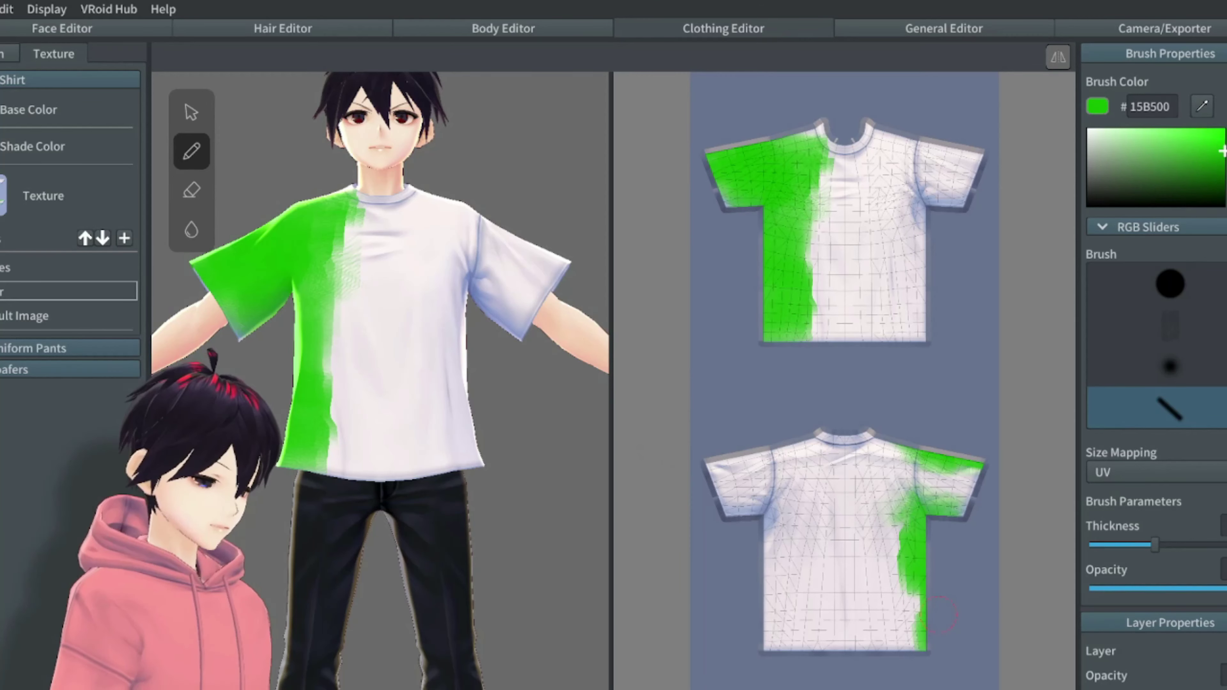
mouse_move(919, 590)
left_mouse_down()
mouse_move(910, 655)
mouse_move(911, 447)
mouse_move(942, 483)
mouse_move(966, 488)
mouse_move(963, 516)
left_mouse_up()
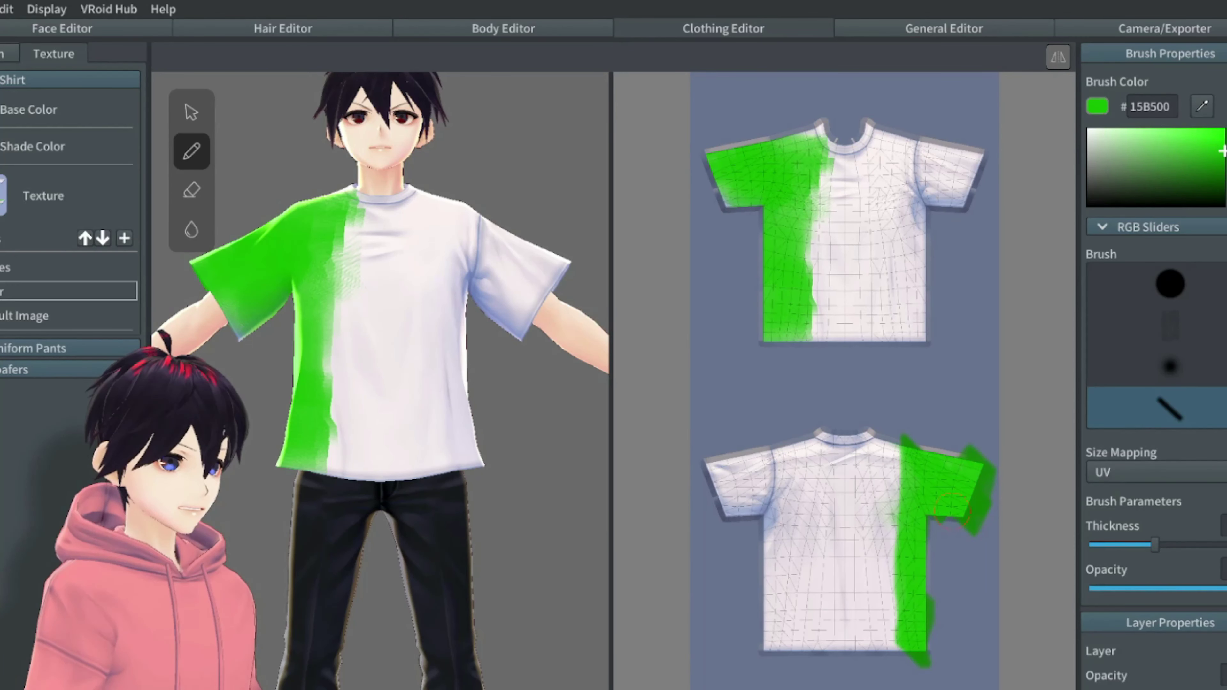
mouse_move(802, 133)
left_mouse_down()
mouse_move(819, 123)
mouse_move(797, 358)
mouse_move(775, 274)
left_mouse_up()
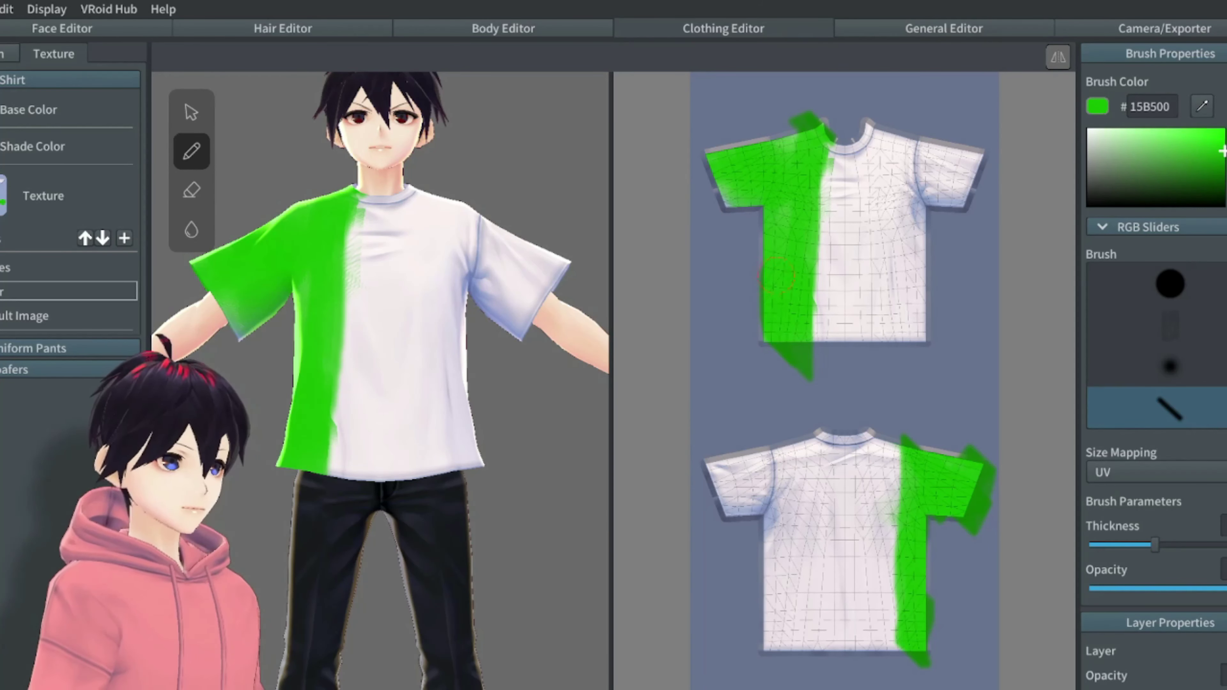
mouse_move(783, 220)
left_mouse_down()
mouse_move(753, 218)
mouse_move(734, 196)
mouse_move(726, 131)
mouse_move(787, 126)
mouse_move(803, 139)
left_mouse_up()
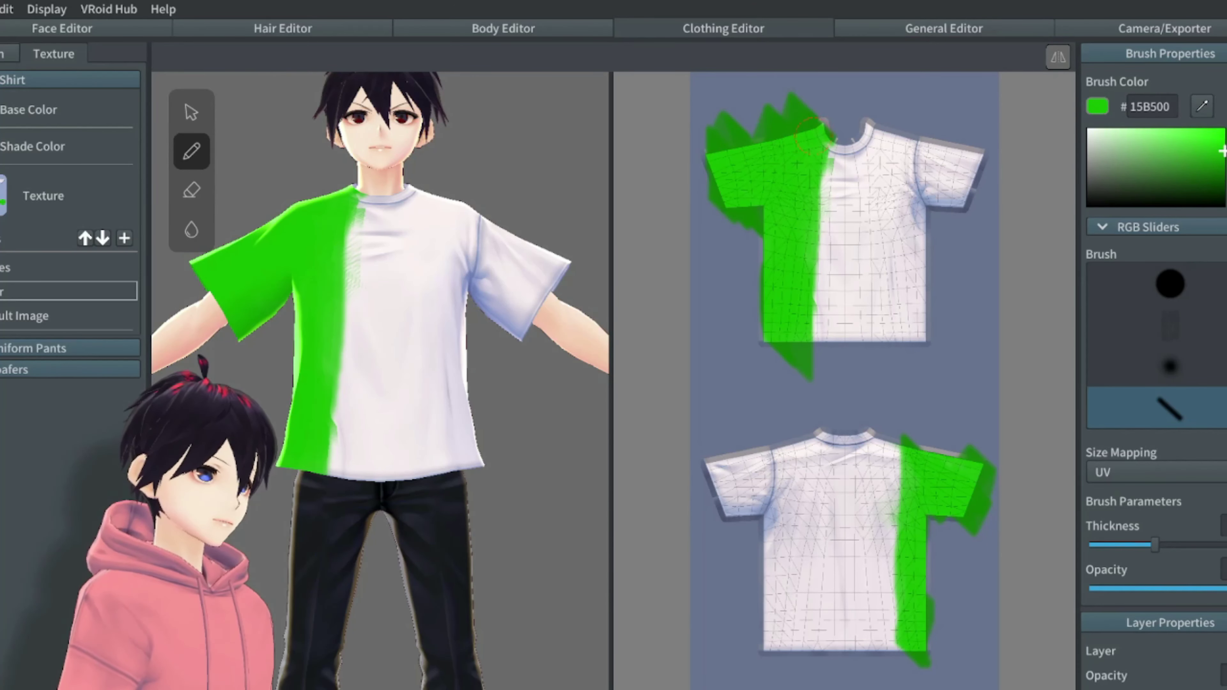
- Set the brush color to brown 866007 and paint a diamond-like patch on the shirt's chest
key("e")
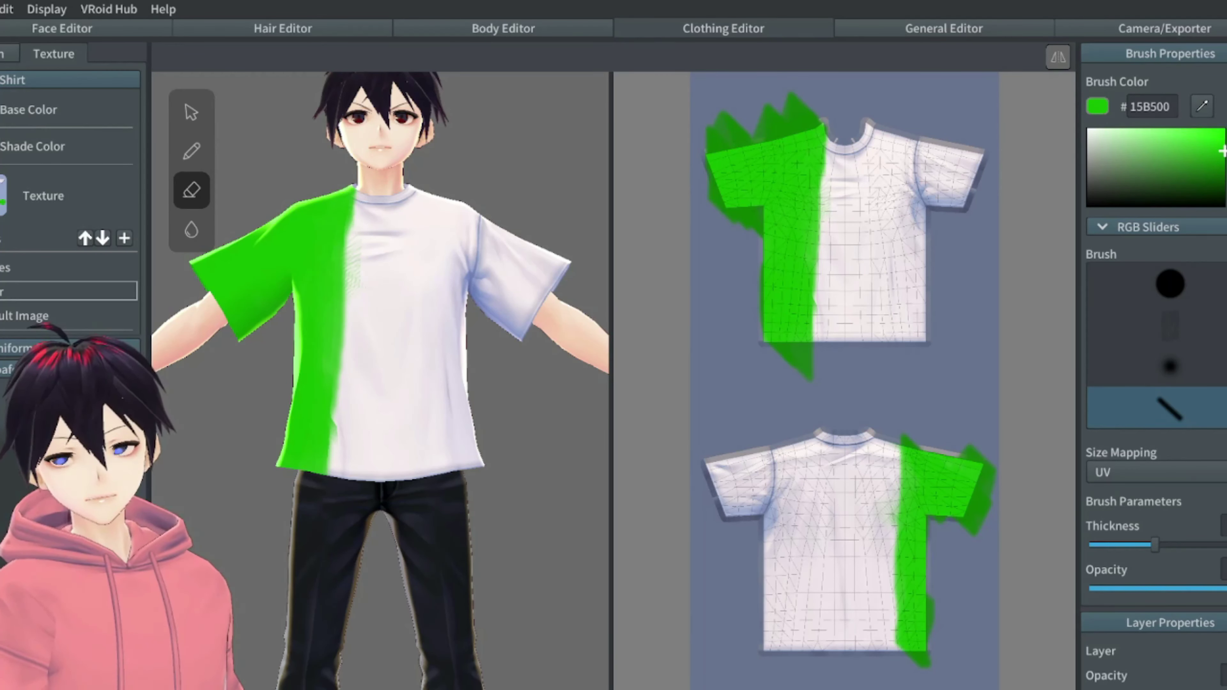
mouse_move(1226, 153)
left_mouse_down()
mouse_move(1226, 176)
mouse_move(1226, 134)
mouse_move(1217, 167)
left_mouse_up()
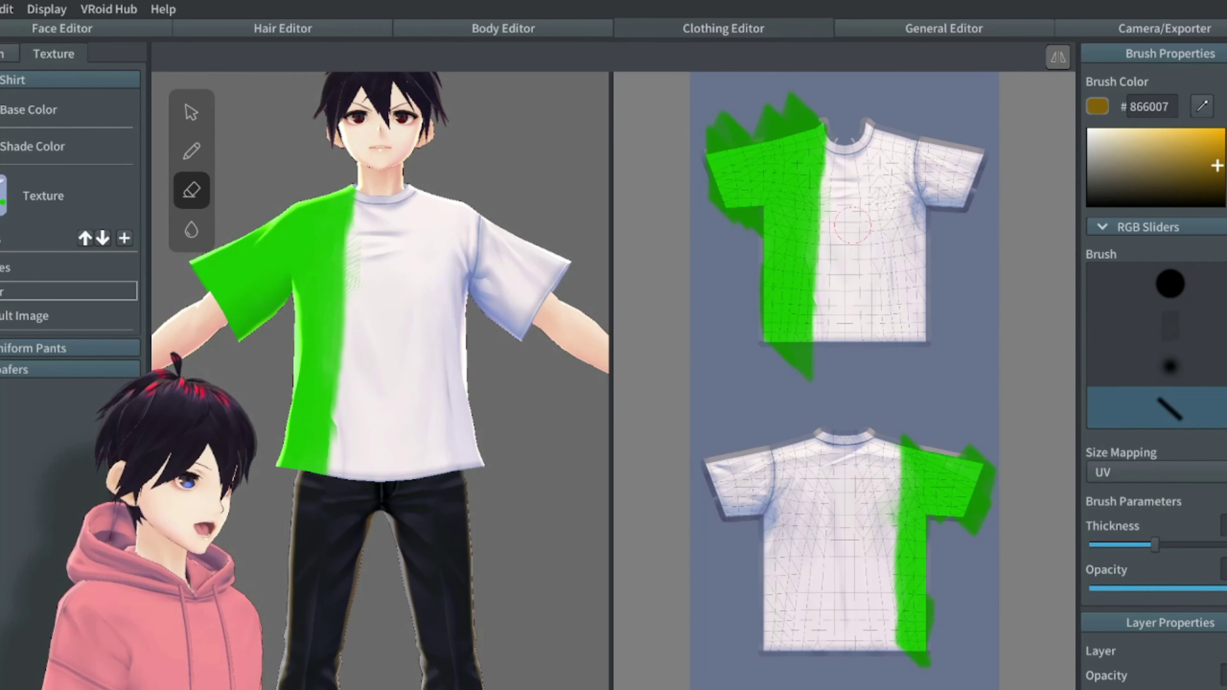
left_click(192, 152)
mouse_move(367, 261)
left_mouse_down()
mouse_move(401, 348)
mouse_move(380, 295)
mouse_move(411, 323)
mouse_move(384, 270)
mouse_move(401, 285)
left_mouse_up()
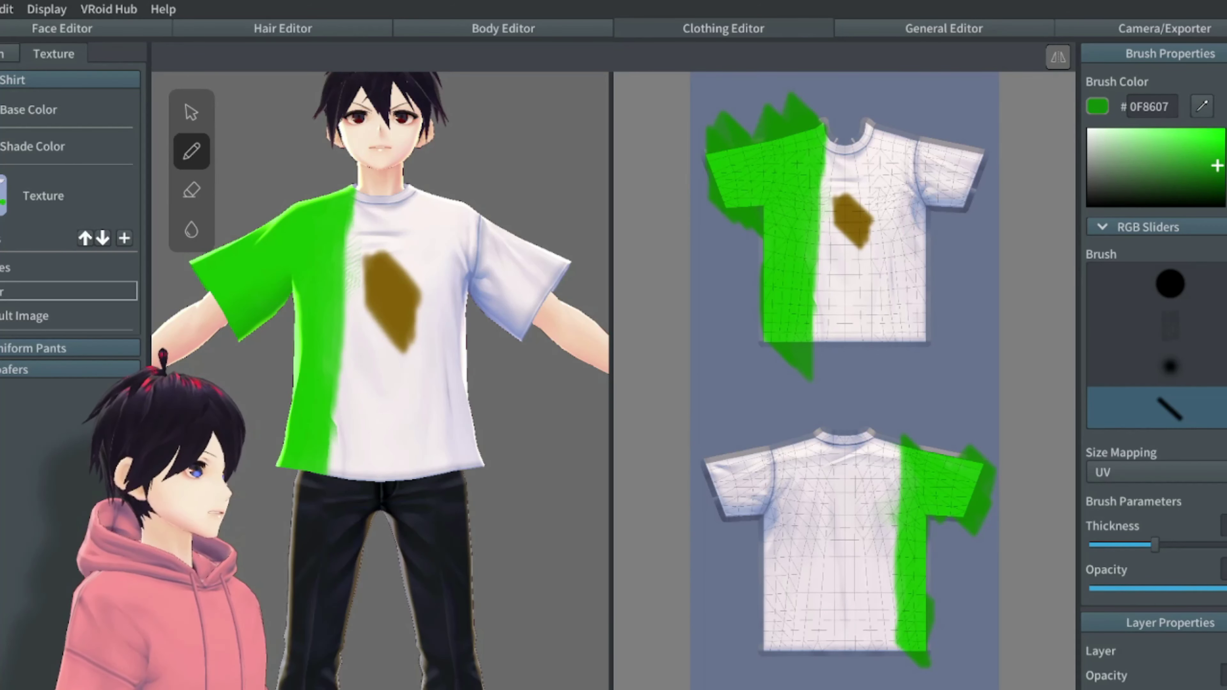
- Paint a curved green 0B9C02 stroke below the brown patch with the hard round brush at a smaller thickness
mouse_move(1217, 166)
left_mouse_down()
mouse_move(1222, 128)
mouse_move(1222, 159)
left_mouse_up()
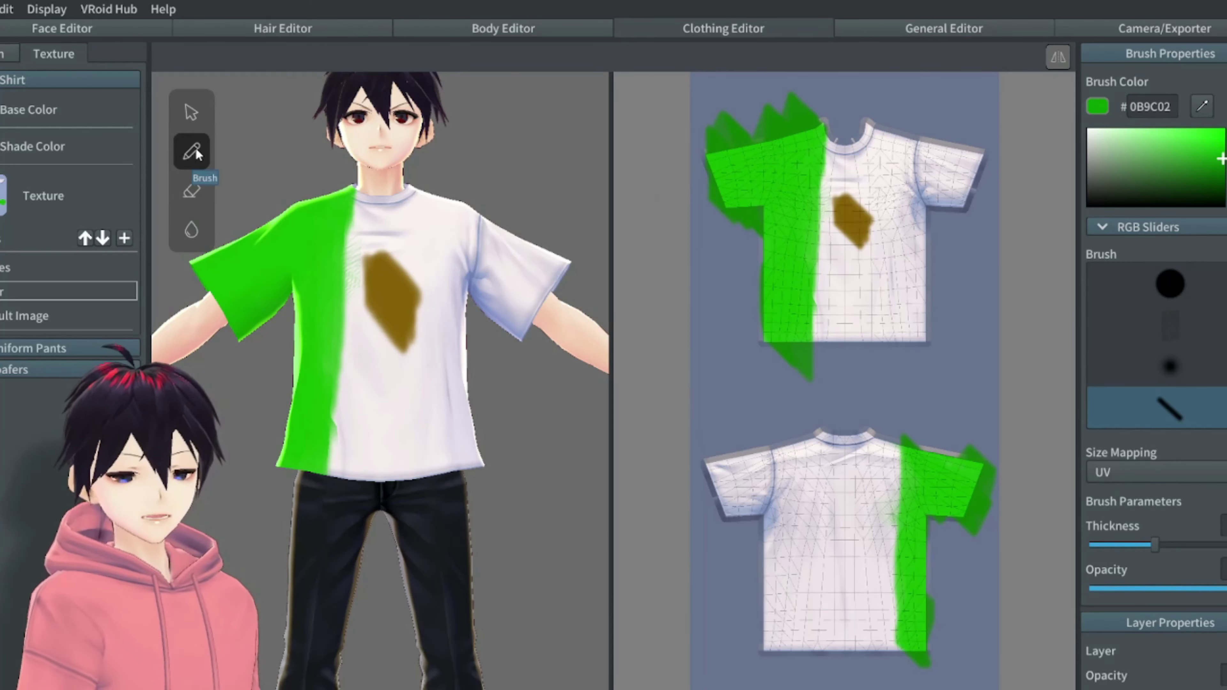
left_click(1178, 299)
left_click_drag(1153, 541, 1140, 542)
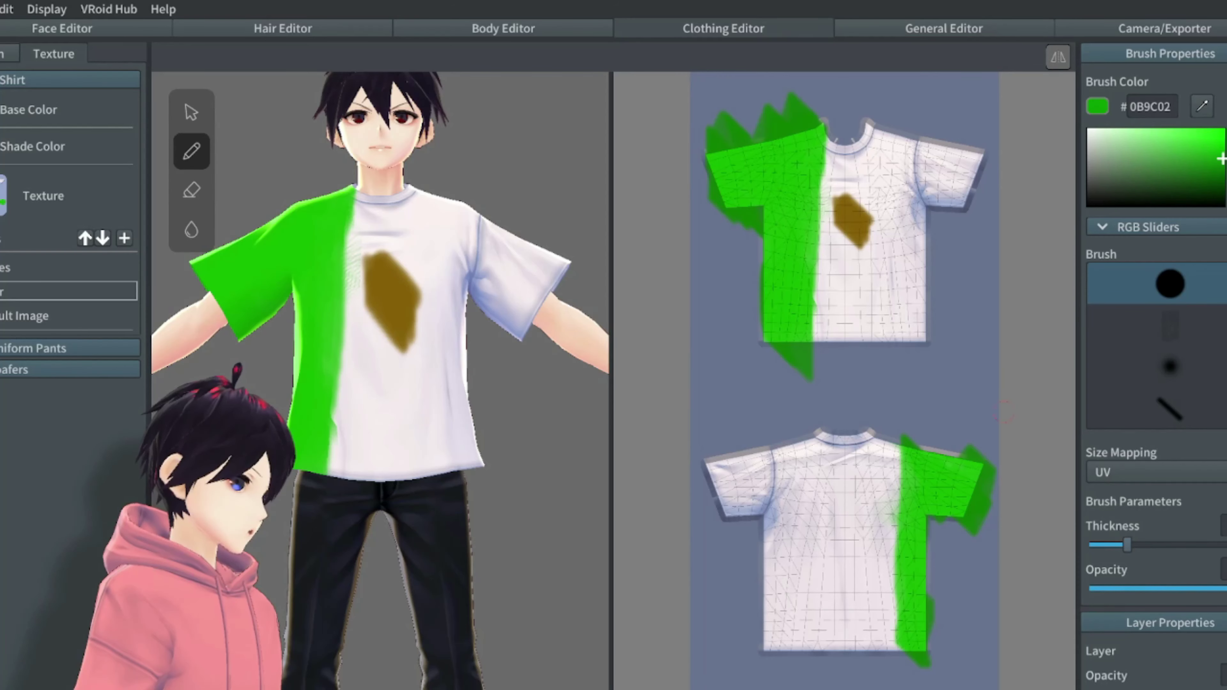
mouse_move(826, 236)
left_mouse_down()
mouse_move(871, 253)
mouse_move(878, 232)
left_mouse_up()
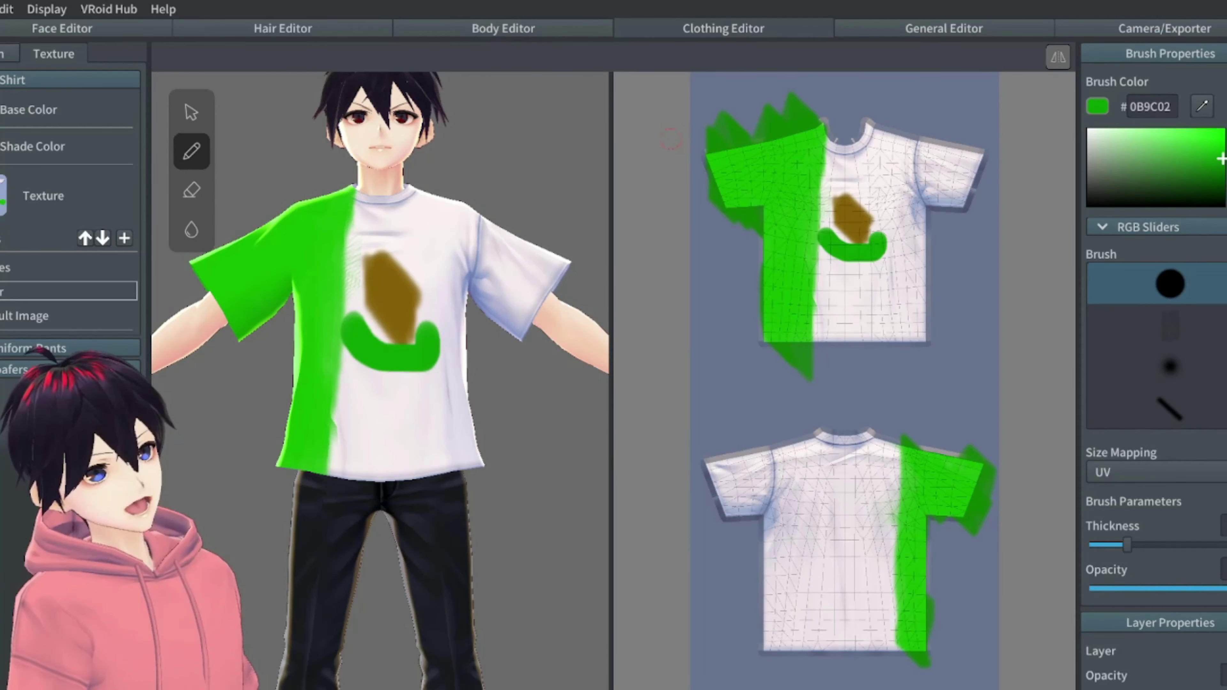
- Set the brush color to red AE0000, and replace it with green 23B810 sampled from the painted back sleeve
left_click_drag(1226, 181, 1226, 207)
left_click_drag(1211, 165, 1223, 155)
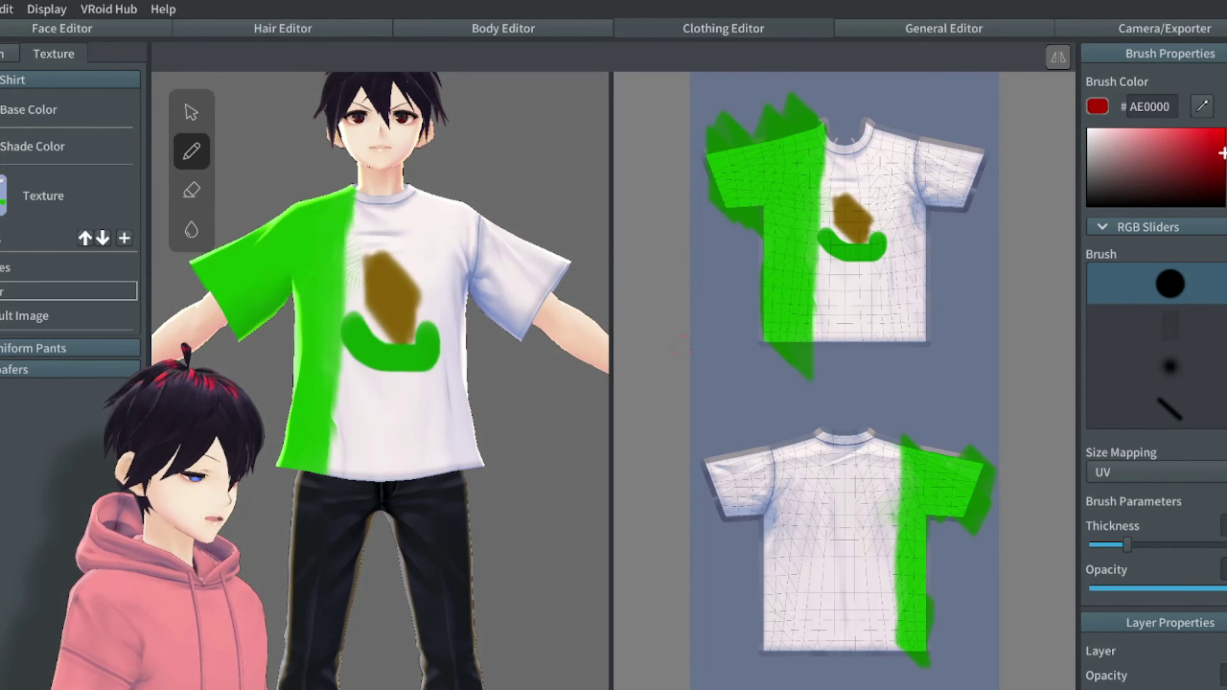
left_click(1201, 106)
left_click(956, 453)
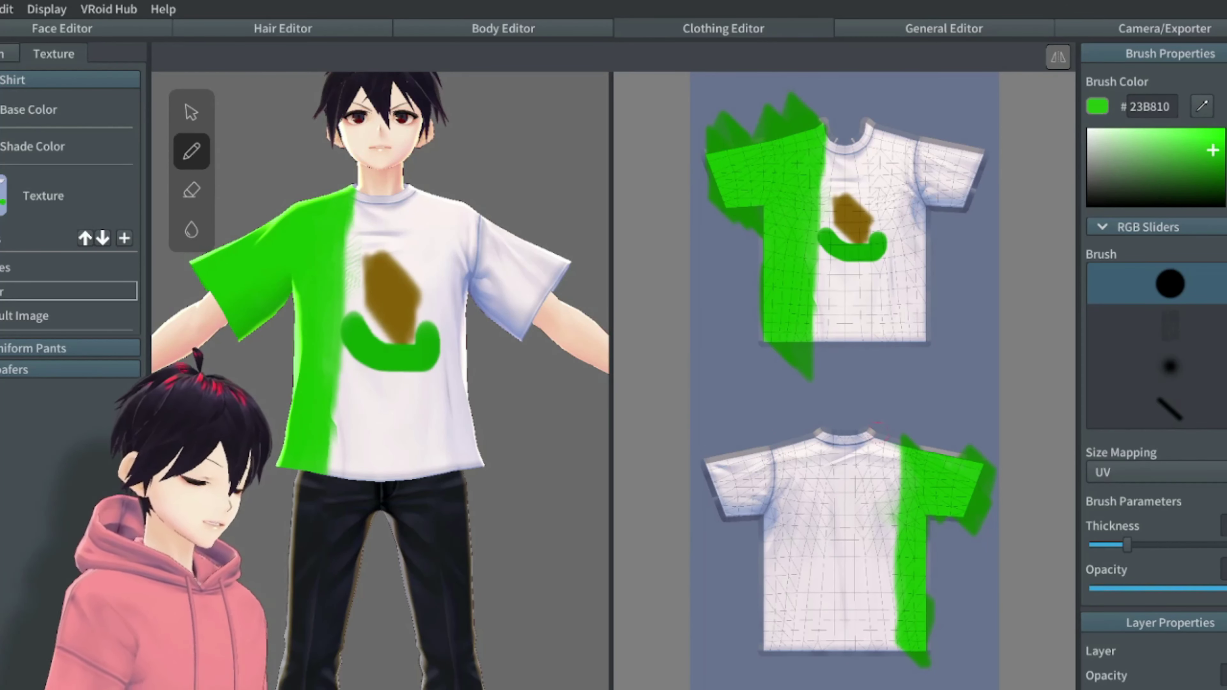
- Try a vertical green stroke down the middle of the shirt's back, and undo it
left_click_drag(870, 428, 862, 649)
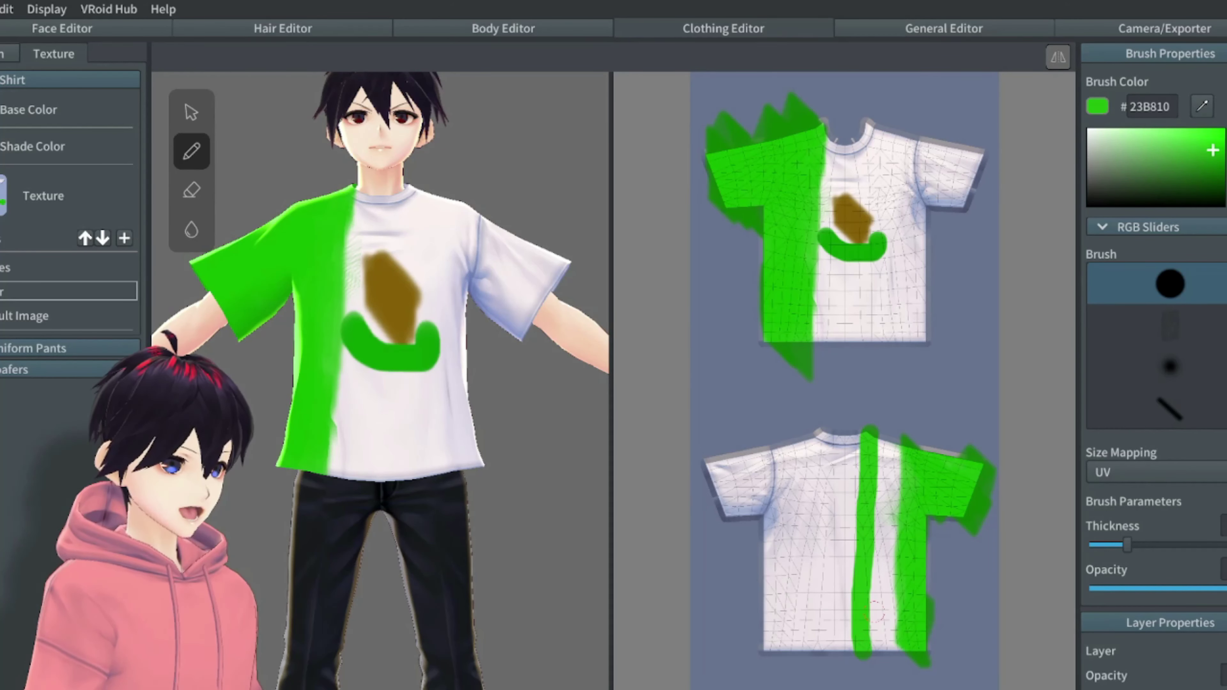
key("ctrl+z")
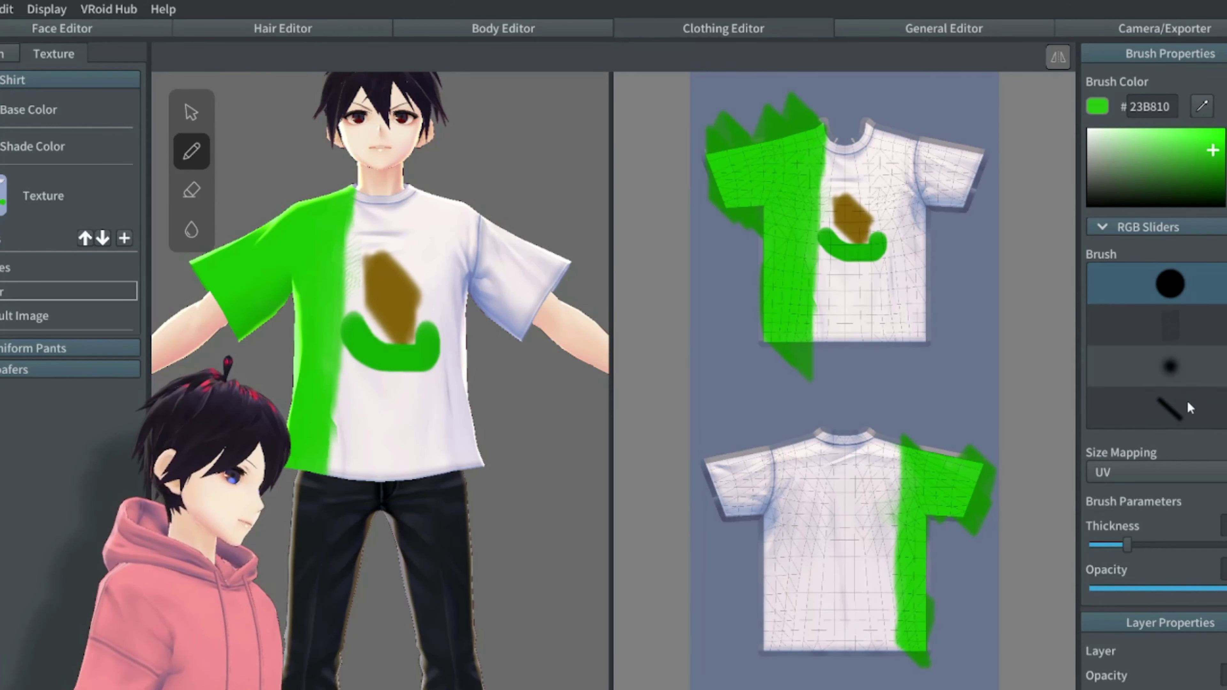
- Paint a wide green panel down one side of the shirt's back with the slanted line brush at a larger thickness
left_click(1179, 406)
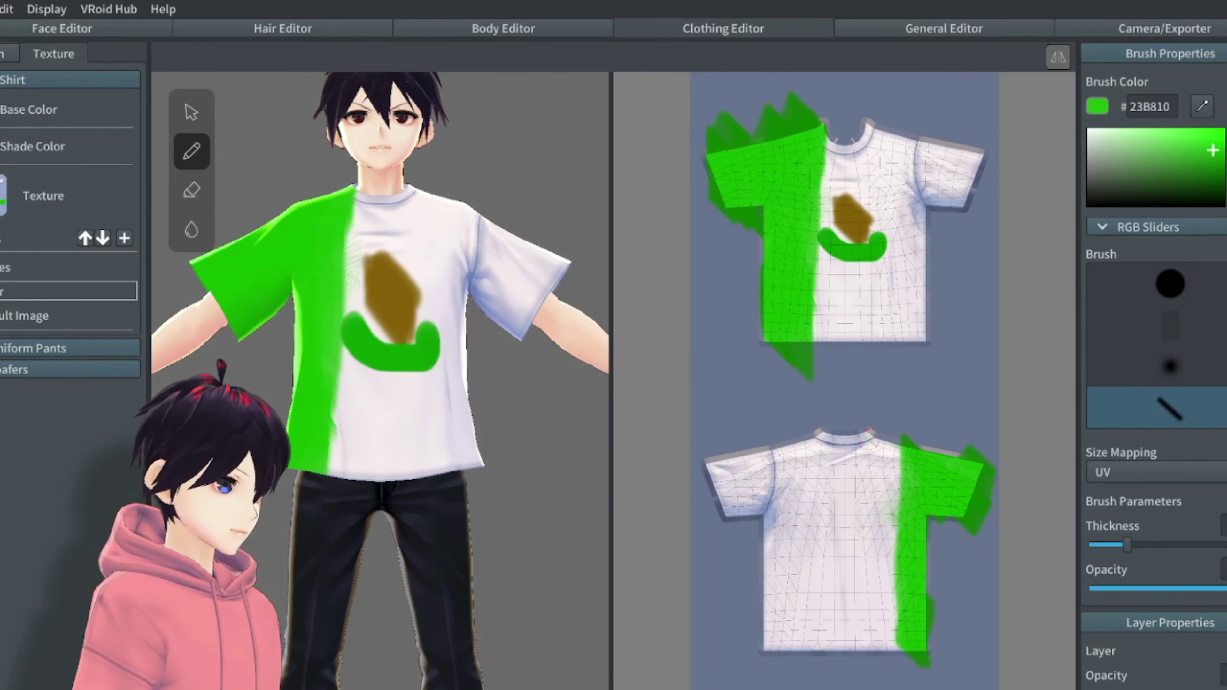
left_click_drag(871, 434, 866, 603)
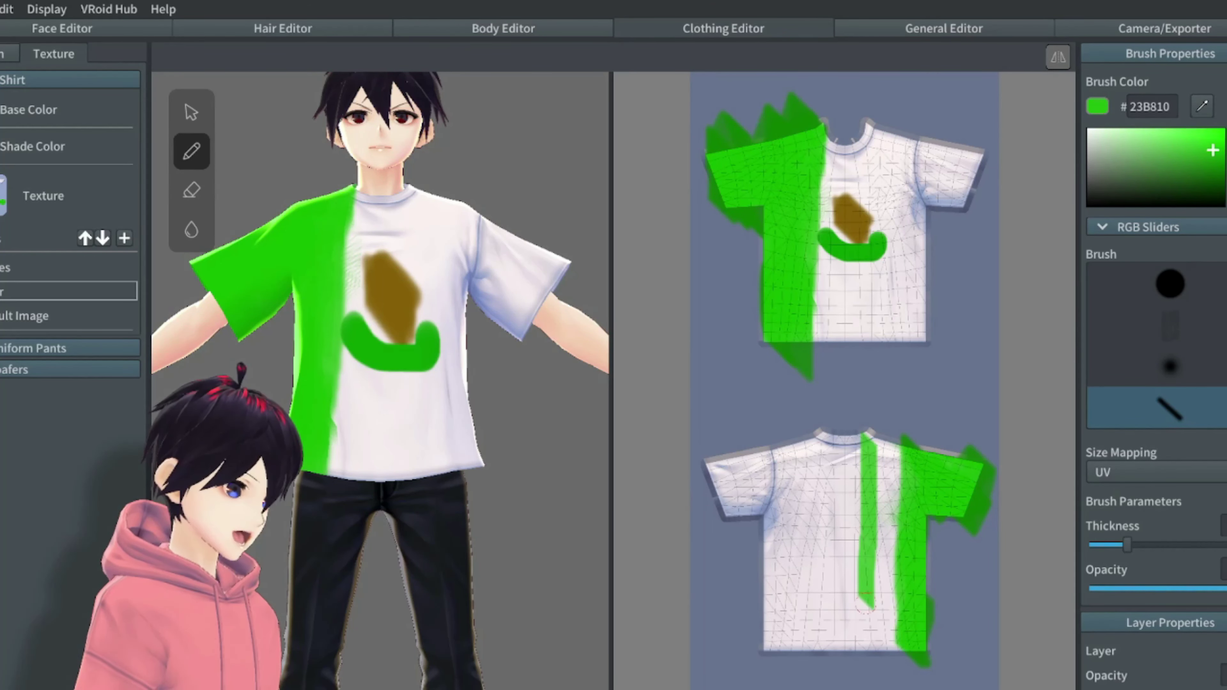
key("ctrl+z")
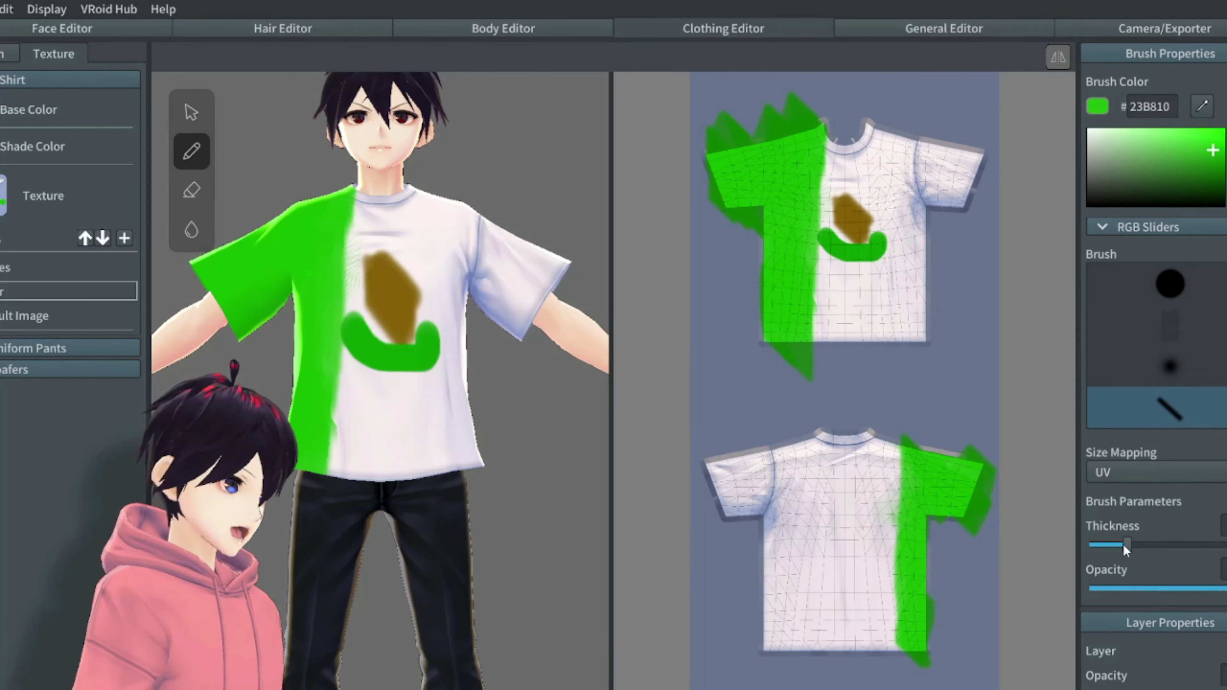
mouse_move(874, 428)
left_mouse_down()
mouse_move(891, 502)
mouse_move(893, 435)
mouse_move(886, 628)
mouse_move(901, 648)
mouse_move(931, 485)
left_mouse_up()
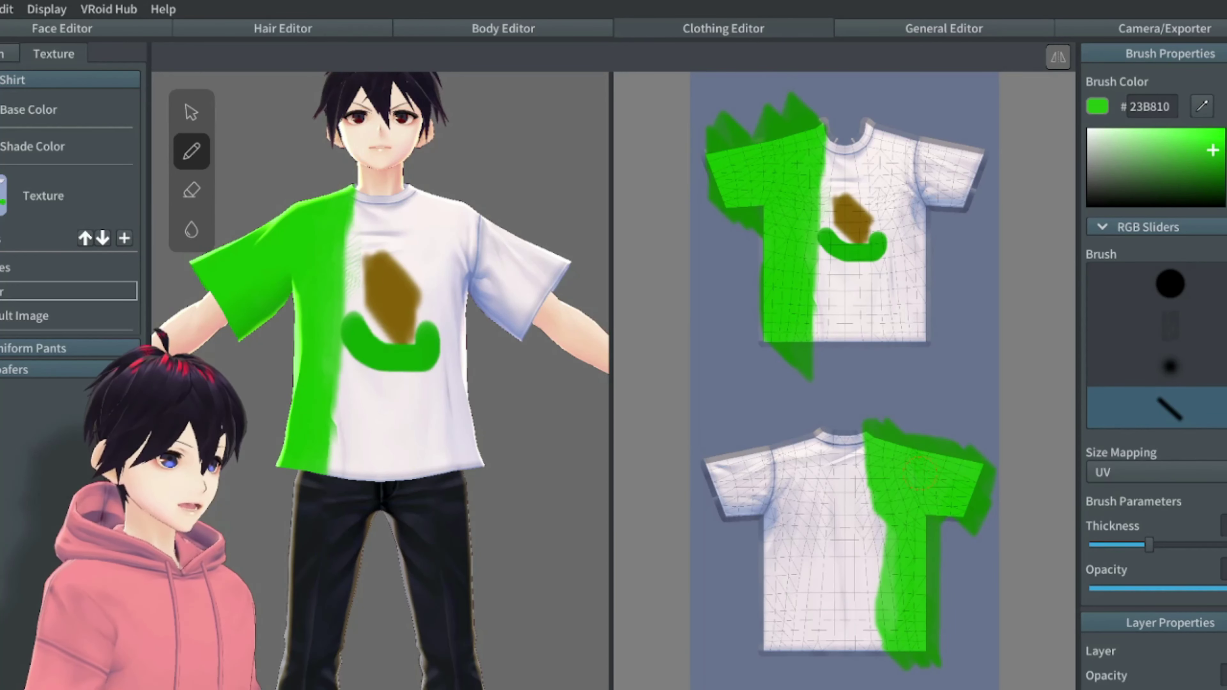
mouse_move(871, 498)
left_mouse_down()
mouse_move(871, 638)
mouse_move(891, 490)
left_mouse_up()
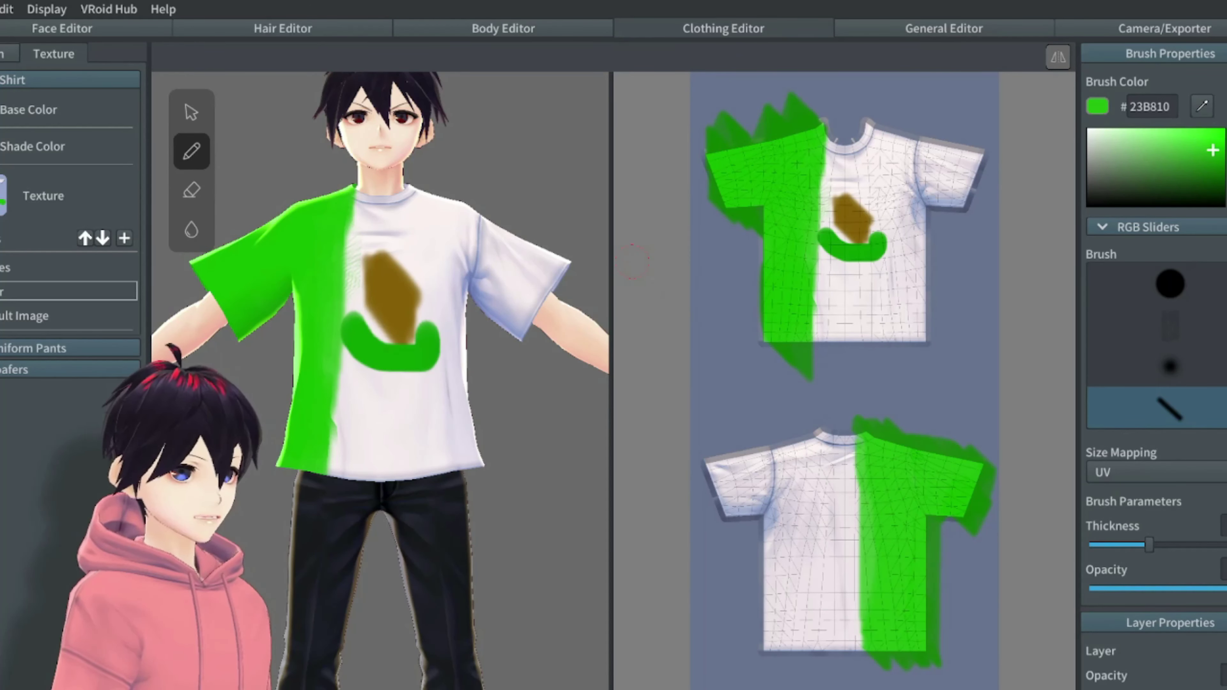
- Set the brush color to red B10606 and paint the opposite side and sleeve of the shirt's back
left_click_drag(1226, 153, 1226, 128)
left_click_drag(1223, 170, 1220, 153)
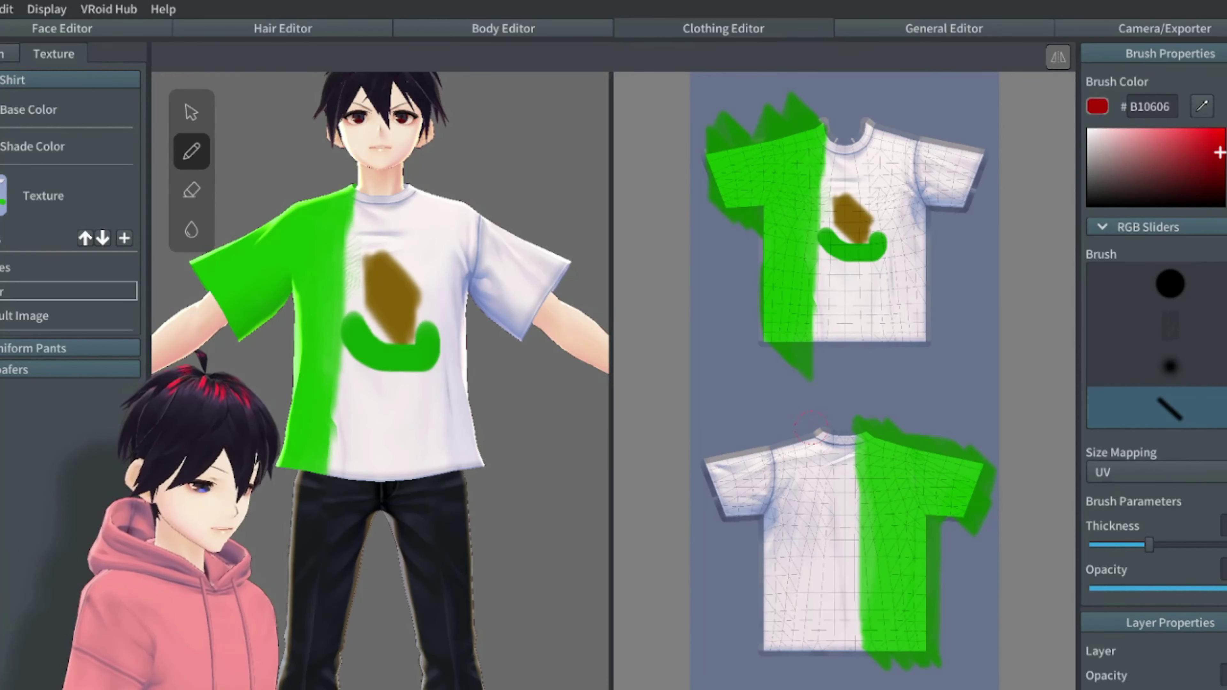
mouse_move(812, 426)
left_mouse_down()
mouse_move(818, 441)
mouse_move(812, 416)
left_mouse_up()
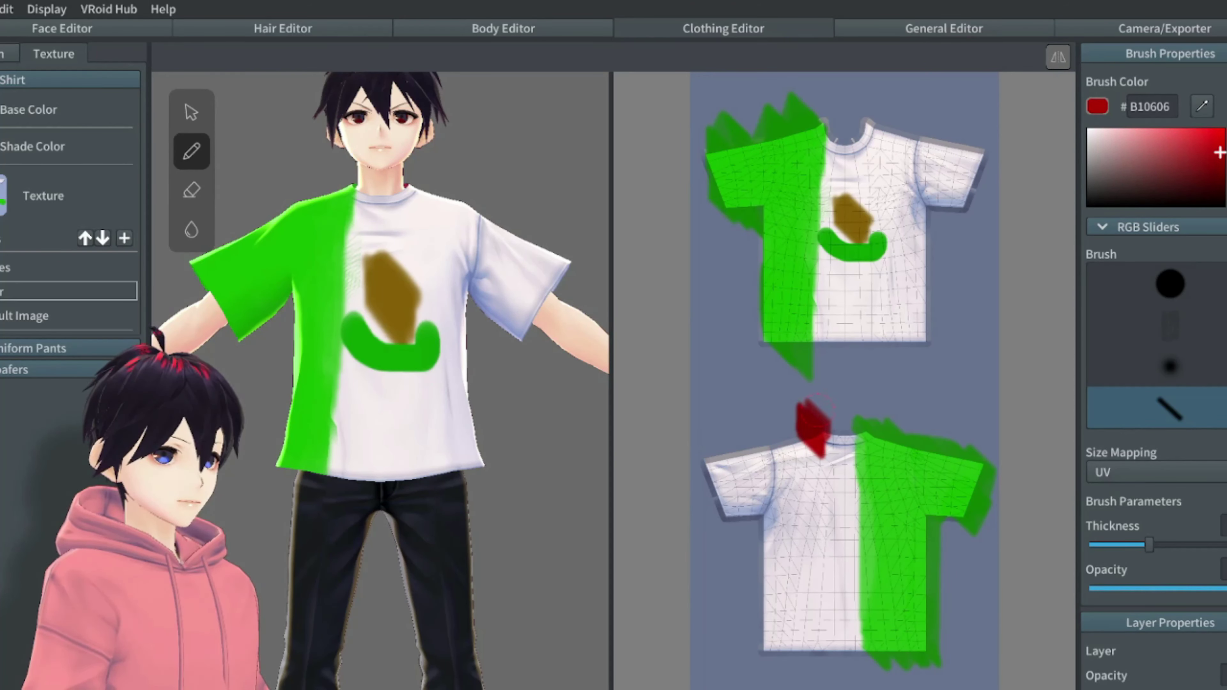
mouse_move(816, 421)
left_mouse_down()
mouse_move(816, 638)
mouse_move(777, 660)
mouse_move(764, 609)
mouse_move(764, 459)
mouse_move(775, 424)
mouse_move(786, 459)
mouse_move(775, 510)
mouse_move(791, 483)
mouse_move(774, 647)
mouse_move(796, 488)
mouse_move(786, 601)
mouse_move(798, 602)
left_mouse_up()
mouse_move(706, 451)
left_mouse_down()
mouse_move(724, 517)
mouse_move(714, 445)
mouse_move(718, 532)
left_mouse_up()
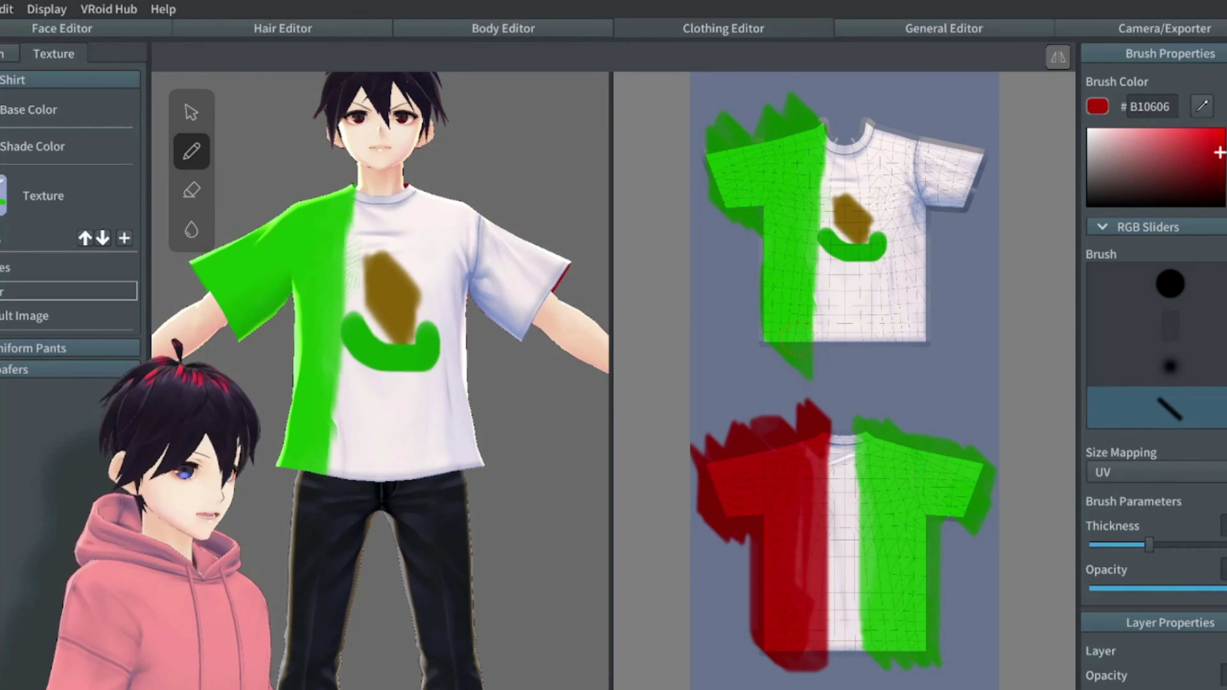
- Paint the unpainted sleeve and side of the shirt's front red, leaving a white vertical band in the middle
mouse_move(879, 116)
left_mouse_down()
mouse_move(873, 160)
mouse_move(952, 155)
mouse_move(985, 186)
mouse_move(966, 212)
mouse_move(903, 242)
mouse_move(903, 360)
mouse_move(923, 241)
mouse_move(928, 357)
mouse_move(937, 218)
left_mouse_up()
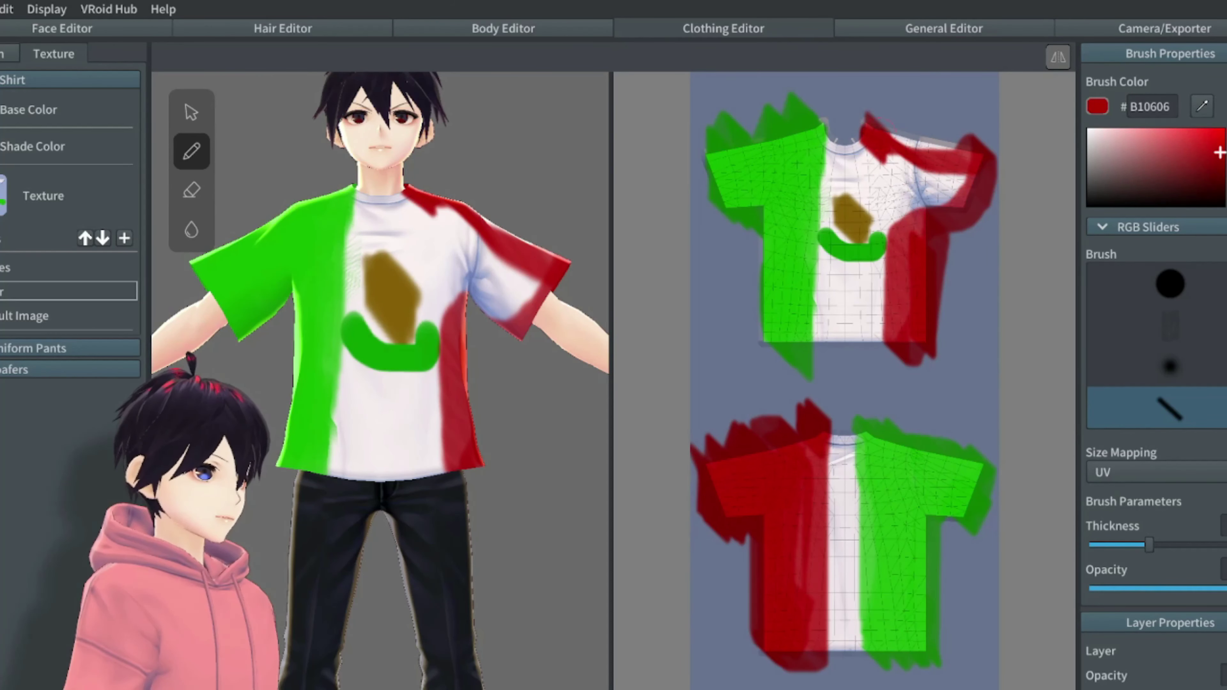
mouse_move(883, 145)
left_mouse_down()
mouse_move(879, 362)
mouse_move(908, 155)
mouse_move(925, 218)
mouse_move(942, 145)
mouse_move(966, 203)
mouse_move(980, 145)
mouse_move(869, 96)
mouse_move(942, 126)
left_mouse_up()
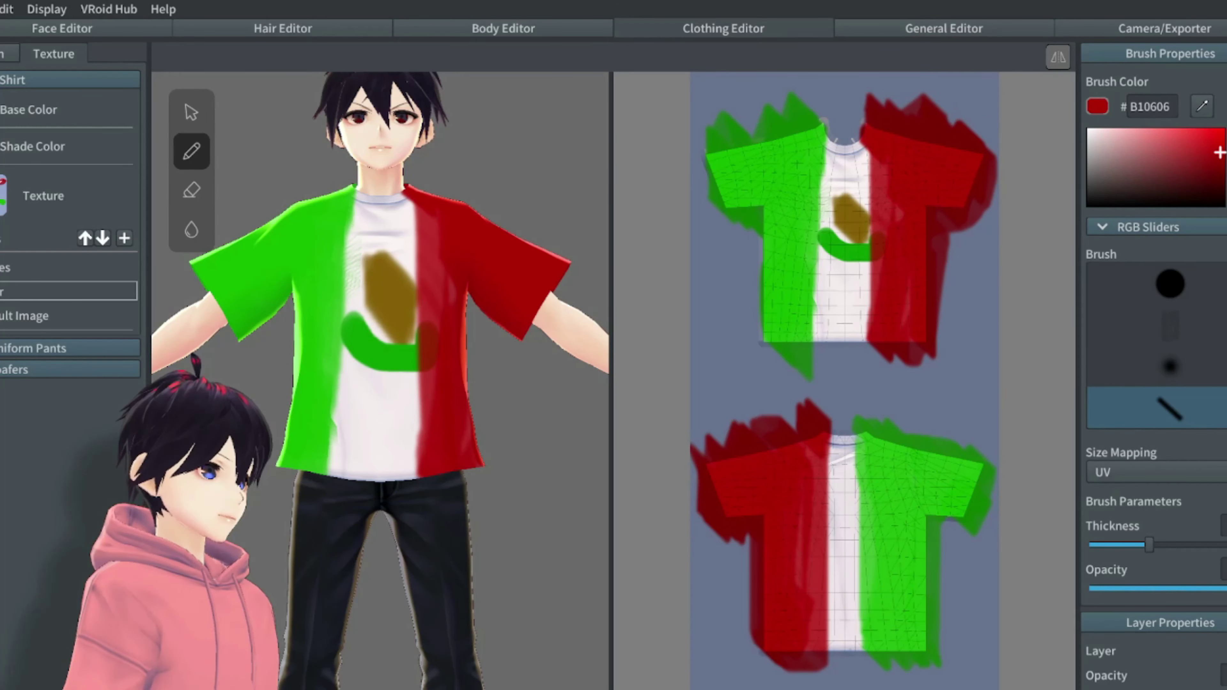
mouse_move(884, 198)
left_mouse_down()
mouse_move(879, 236)
mouse_move(903, 324)
mouse_move(889, 372)
mouse_move(912, 396)
left_mouse_up()
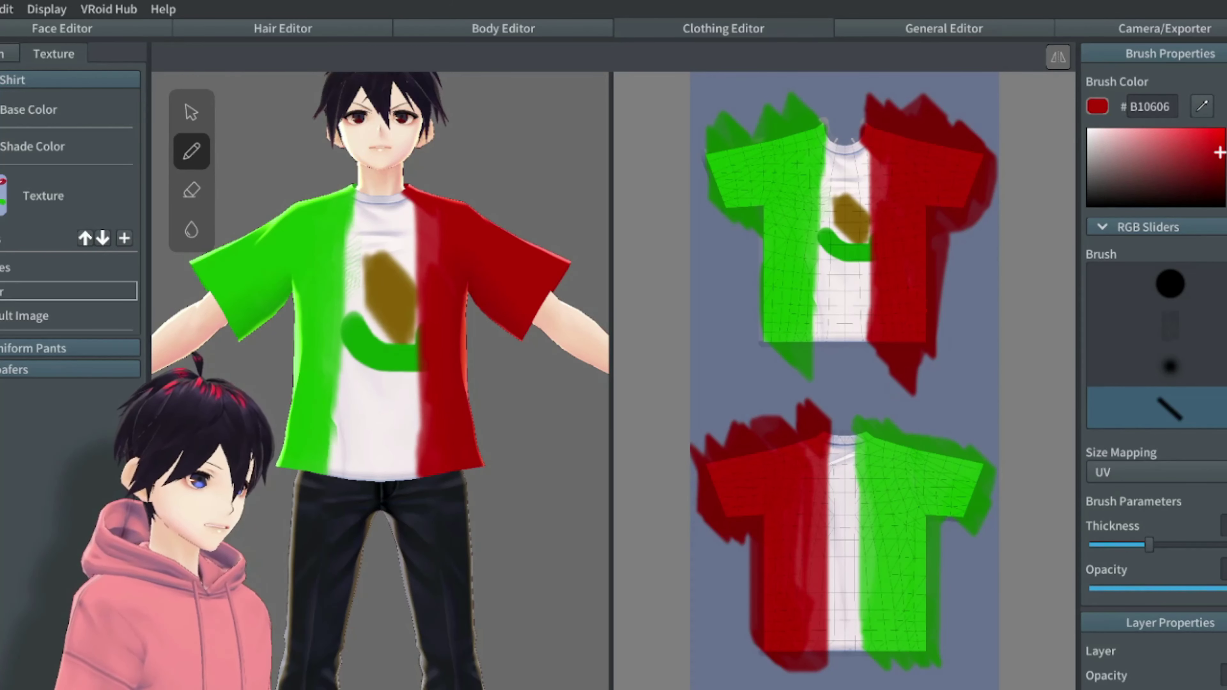
left_click_drag(880, 159, 878, 205)
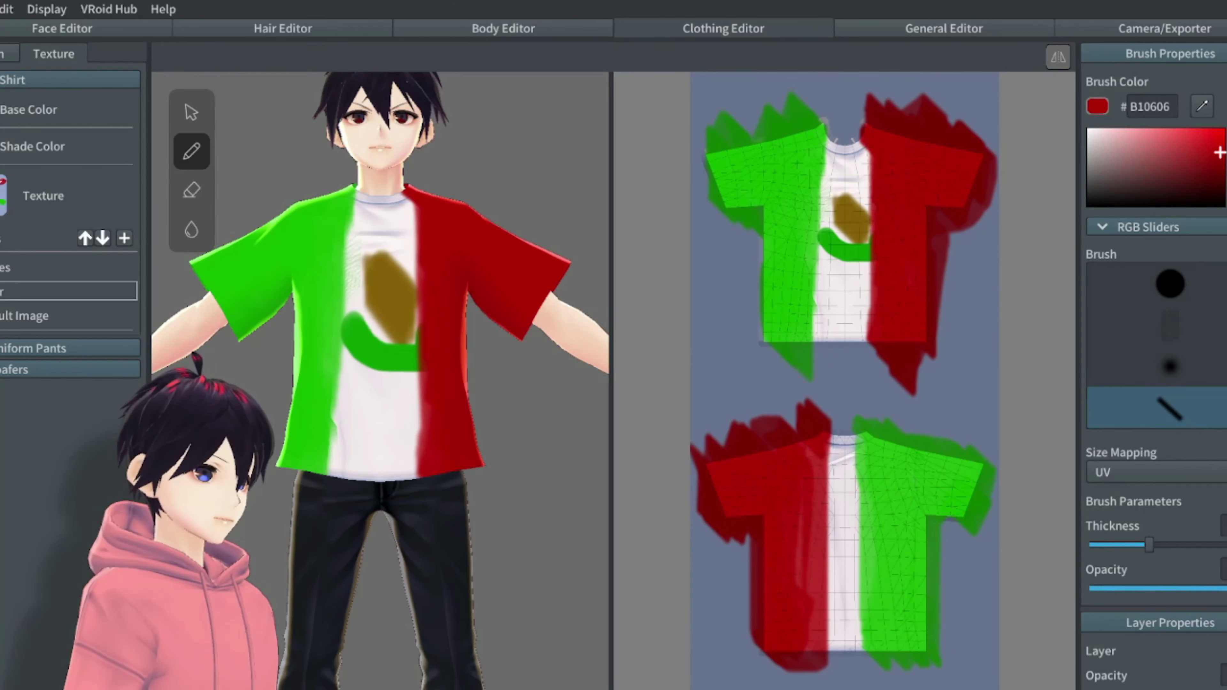
left_click_drag(870, 261, 878, 384)
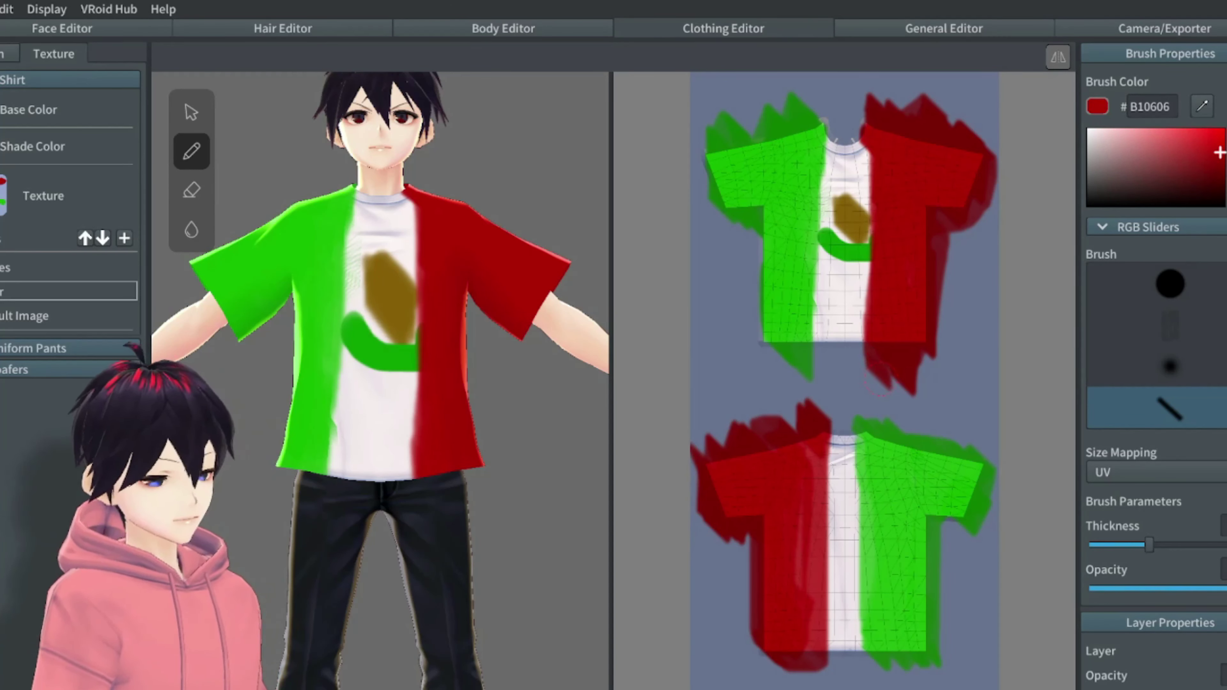
- Erase the brown patch and green curve from the chest, and retouch the inner edge of the front's red panel
key("e")
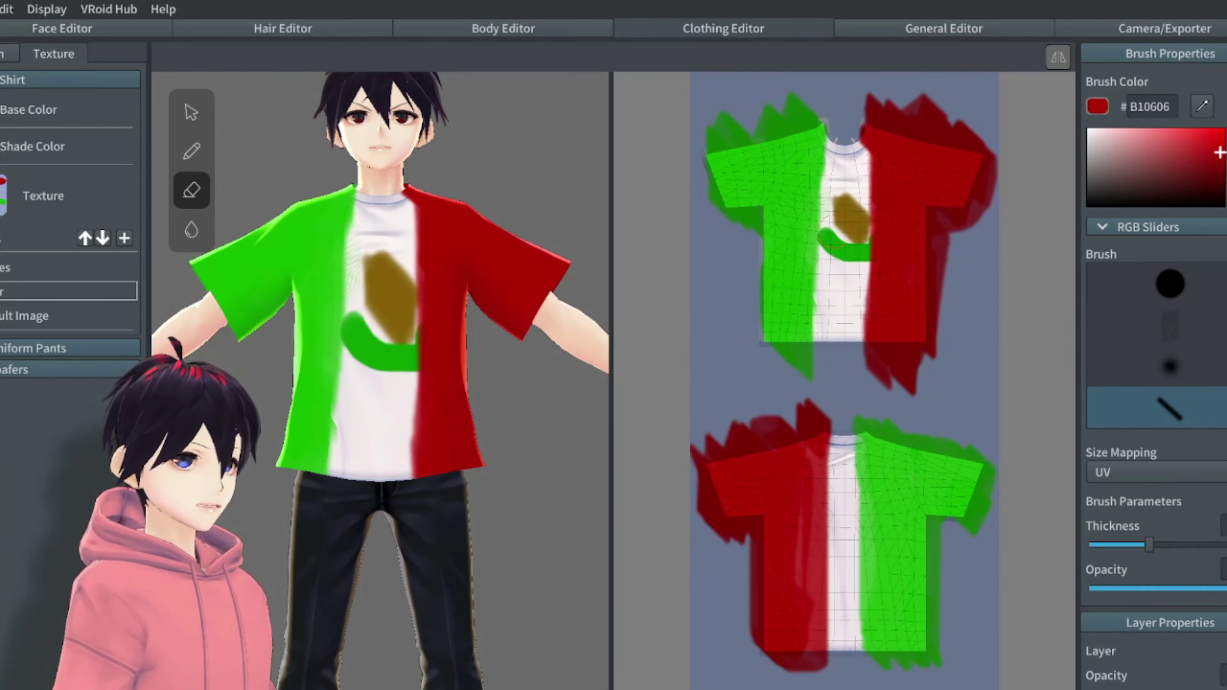
mouse_move(843, 205)
left_mouse_down()
mouse_move(816, 247)
mouse_move(857, 213)
mouse_move(852, 257)
mouse_move(867, 252)
mouse_move(859, 201)
mouse_move(870, 230)
mouse_move(813, 227)
left_mouse_up()
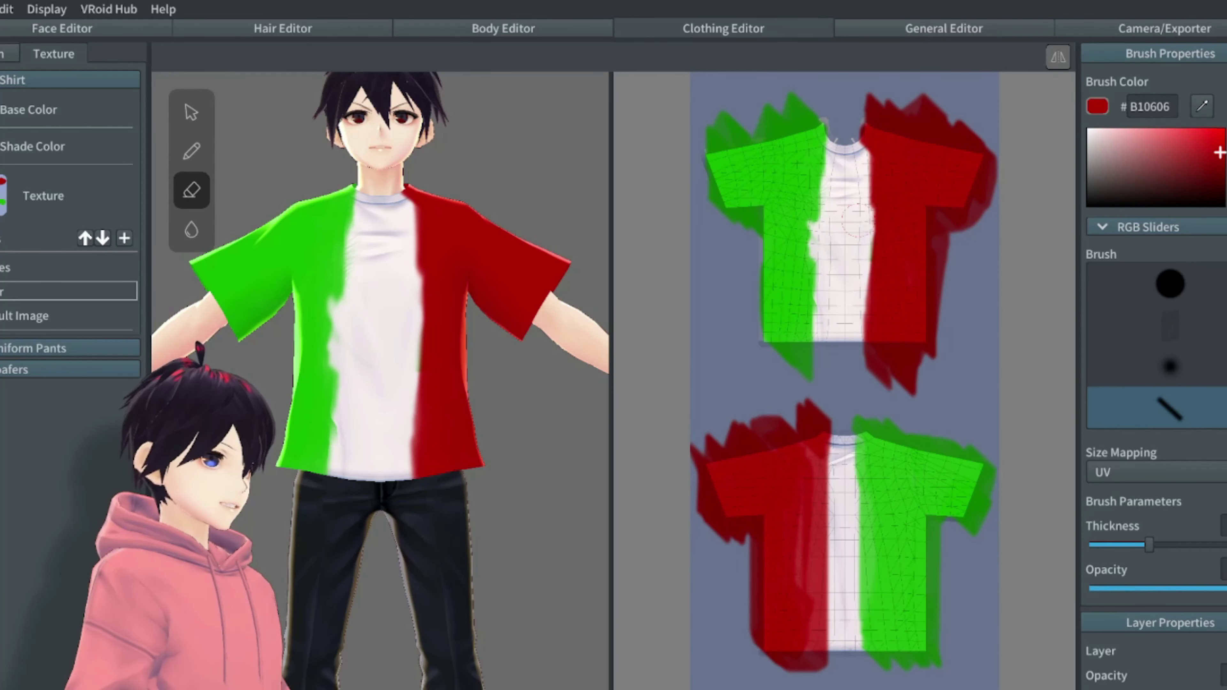
key("b")
left_click_drag(872, 208, 870, 269)
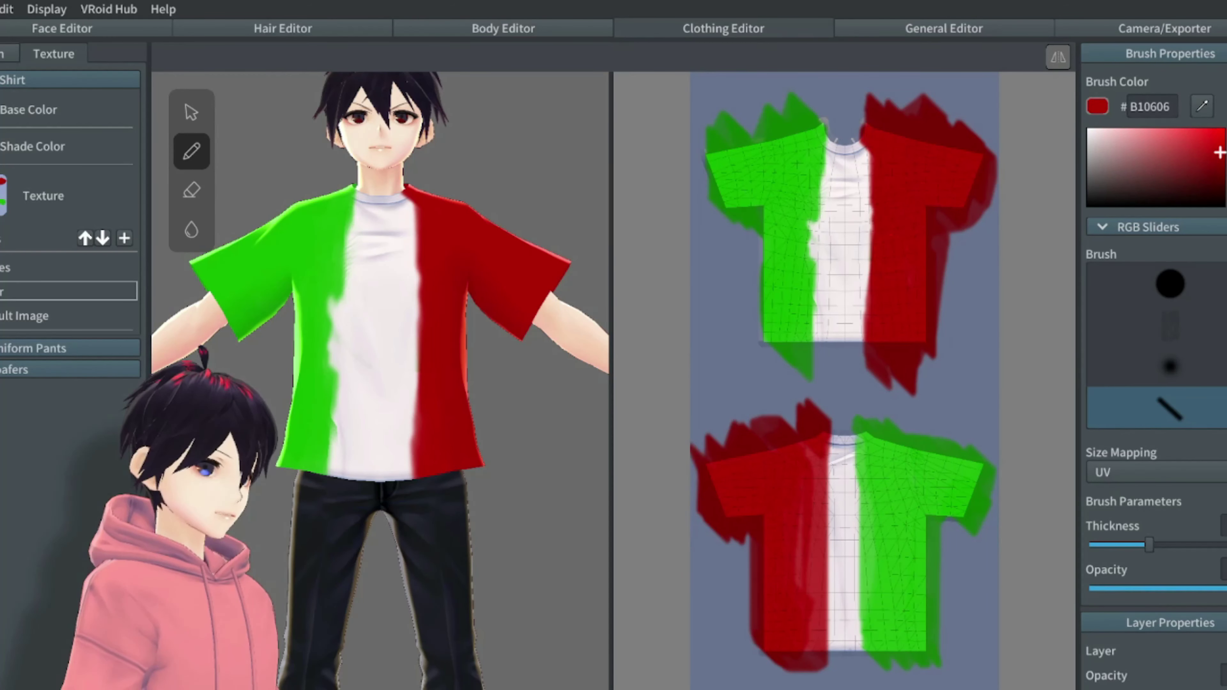
left_click_drag(868, 192, 862, 338)
key("ctrl+z")
key("ctrl+z")
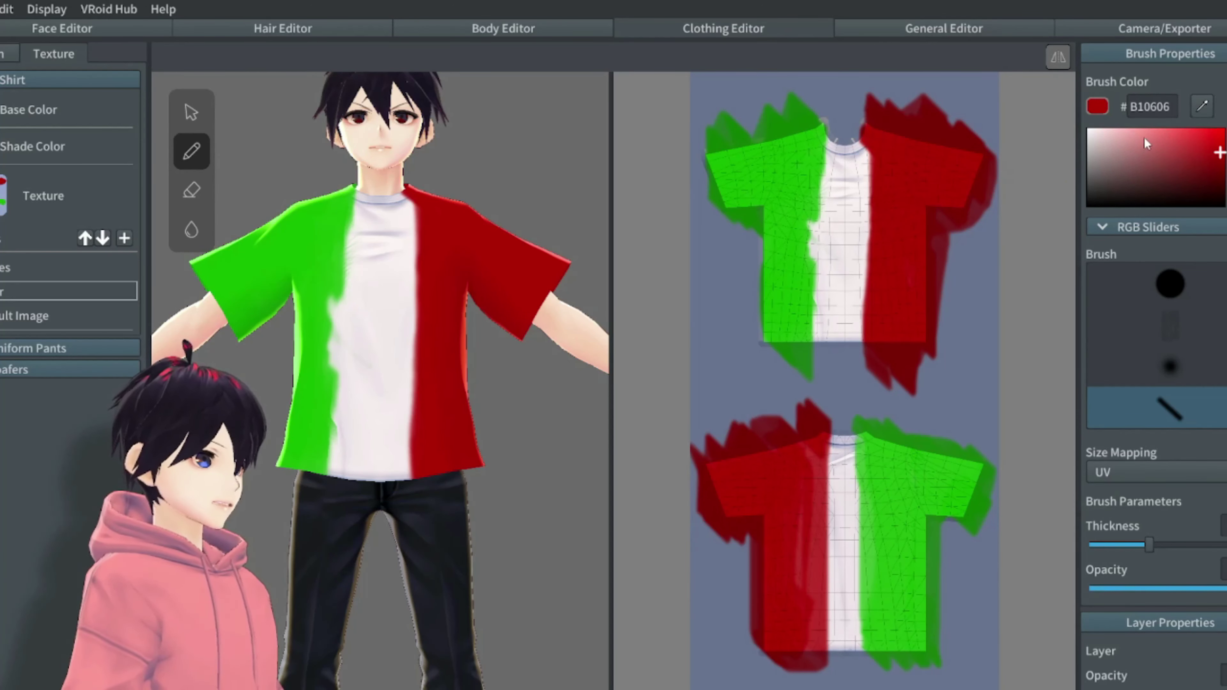
- Sample green 1DB709 from the shirt's front and repaint the outer side and ragged inner edge of the green panel
left_click_drag(776, 224, 798, 245)
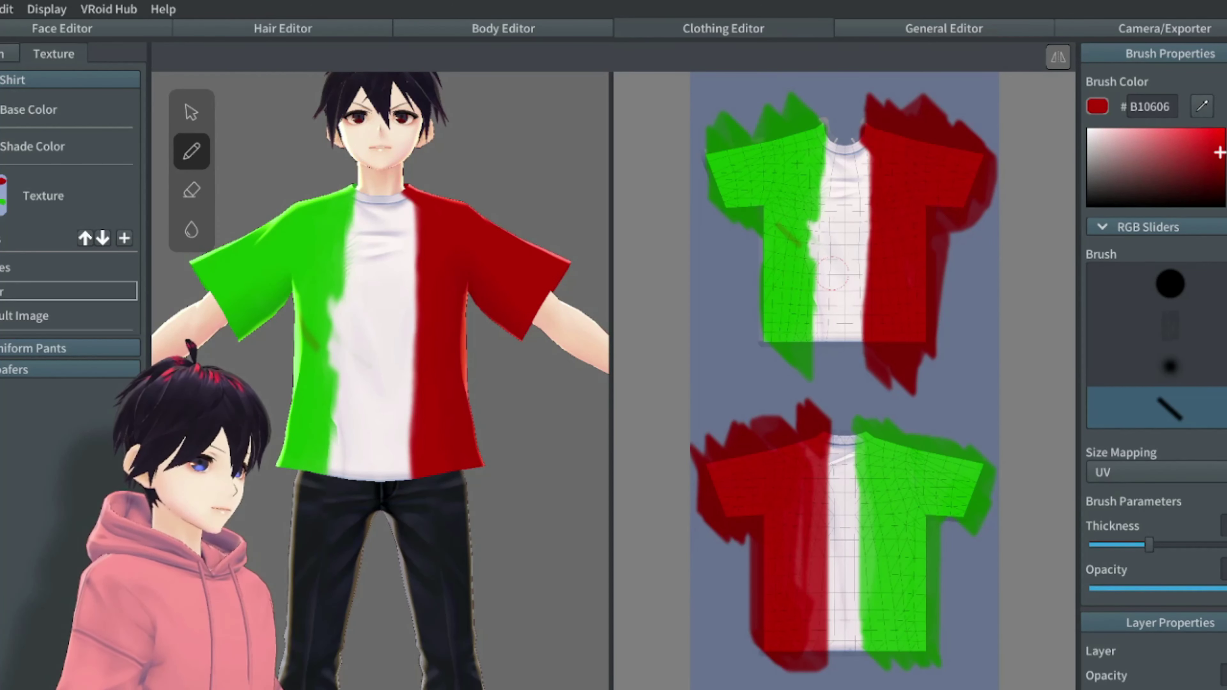
key("ctrl+z")
left_click(1202, 109)
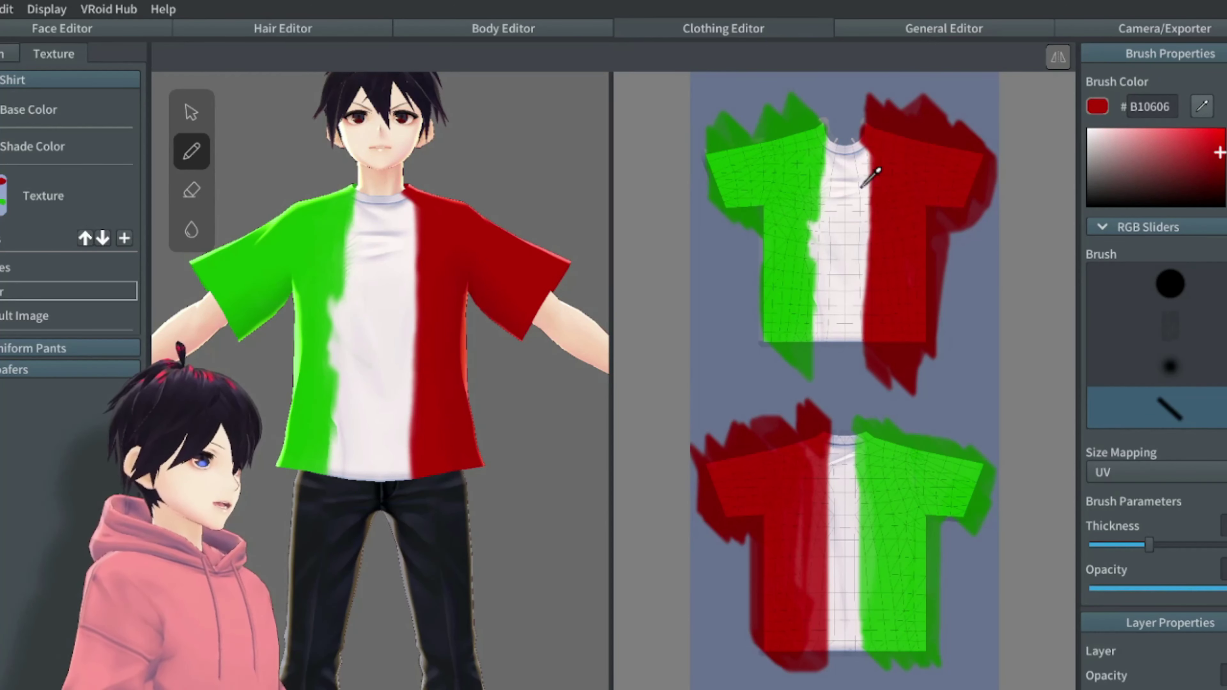
left_click(807, 200)
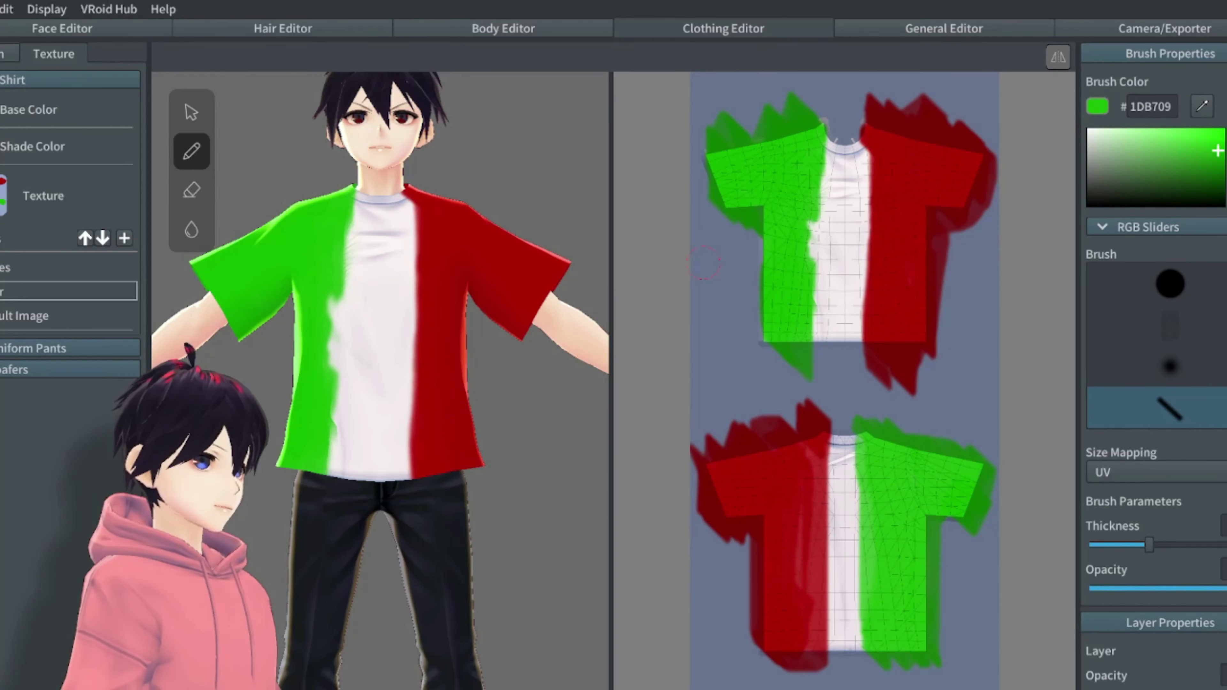
left_click_drag(754, 235, 755, 348)
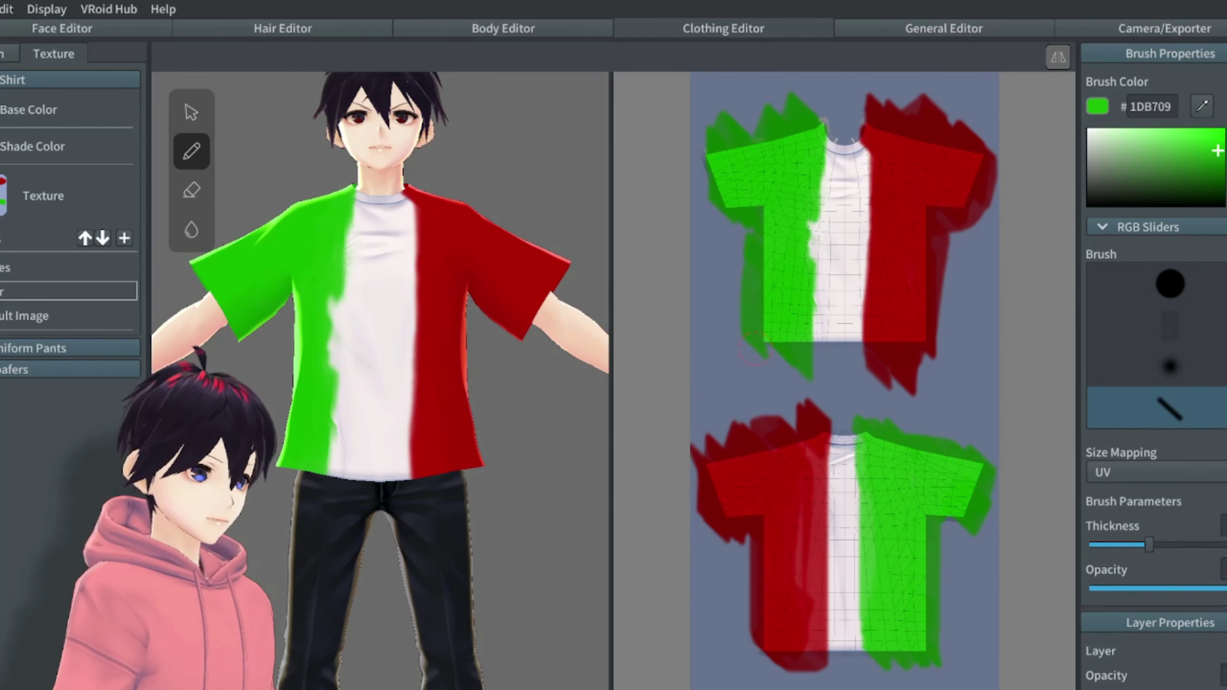
left_click_drag(812, 217, 813, 261)
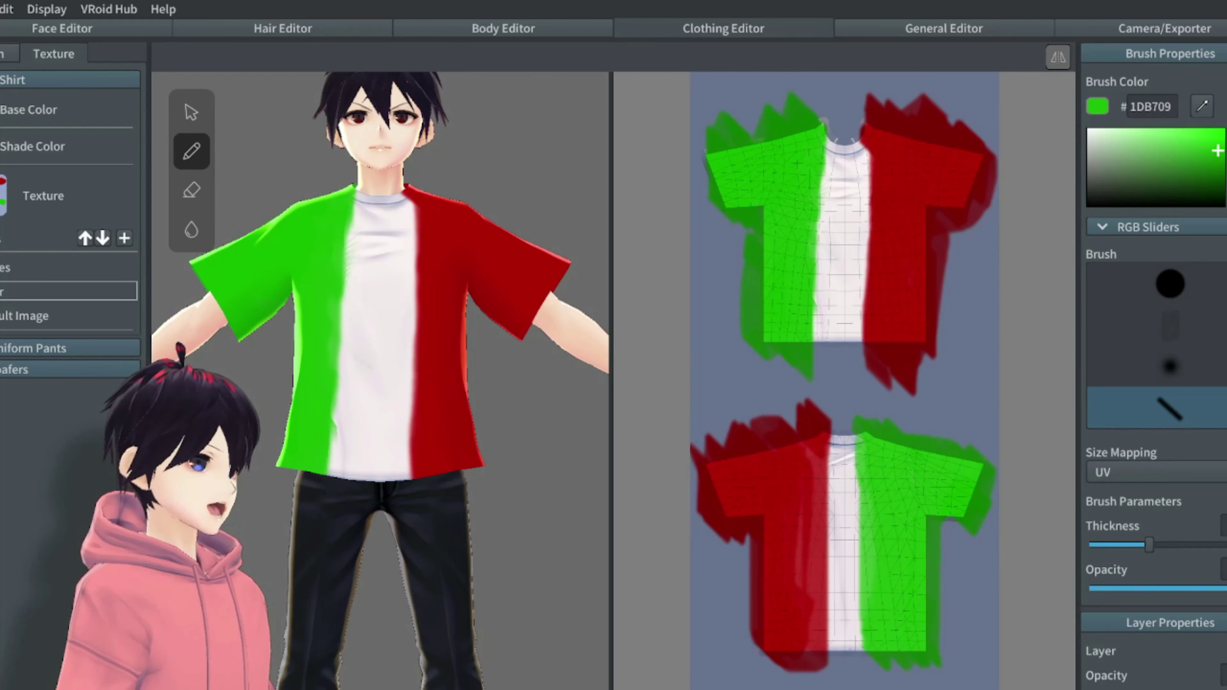
- Set the brush color to dark olive 625105 and paint a diamond-shaped patch in the chest's white band
left_click(1226, 205)
left_click(1213, 156)
left_click(1226, 196)
left_click_drag(1216, 171, 1217, 178)
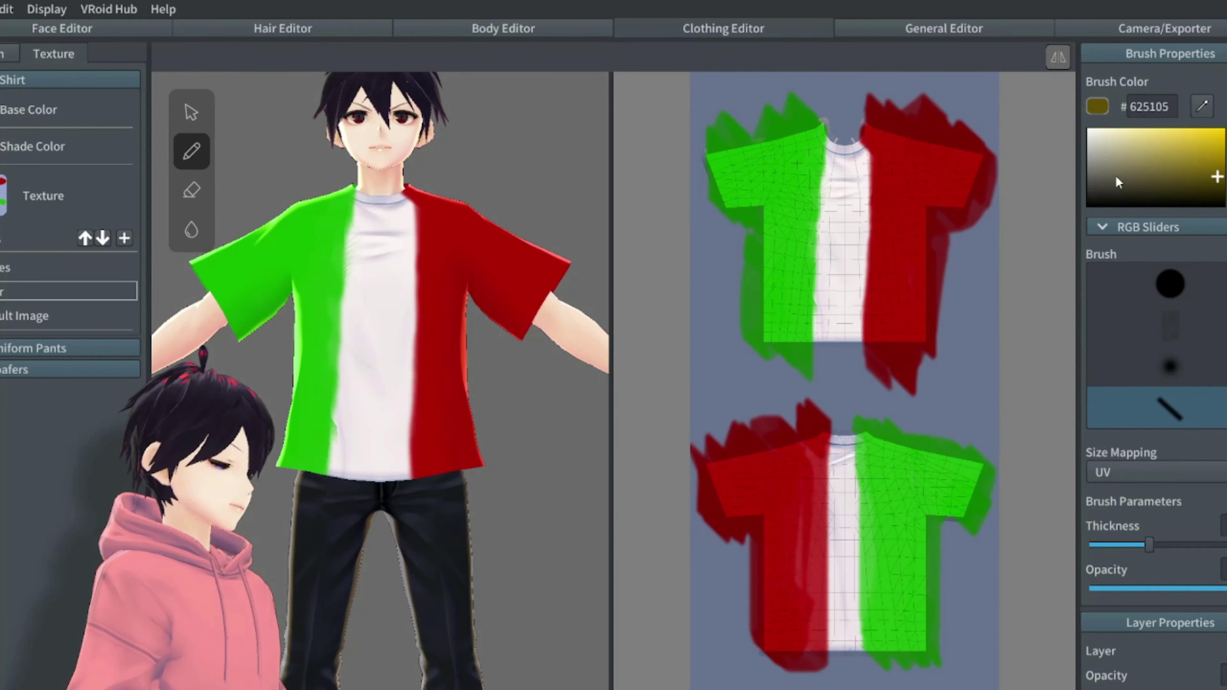
mouse_move(843, 207)
left_mouse_down()
mouse_move(844, 238)
mouse_move(836, 208)
left_mouse_up()
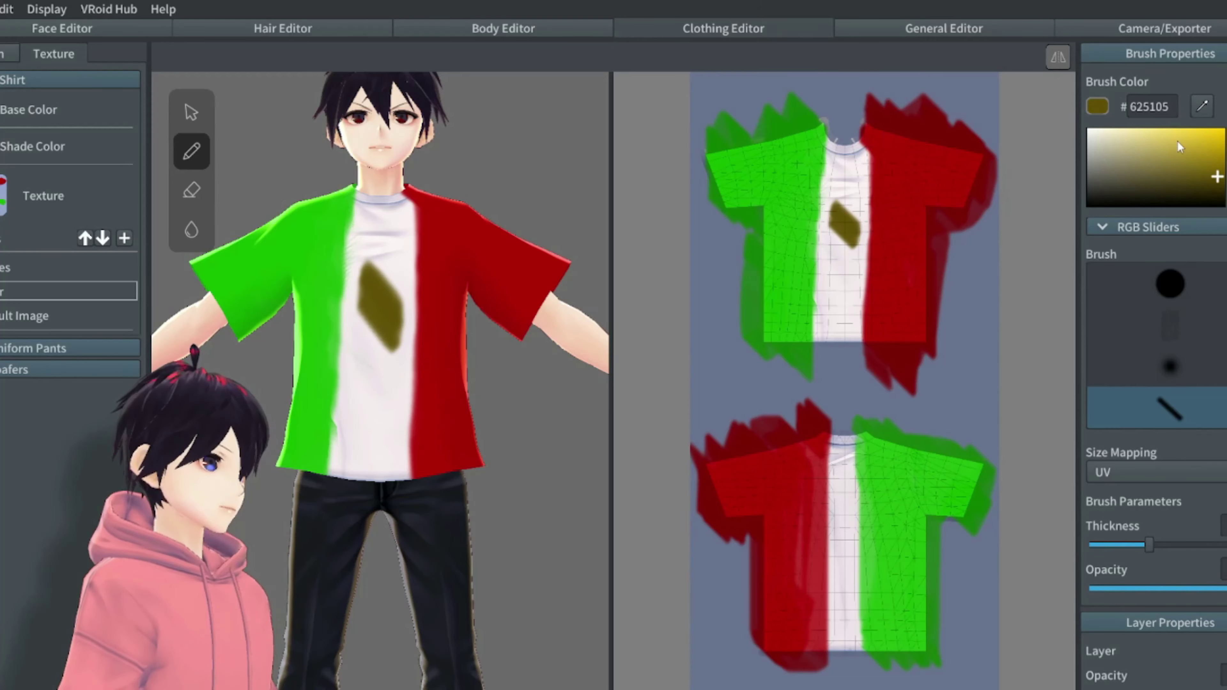
- Paint a bright green 3BFF00 U-shaped stroke below the chest patch with the hard round brush at a smaller thickness
mouse_move(1226, 139)
left_mouse_down()
mouse_move(1226, 149)
mouse_move(1223, 128)
mouse_move(1226, 150)
left_mouse_up()
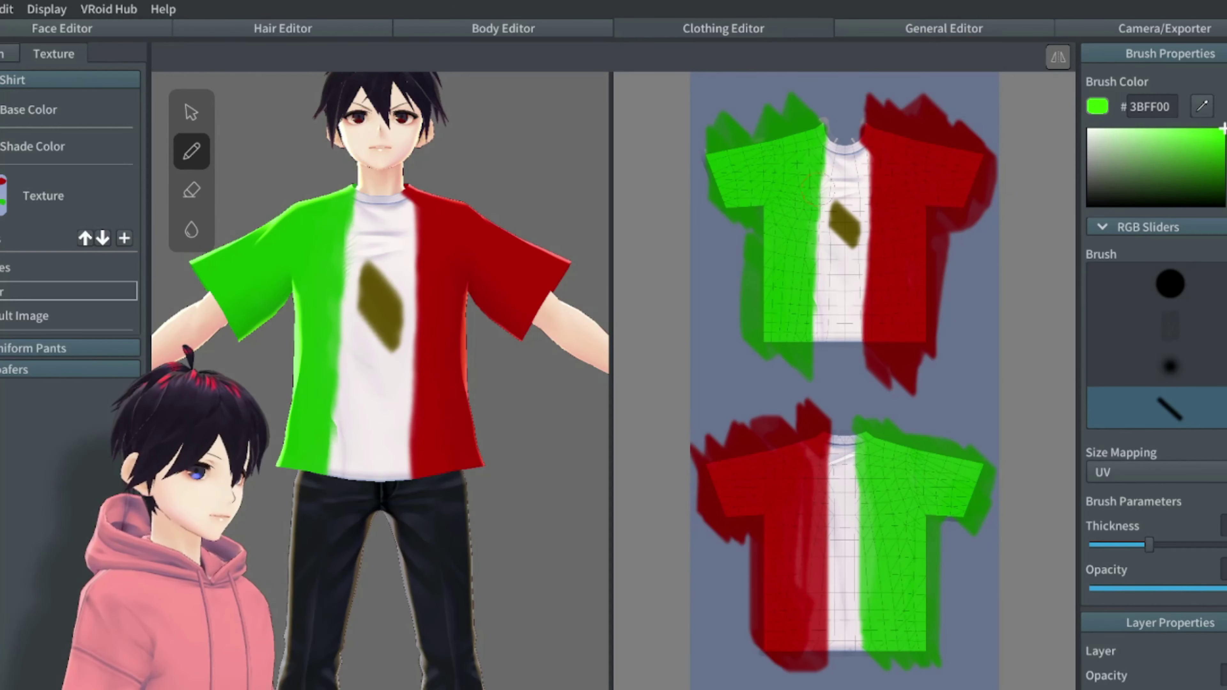
left_click(1169, 284)
left_click_drag(1150, 545, 1109, 545)
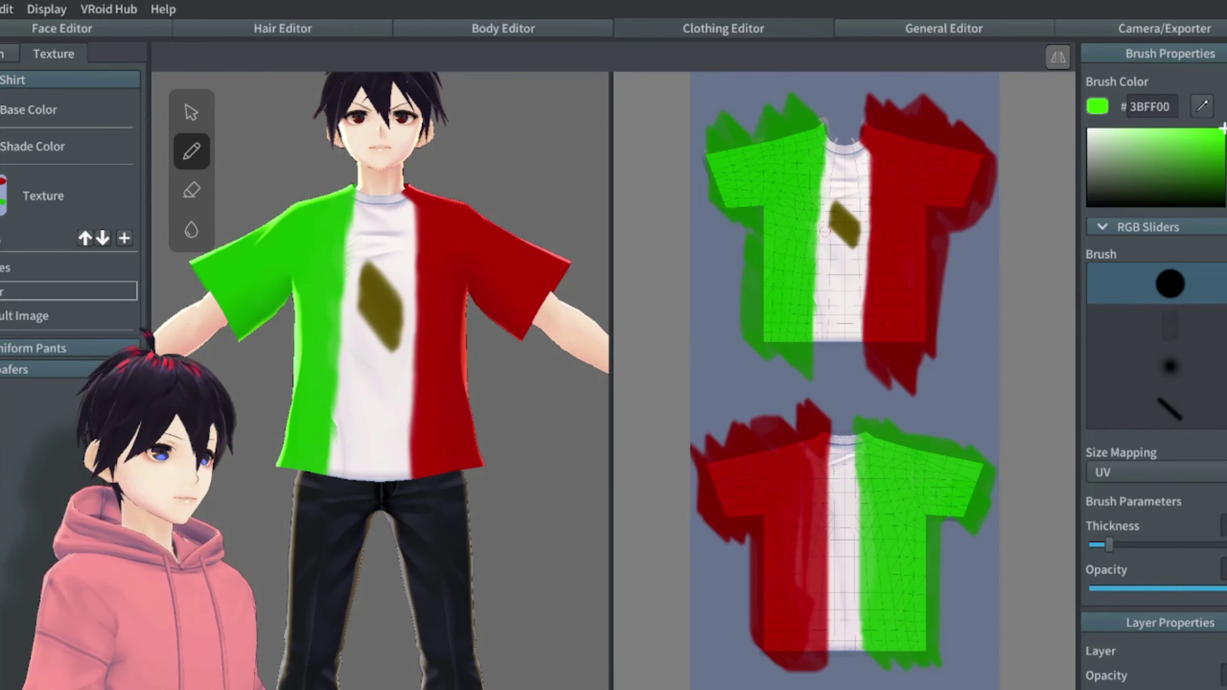
mouse_move(351, 313)
left_mouse_down()
mouse_move(360, 351)
mouse_move(400, 354)
mouse_move(404, 334)
left_mouse_up()
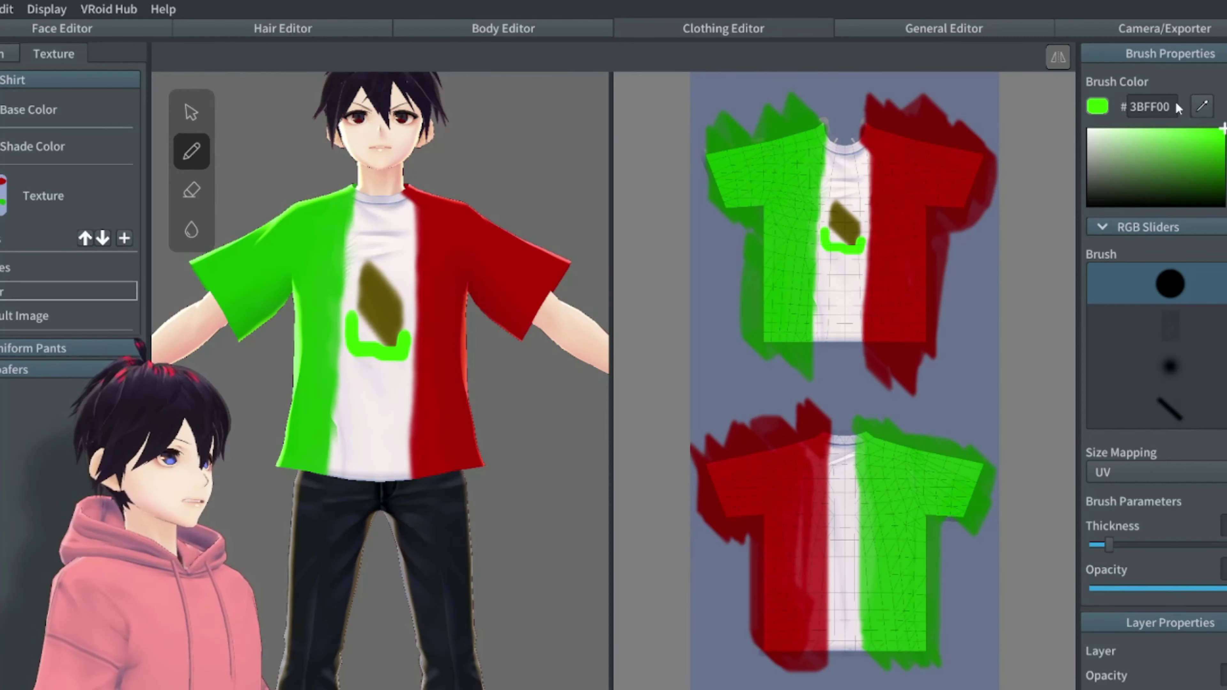
- Retouch the inner edge of the back's green panel in sampled green 23B511, using the slanted line brush at a larger thickness
left_click(191, 112)
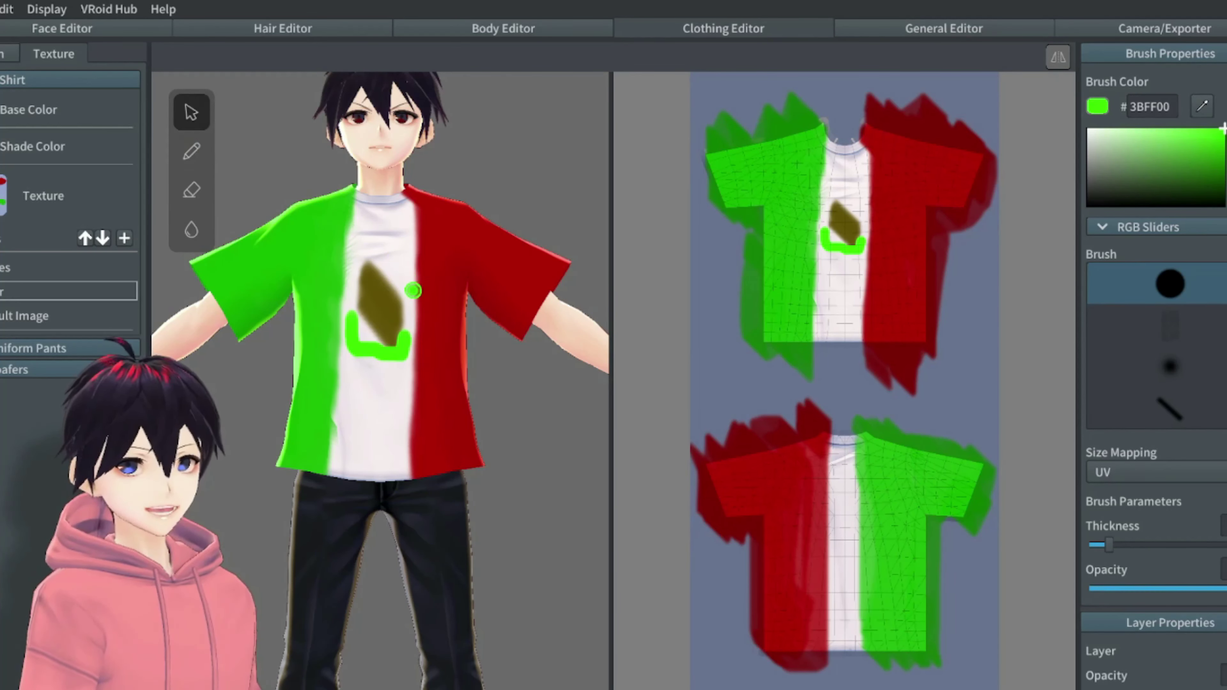
left_click_drag(338, 241, 531, 246)
left_click_drag(310, 301, 343, 293)
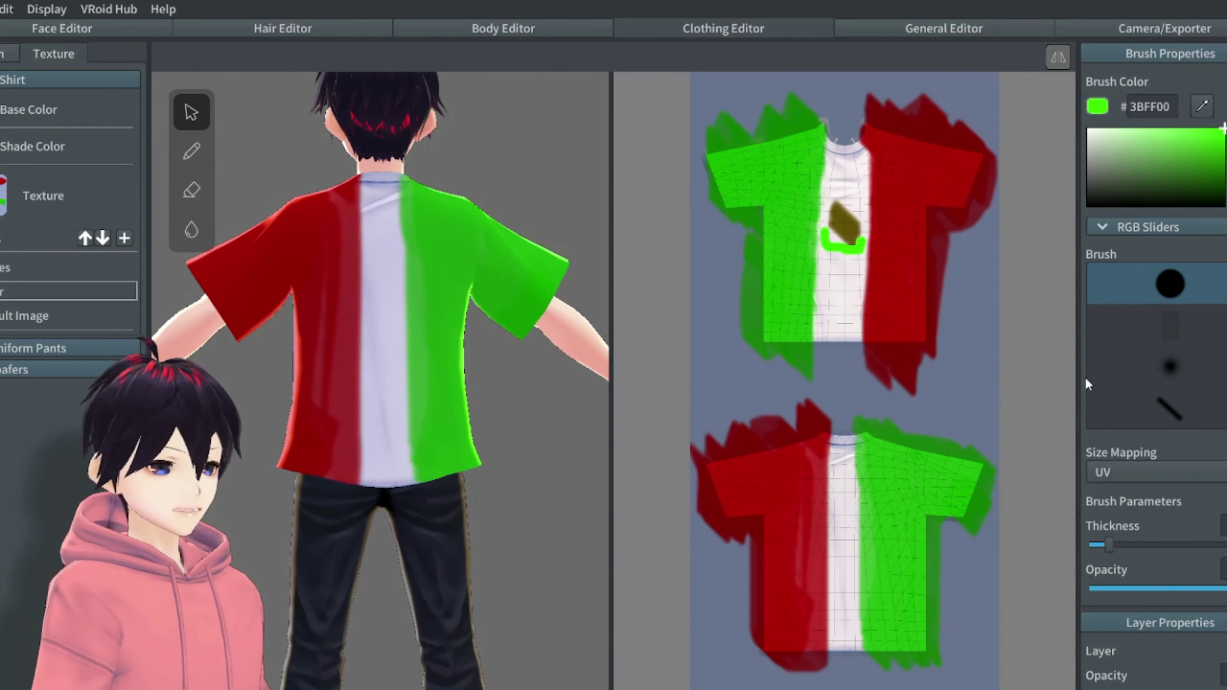
left_click(1202, 110)
left_click(886, 521)
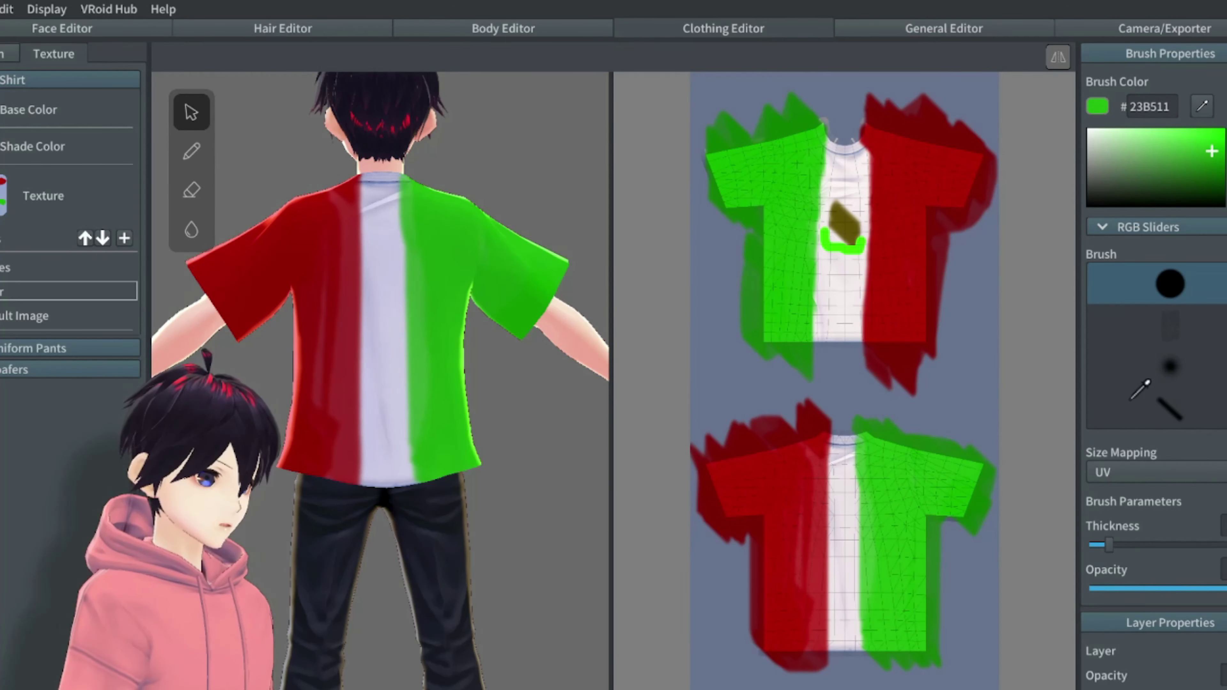
left_click(1169, 408)
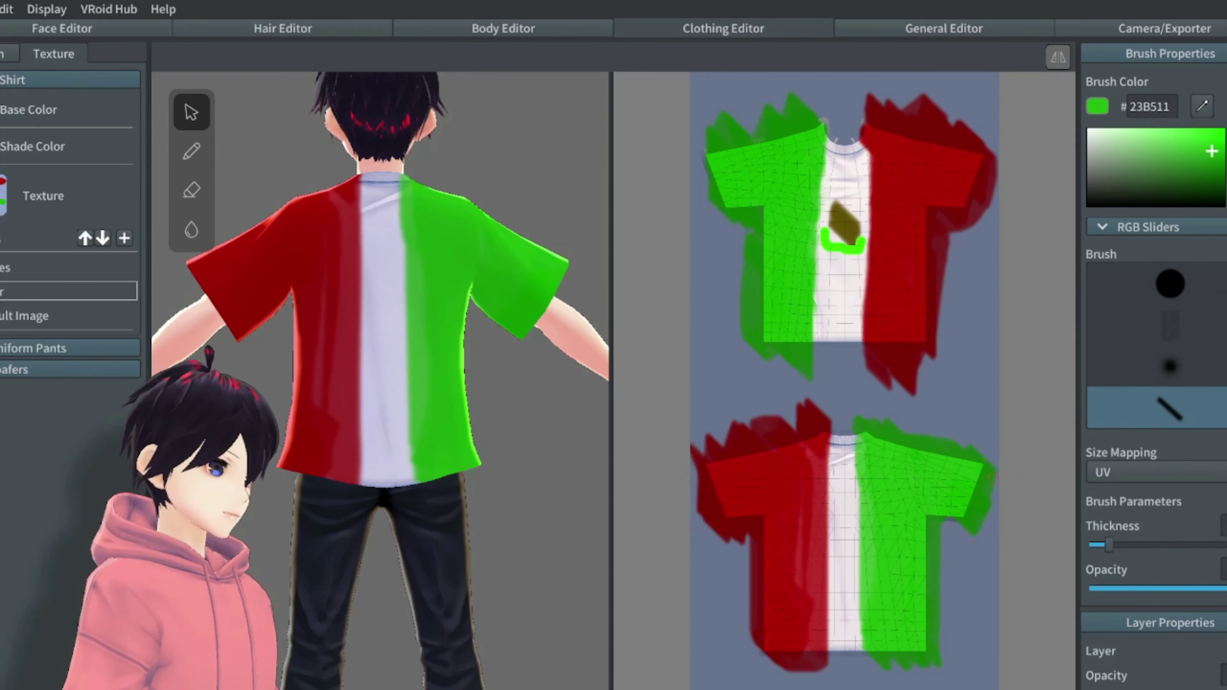
key("p")
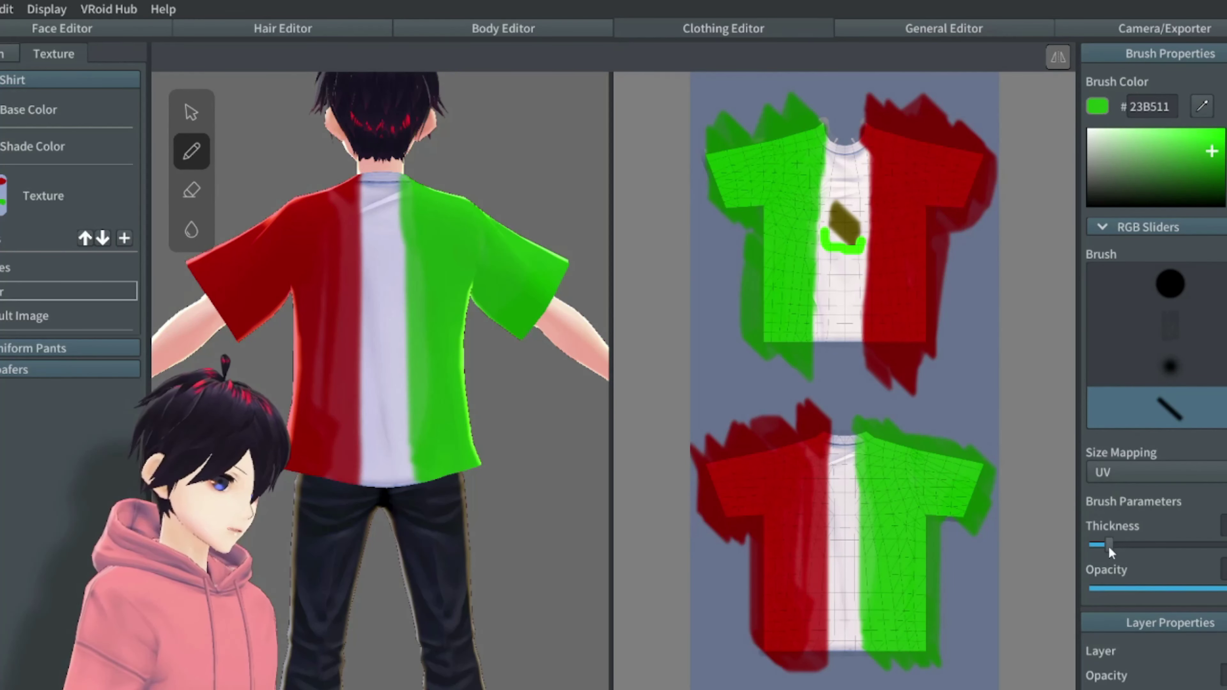
left_click_drag(1109, 548, 1151, 546)
left_click_drag(885, 519, 870, 618)
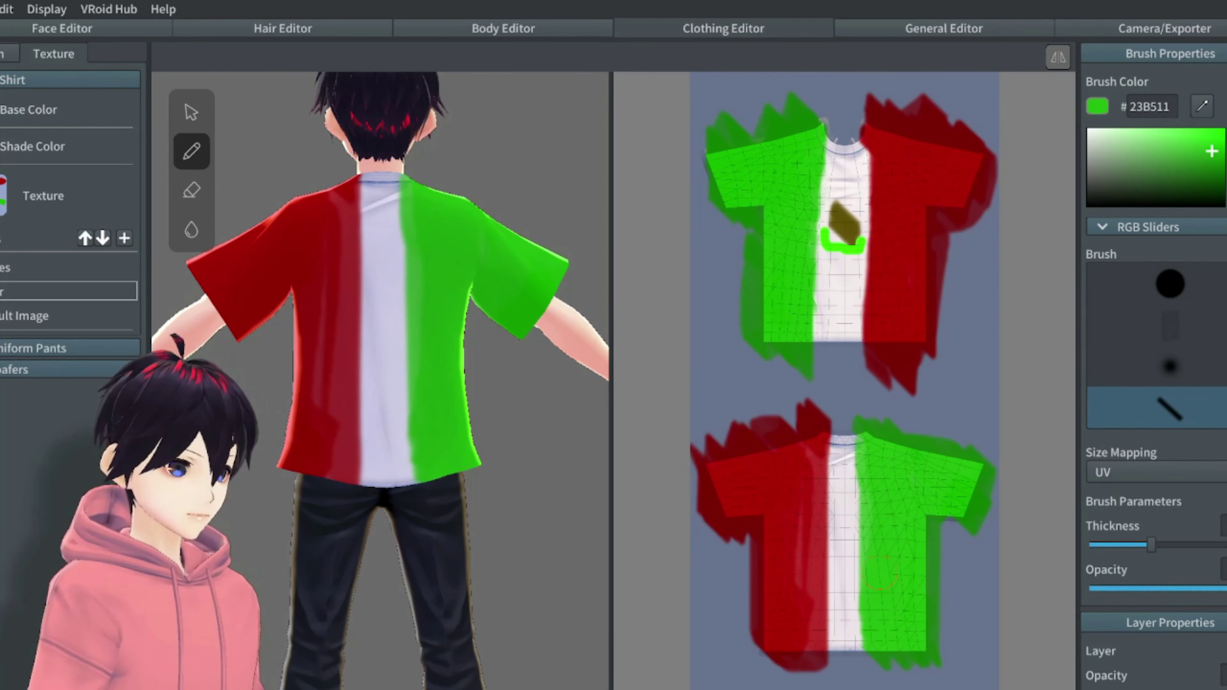
left_click_drag(882, 489, 875, 534)
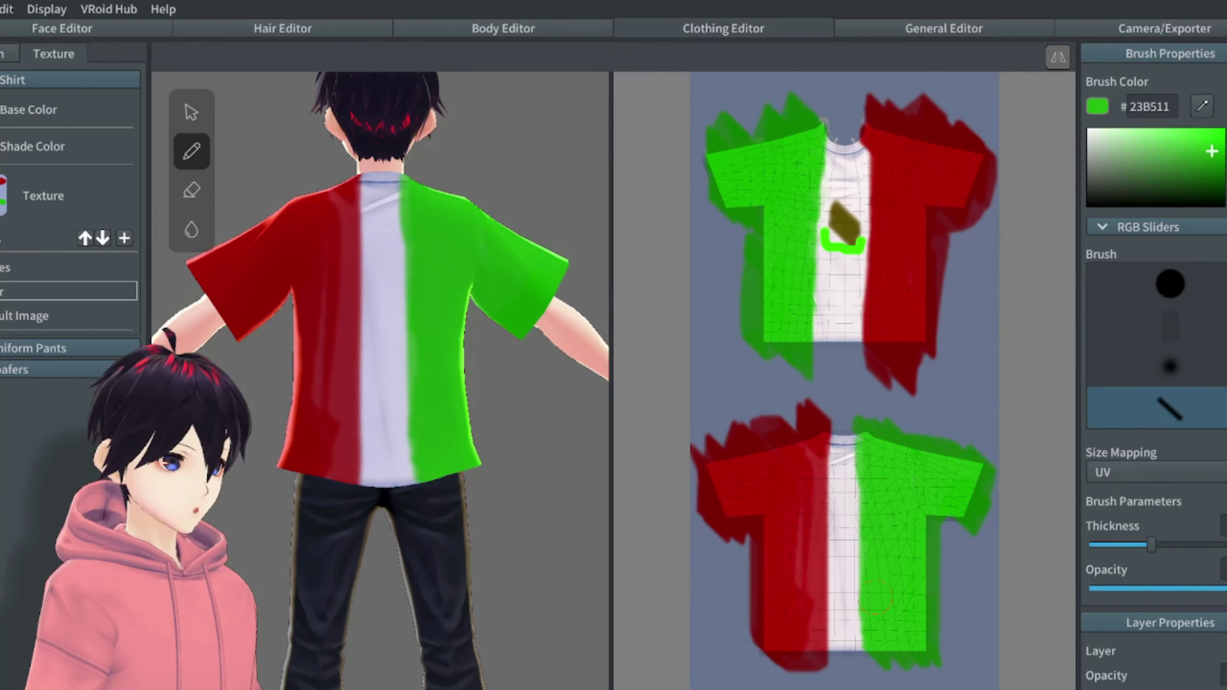
left_click_drag(882, 536, 869, 575)
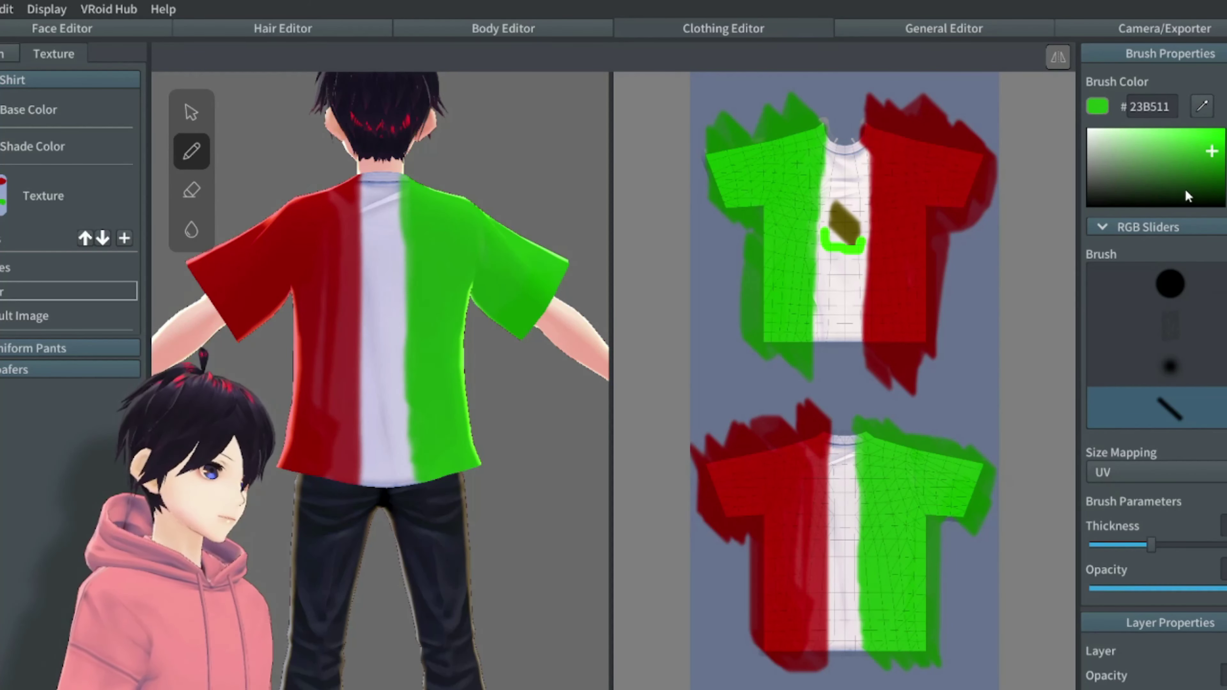
- Sample red B41616 from the shirt and repaint the uneven areas of the back's red panel
left_click(1200, 110)
left_click(820, 503)
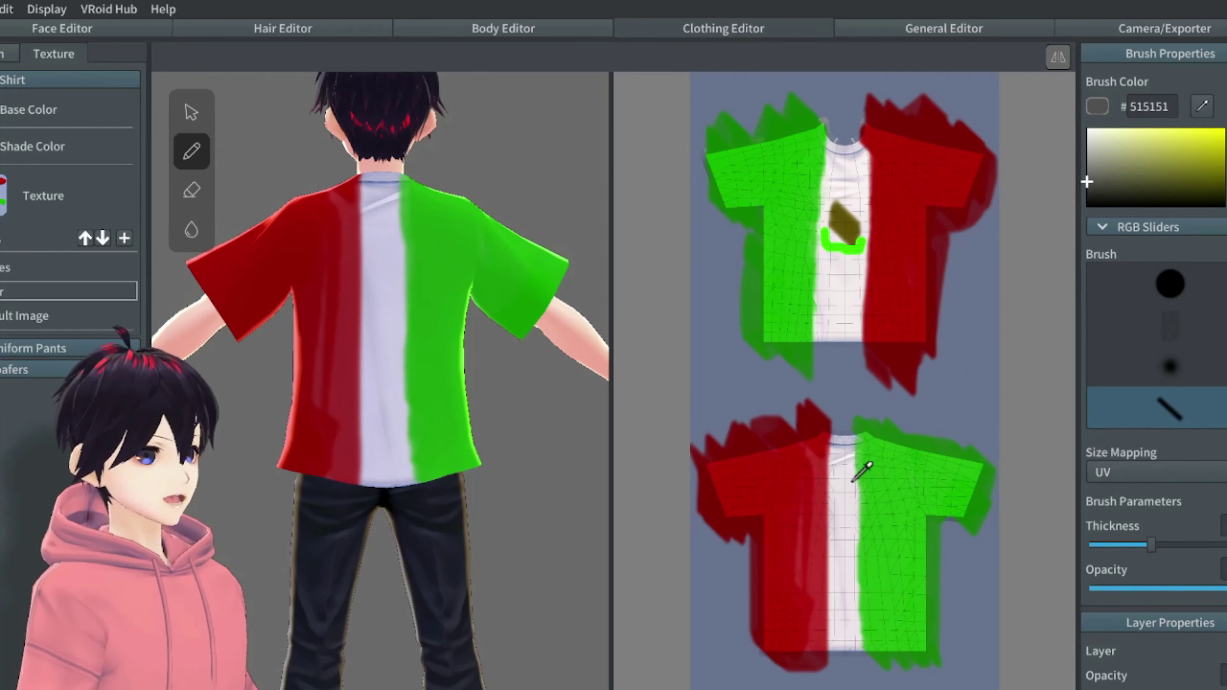
left_click(941, 304)
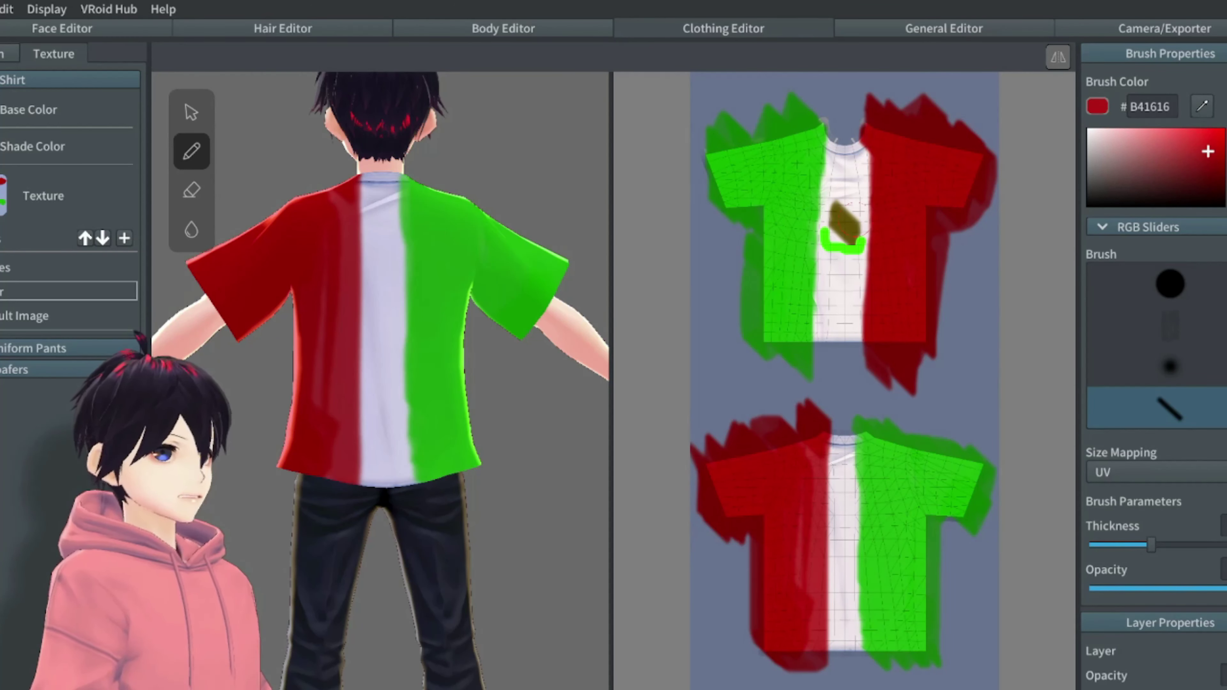
mouse_move(342, 193)
left_mouse_down()
mouse_move(343, 337)
mouse_move(317, 397)
left_mouse_up()
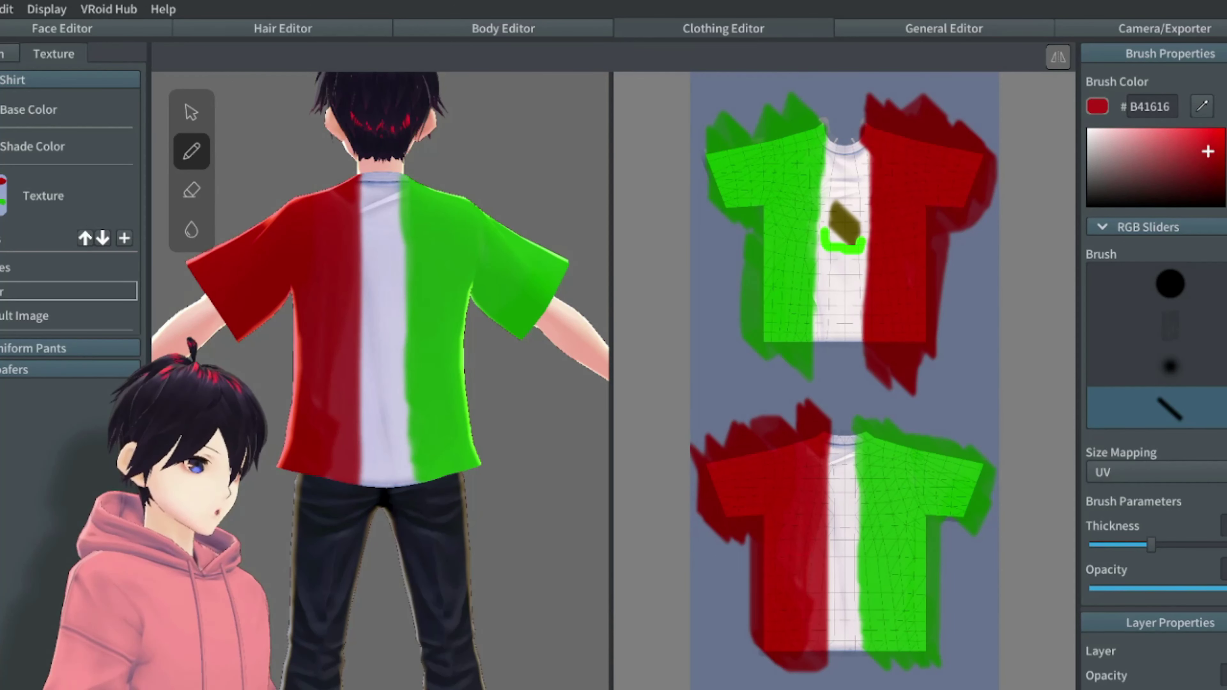
left_click_drag(343, 346, 348, 484)
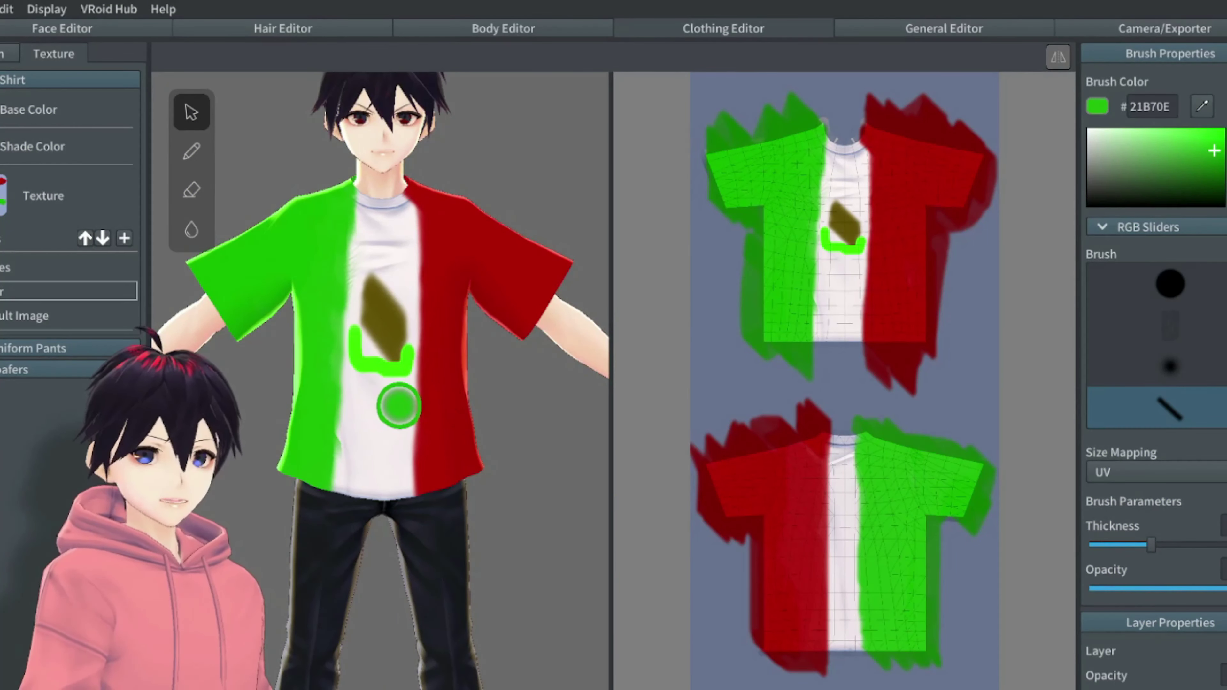
mouse_move(398, 405)
right_mouse_down()
mouse_move(351, 403)
mouse_move(310, 350)
mouse_move(342, 376)
mouse_move(313, 394)
mouse_move(445, 402)
mouse_move(337, 405)
mouse_move(308, 434)
mouse_move(382, 419)
mouse_move(344, 430)
right_mouse_up()
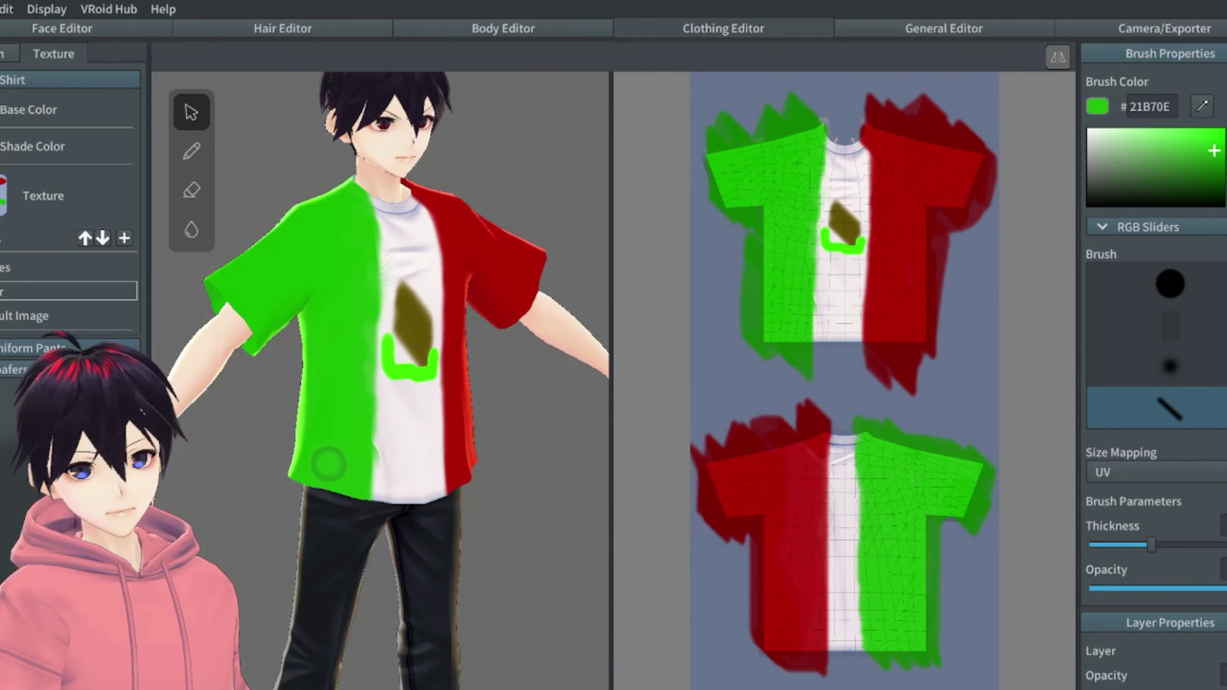
- Try the clothing's shaking amplitude at its maximum in the general settings, and undo the change
left_click(943, 28)
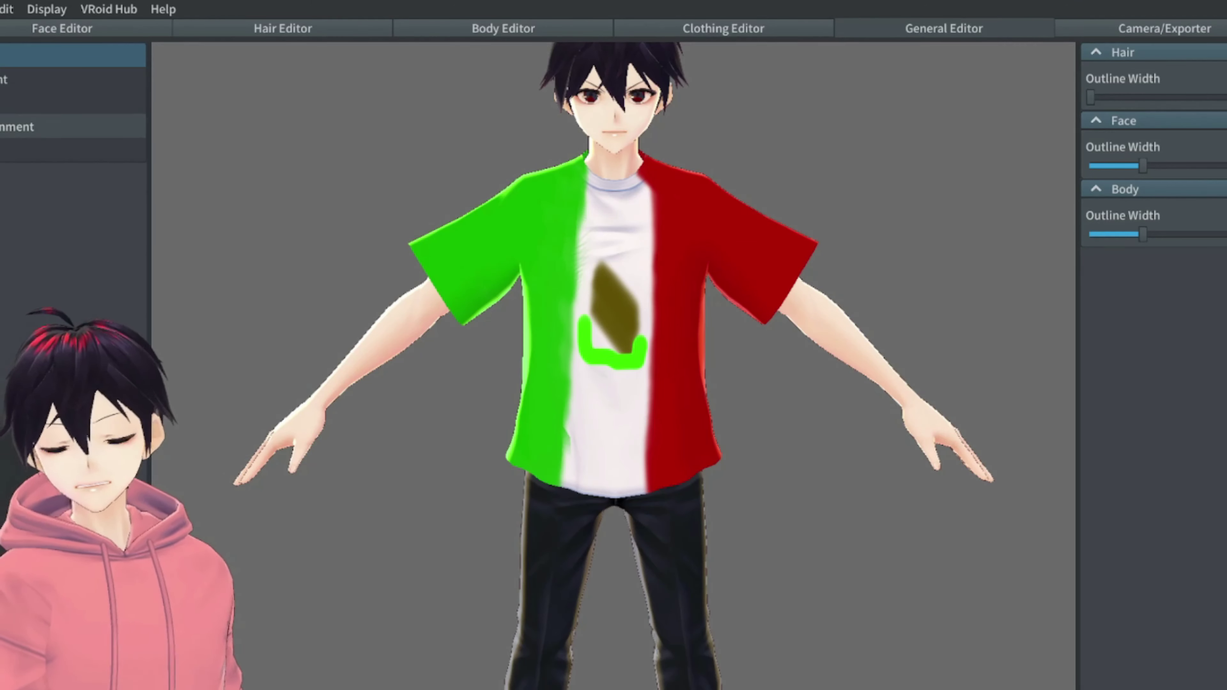
left_click(19, 150)
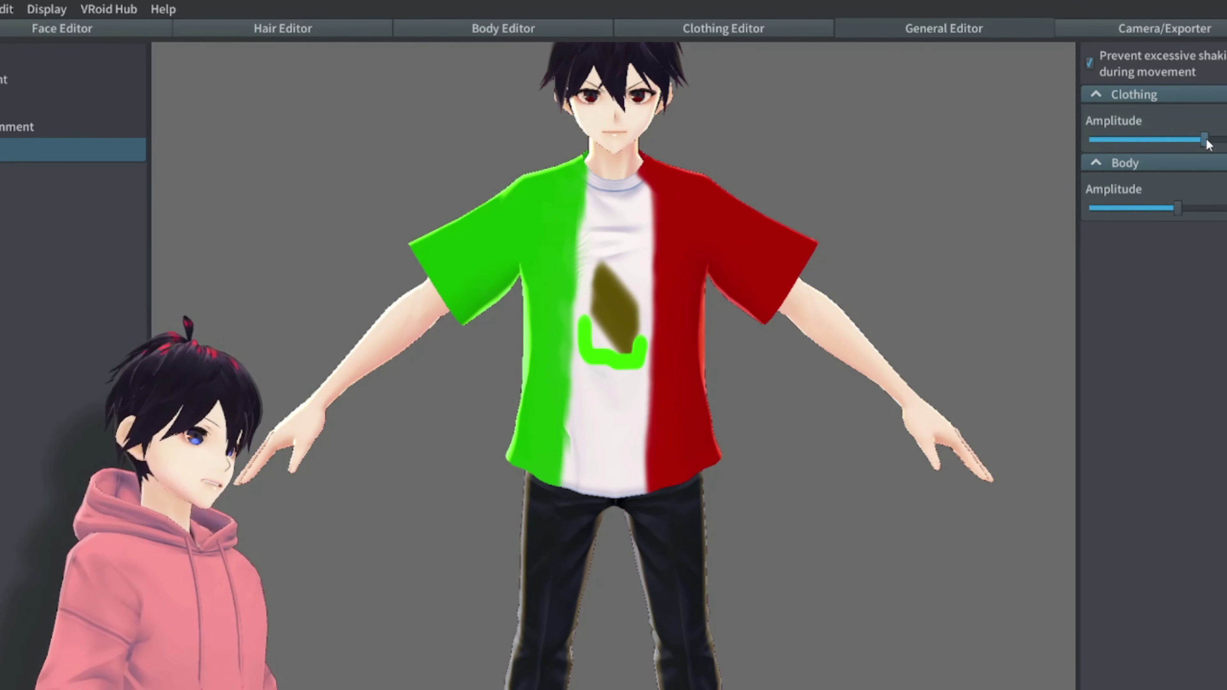
left_click_drag(1177, 139, 1224, 140)
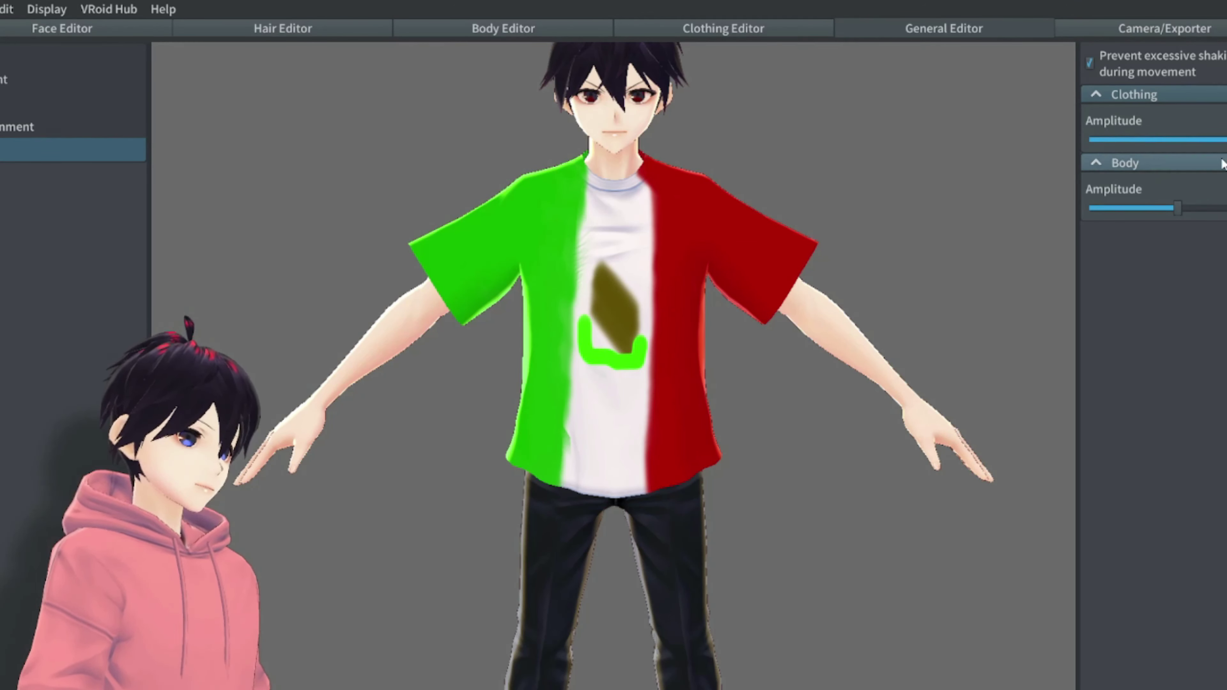
key("ctrl+z")
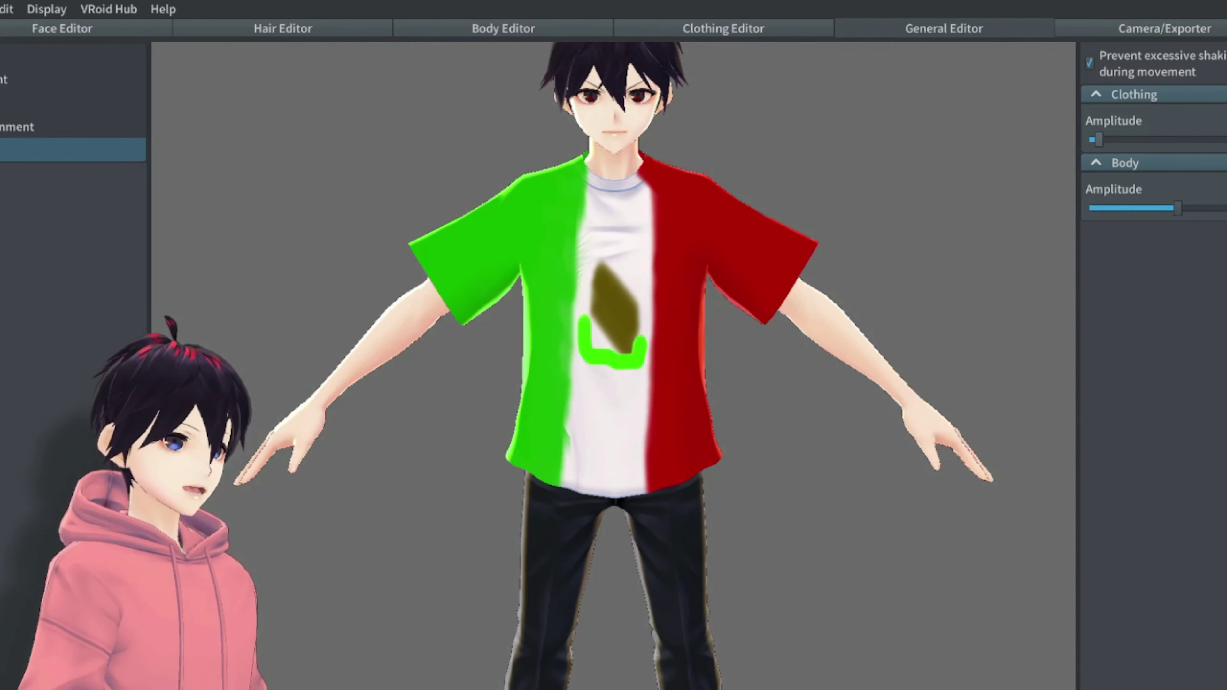
- Raise the hair's shading area and shade hardness to their maximum, and slightly lower the hair's light strength
left_click(98, 127)
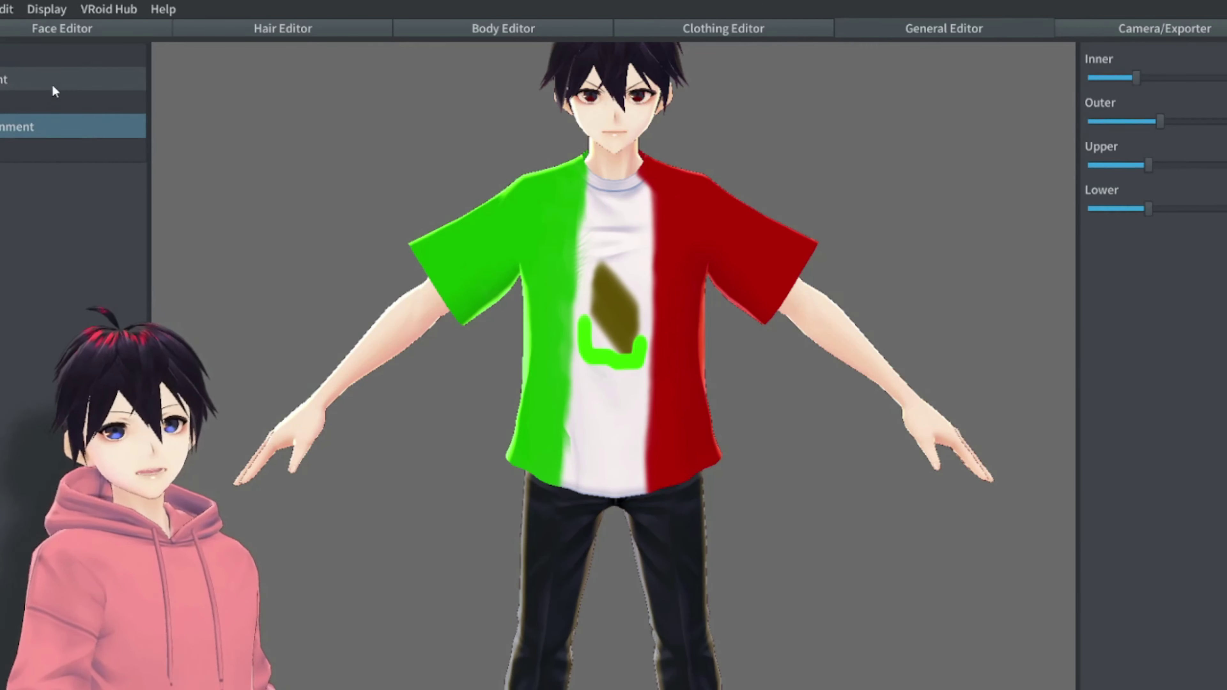
left_click(38, 100)
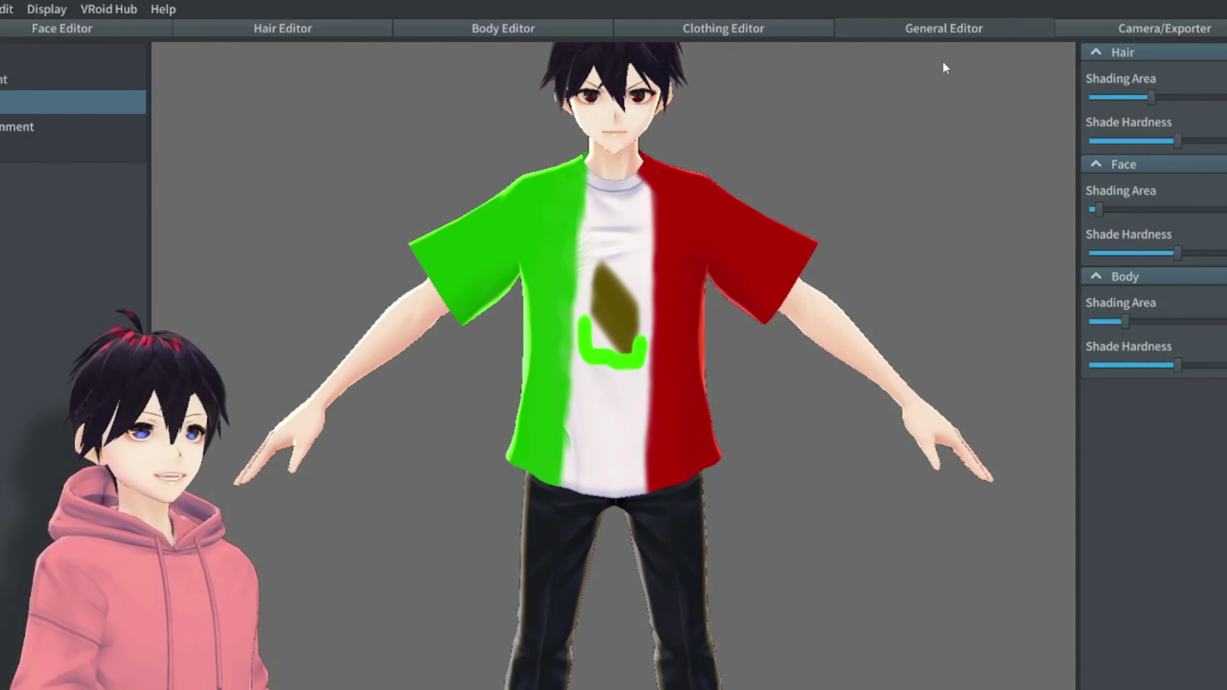
left_click_drag(1151, 99, 1224, 98)
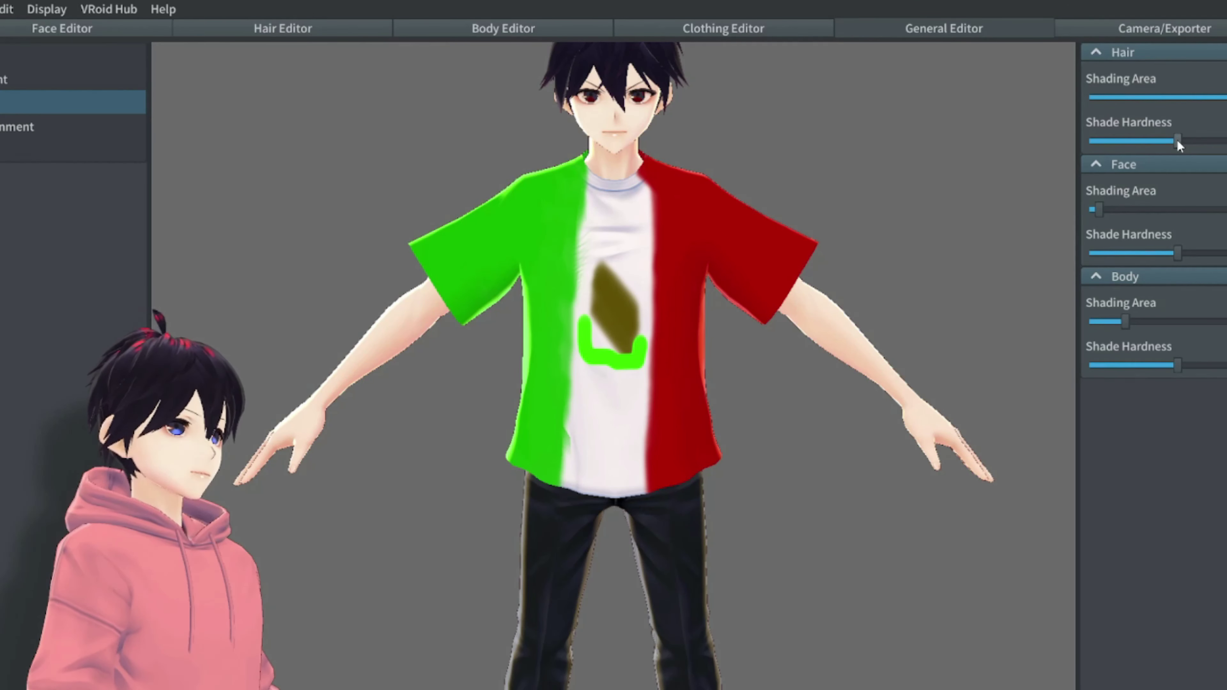
left_click_drag(1177, 140, 1224, 141)
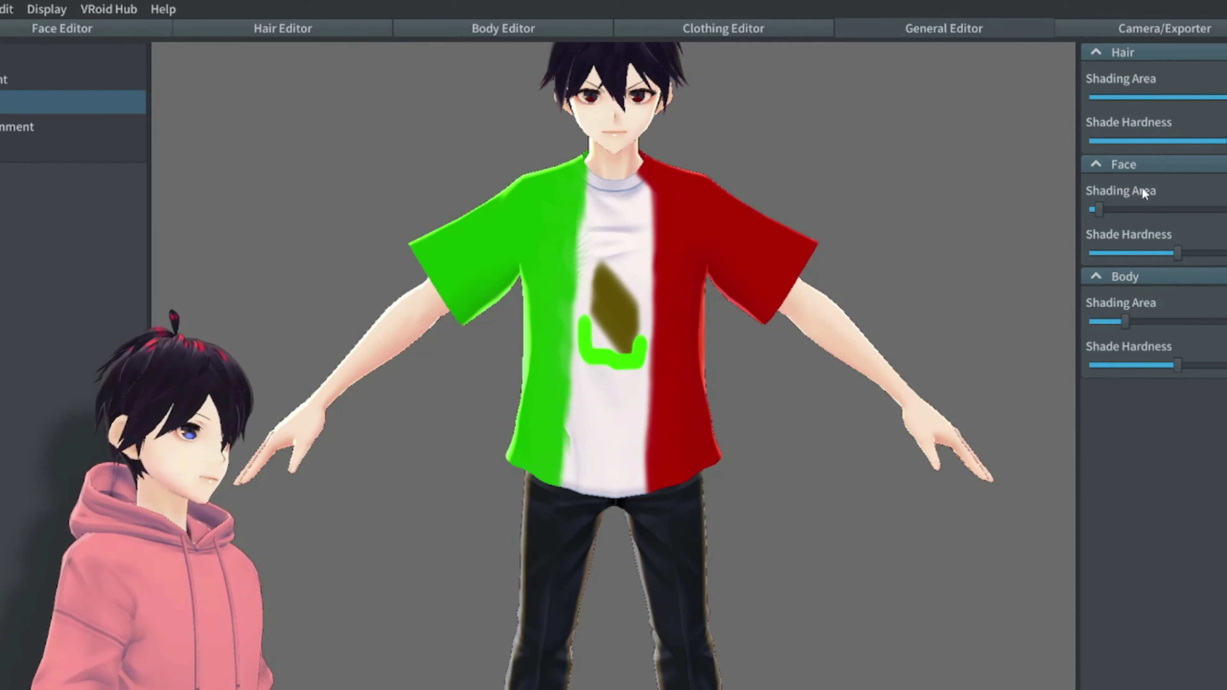
left_click(41, 72)
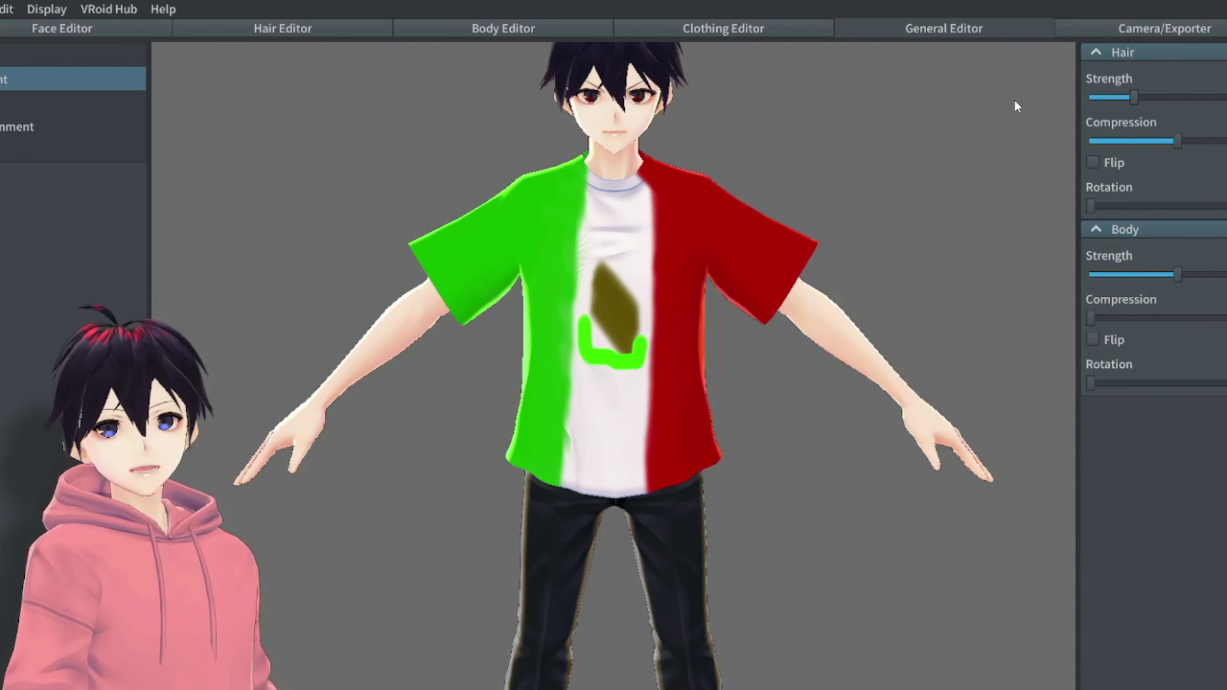
mouse_move(1136, 105)
left_mouse_down()
mouse_move(1213, 98)
mouse_move(1138, 102)
left_mouse_up()
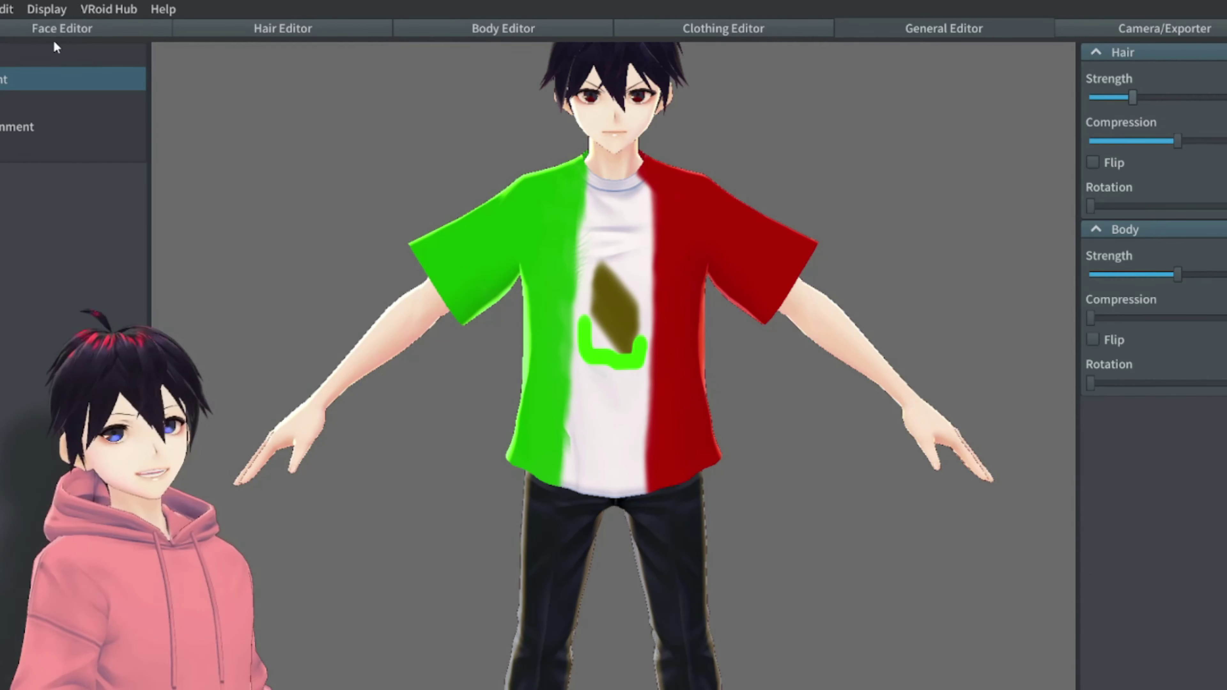
- Try the hair's outline width at its maximum, and return it to the minimum
left_click(55, 51)
left_click_drag(1090, 96, 1219, 98)
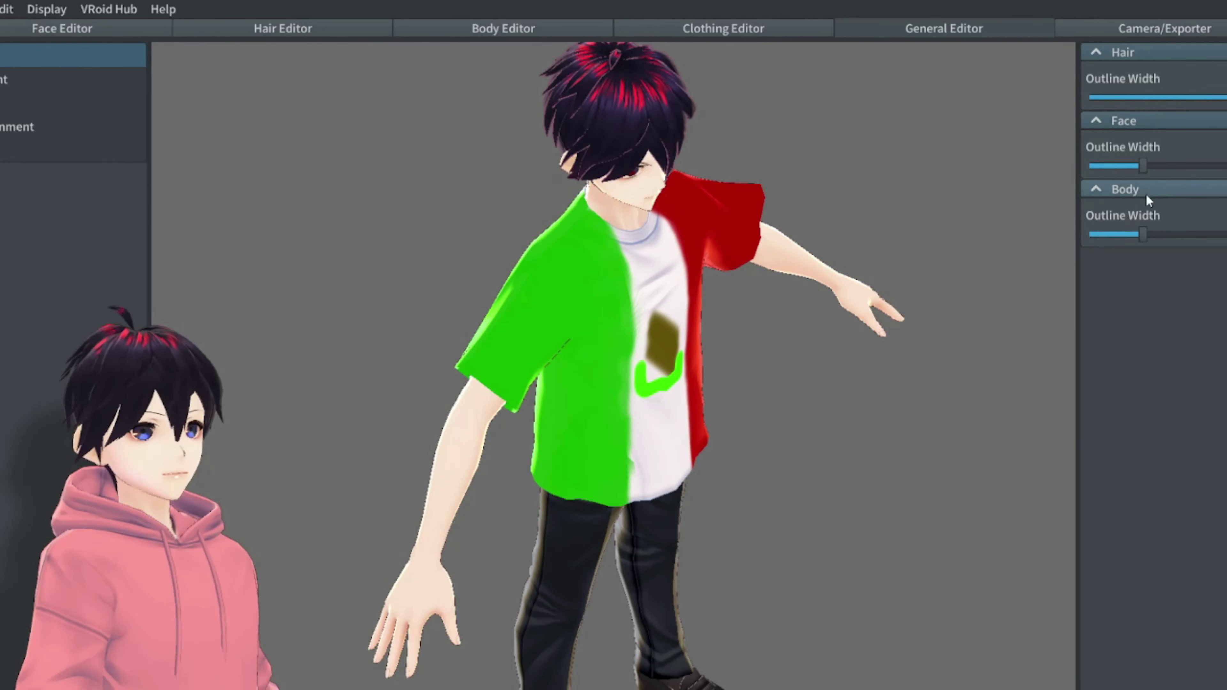
left_click_drag(1220, 97, 985, 100)
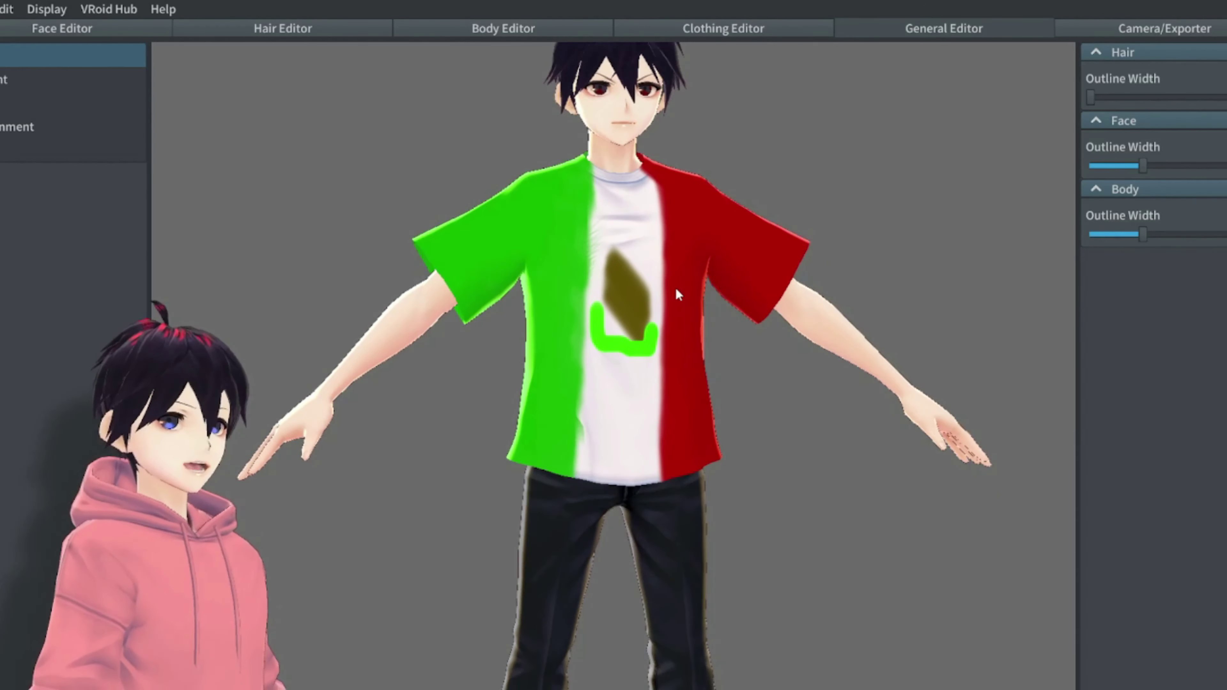
- Try shifting the avatar's gaze manually slightly downward in the eye movement settings, and re-enable Look at Camera
left_click(1160, 25)
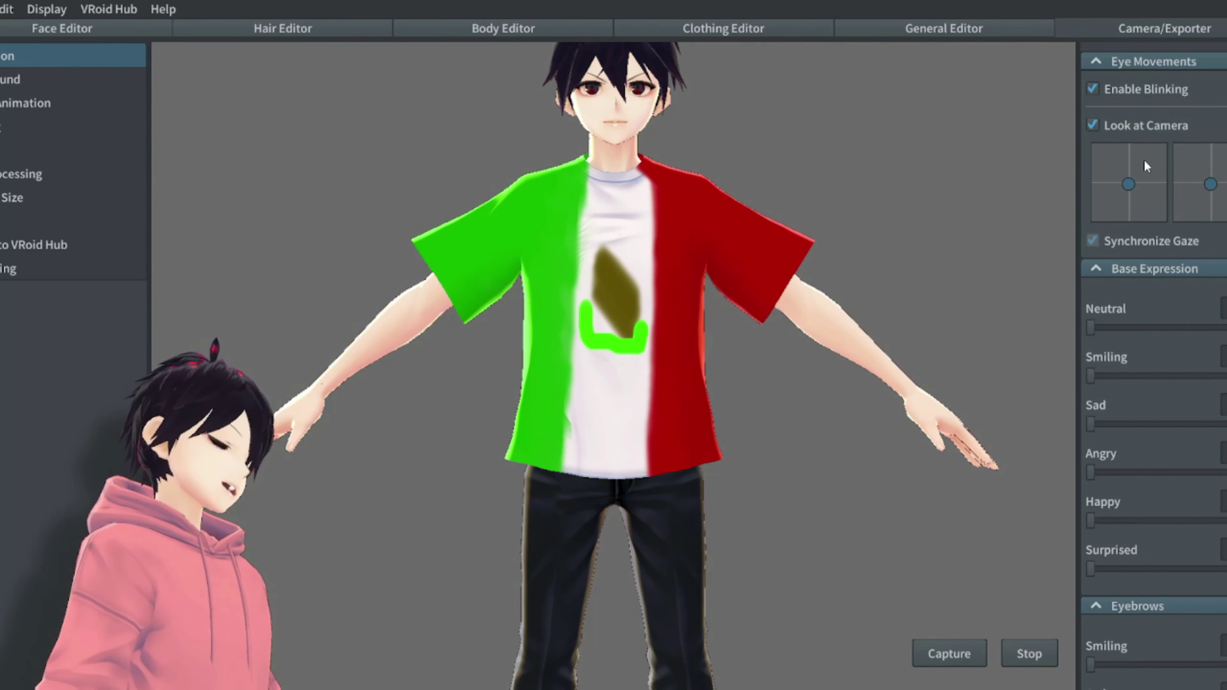
left_click(1133, 185)
mouse_move(1135, 179)
left_mouse_down()
mouse_move(1099, 212)
mouse_move(1104, 187)
mouse_move(1131, 192)
left_mouse_up()
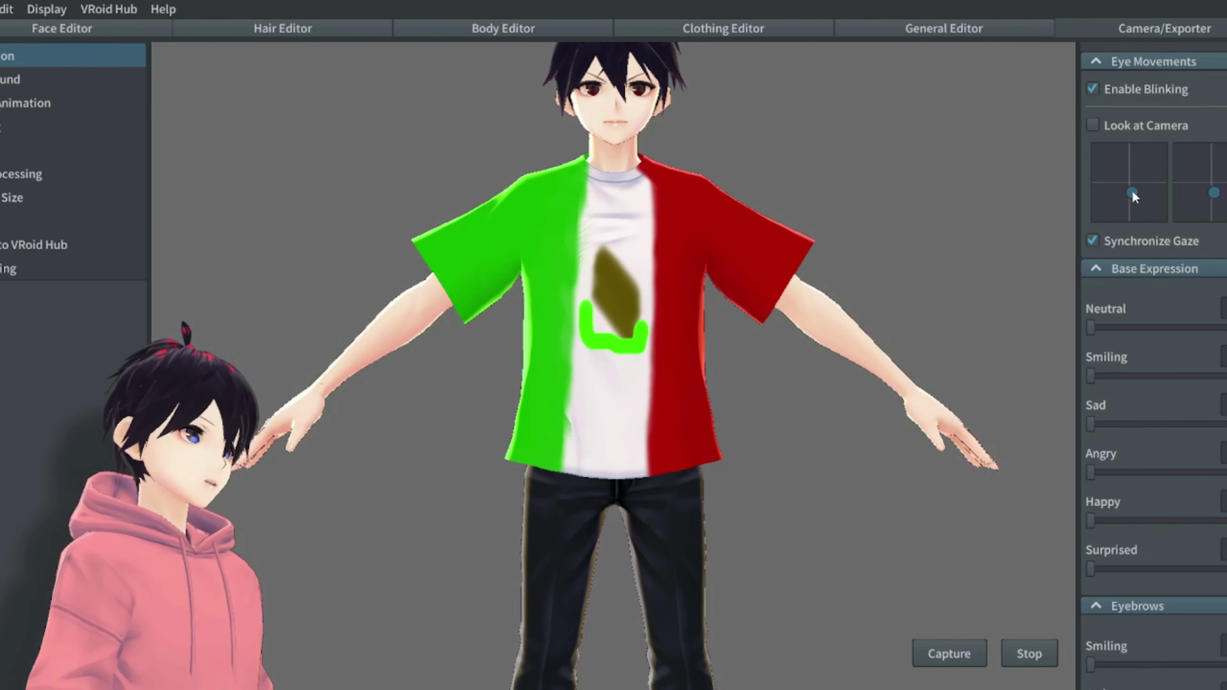
left_click(1095, 128)
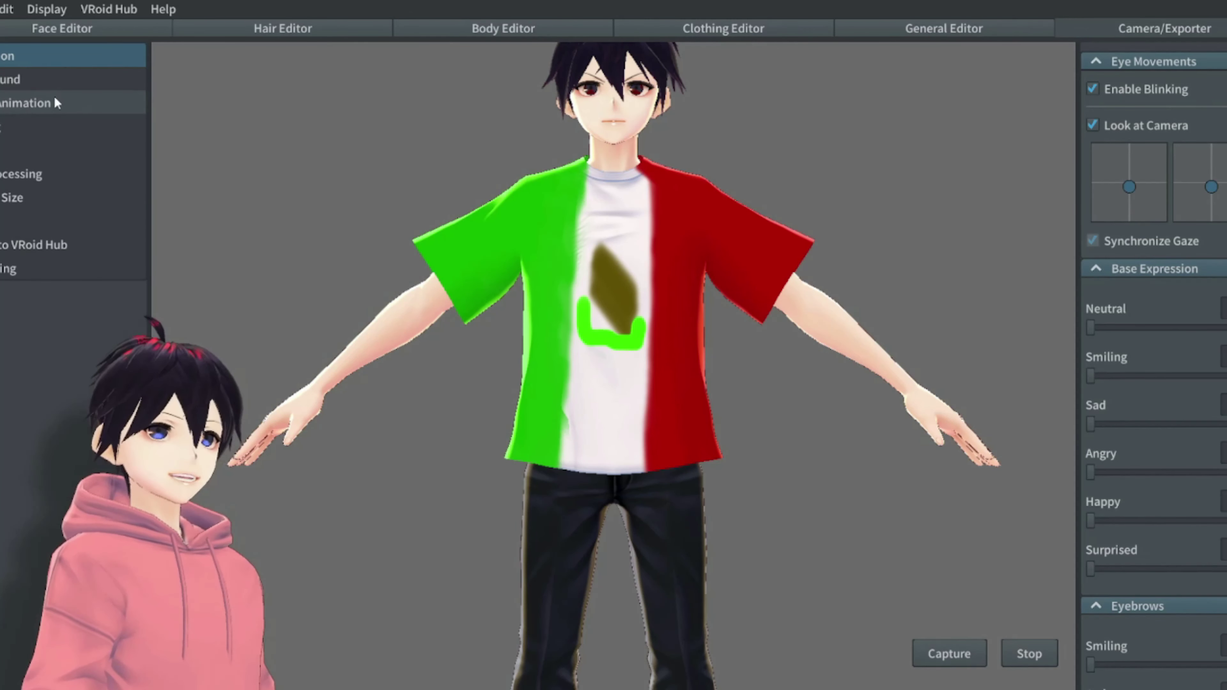
- Set the scene's background color to bright green 27FF00
left_click(53, 85)
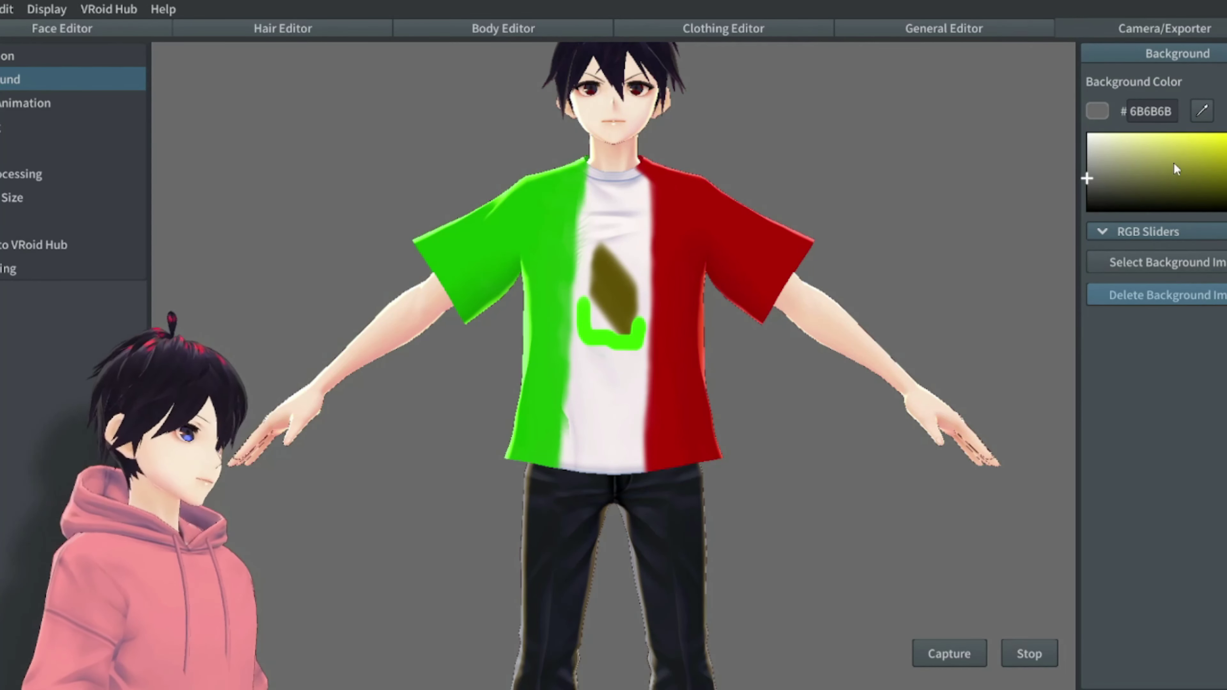
left_click_drag(1175, 166, 1225, 136)
mouse_move(1225, 199)
left_mouse_down()
mouse_move(1226, 211)
mouse_move(1226, 187)
left_mouse_up()
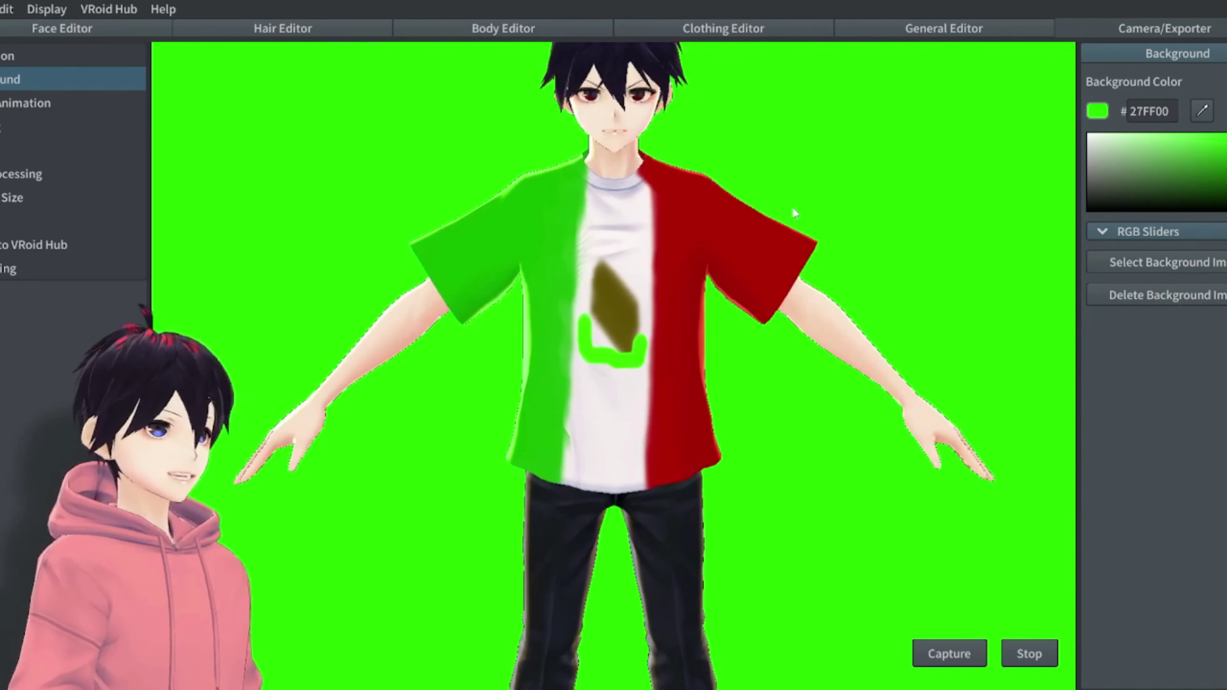
mouse_move(794, 206)
right_mouse_down()
mouse_move(850, 197)
mouse_move(797, 195)
mouse_move(864, 184)
mouse_move(756, 235)
mouse_move(802, 203)
right_mouse_up()
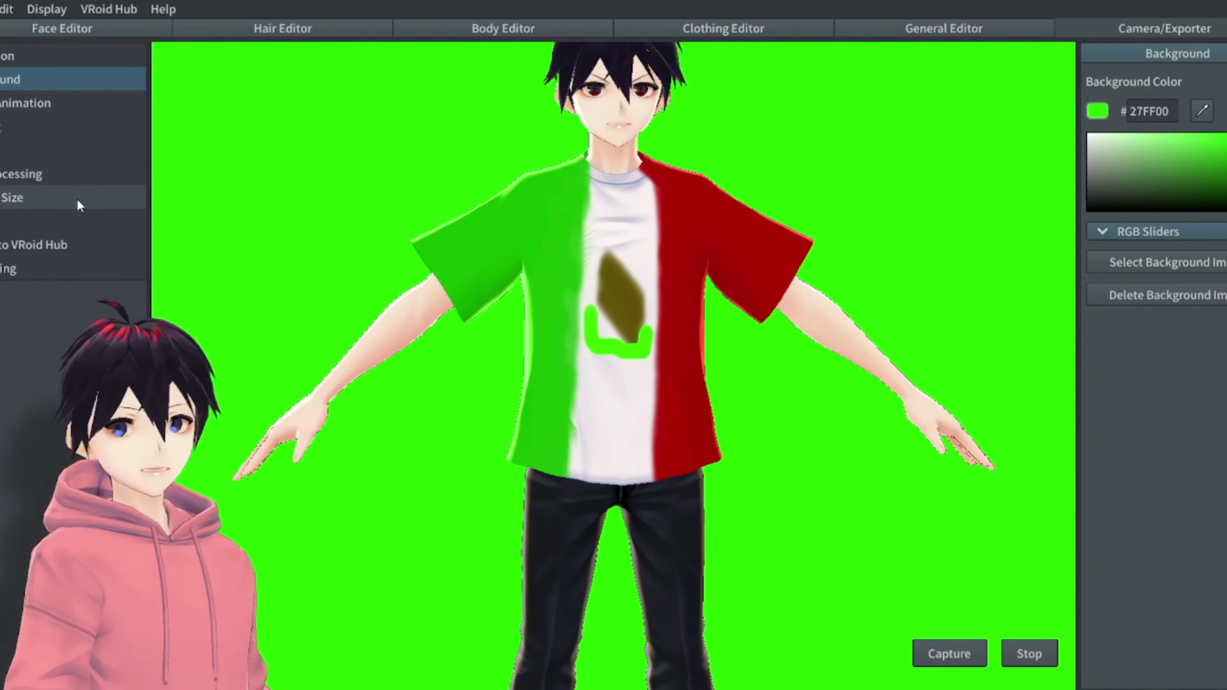
- Change the scene's background color to neutral gray 6F6F6F
left_click(1194, 155)
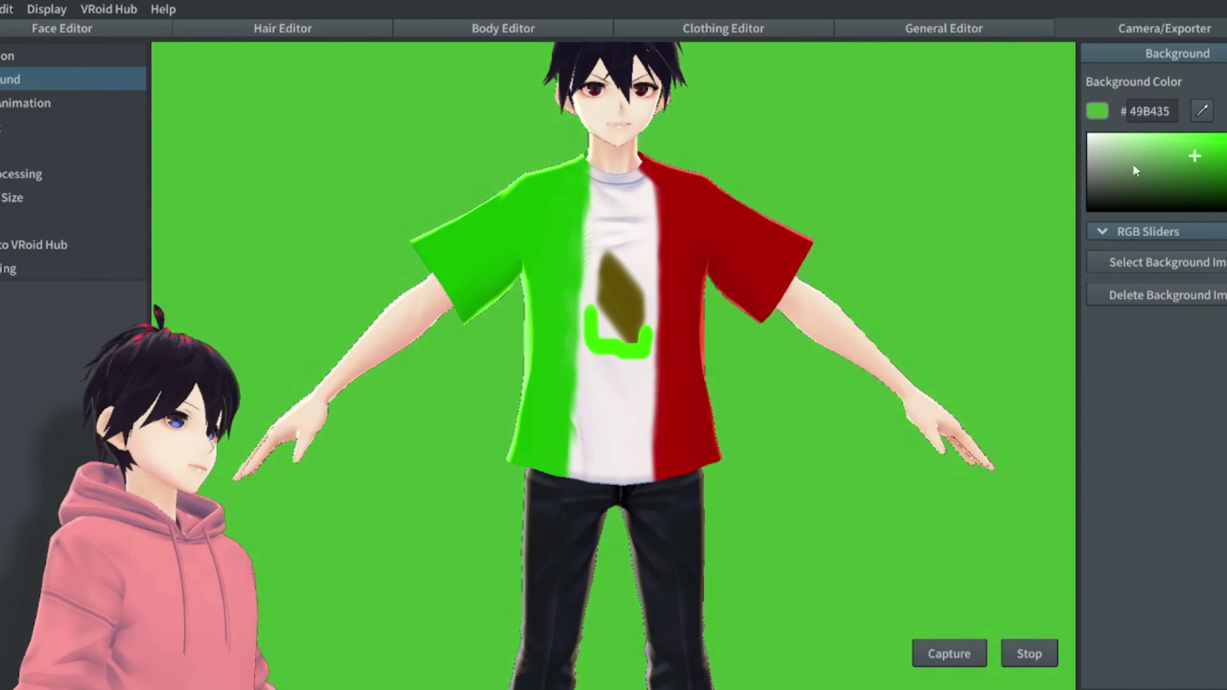
left_click_drag(1133, 169, 1010, 177)
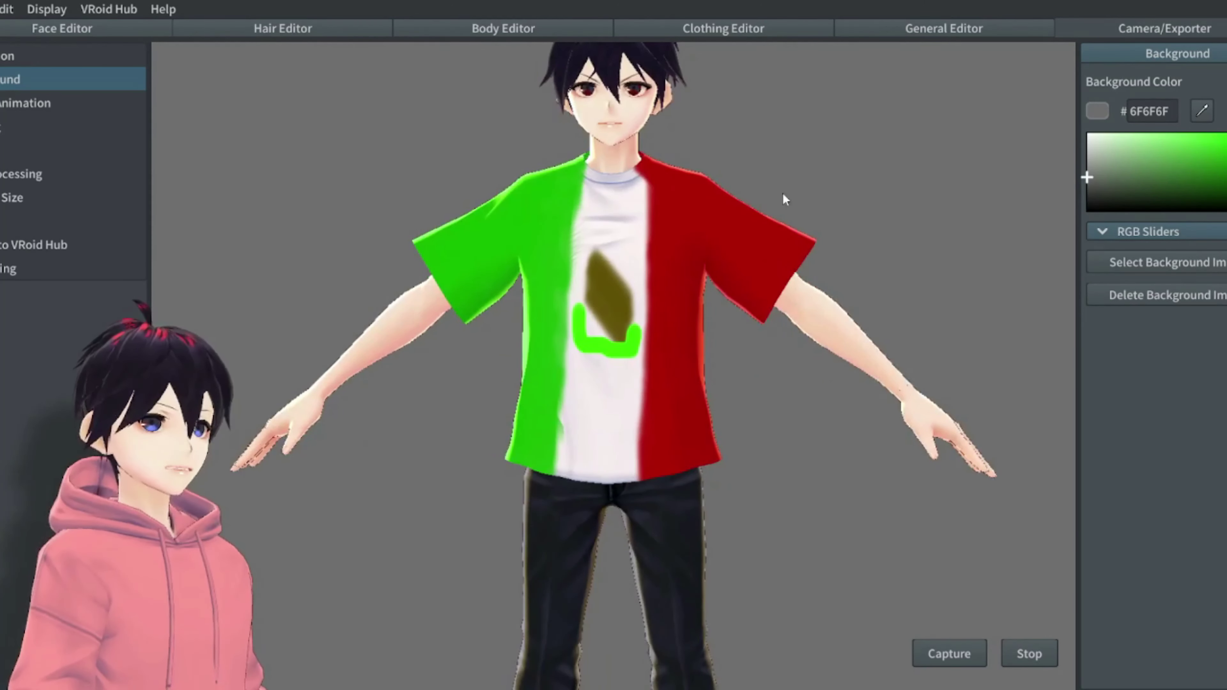
- Start the VRM export and enter the avatar name Mexican Boi and the author NSHS Gaming
left_click(19, 224)
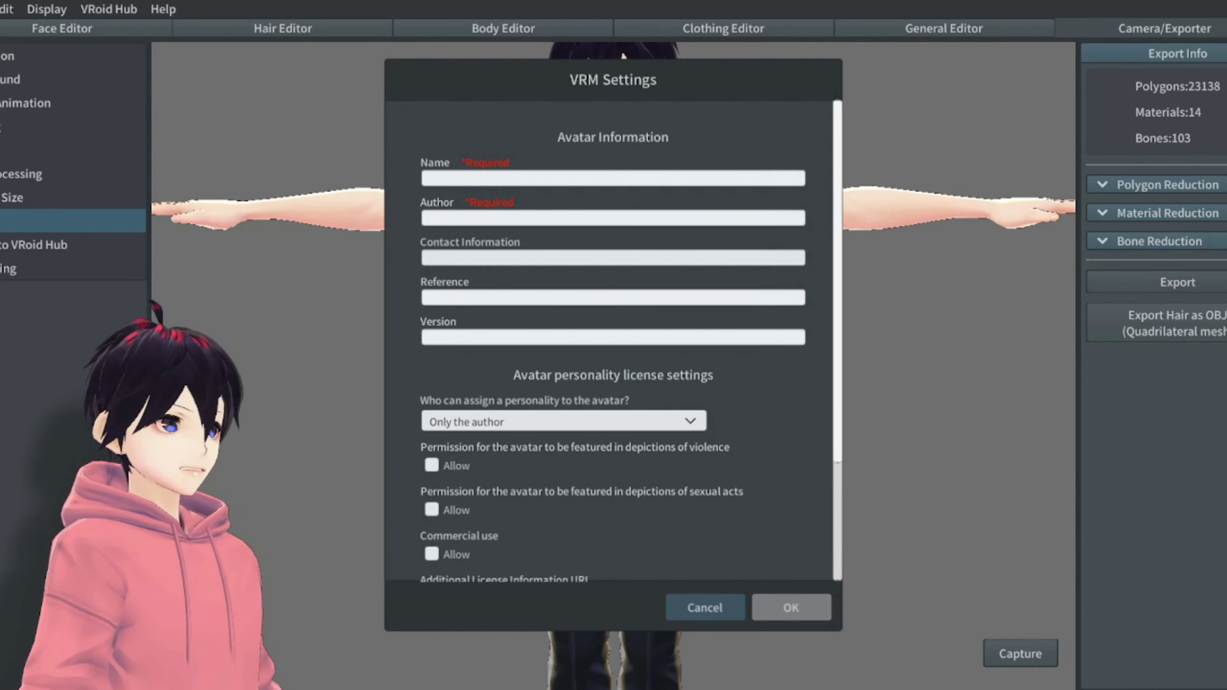
left_click(715, 188)
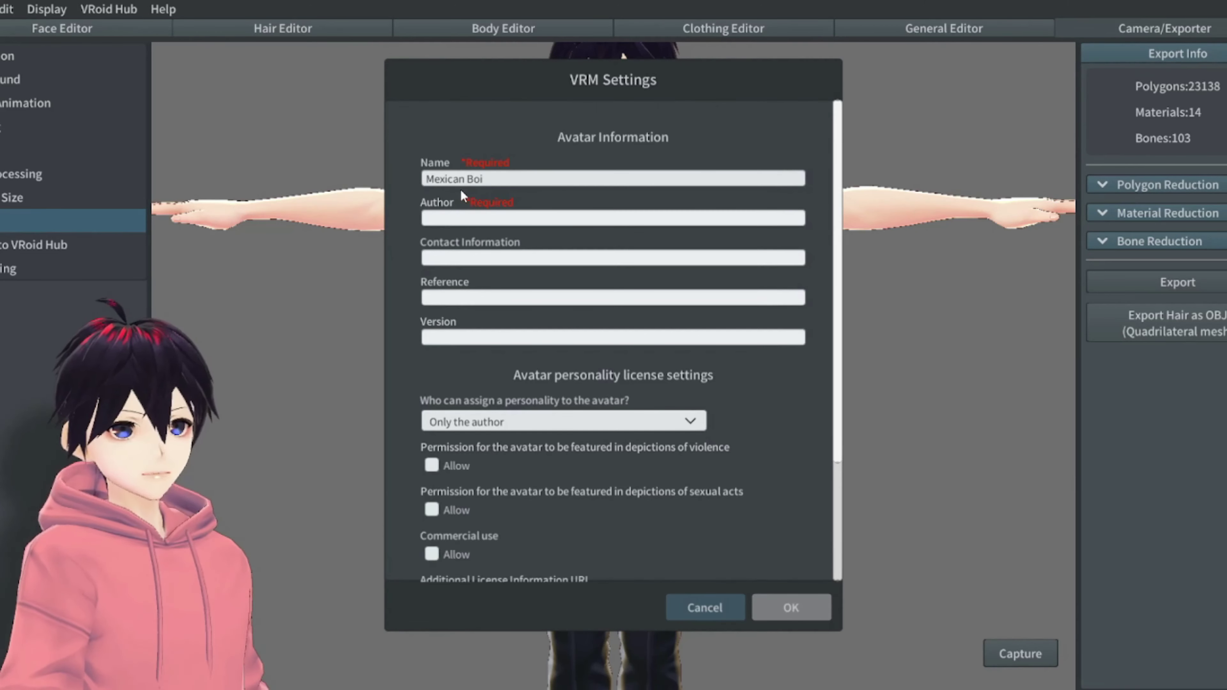
left_click(444, 218)
type("NSHS Gaming")
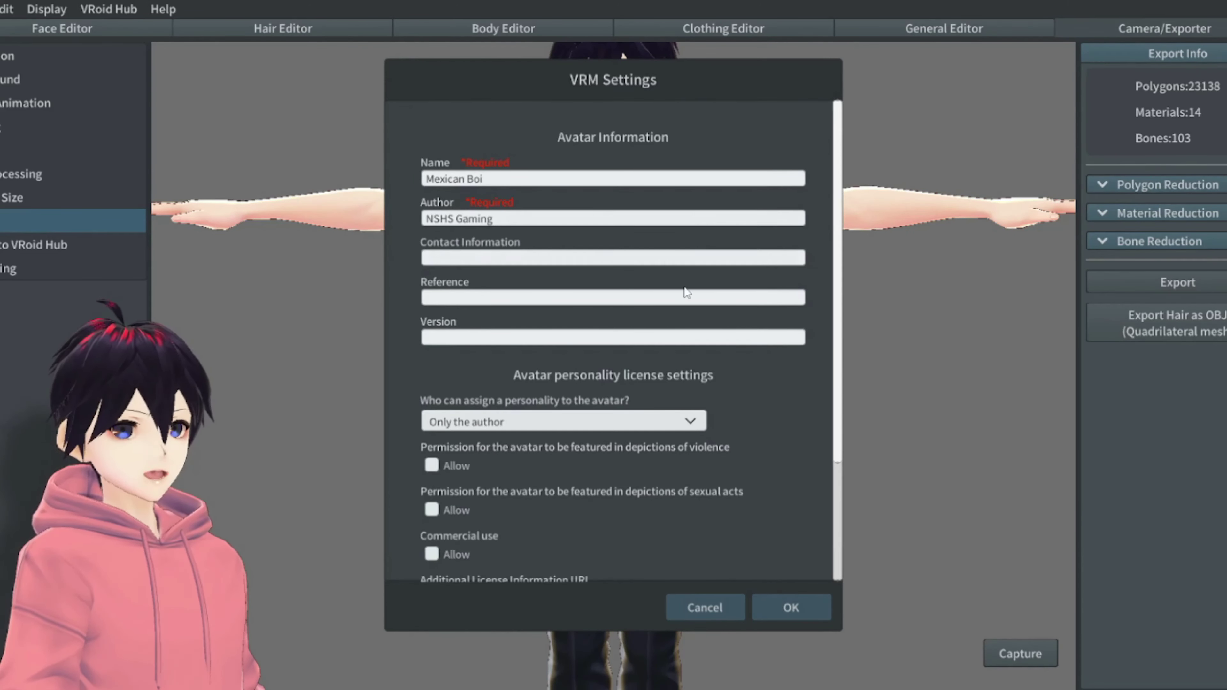
- Enter NONE for the avatar's contact information, reference and version
left_click(577, 265)
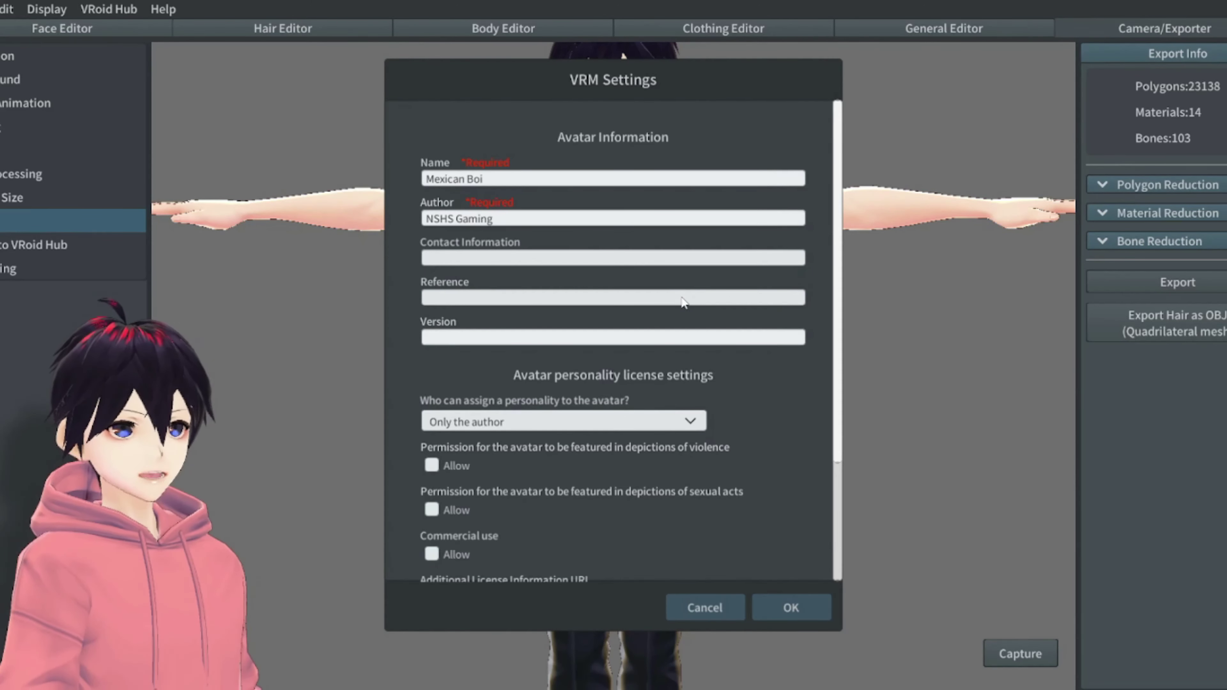
left_click(550, 298)
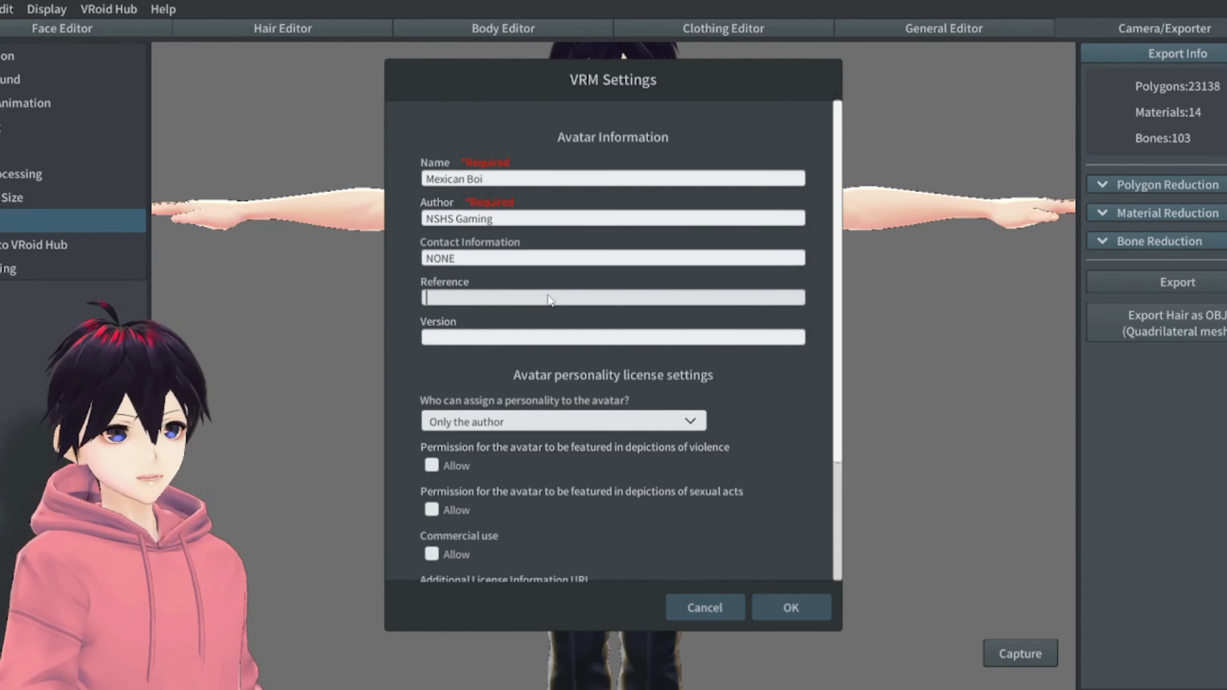
left_click(512, 338)
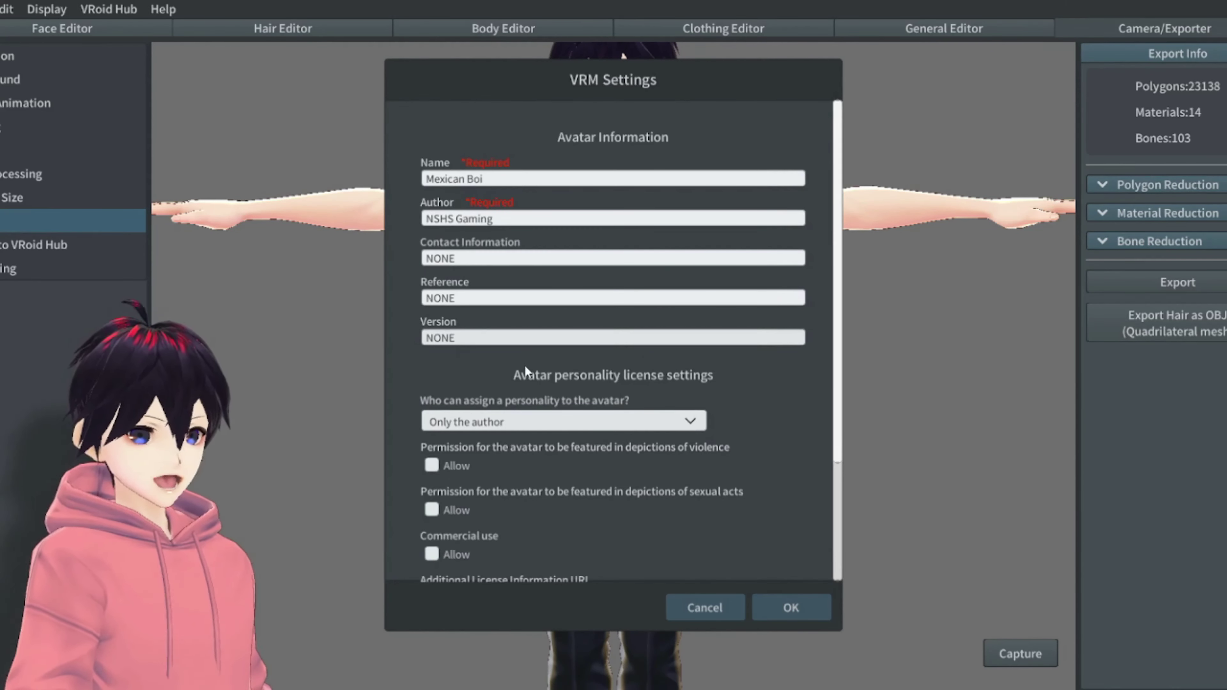
- Check the options for who can assign a personality to the avatar, keeping Only the author
scroll(498, 421, "down", 2)
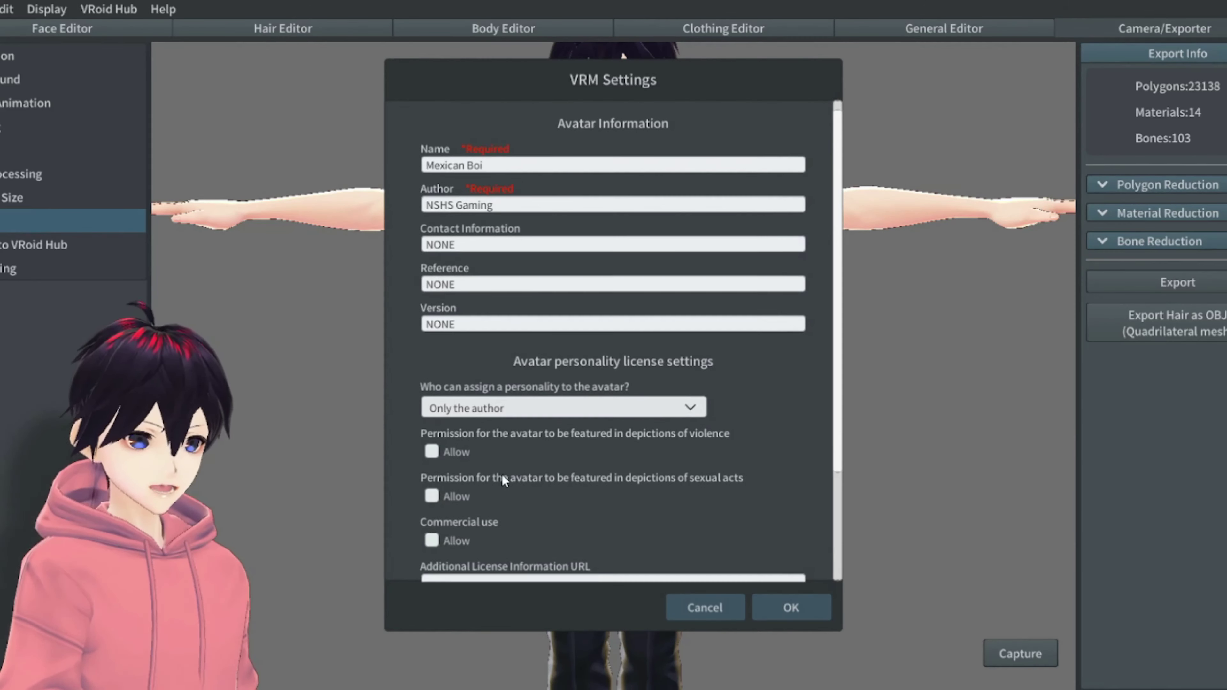
left_click(512, 392)
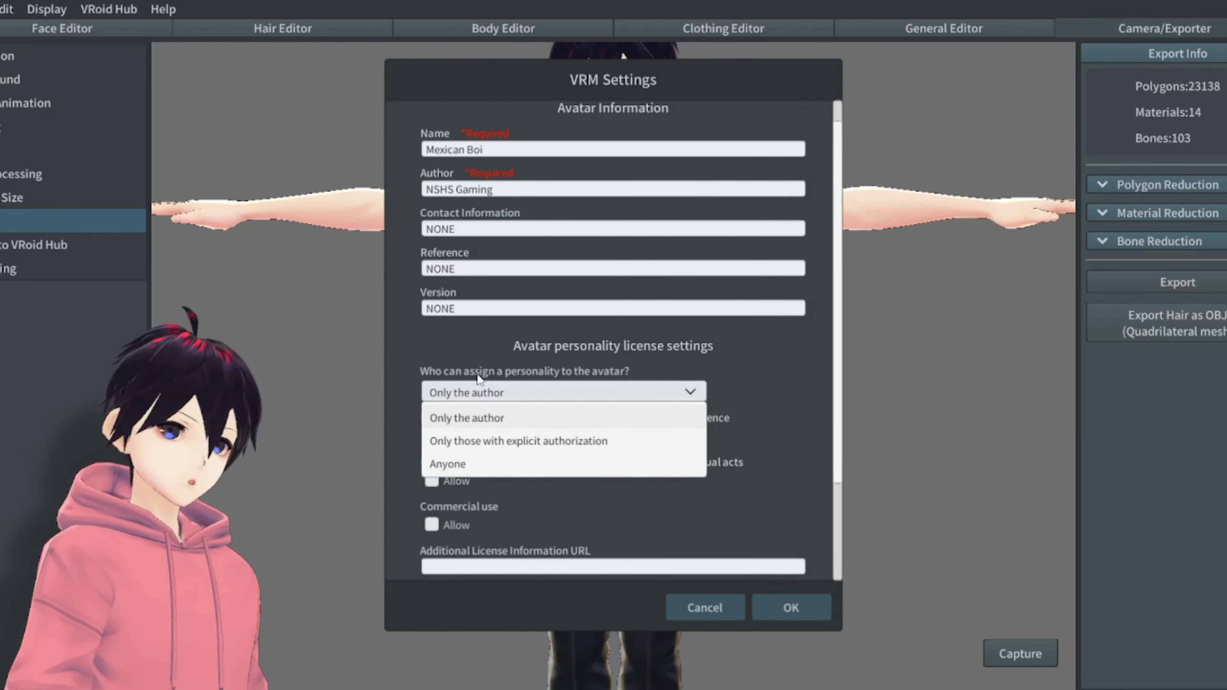
left_click(477, 379)
left_click(488, 392)
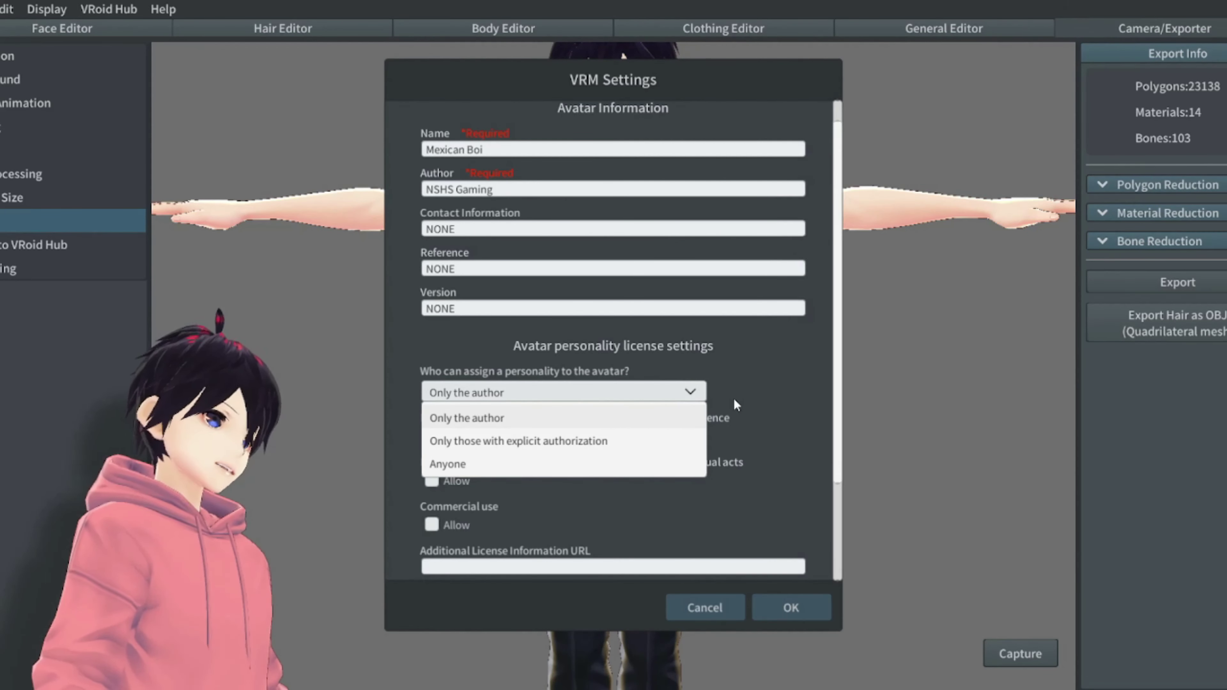
left_click(391, 357)
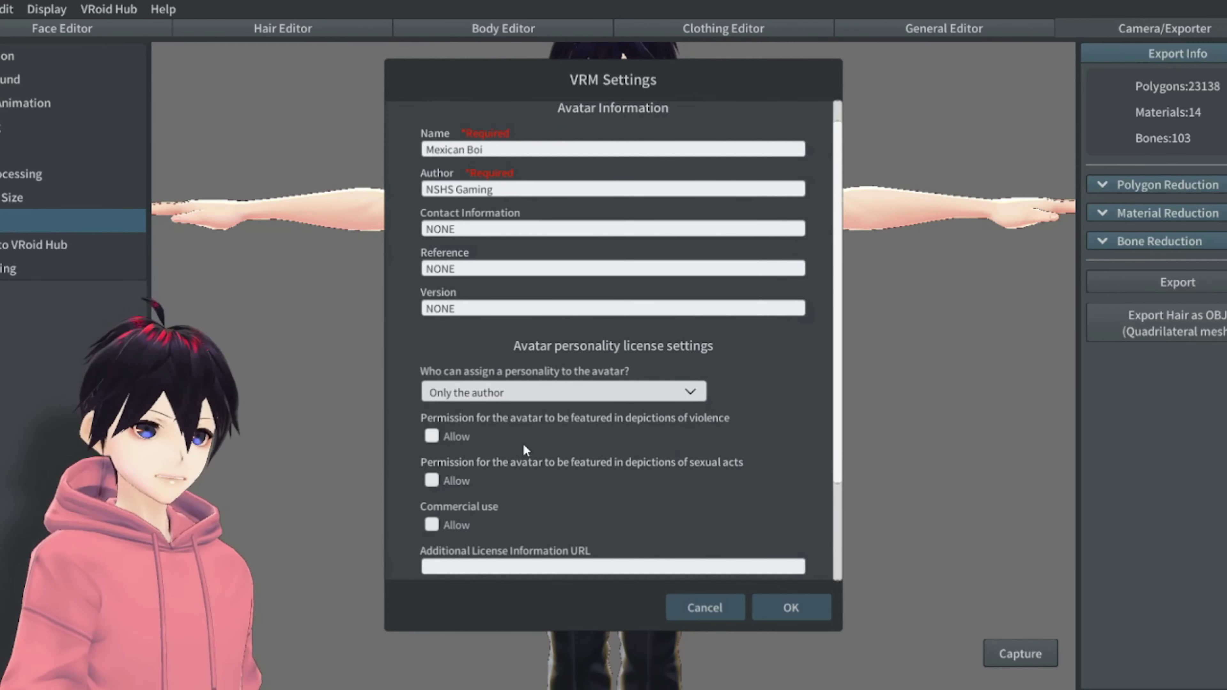
- Allow violence depictions and commercial use, keep sexual acts disallowed and redistribution prohibited, and confirm the VRM settings
left_click(461, 434)
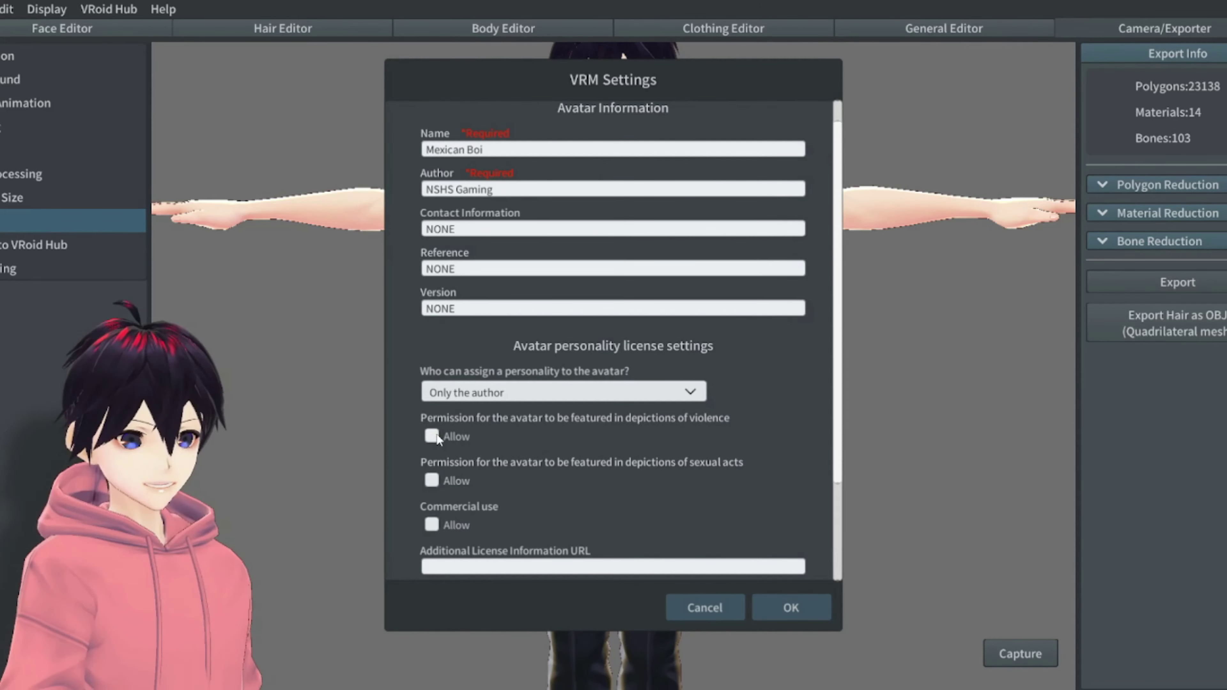
scroll(531, 449, "down", 2)
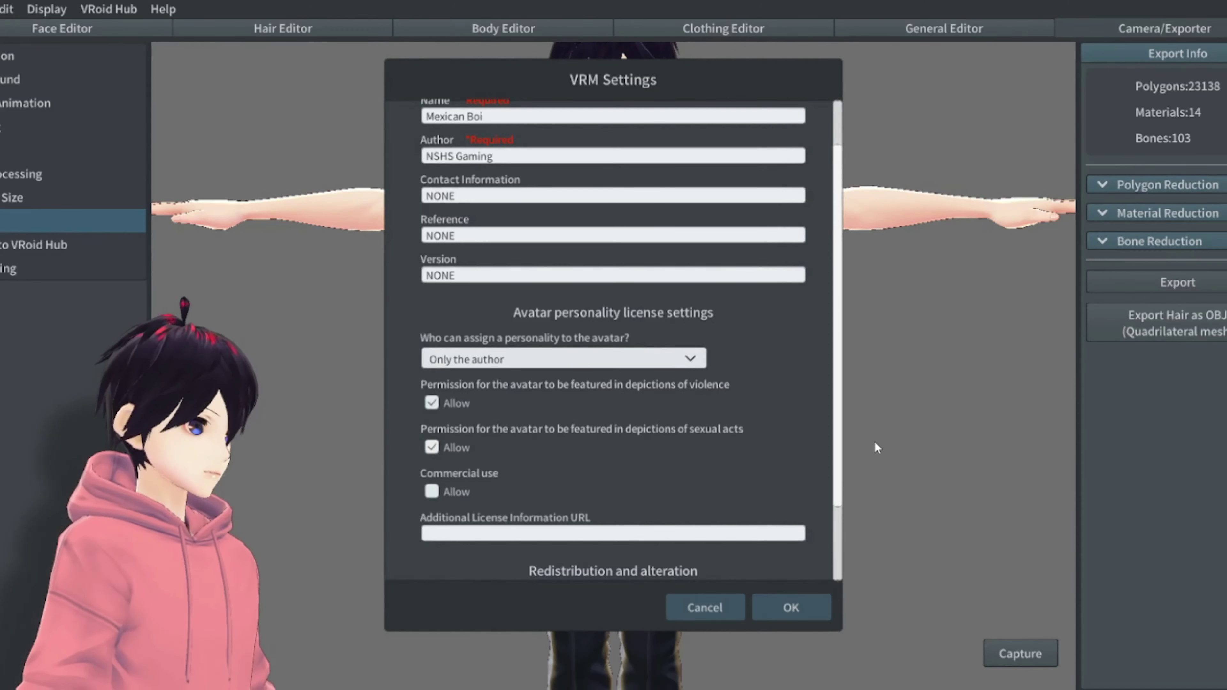
left_click(432, 448)
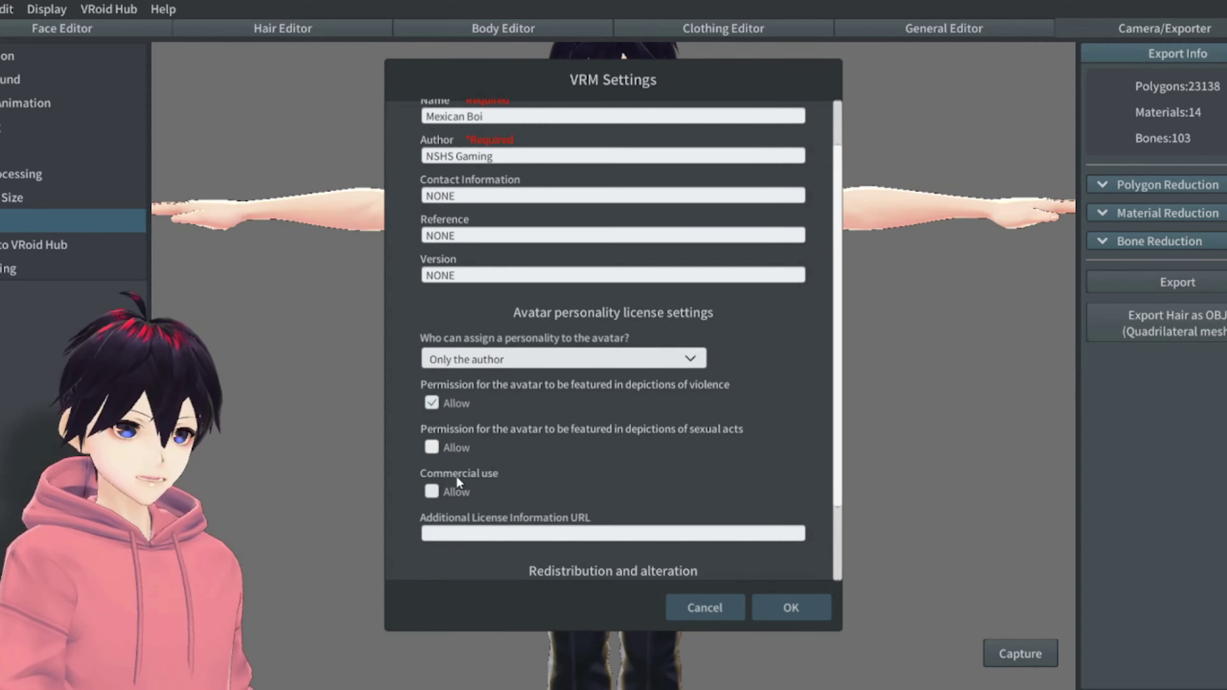
left_click(431, 491)
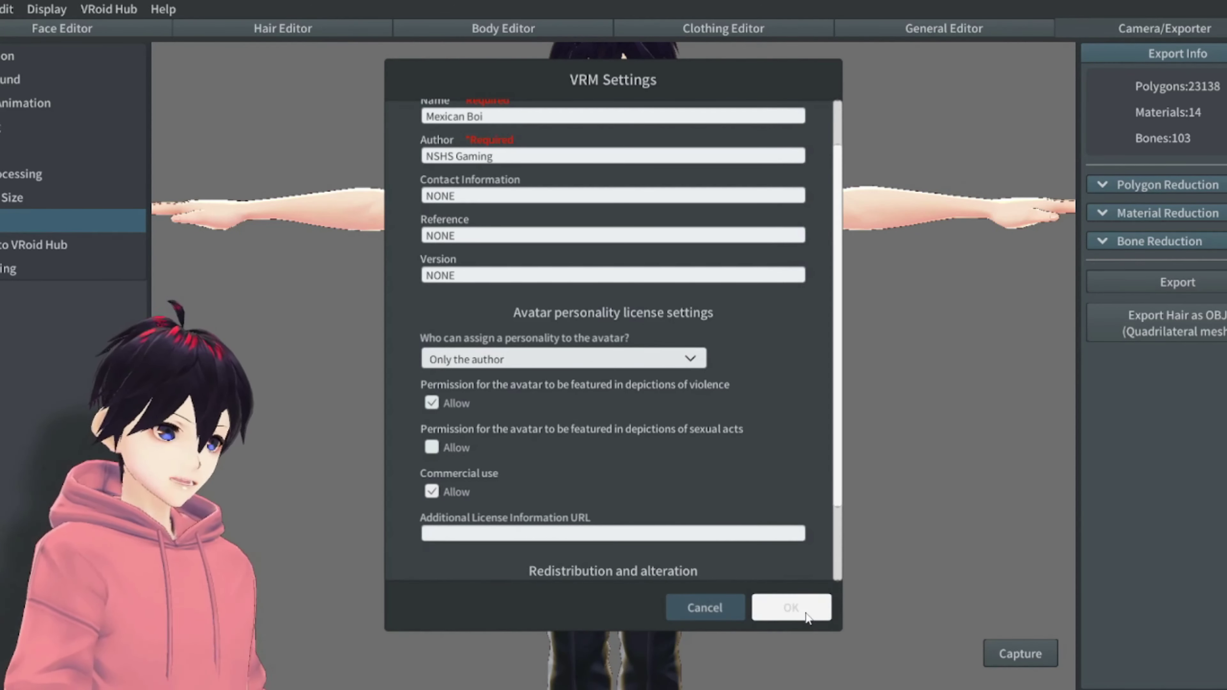
scroll(621, 551, "down", 2)
scroll(621, 551, "down", 4)
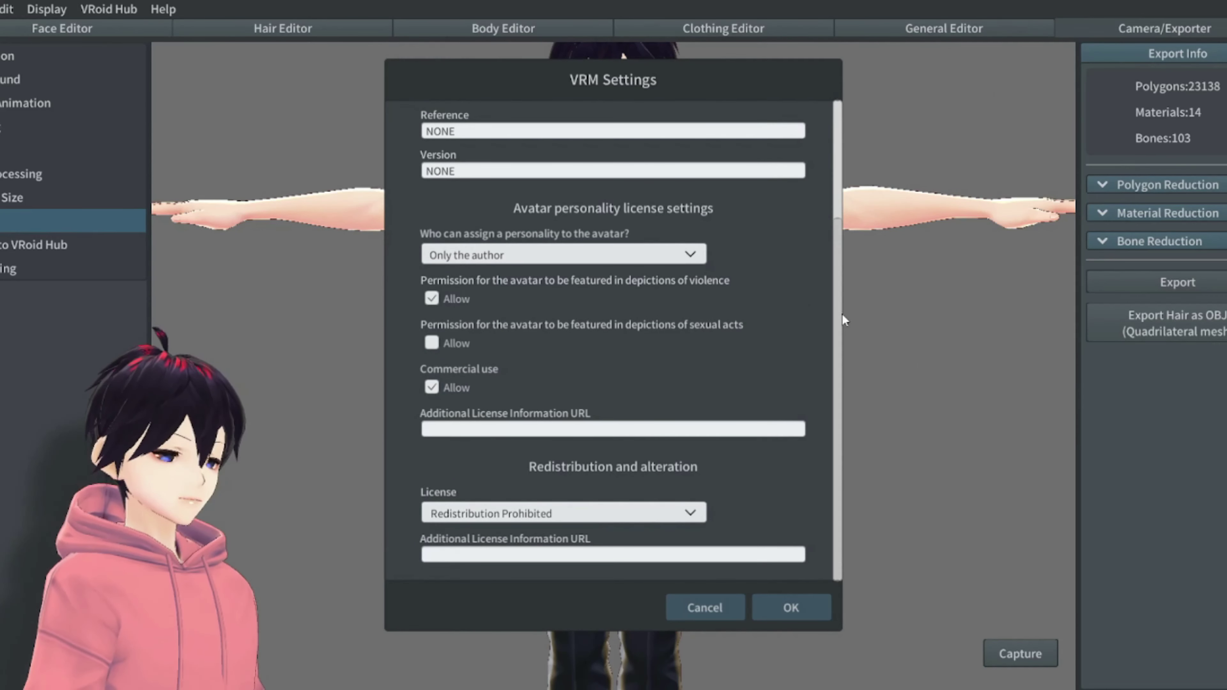
left_click(790, 608)
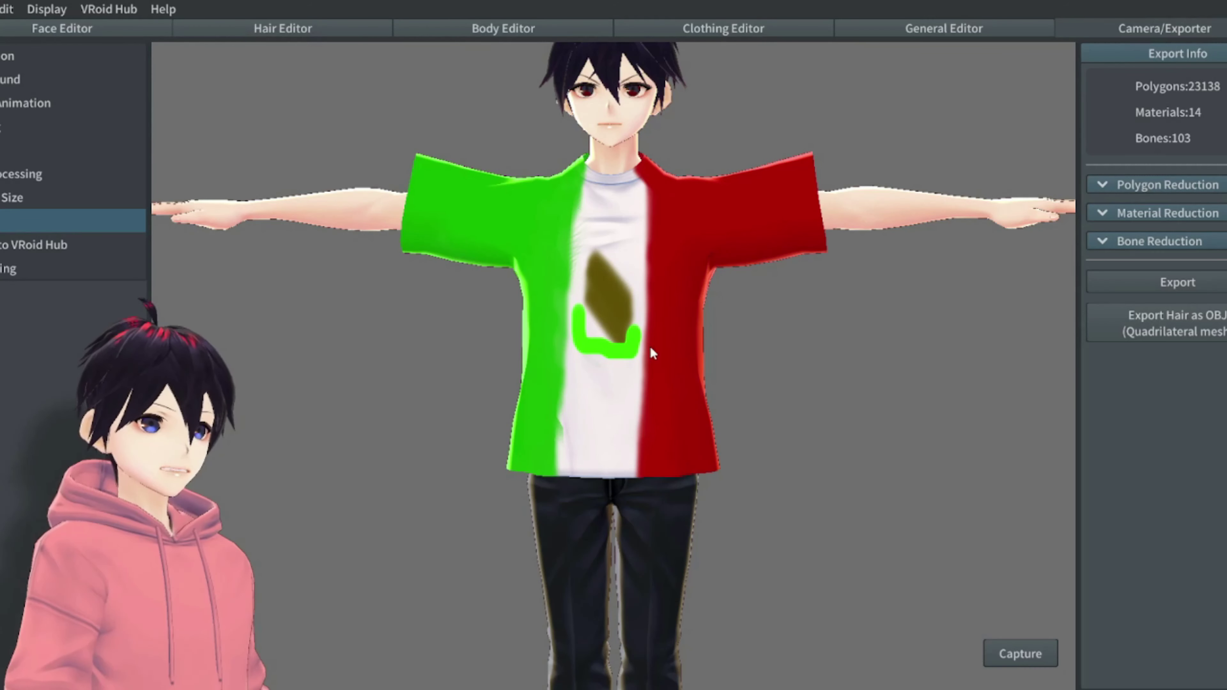
mouse_move(650, 345)
right_mouse_down()
mouse_move(620, 345)
mouse_move(571, 277)
mouse_move(635, 356)
mouse_move(644, 339)
right_mouse_up()
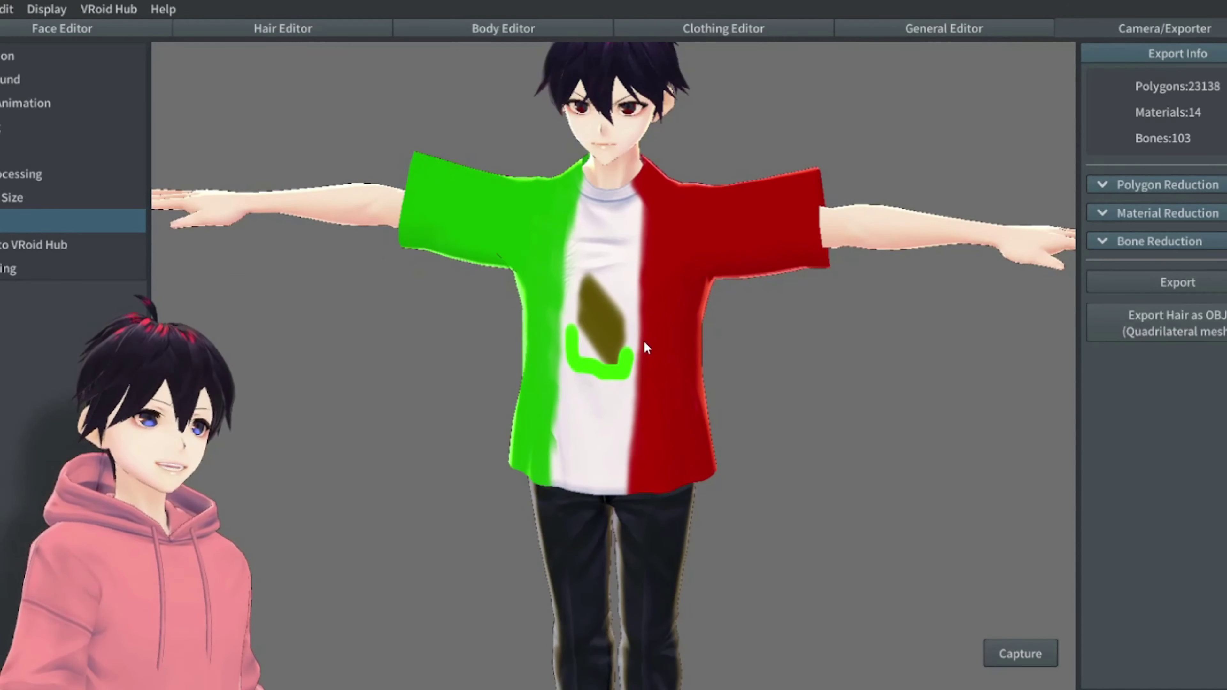
mouse_move(616, 399)
right_mouse_down()
mouse_move(645, 378)
mouse_move(630, 387)
right_mouse_up()
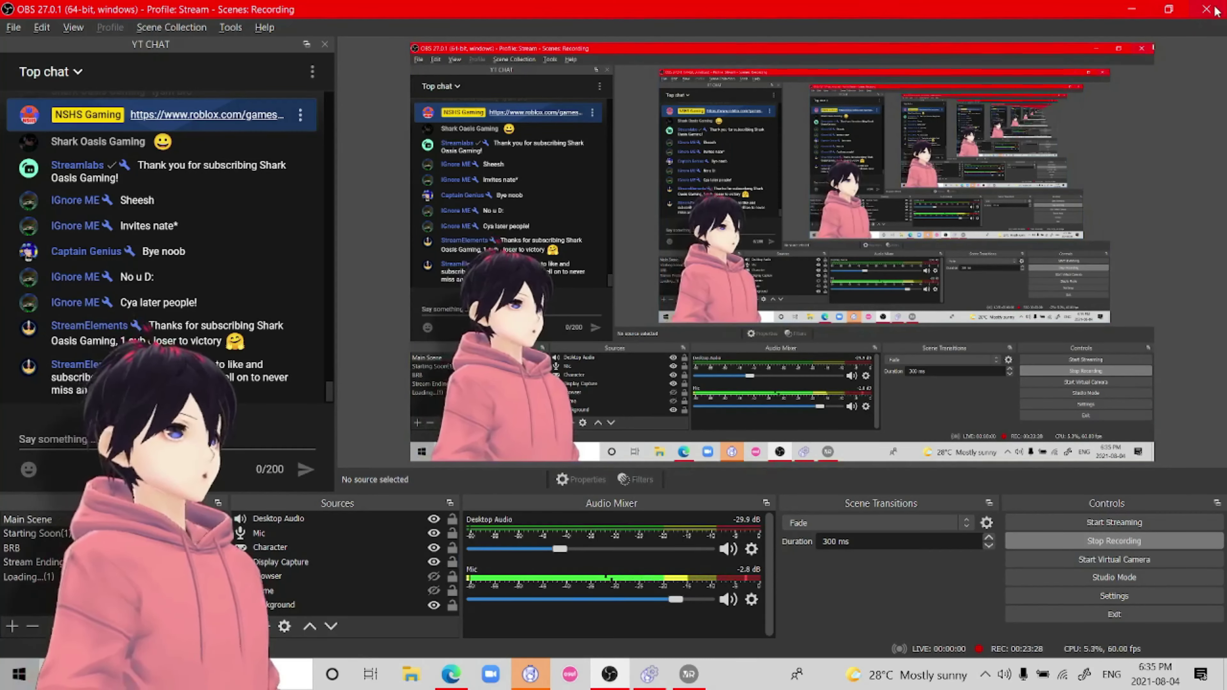
- Switch to OBS, shrink its window, close the Mexican flag browser window, and arrange OBS beside the VMagicMirror control window
key("super+Down")
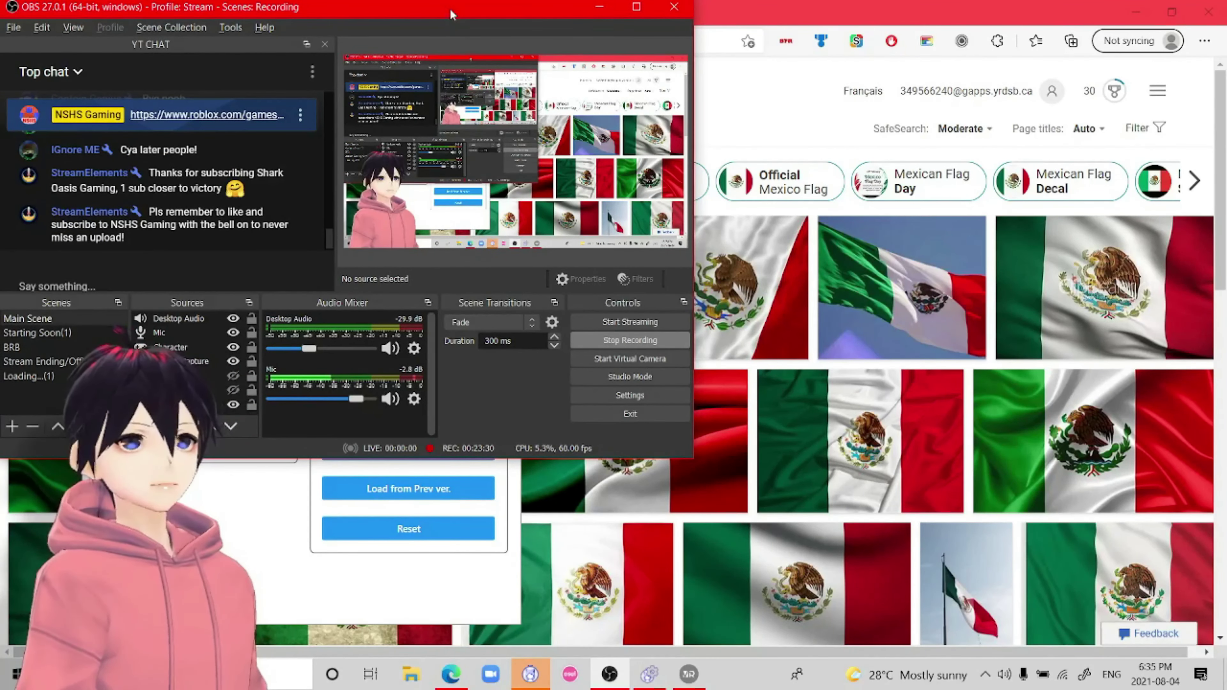
left_click_drag(446, 9, 528, 159)
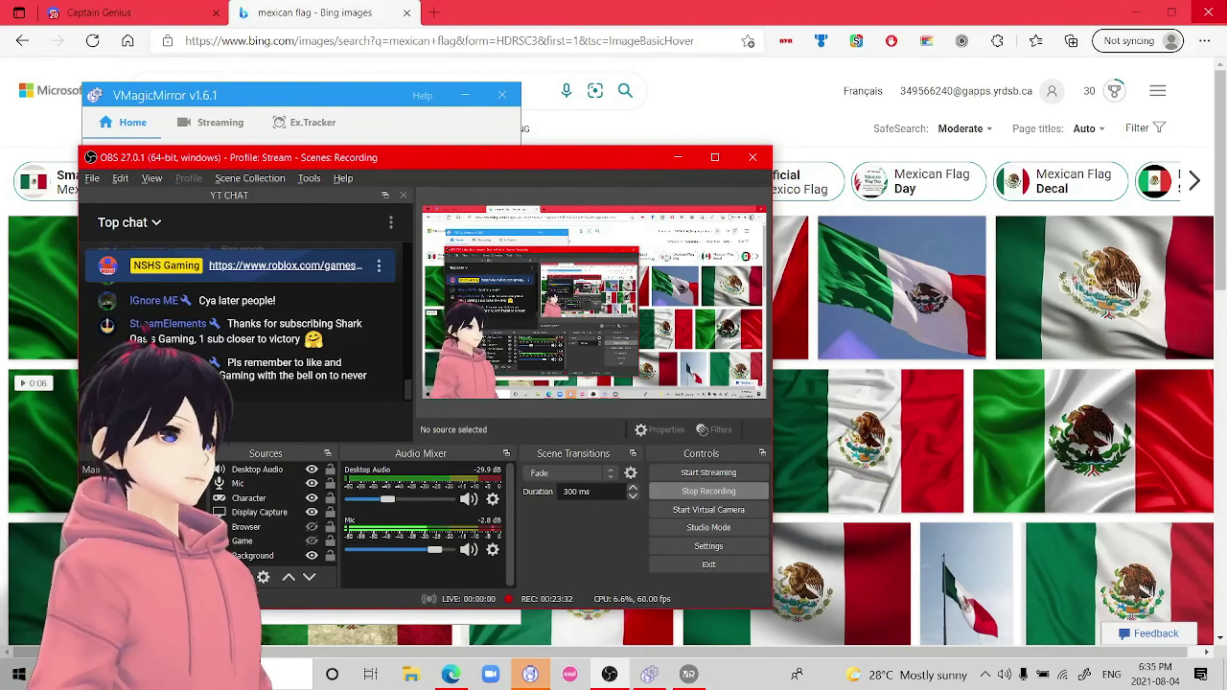
left_click(1210, 11)
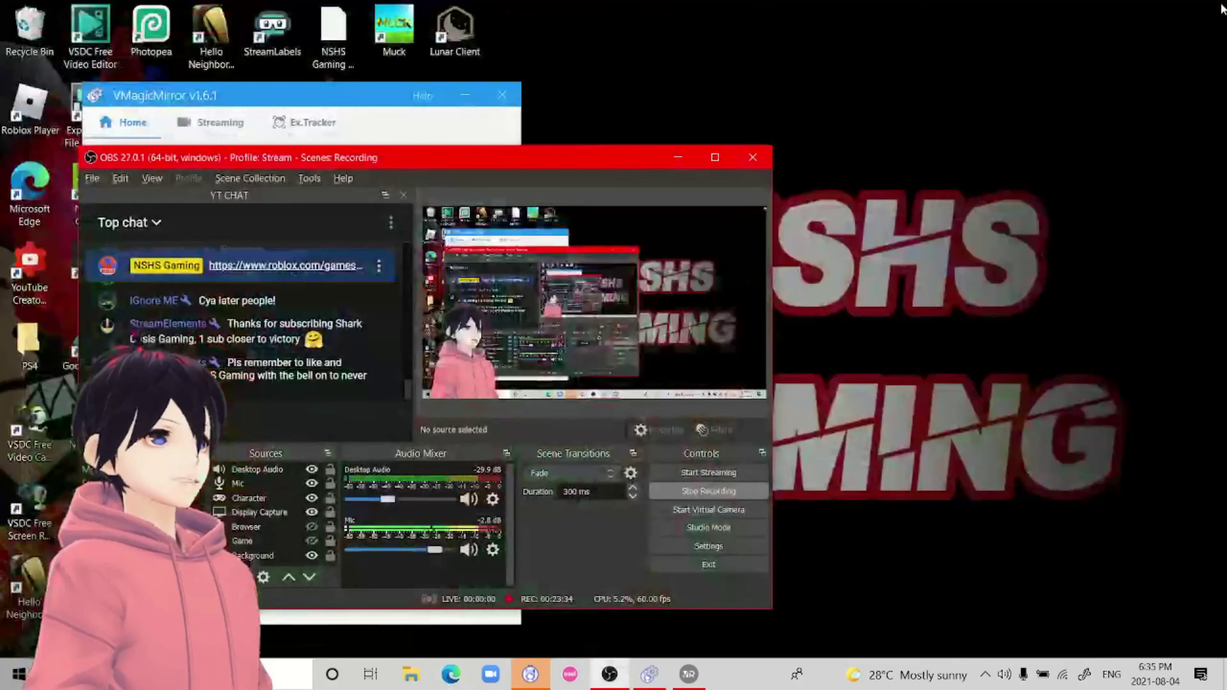
left_click_drag(522, 171, 945, 106)
left_click_drag(240, 99, 639, 90)
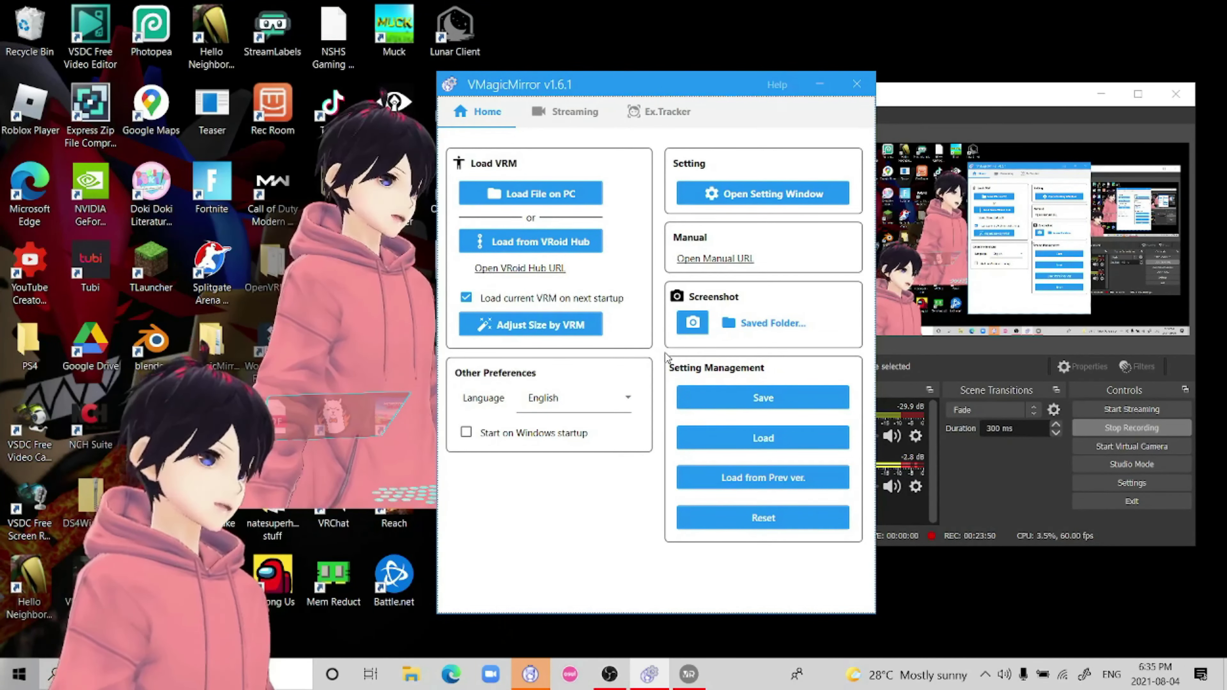
- Check the available interface languages in VMagicMirror, keeping English
left_click(556, 401)
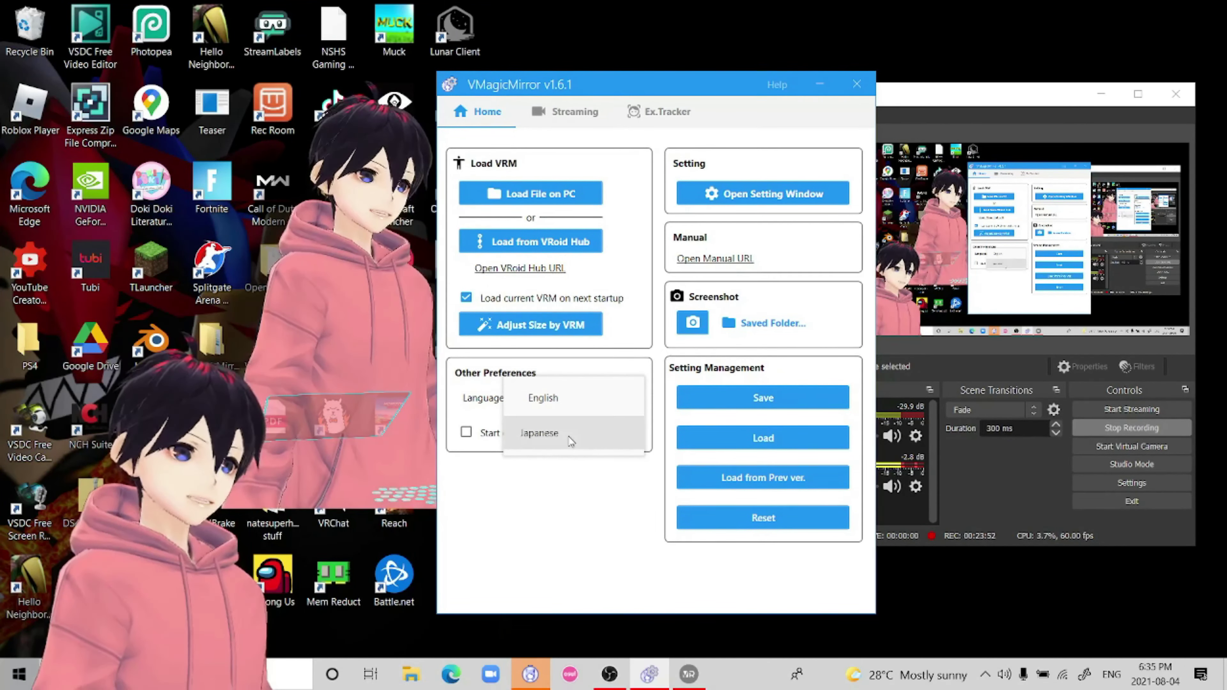
left_click(569, 407)
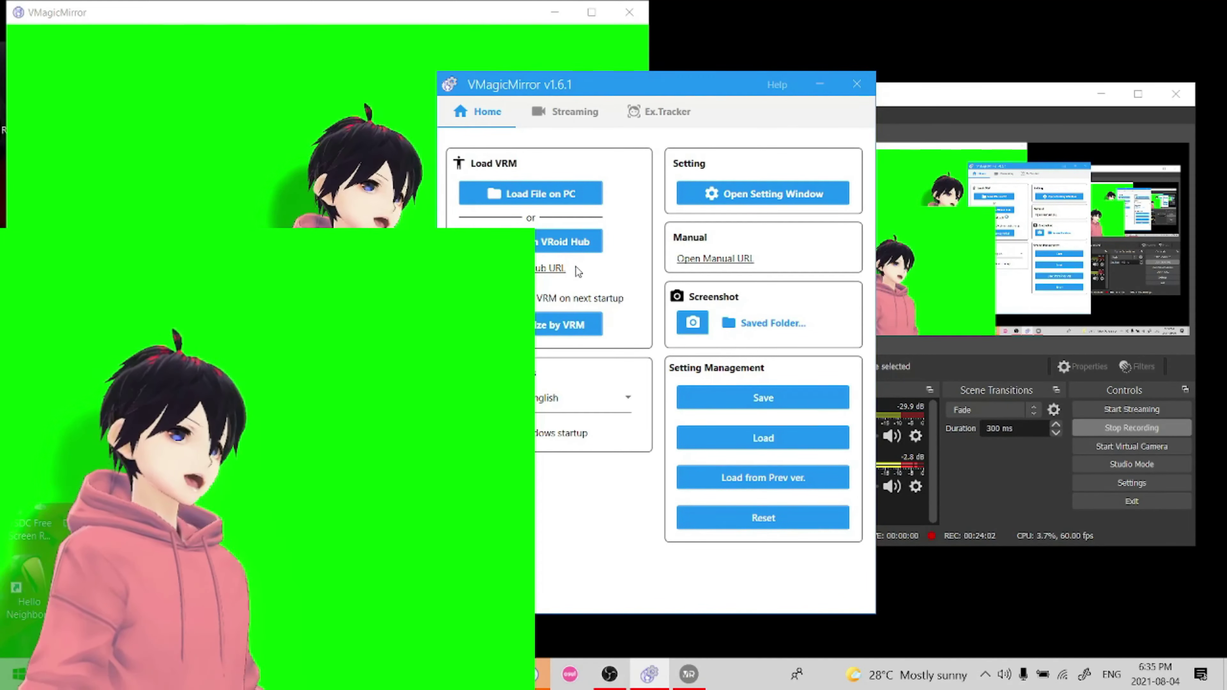
- Load the exported Mexican avatar's VRM file from the 2021 NSHS Folder and accept its license
scroll(709, 267, "down", 3)
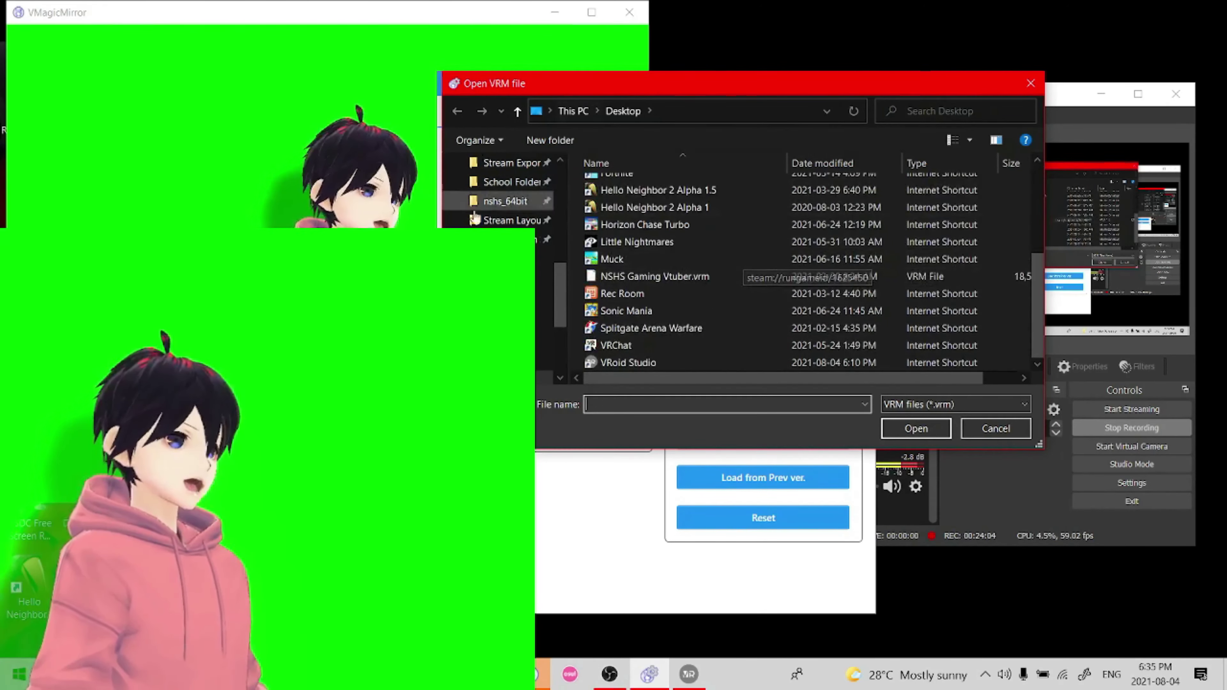
scroll(667, 251, "up", 3)
scroll(720, 246, "down", 3)
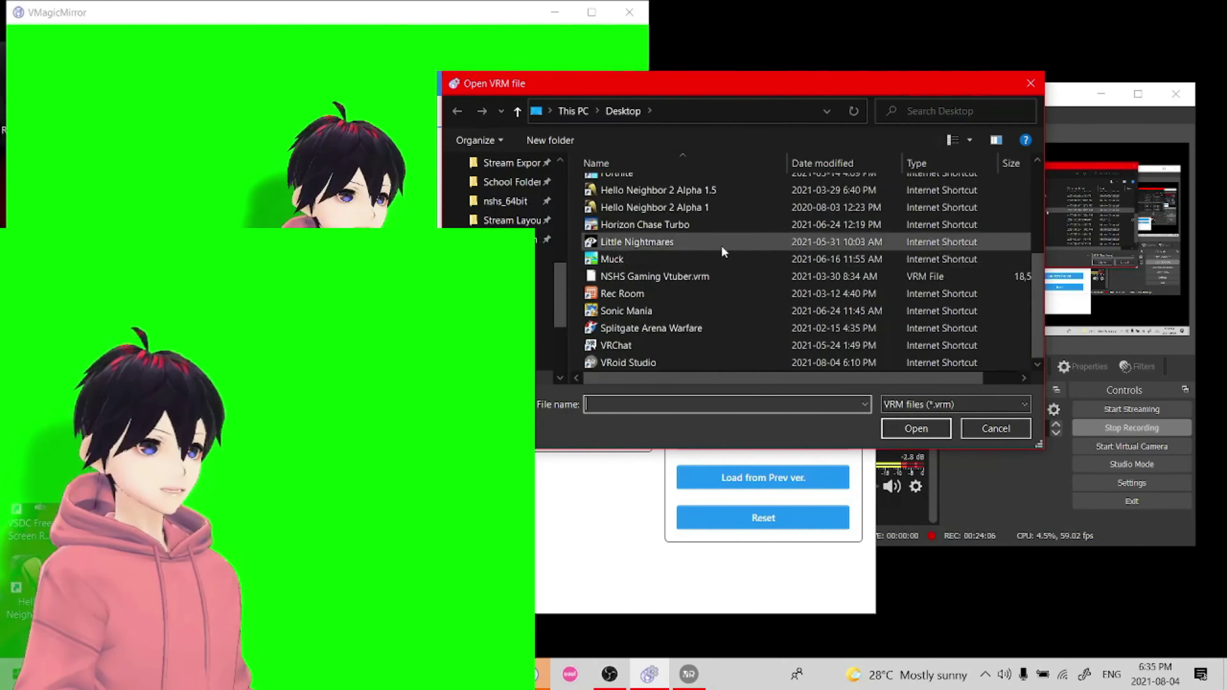
scroll(666, 290, "up", 2)
scroll(681, 252, "down", 2)
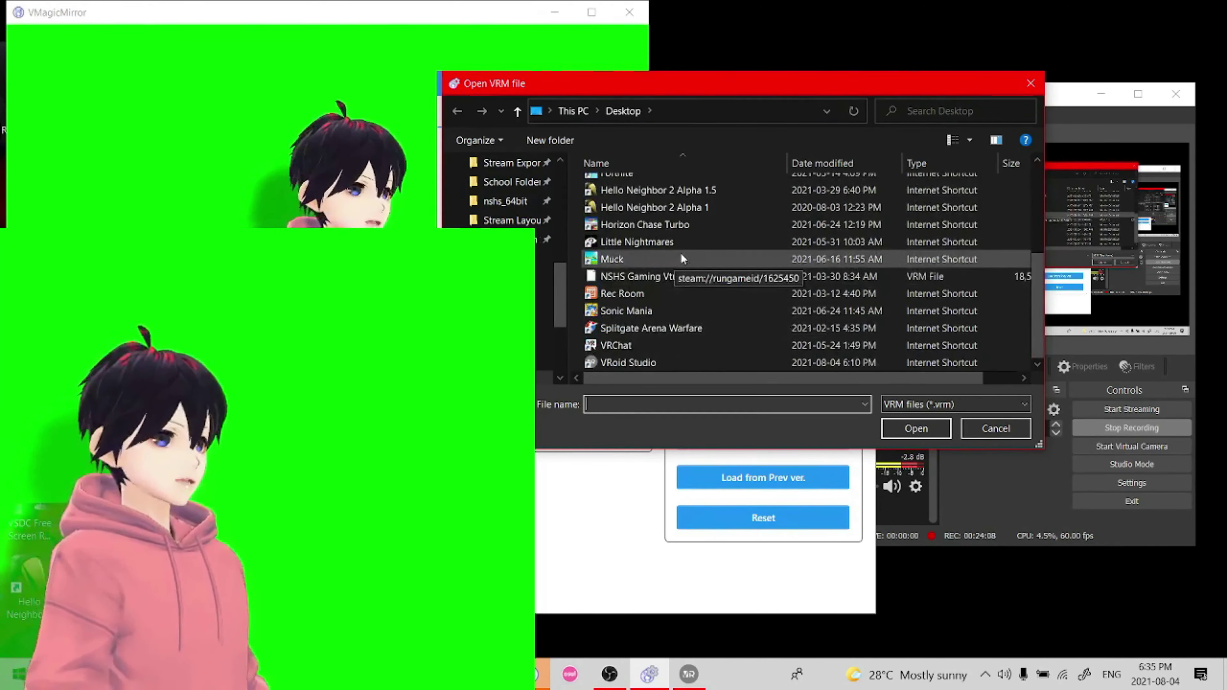
scroll(507, 212, "up", 2)
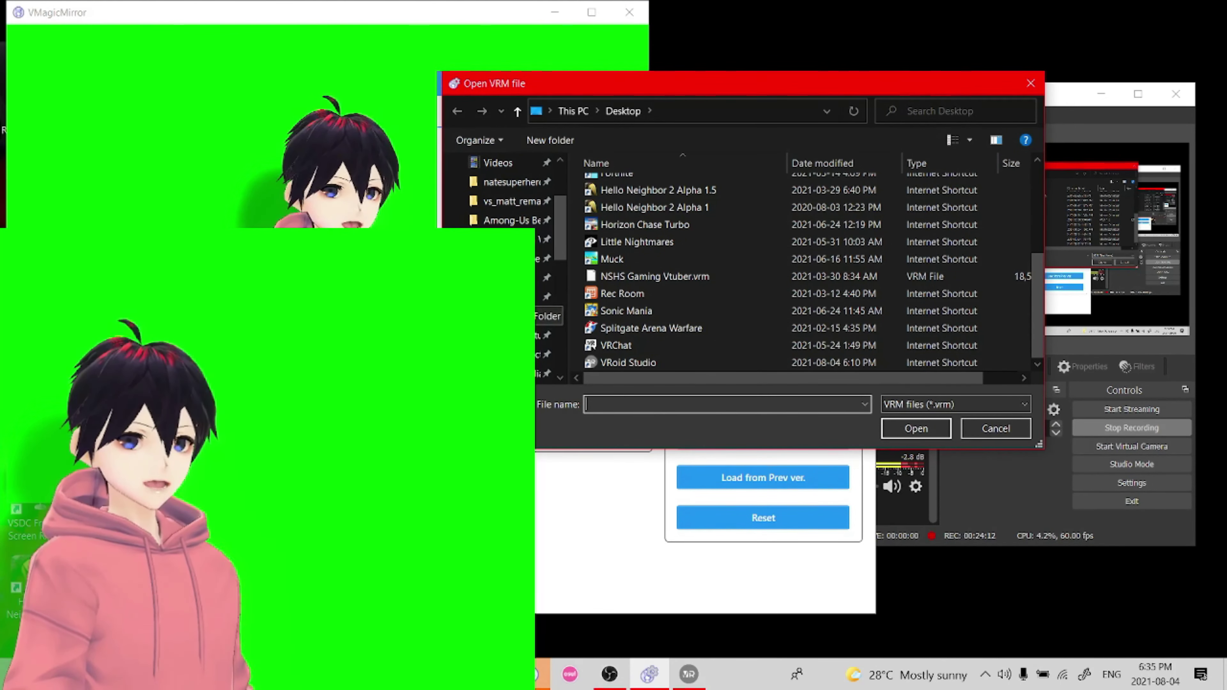
left_click(547, 316)
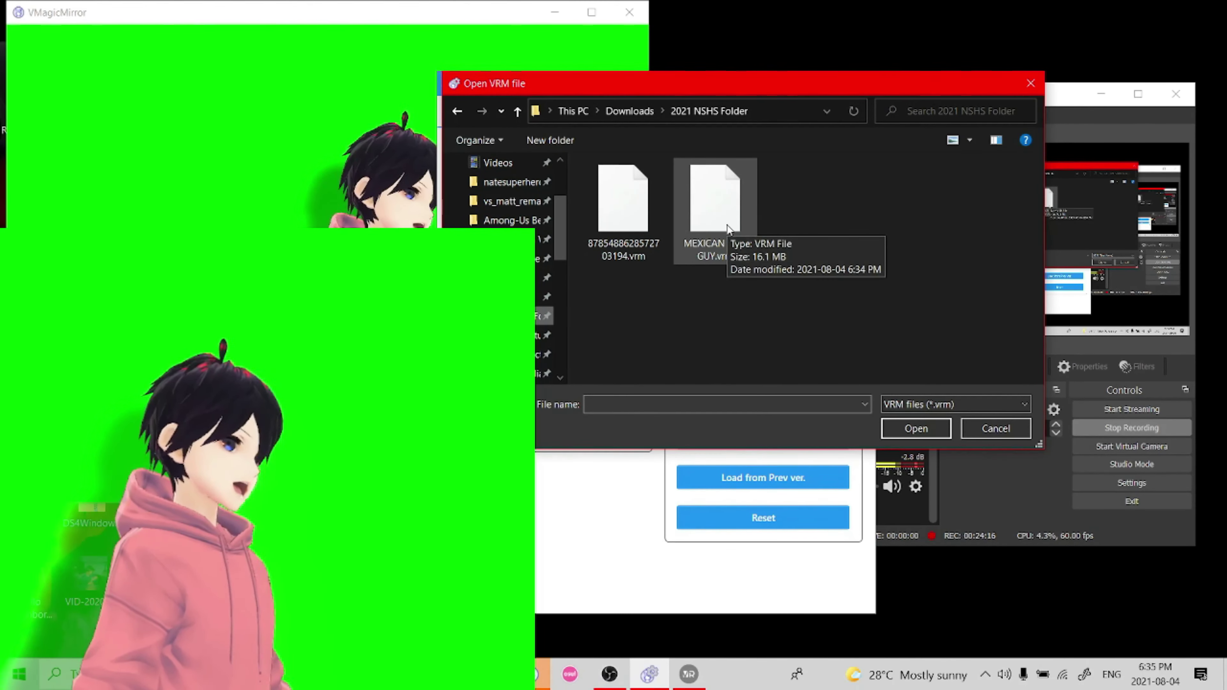
double_click(717, 198)
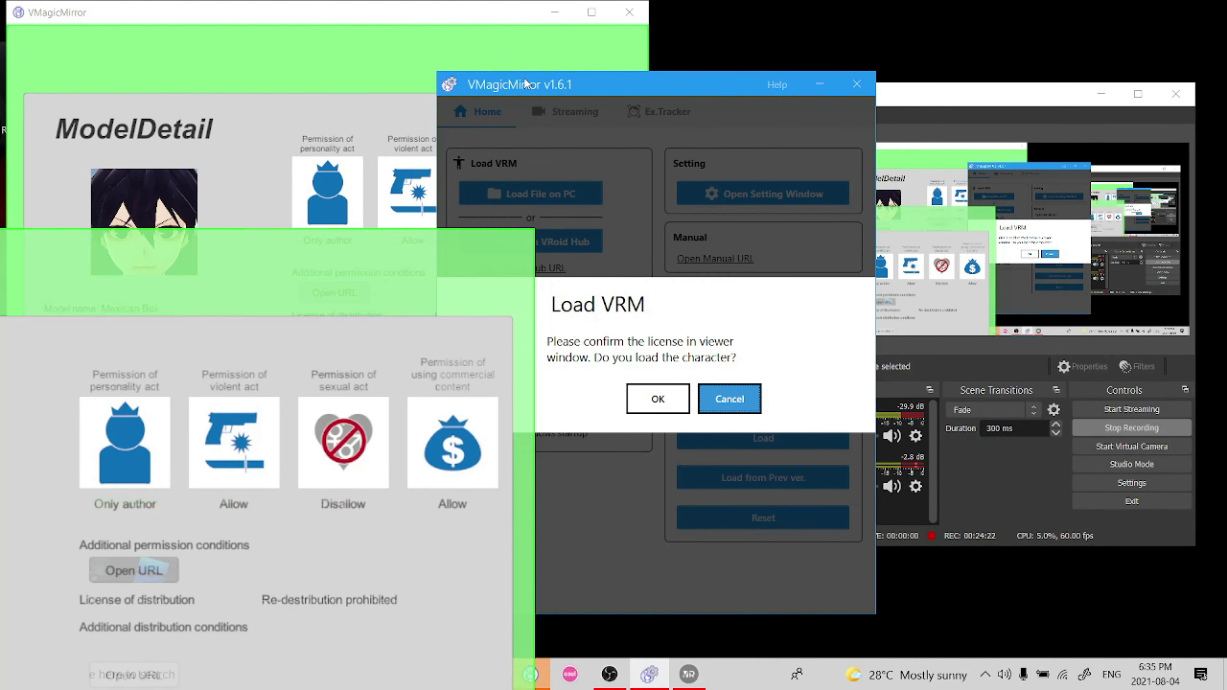
left_click_drag(525, 83, 707, 84)
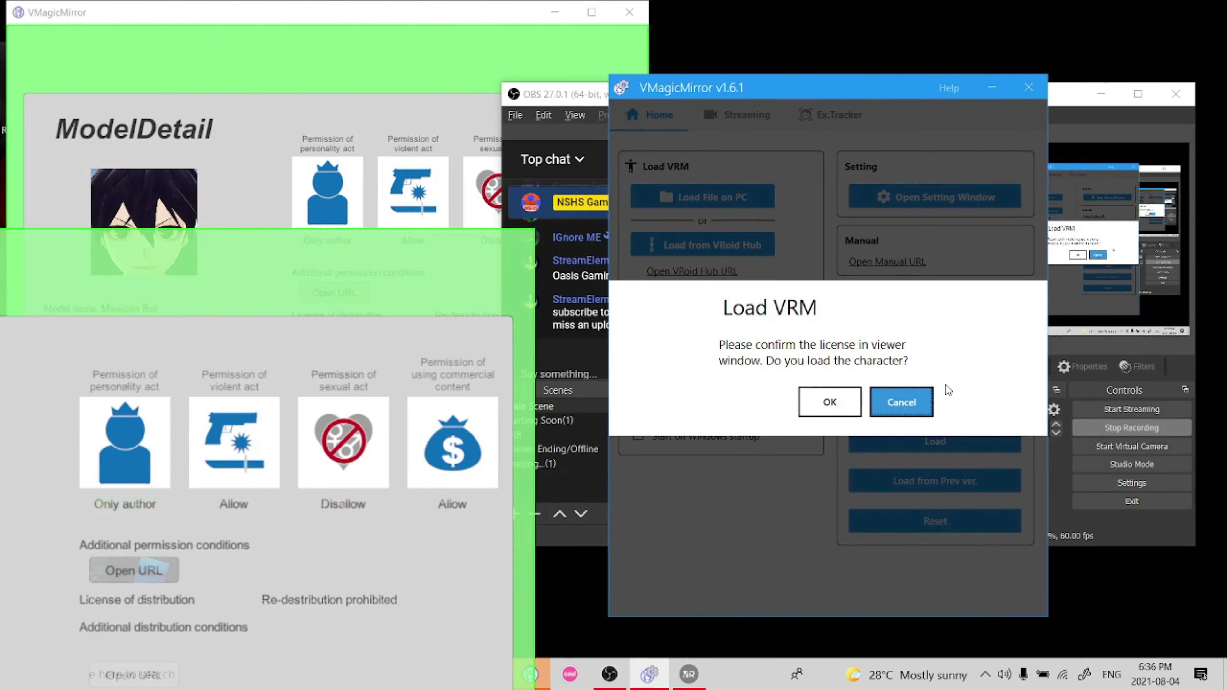
left_click(834, 407)
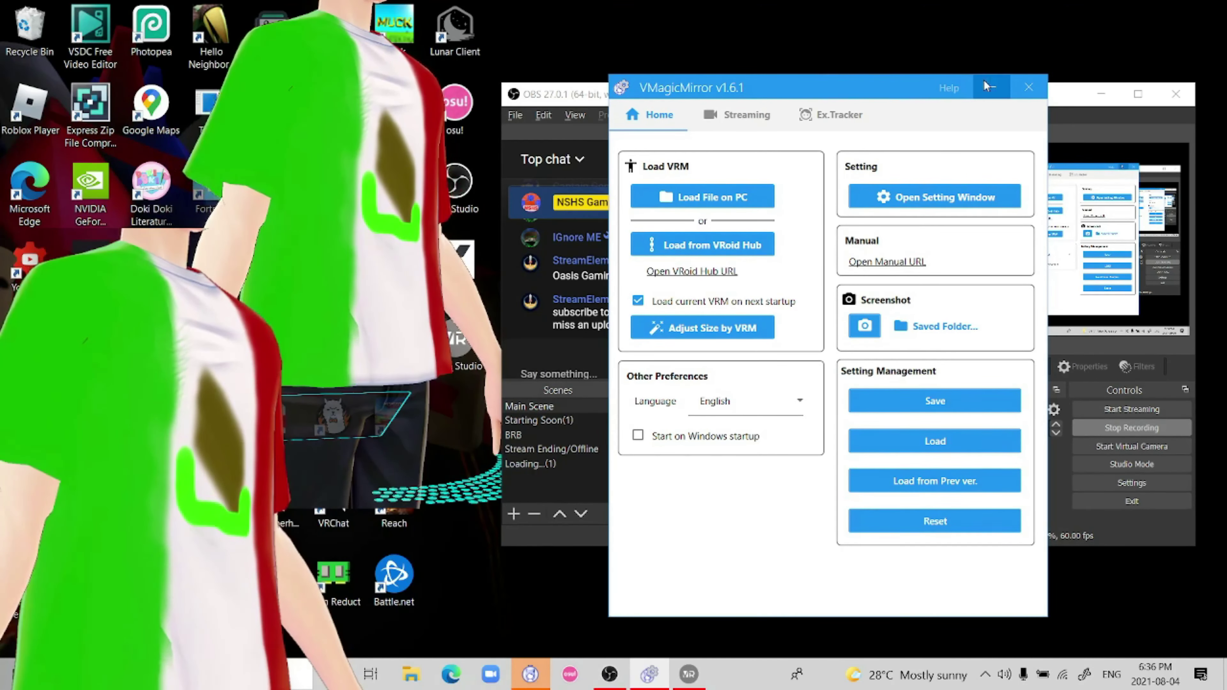
- Enable Free Camera Mode and Free Layout, reframe the view to show the avatar's whole body, and turn both modes off again
left_click(984, 79)
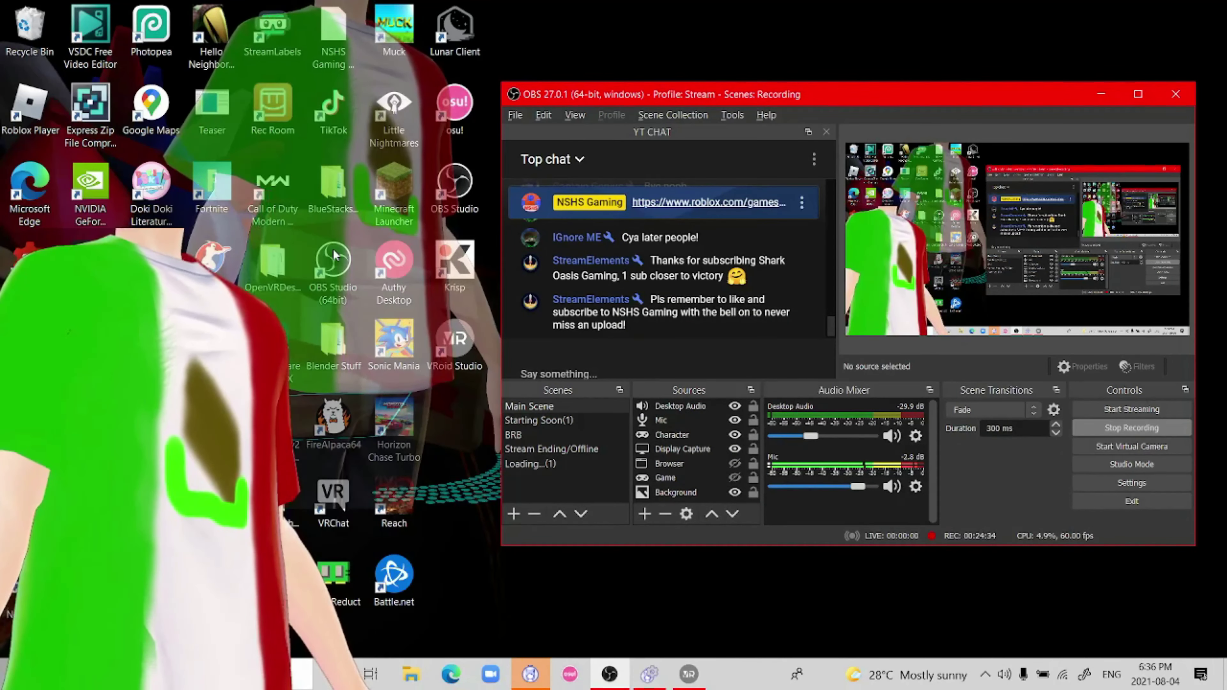
left_click(649, 673)
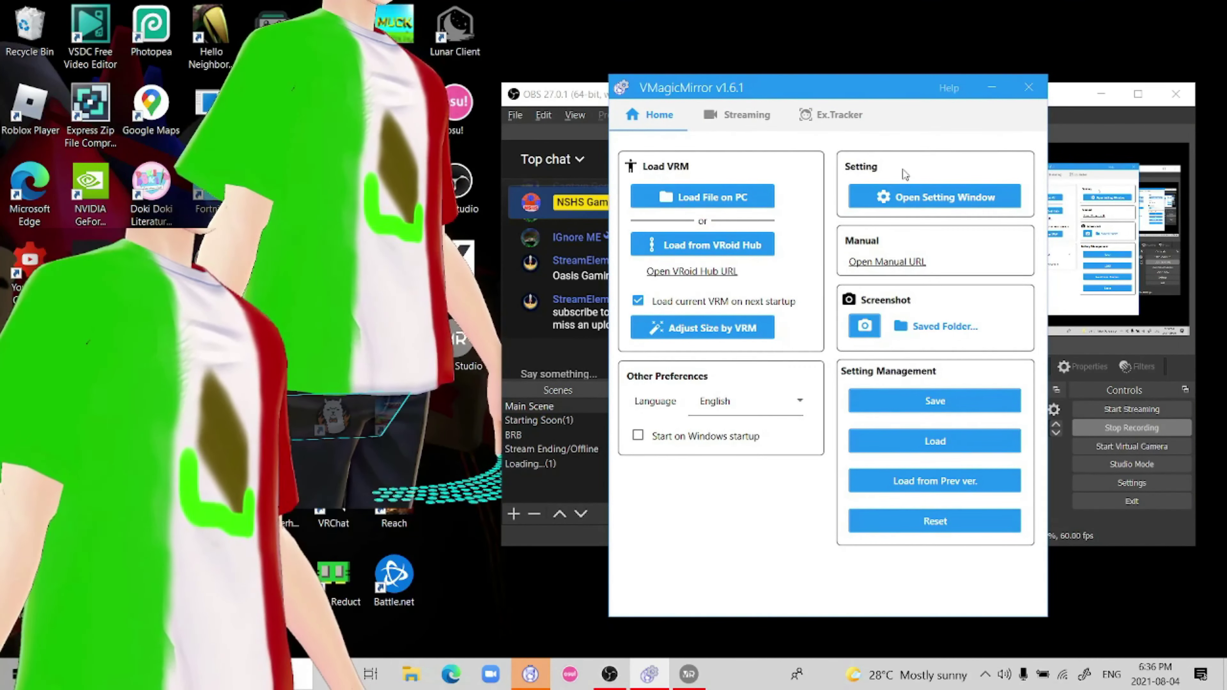
left_click(738, 114)
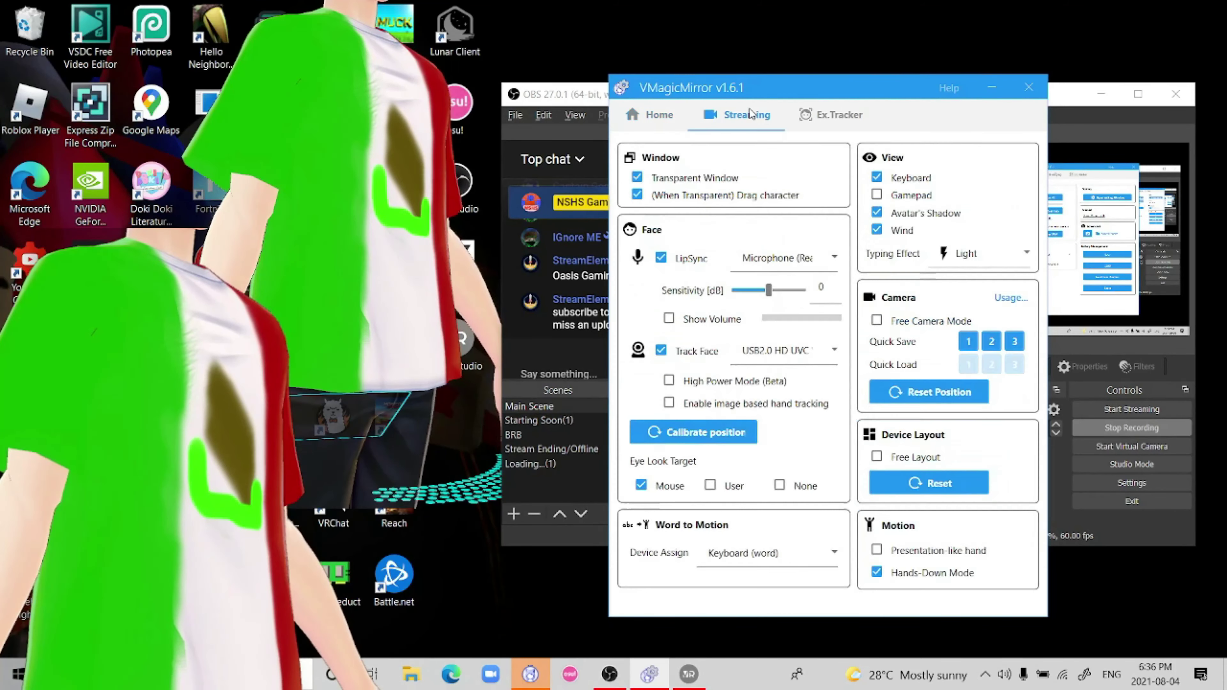
left_click(876, 456)
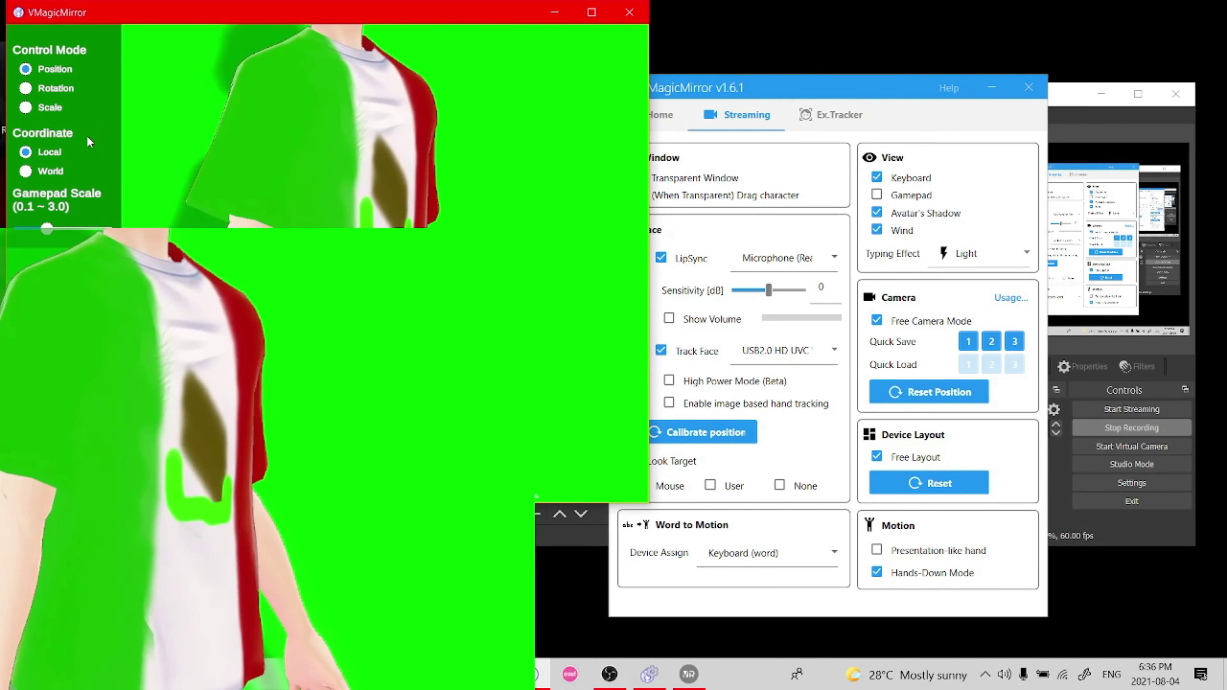
mouse_move(47, 228)
left_mouse_down()
mouse_move(34, 230)
mouse_move(46, 229)
left_mouse_up()
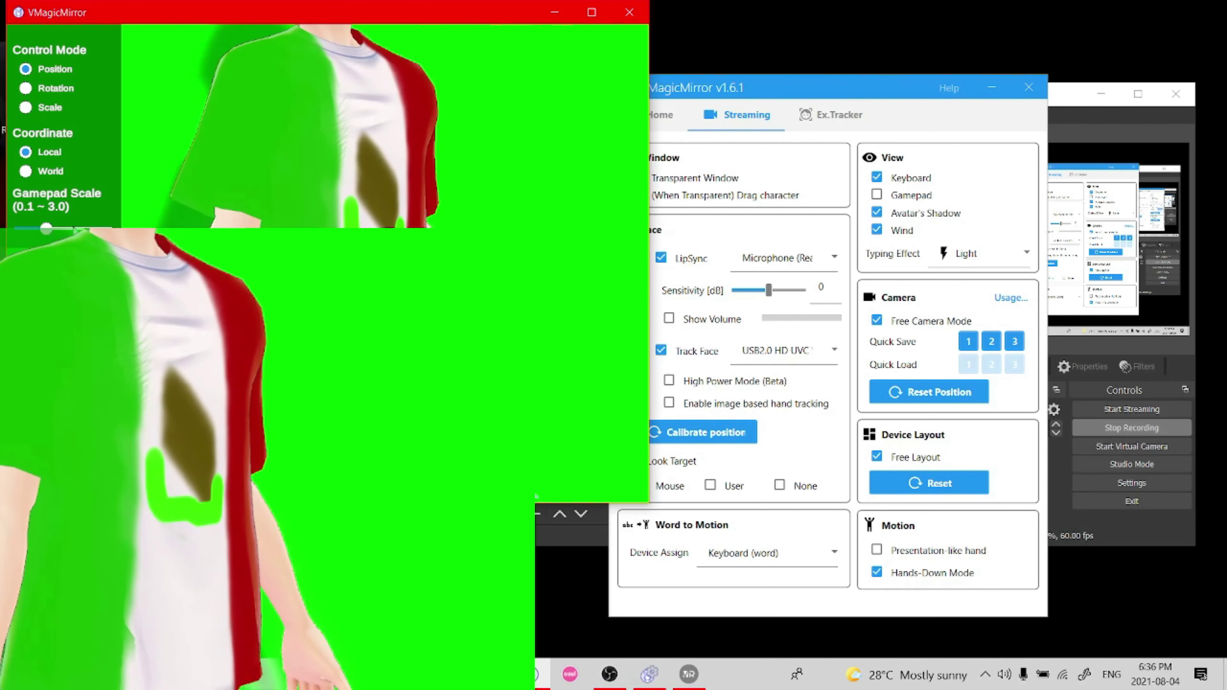
right_click_drag(220, 106, 278, 112)
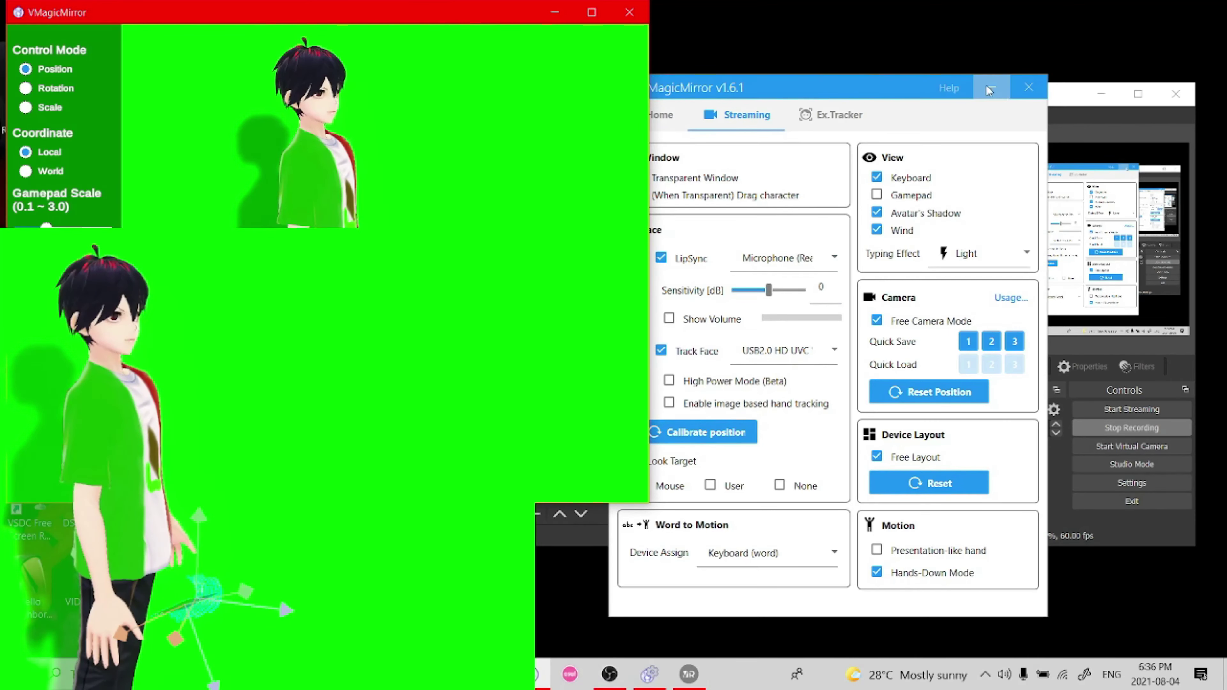
left_click(877, 456)
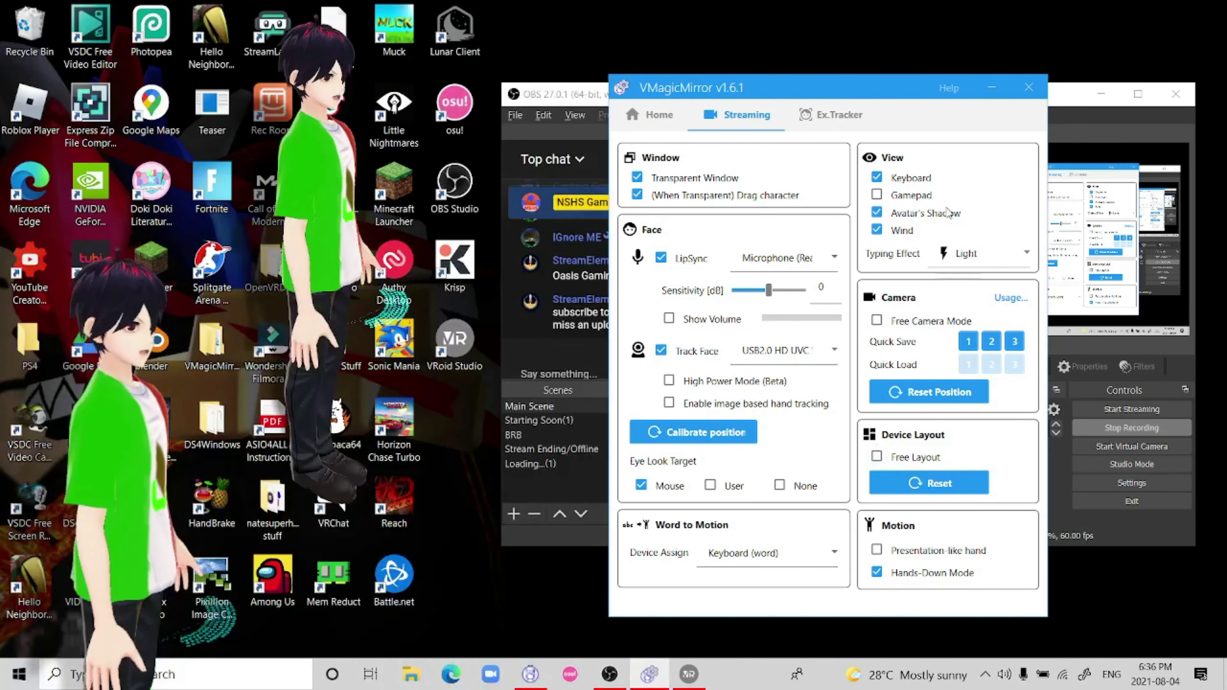
left_click(991, 88)
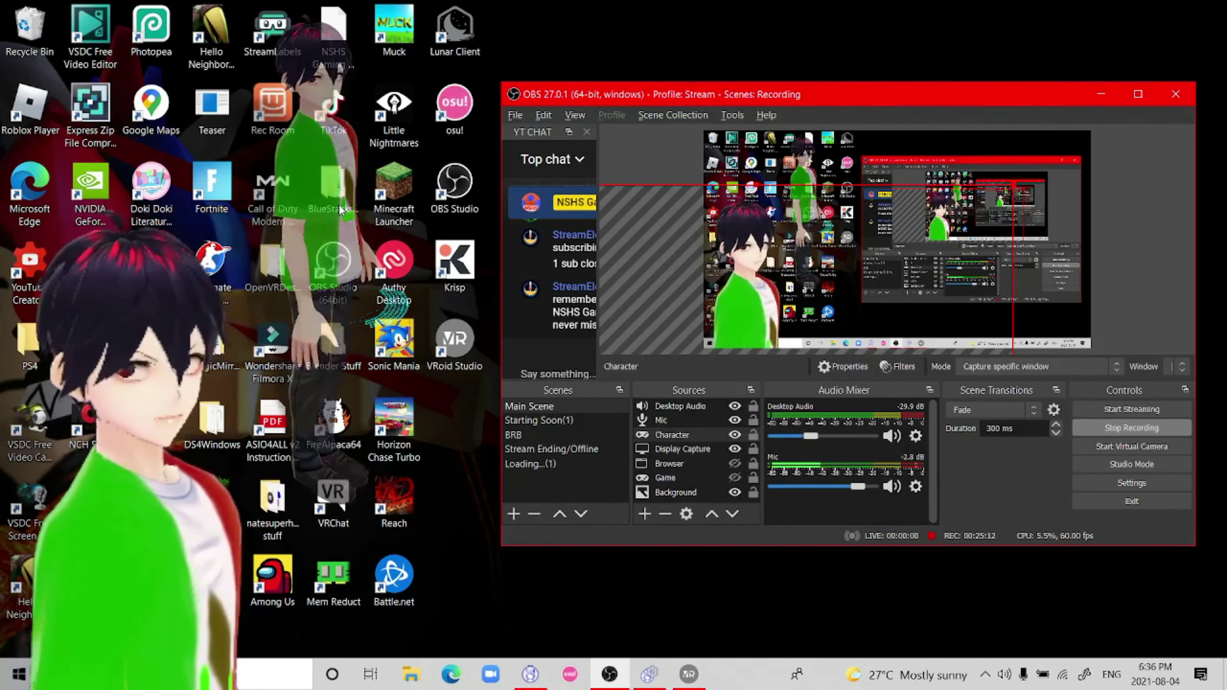
- Reopen the VMagicMirror controls, use the free camera to turn the view more toward the avatar's front, and lock it again
left_click(648, 674)
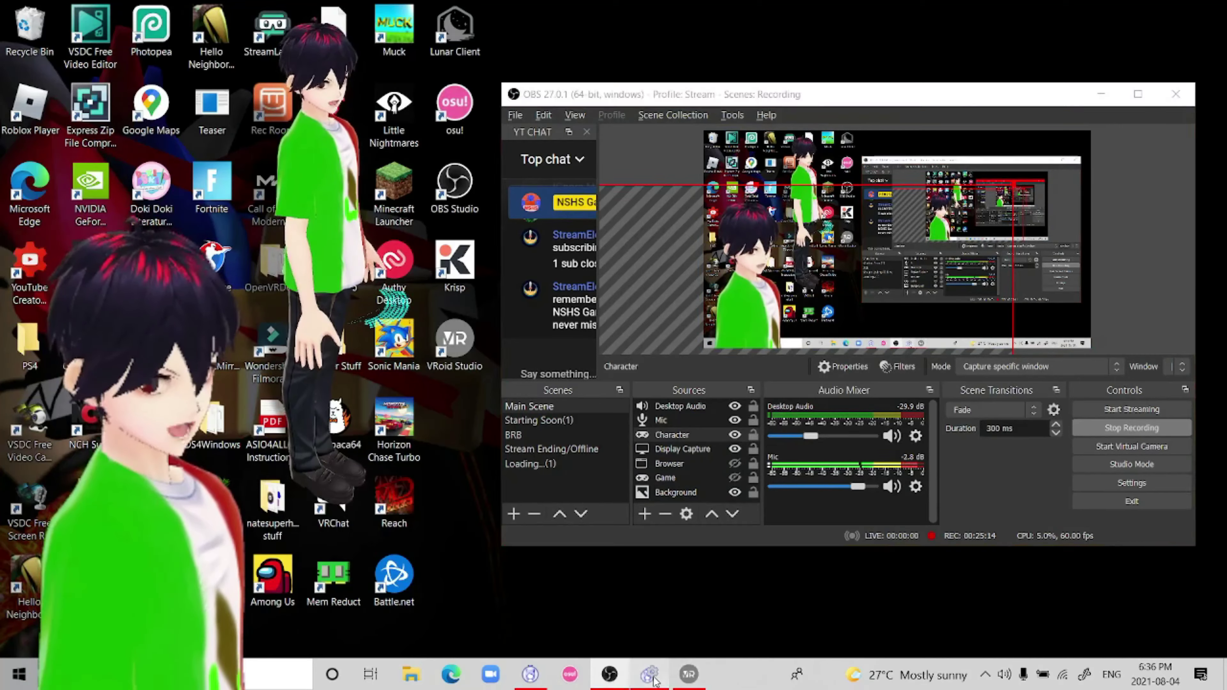
left_click(906, 458)
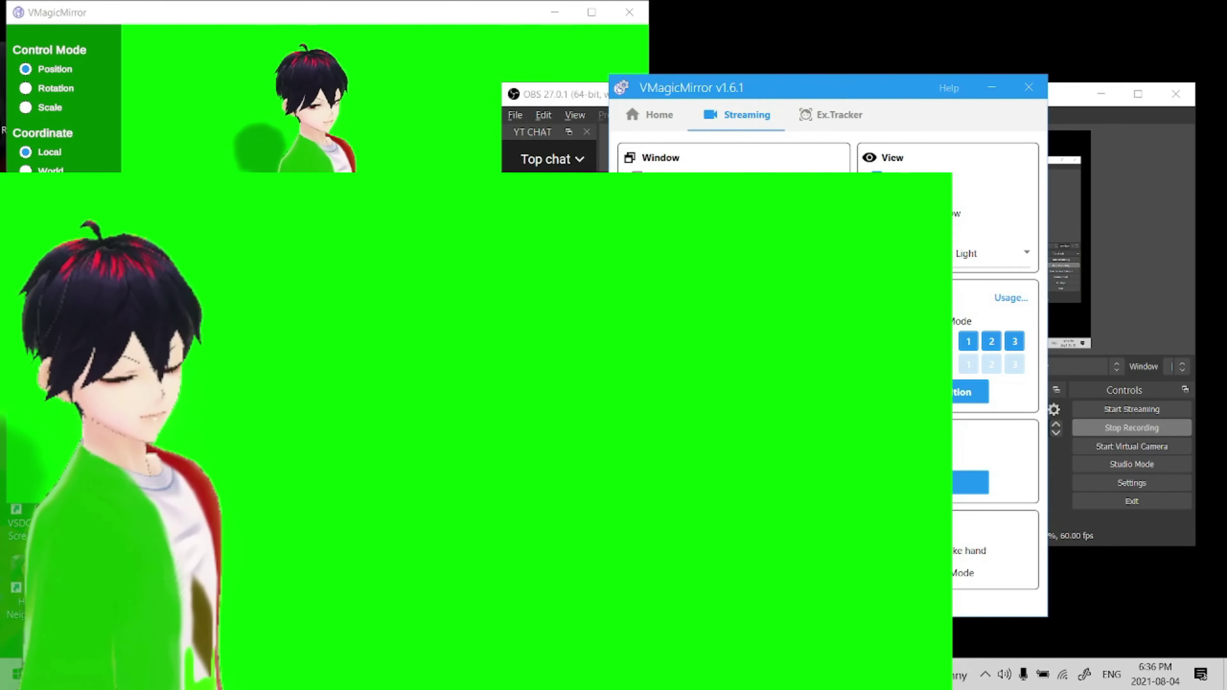
left_click(58, 643)
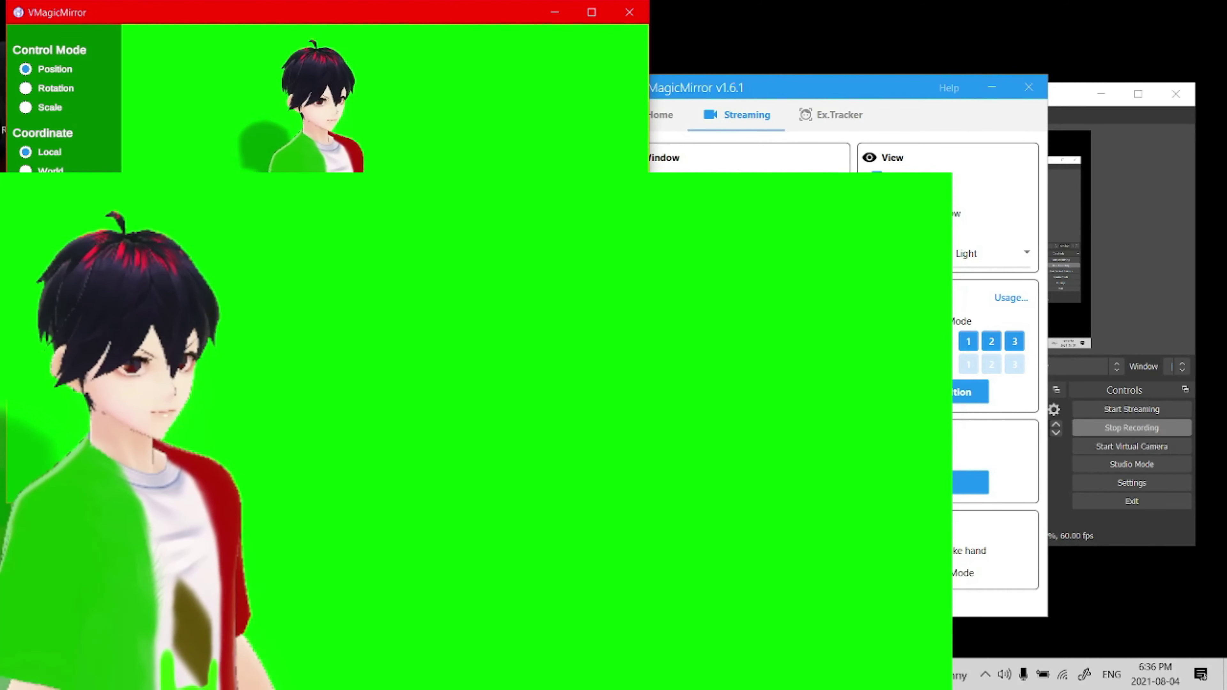
left_click(949, 155)
left_click(992, 87)
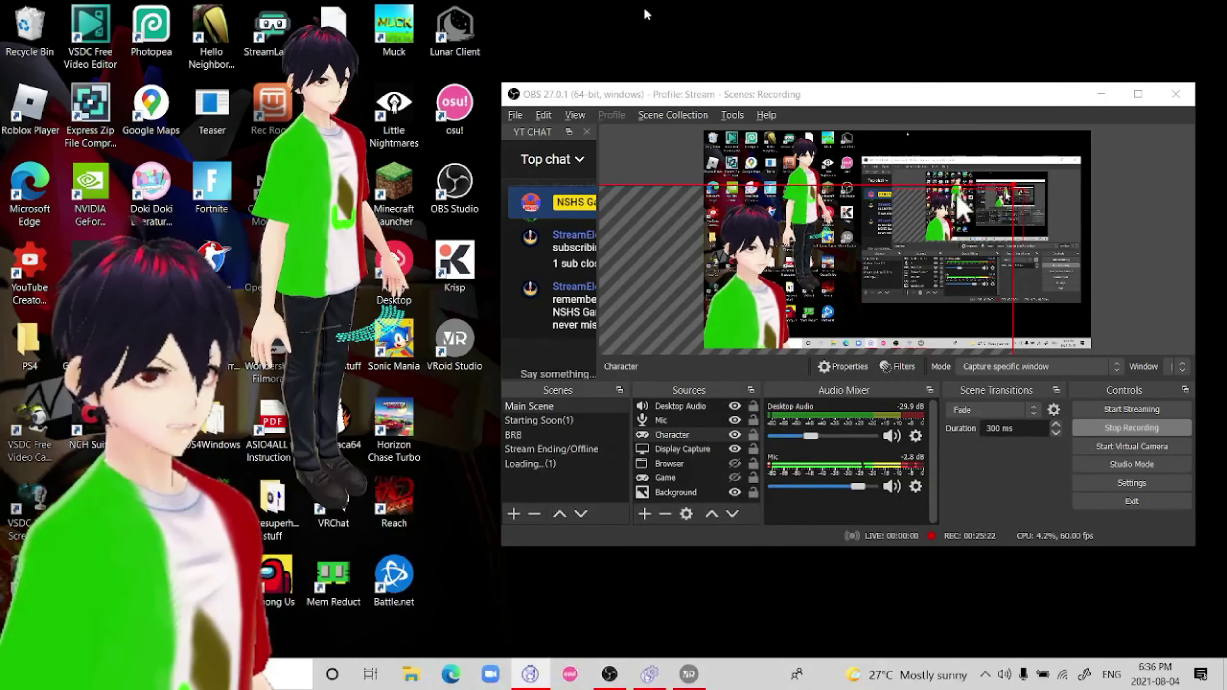
- In a maximized OBS window, widen the YT CHAT dock and shift the Character source slightly to the right in the preview
left_click(1148, 97)
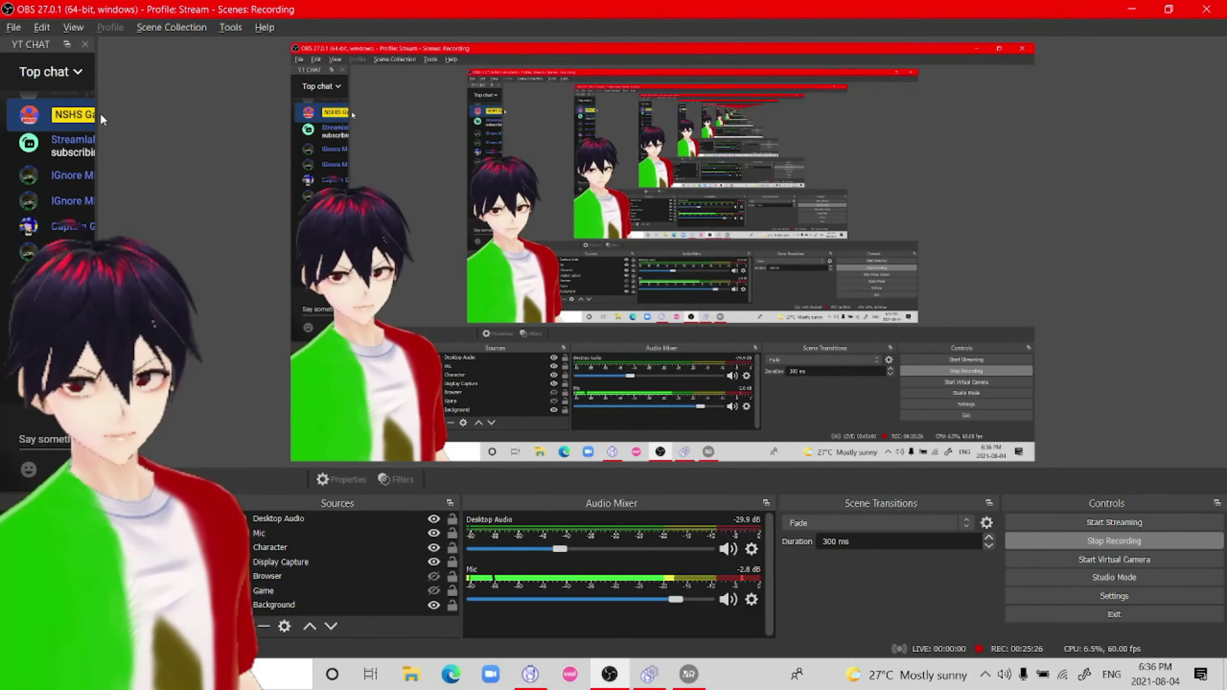
left_click_drag(97, 128, 324, 125)
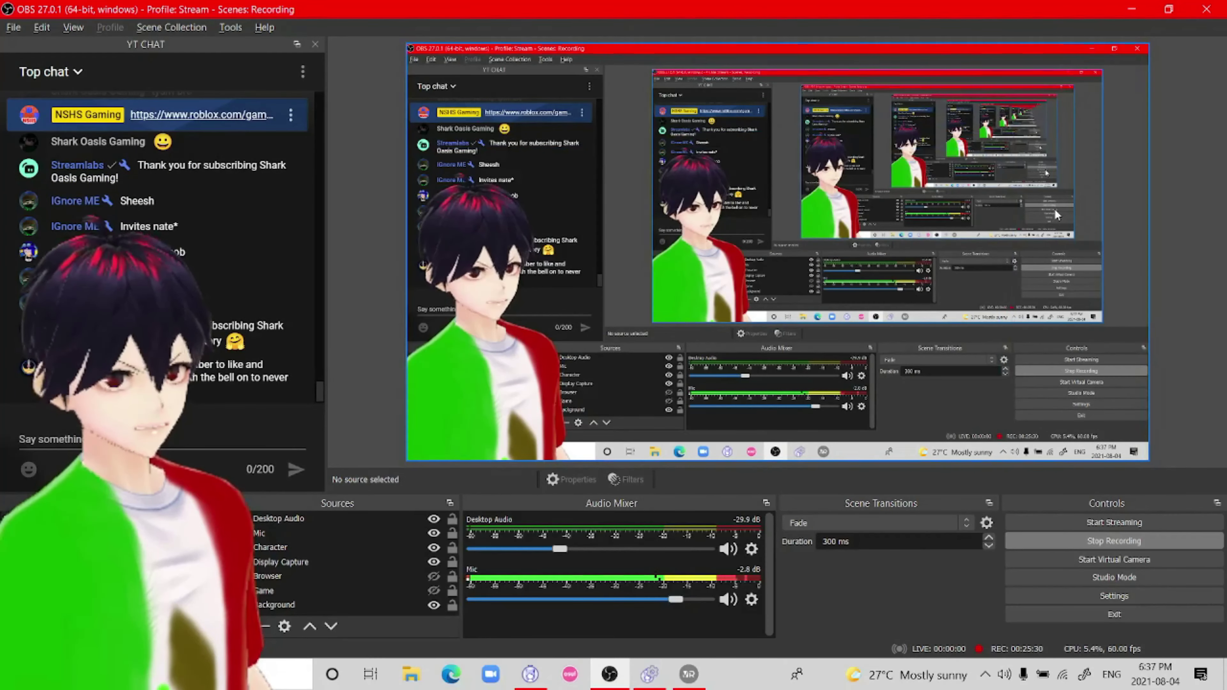
left_click(489, 357)
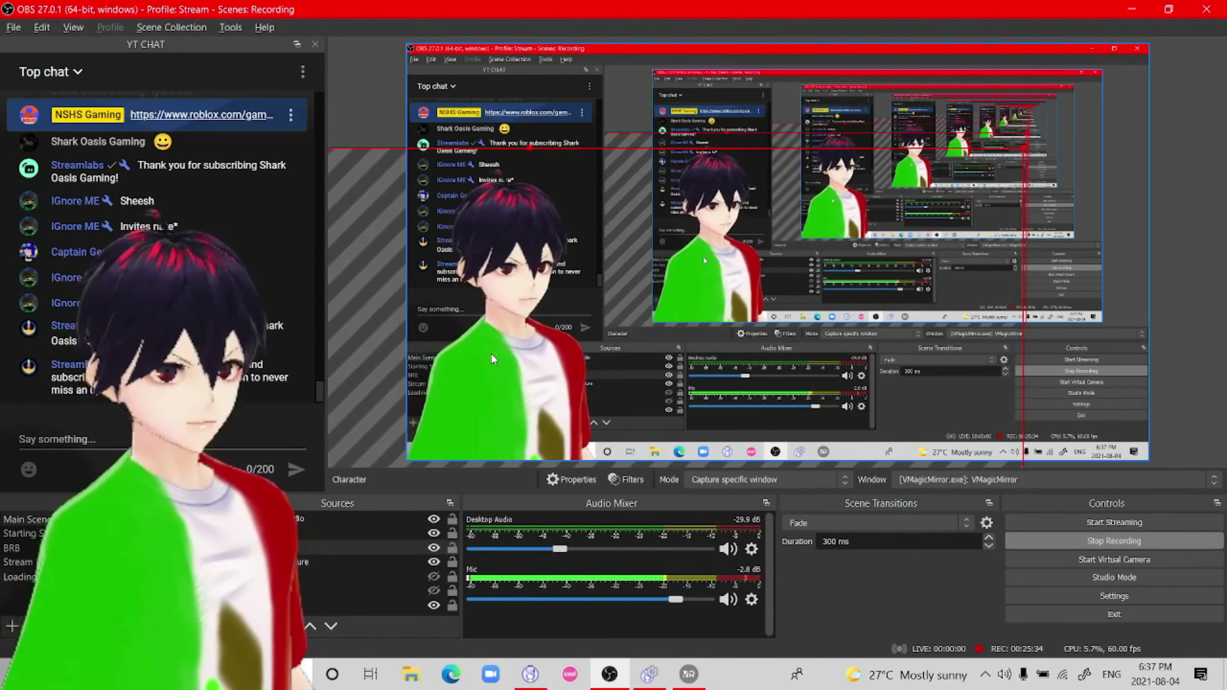
left_click(345, 91)
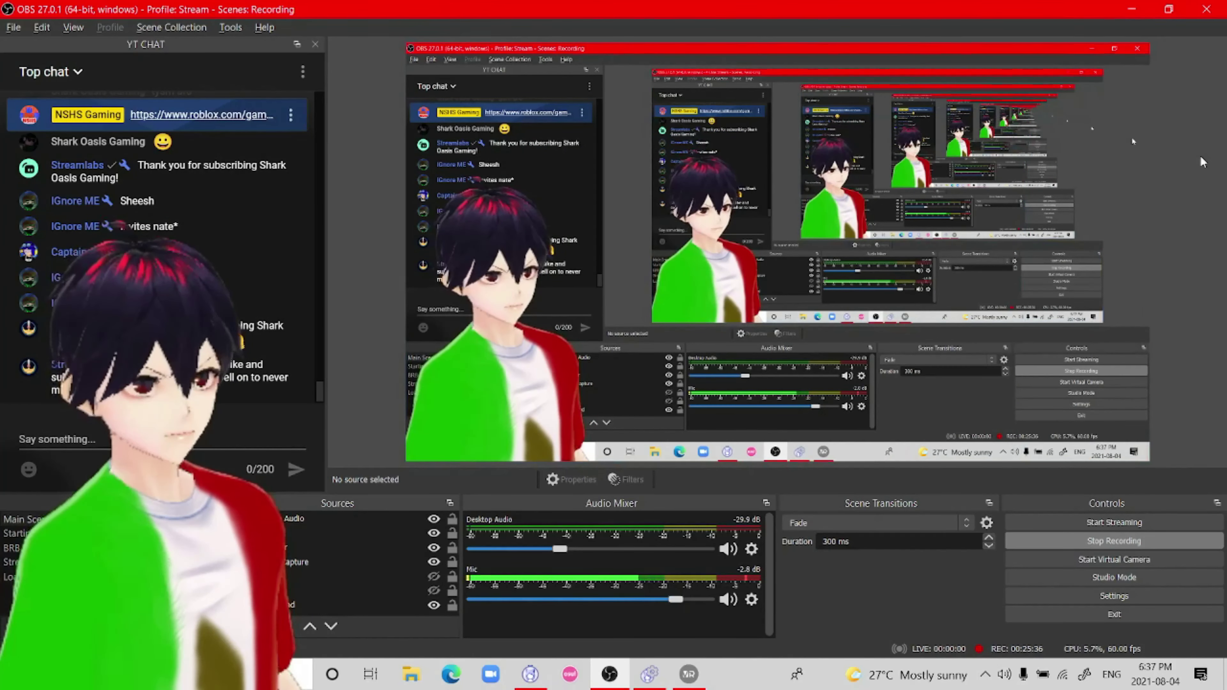